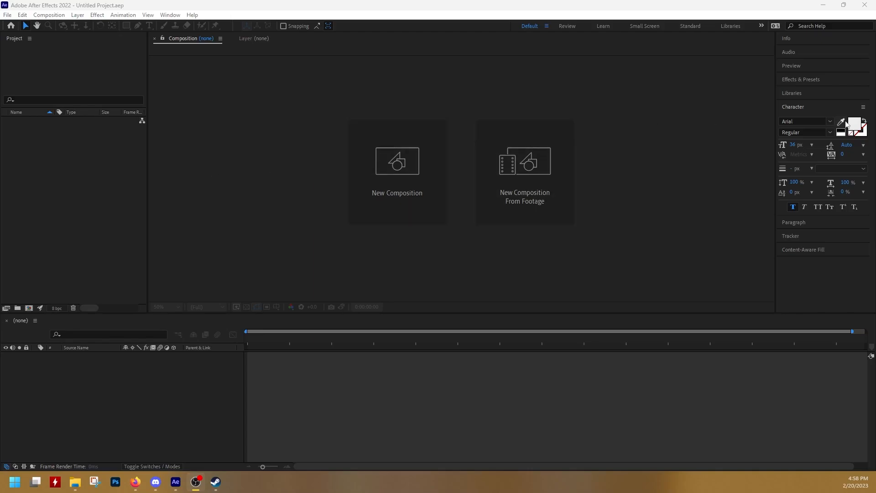
Import Footage.mp4 and Mail Icon.png from the 03 - After Effects Motion Graphic folder into the project
{"action": "left_click_drag", "start_coordinate": [875, 151], "coordinate": [516, 68]}
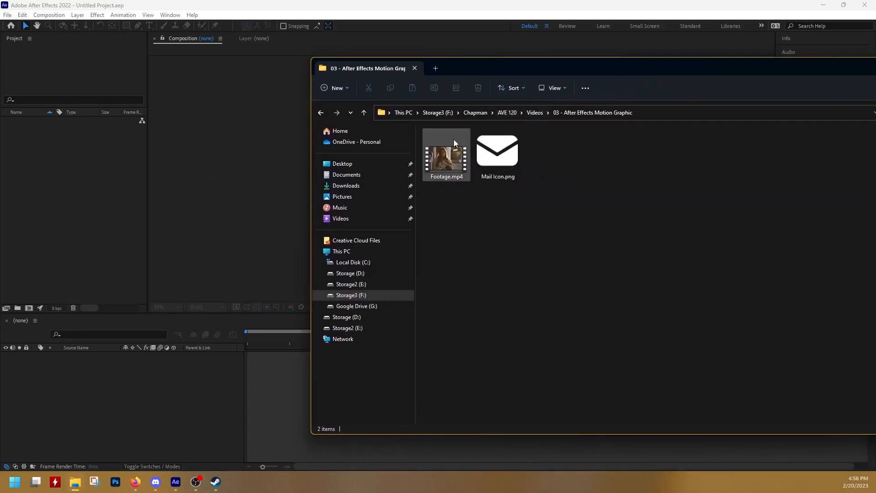
{"action": "left_click_drag", "start_coordinate": [450, 155], "coordinate": [38, 160]}
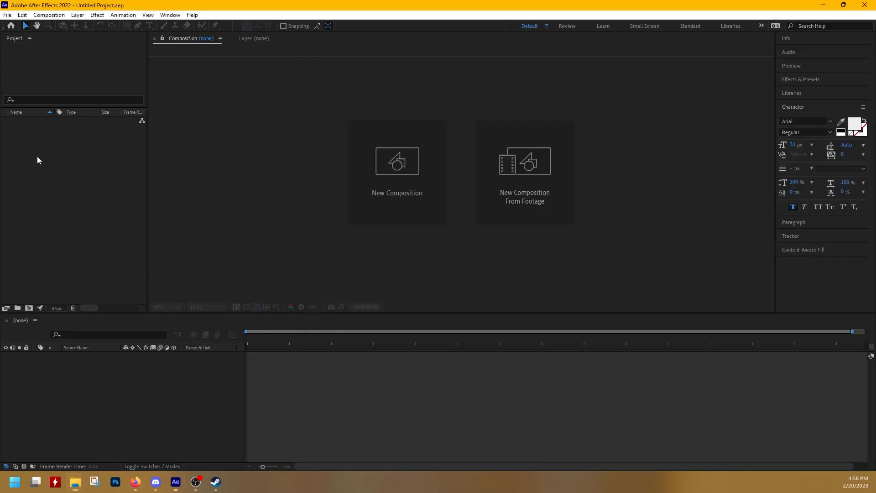
{"action": "key", "text": "alt+Tab"}
{"action": "left_click_drag", "start_coordinate": [502, 165], "coordinate": [51, 187]}
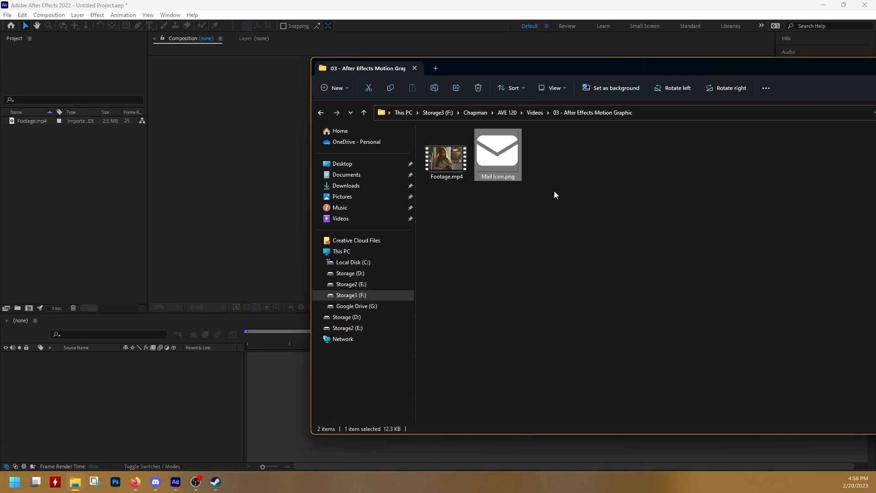
{"action": "left_click_drag", "start_coordinate": [507, 161], "coordinate": [30, 171]}
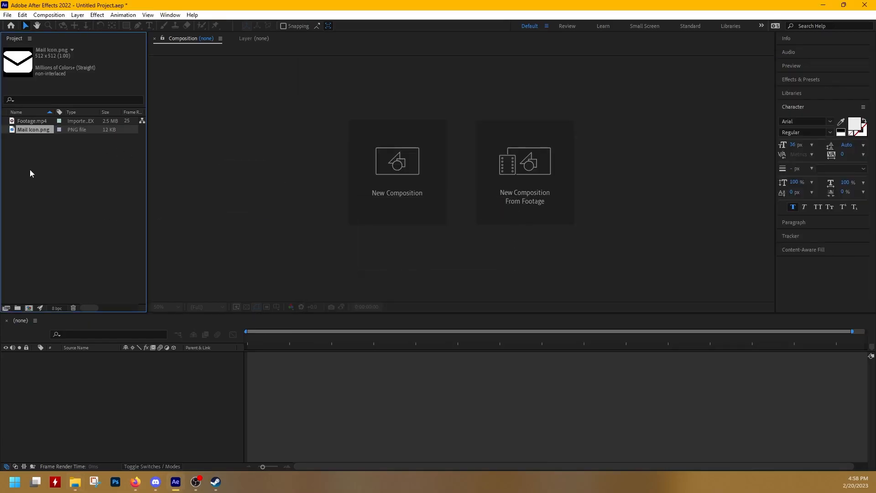
{"action": "left_click", "coordinate": [55, 181]}
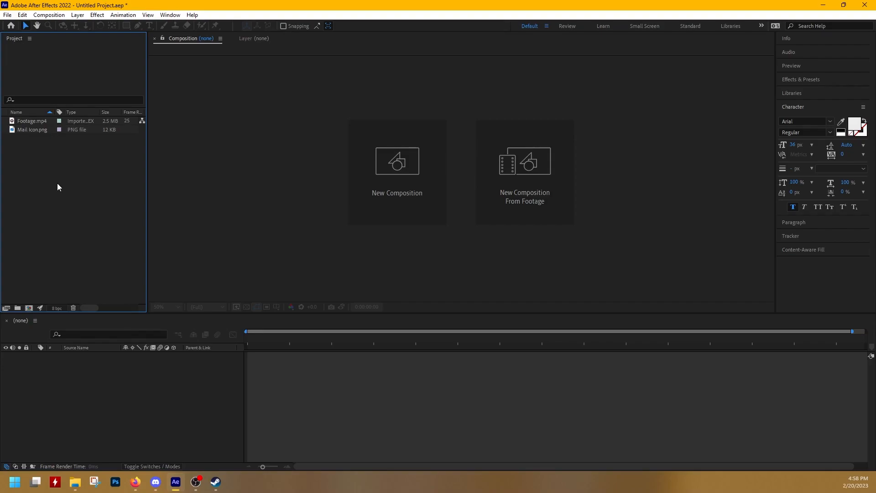
Create a project folder named Footage and move Footage.mp4 into it
{"action": "left_click", "coordinate": [17, 308]}
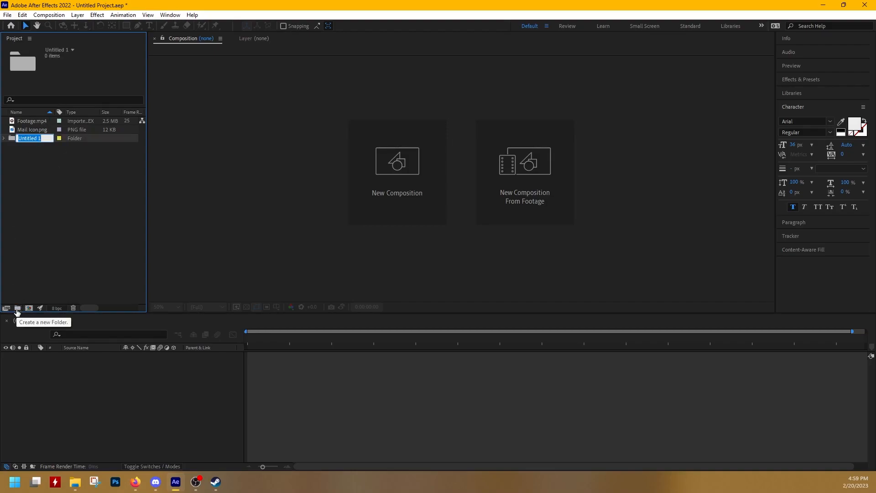
{"action": "type", "text": "Footw"}
{"action": "key", "text": "BackSpace"}
{"action": "type", "text": "age"}
{"action": "key", "text": "Return"}
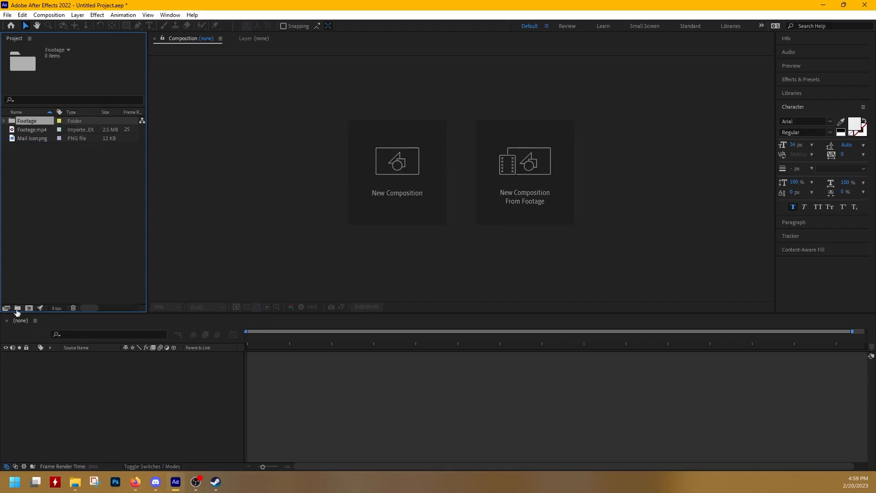
{"action": "left_click_drag", "start_coordinate": [39, 129], "coordinate": [39, 122]}
Create a project folder named Images and move Mail Icon.png into it
{"action": "left_click", "coordinate": [17, 307]}
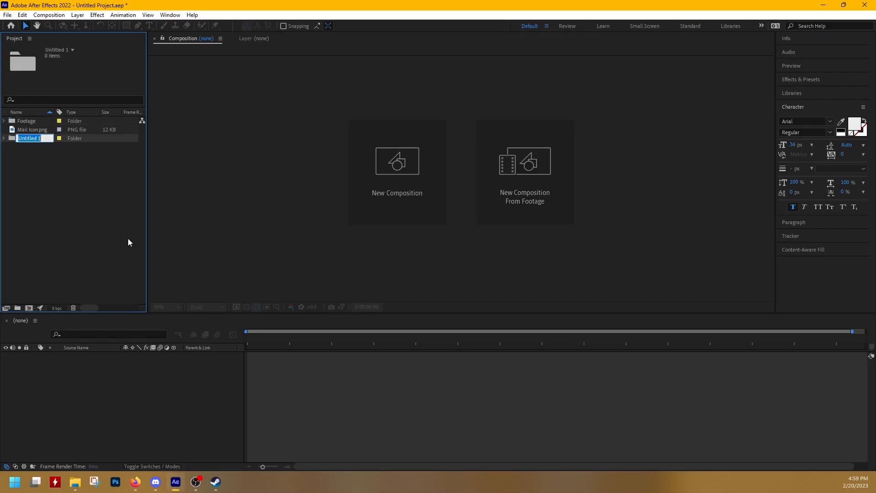
{"action": "type", "text": "Images"}
{"action": "key", "text": "Return"}
{"action": "left_click_drag", "start_coordinate": [36, 138], "coordinate": [32, 130]}
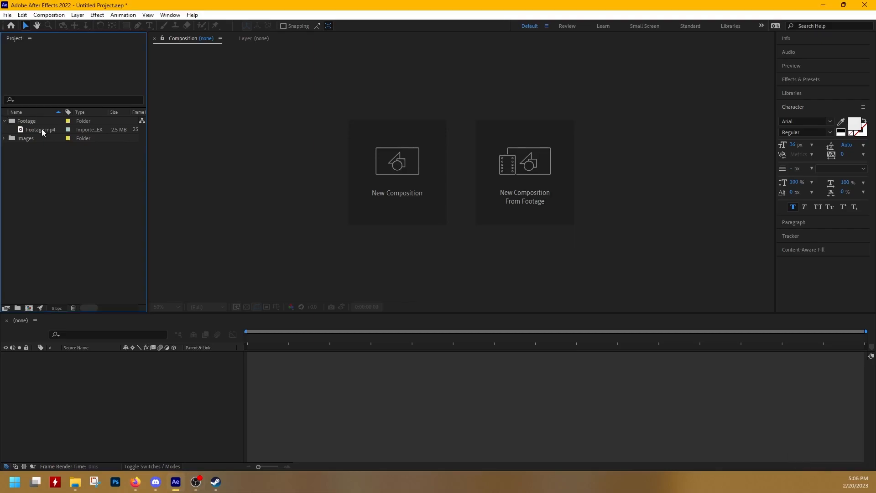
Place Footage.mp4 in the empty timeline to create a composition from it
{"action": "left_click_drag", "start_coordinate": [42, 128], "coordinate": [275, 378]}
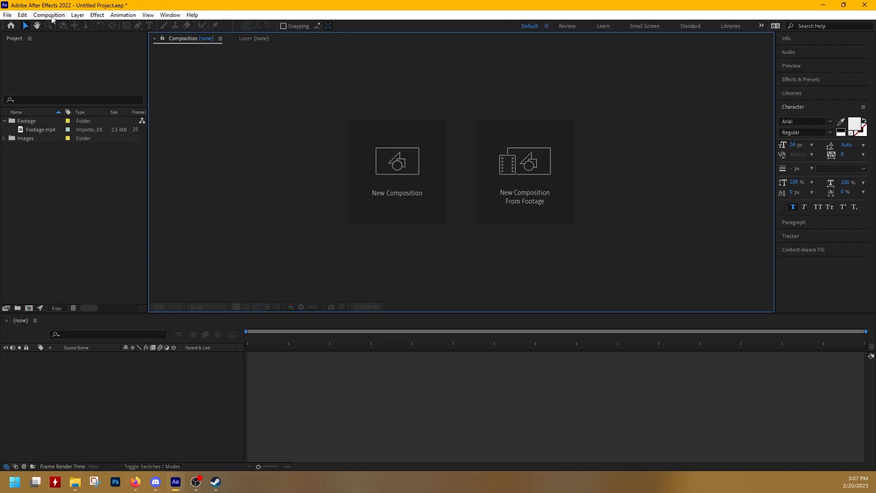
Create a 5-second, 1920 x 1080 composition named Composition at 23.97 fps and add Footage.mp4 to its timeline
{"action": "left_click", "coordinate": [58, 16]}
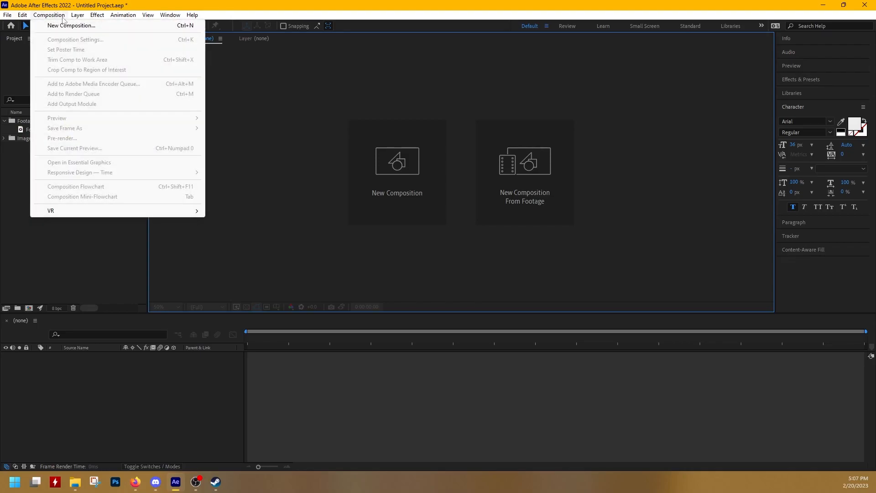
{"action": "left_click", "coordinate": [59, 26]}
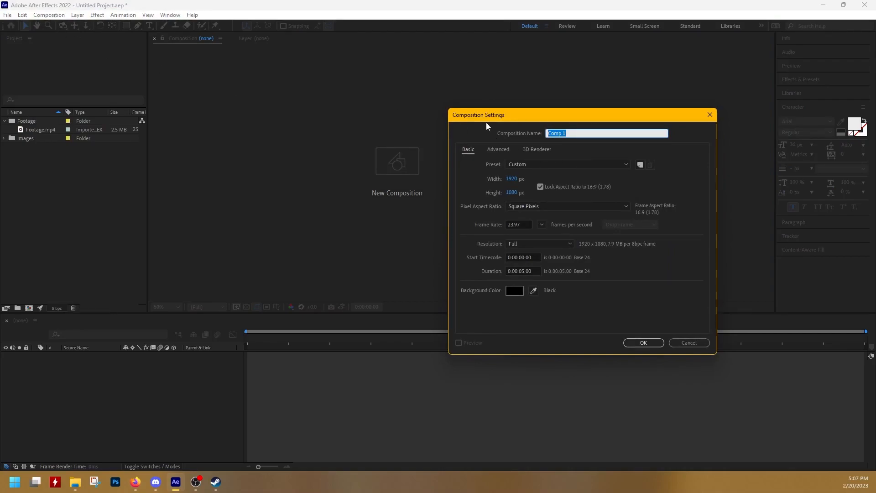
{"action": "type", "text": "Cp"}
{"action": "key", "text": "BackSpace"}
{"action": "type", "text": "omposition"}
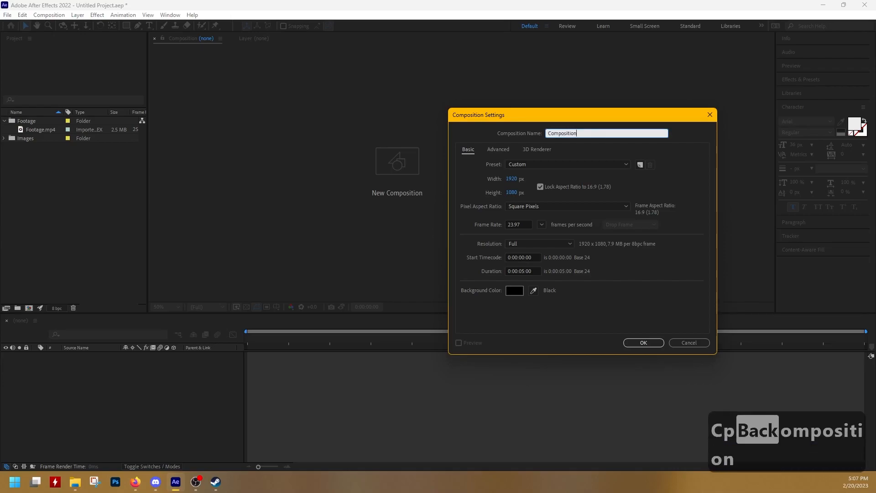
{"action": "left_click", "coordinate": [636, 148]}
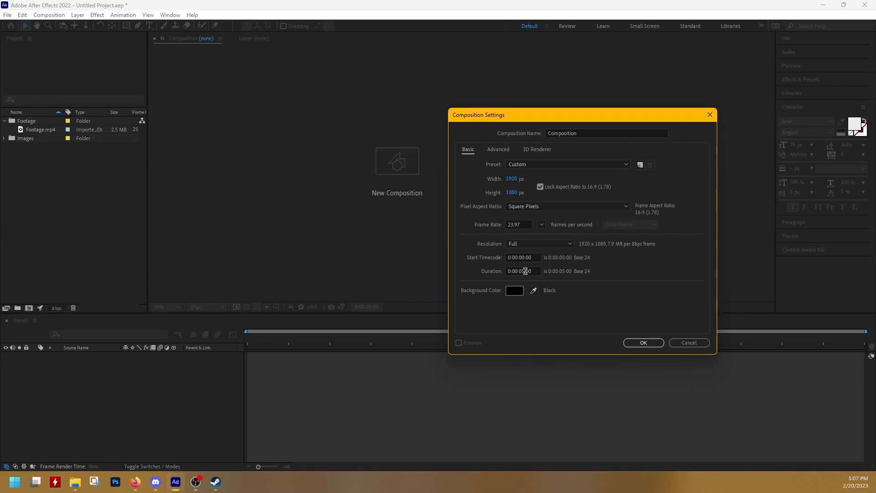
{"action": "left_click", "coordinate": [651, 345]}
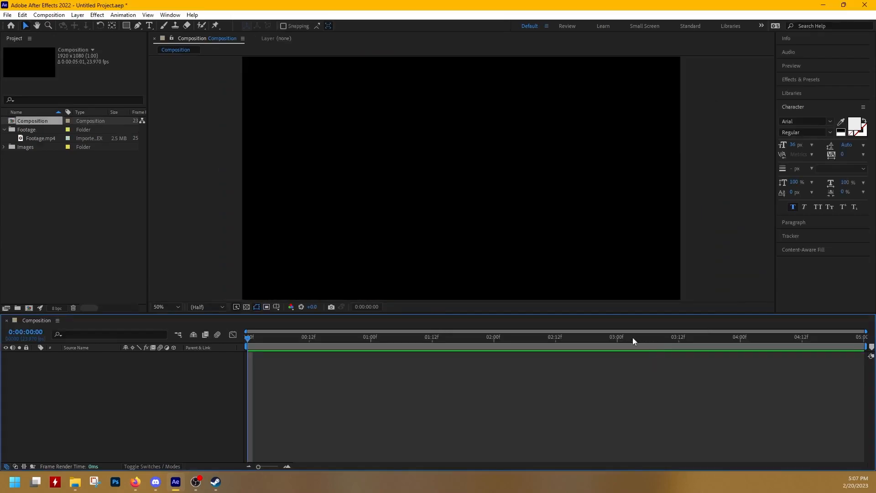
{"action": "left_click_drag", "start_coordinate": [251, 341], "coordinate": [220, 329]}
{"action": "left_click_drag", "start_coordinate": [35, 140], "coordinate": [267, 365]}
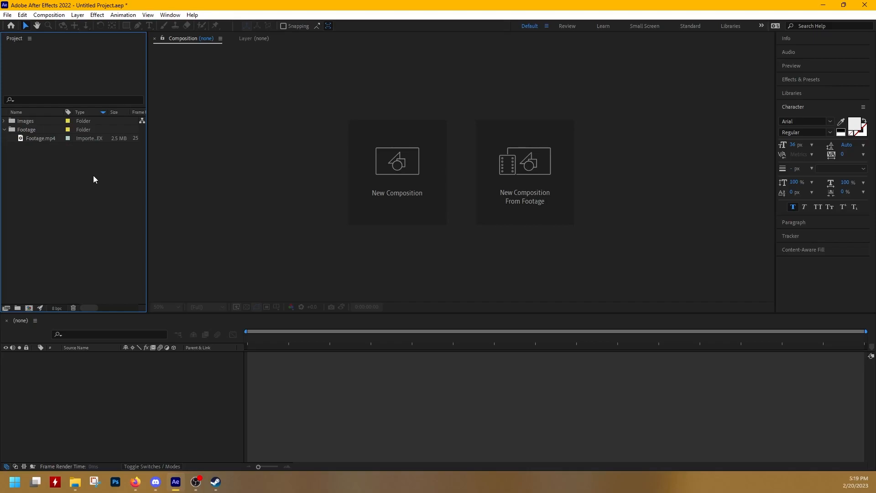
Create a composition directly from Footage.mp4 and rename it Composition Settings
{"action": "left_click", "coordinate": [40, 138]}
{"action": "left_click_drag", "start_coordinate": [40, 138], "coordinate": [328, 370]}
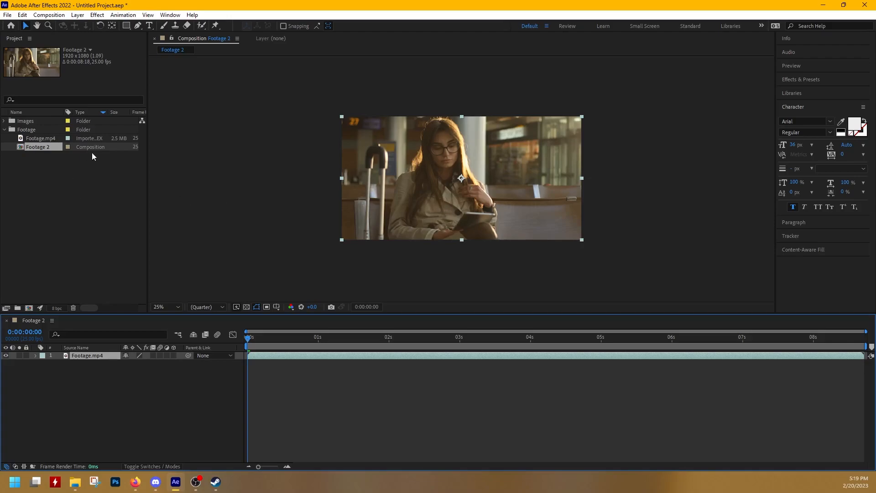
{"action": "right_click", "coordinate": [96, 147]}
{"action": "left_click", "coordinate": [119, 153]}
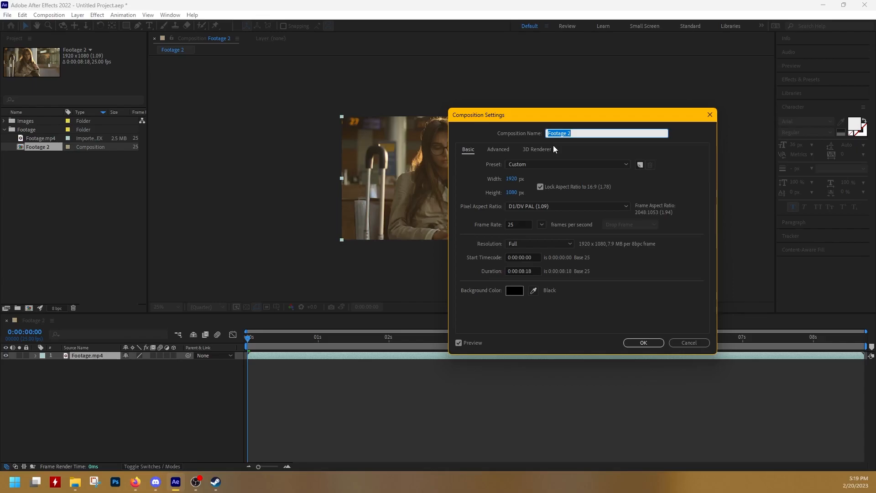
{"action": "type", "text": "Composition Setting"}
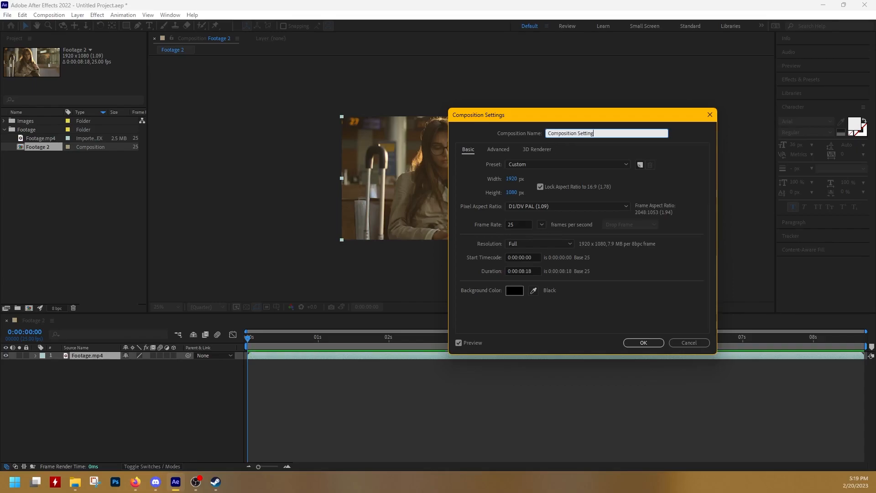
{"action": "type", "text": "s"}
{"action": "key", "text": "Return"}
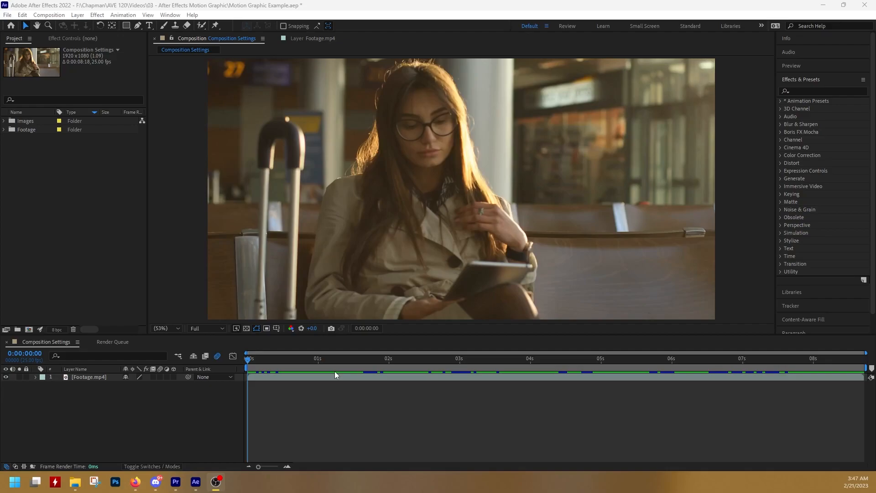
Scrub the Composition Settings timeline to 0:00:01:16 and play the footage from there
{"action": "left_click_drag", "start_coordinate": [249, 360], "coordinate": [364, 406]}
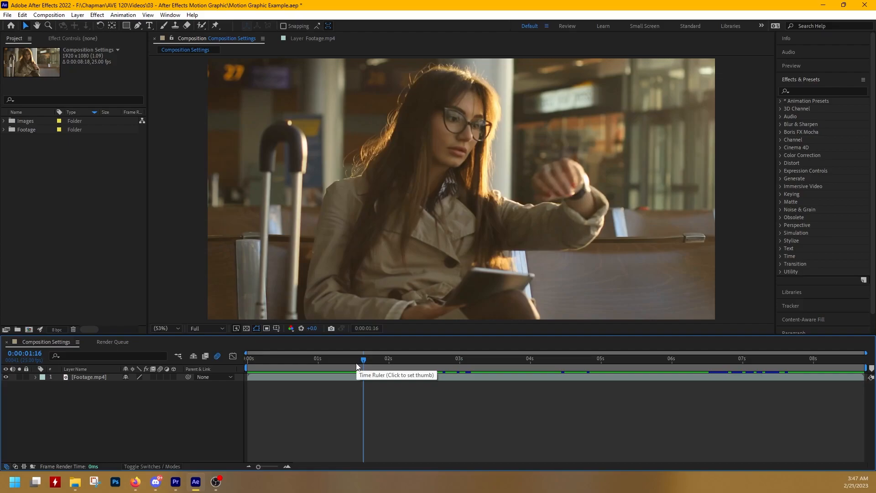
{"action": "key", "text": "space"}
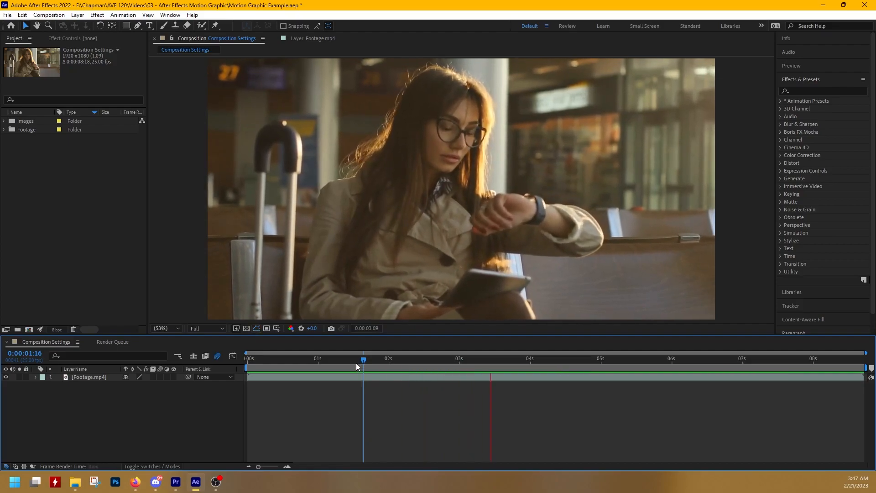
{"action": "key", "text": "space"}
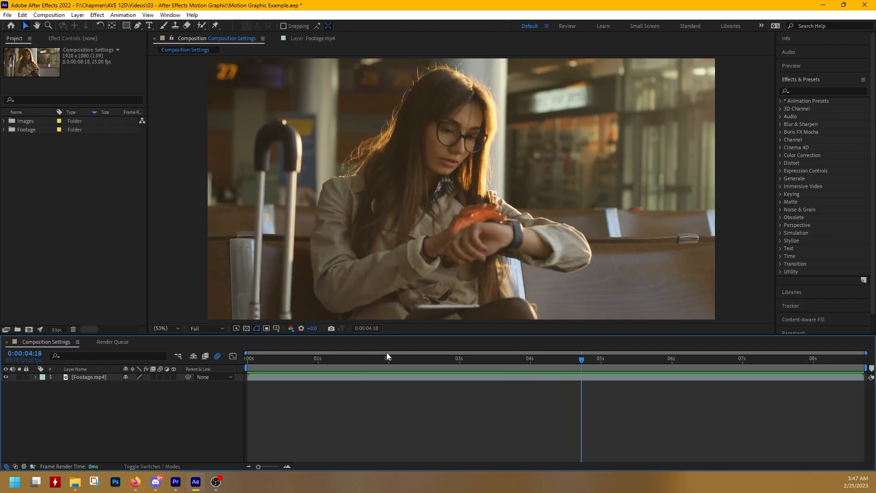
Step backward and forward through the footage frame by frame from the stopped playhead position
{"action": "key", "text": "Page_Up"}
{"action": "key", "text": "Page_Up"}
{"action": "key", "text": "Page_Up"}
{"action": "key", "text": "Page_Up"}
{"action": "key", "text": "Page_Up"}
{"action": "key", "text": "Page_Up"}
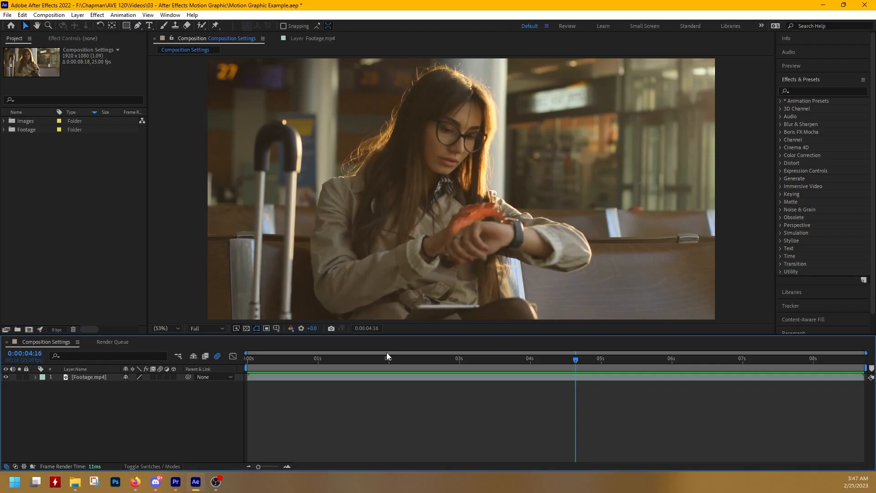
{"action": "key", "text": "Page_Down"}
{"action": "key", "text": "Page_Down"}
{"action": "key", "text": "Page_Down"}
{"action": "key", "text": "Page_Down"}
{"action": "key", "text": "Page_Down"}
{"action": "key", "text": "Page_Down"}
{"action": "key", "text": "Page_Down"}
{"action": "key", "text": "Page_Down"}
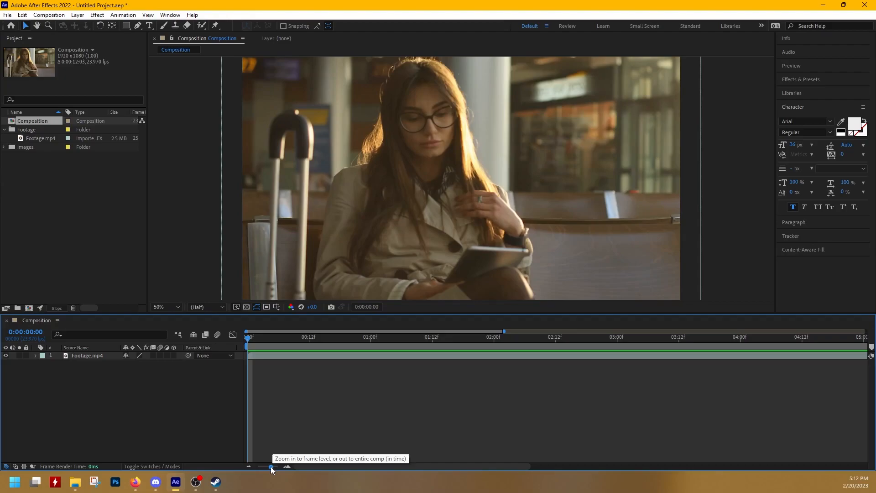
Inspect the Composition timeline around 0:00:08:09 at different zoom levels, ending with its full duration in view
{"action": "left_click_drag", "start_coordinate": [271, 467], "coordinate": [258, 467]}
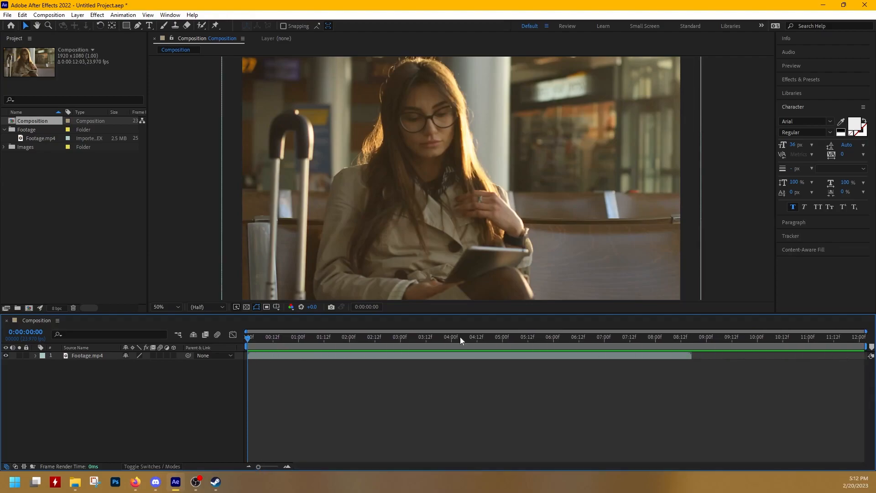
{"action": "left_click", "coordinate": [675, 337]}
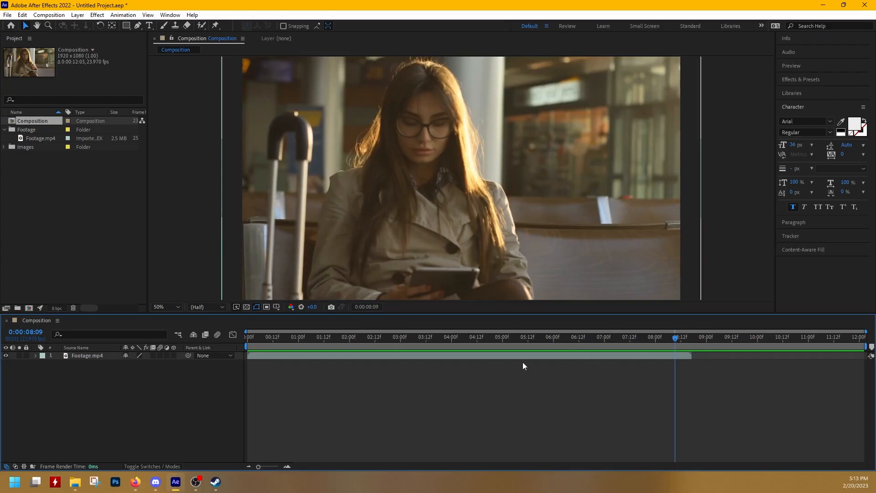
{"action": "left_click_drag", "start_coordinate": [260, 468], "coordinate": [268, 467]}
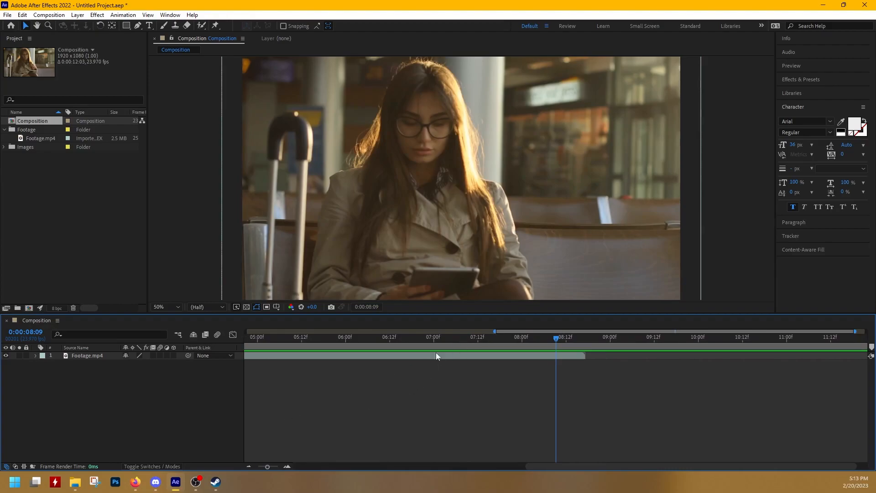
{"action": "left_click_drag", "start_coordinate": [495, 330], "coordinate": [214, 342]}
{"action": "left_click_drag", "start_coordinate": [856, 332], "coordinate": [867, 332]}
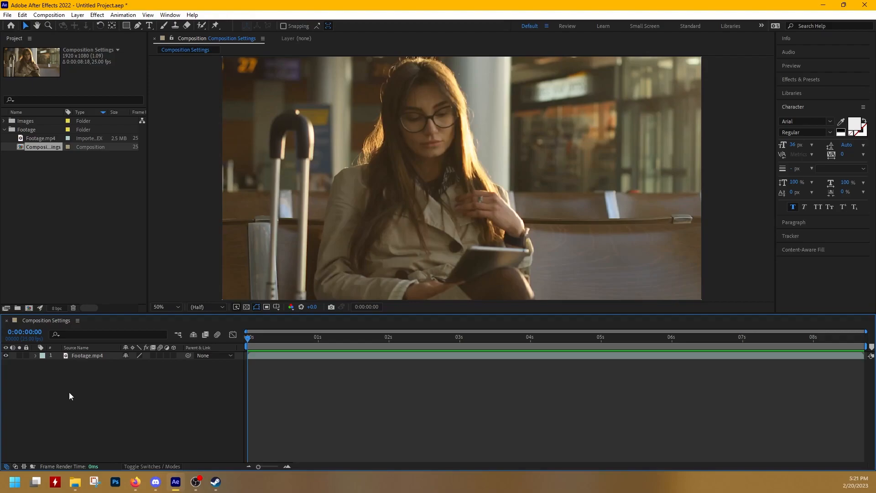
Duplicate the Footage.mp4 layer in the Composition Settings timeline
{"action": "left_click", "coordinate": [88, 355]}
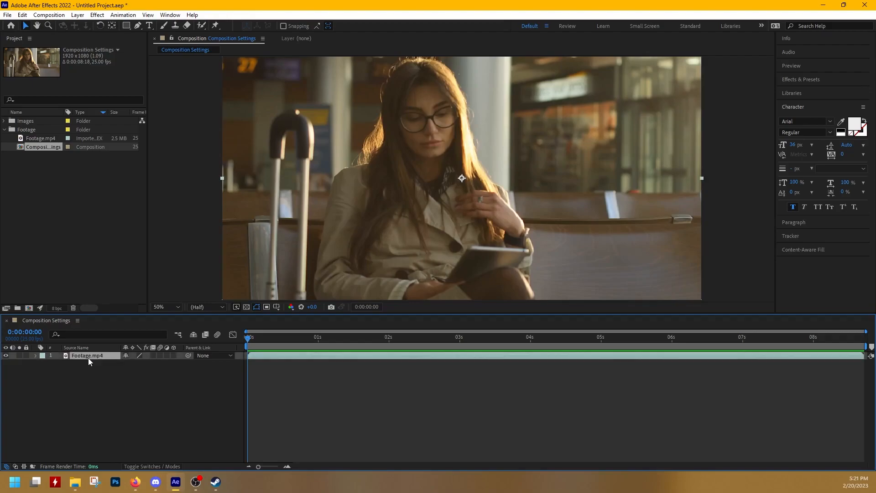
{"action": "key", "text": "ctrl+d"}
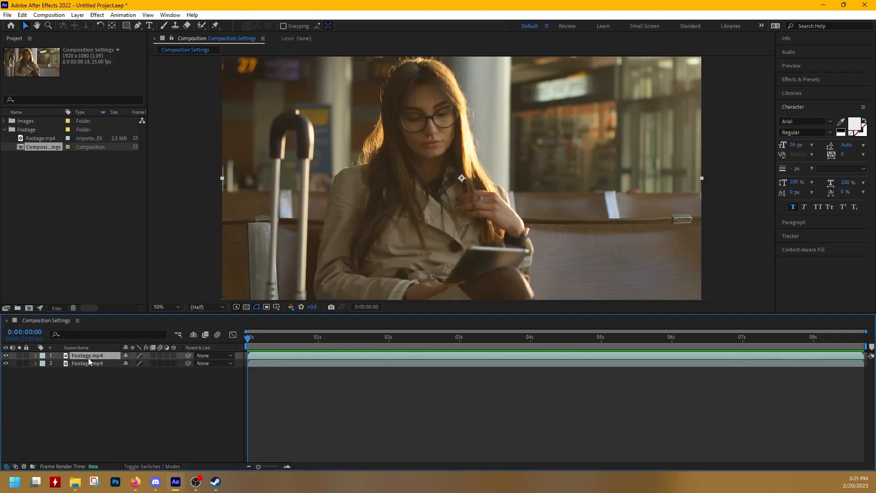
{"action": "key", "text": "F2"}
Shift the upper Footage.mp4 layer sideways across the frame and preview both overlapping layers
{"action": "left_click", "coordinate": [87, 357]}
{"action": "left_click", "coordinate": [25, 26]}
{"action": "left_click_drag", "start_coordinate": [289, 248], "coordinate": [554, 246]}
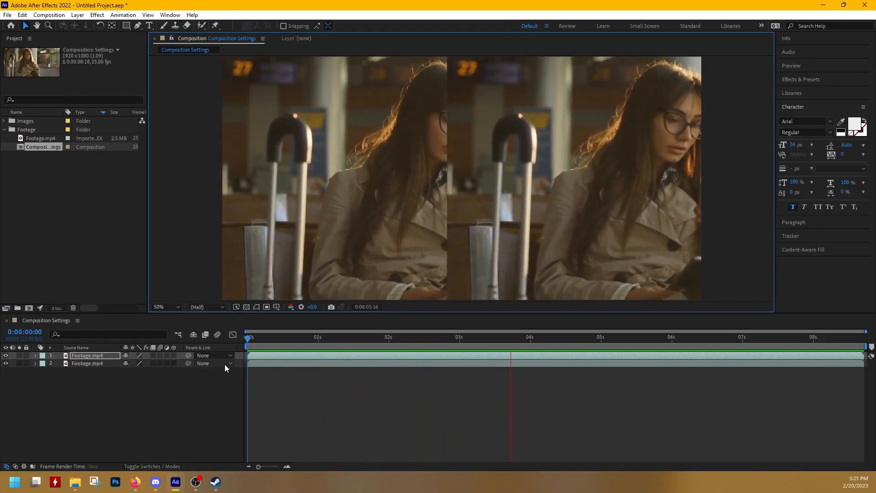
{"action": "key", "text": "space"}
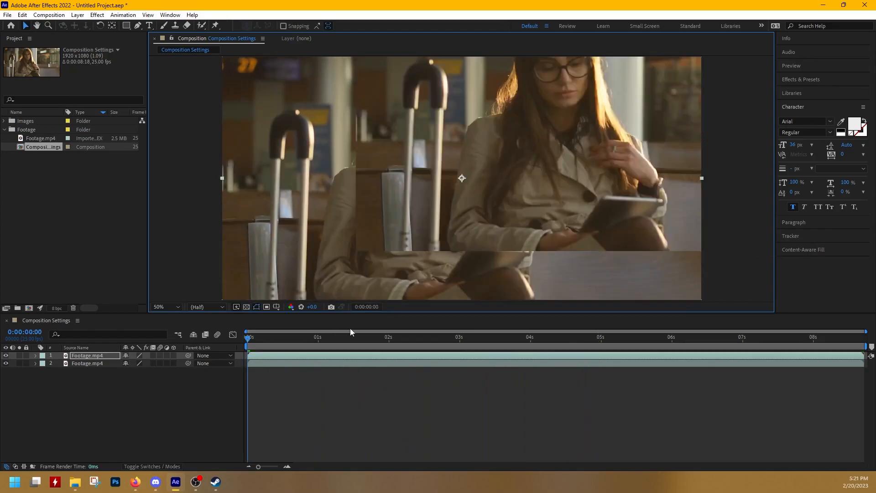
{"action": "key", "text": "Delete"}
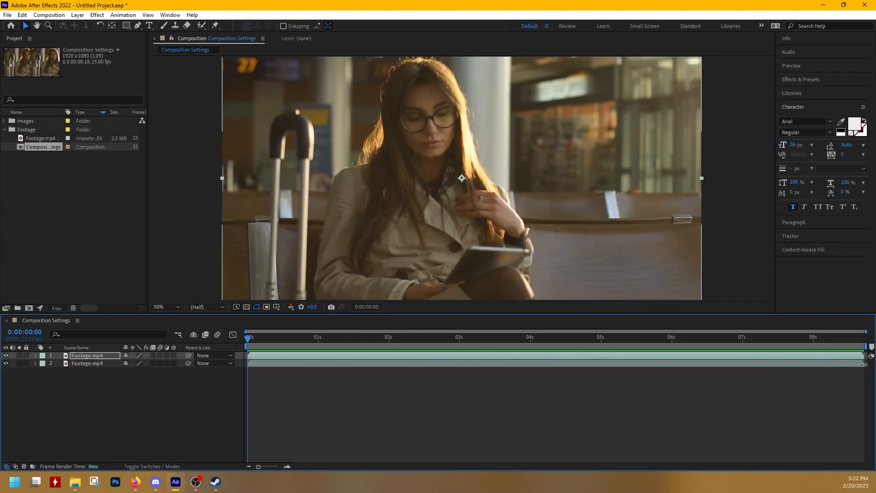
Trim the end of the lower Footage.mp4 layer back to about 2.3 seconds
{"action": "left_click_drag", "start_coordinate": [863, 365], "coordinate": [402, 363]}
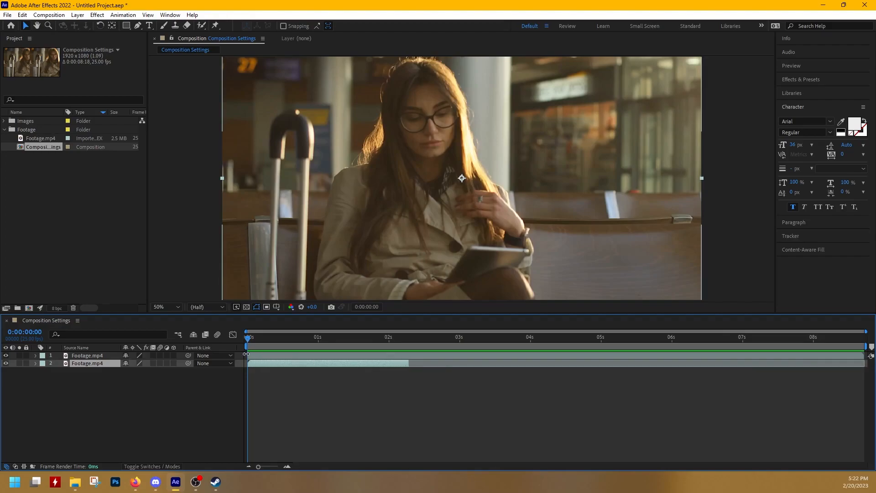
Trim the upper Footage.mp4 layer, move it to run from about 3 to 5.3 seconds, and preview the result
{"action": "left_click", "coordinate": [246, 355]}
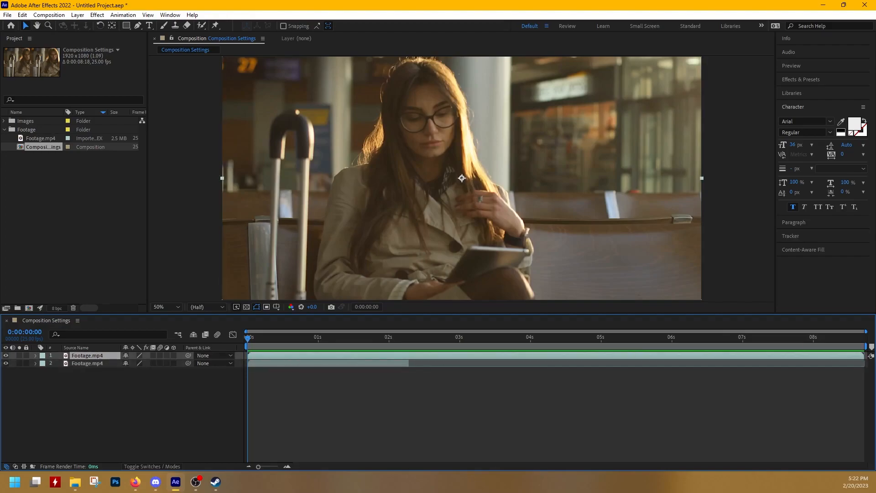
{"action": "left_click_drag", "start_coordinate": [863, 356], "coordinate": [451, 361]}
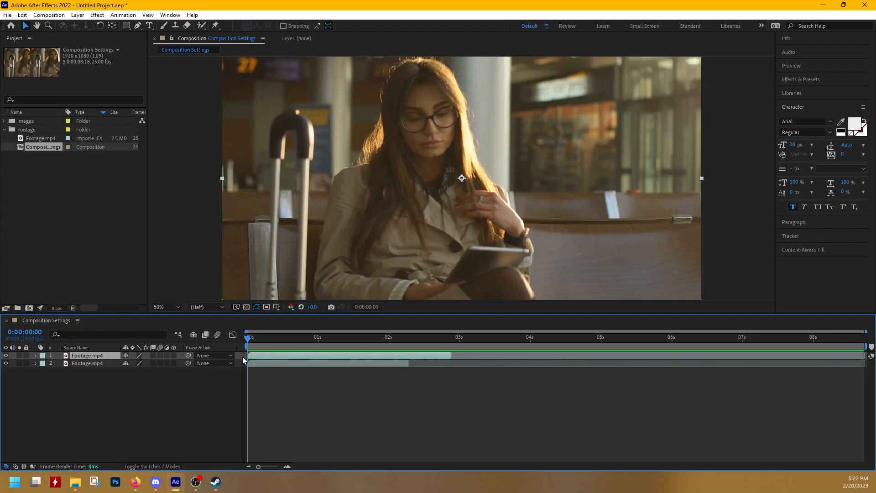
{"action": "left_click_drag", "start_coordinate": [248, 356], "coordinate": [426, 345]}
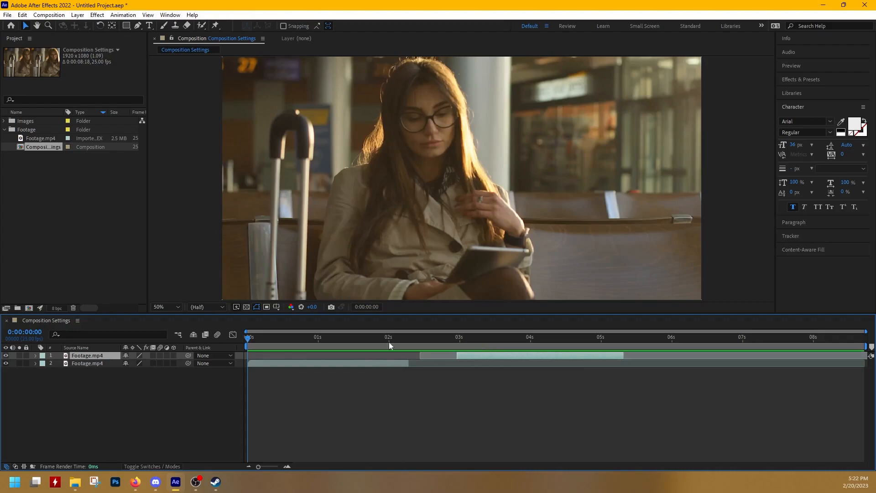
{"action": "key", "text": "space"}
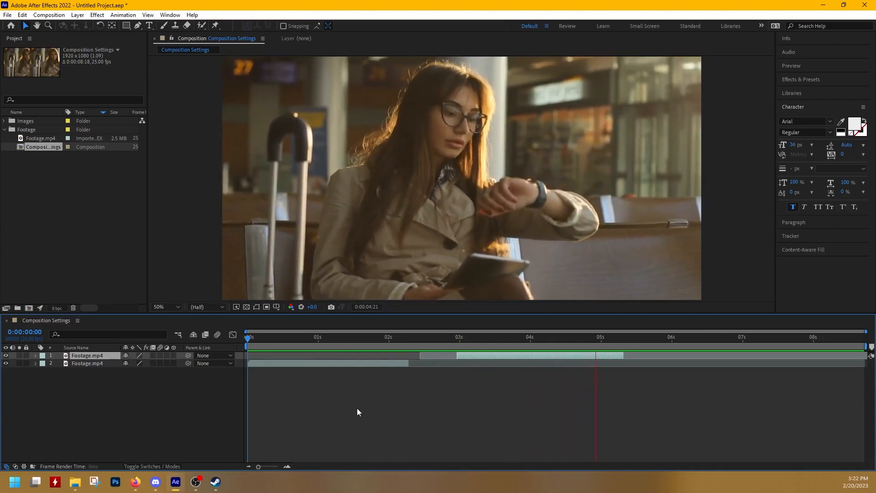
{"action": "key", "text": "space"}
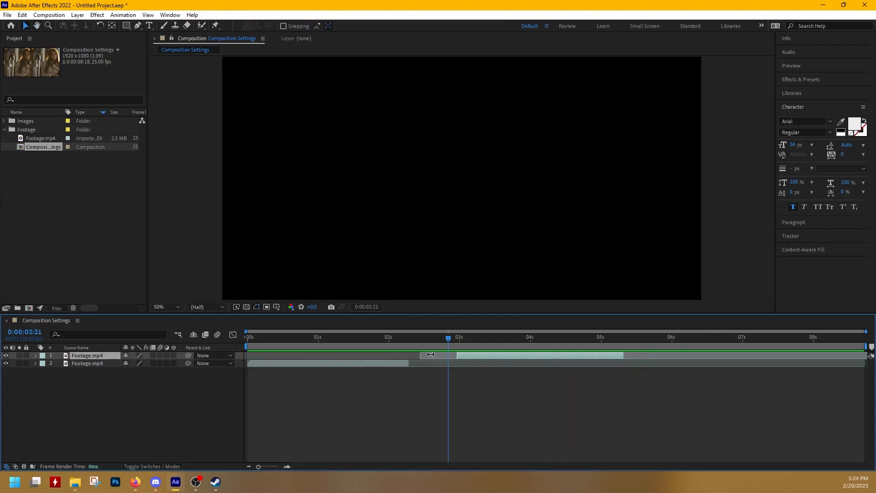
Slide the upper Footage.mp4 layer slightly earlier and trim its start to 0:00:02:24 and its end to 0:00:04:11
{"action": "left_click_drag", "start_coordinate": [258, 466], "coordinate": [265, 466]}
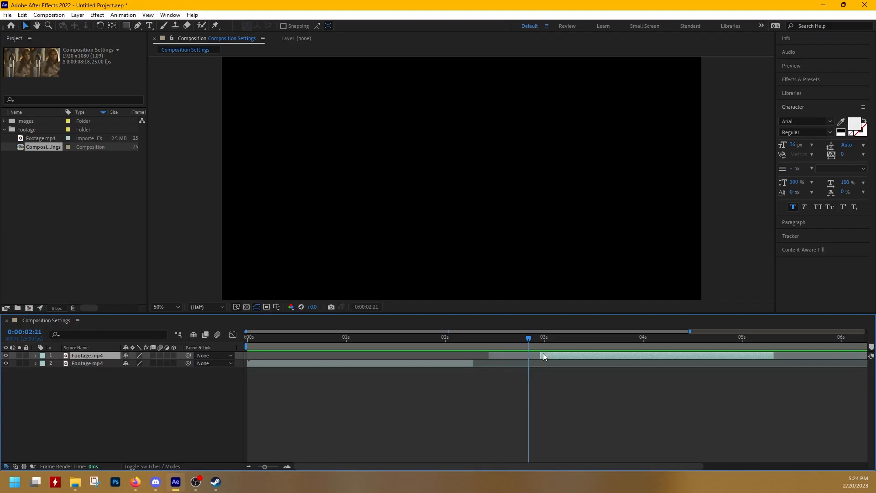
{"action": "left_click_drag", "start_coordinate": [541, 355], "coordinate": [487, 355]}
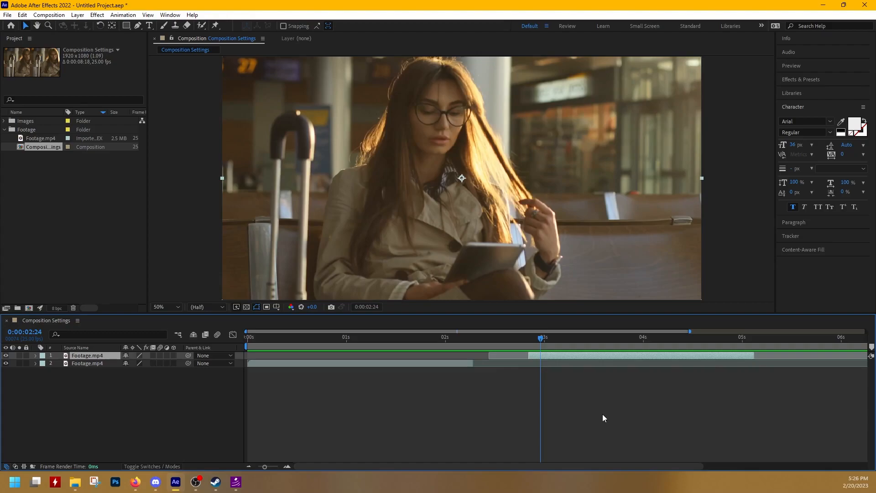
{"action": "key", "text": "alt+bracketleft"}
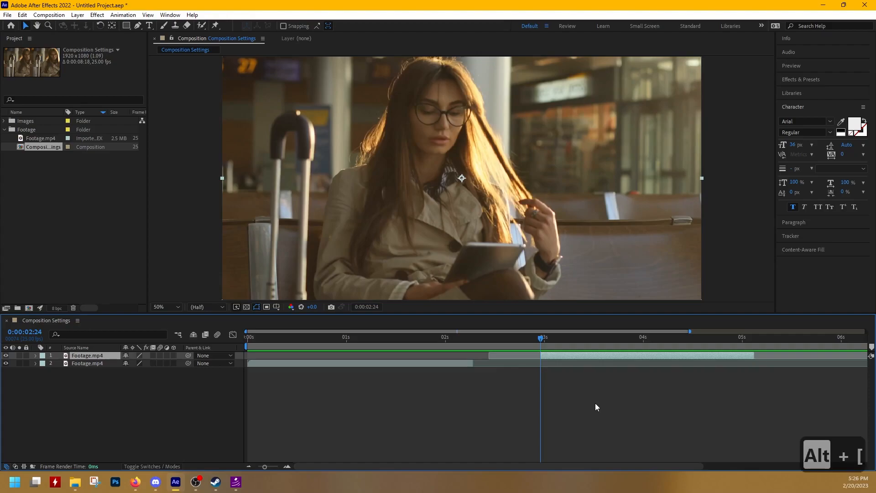
{"action": "left_click_drag", "start_coordinate": [640, 339], "coordinate": [688, 338]}
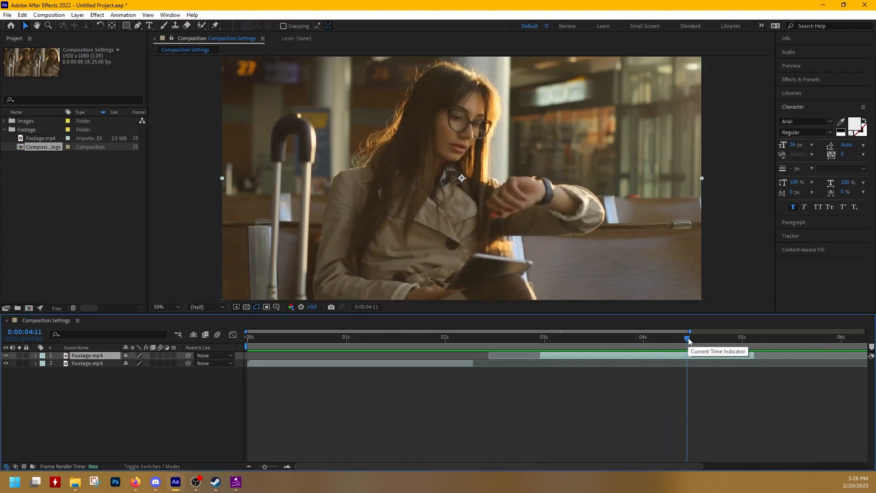
{"action": "key", "text": "alt+bracketright"}
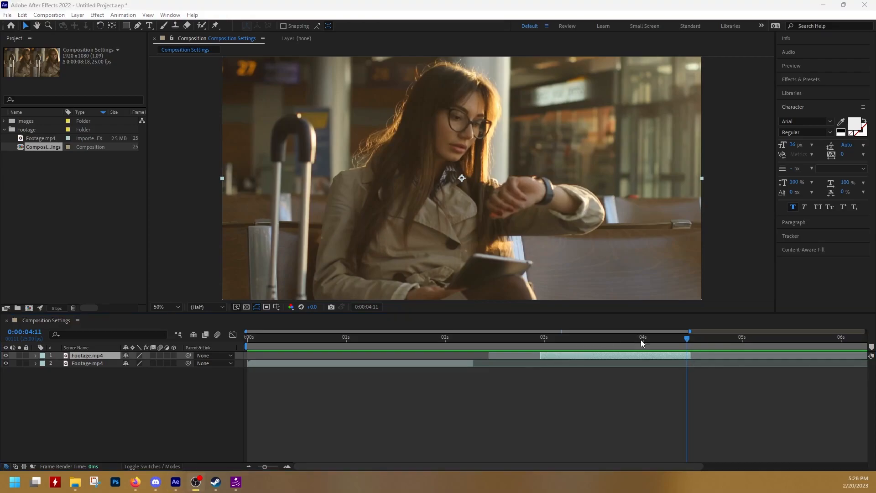
Move the upper Footage.mp4 layer to start at about 1.2 seconds and shift its picture sideways so the lower layer shows beside it
{"action": "left_click", "coordinate": [458, 343]}
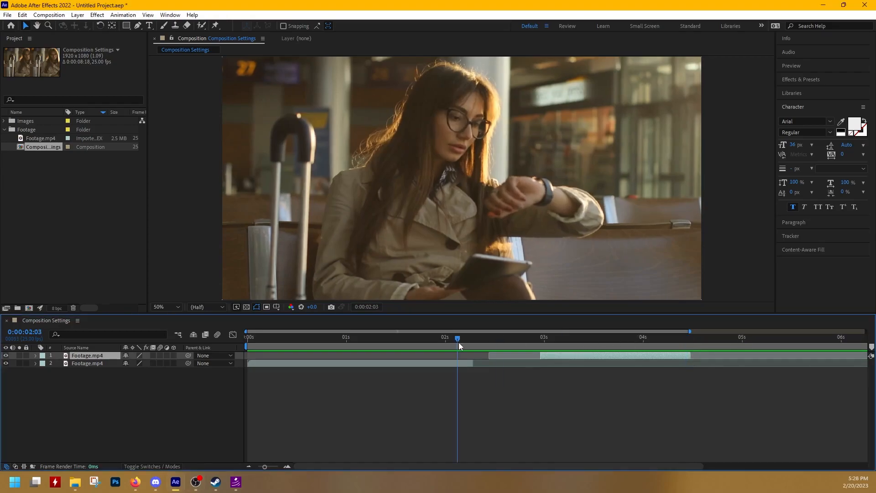
{"action": "left_click_drag", "start_coordinate": [572, 355], "coordinate": [390, 358]}
{"action": "left_click", "coordinate": [350, 222]}
{"action": "left_click_drag", "start_coordinate": [350, 222], "coordinate": [527, 202]}
{"action": "left_click", "coordinate": [378, 340]}
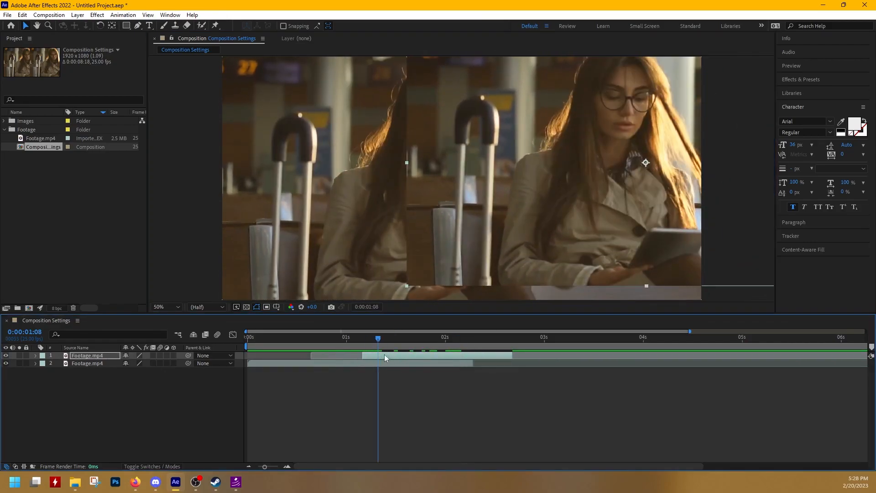
{"action": "left_click_drag", "start_coordinate": [382, 354], "coordinate": [395, 355]}
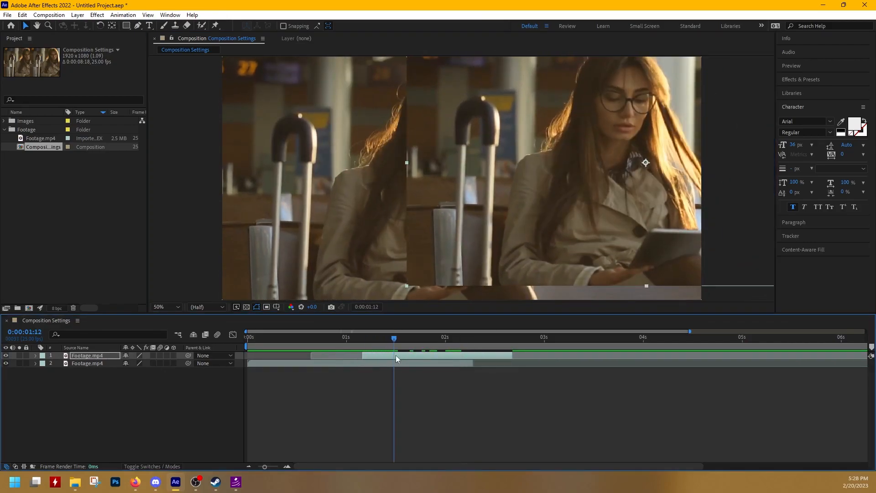
Toggle the upper Footage.mp4 layer's visibility off and on several times to compare both layers
{"action": "left_click", "coordinate": [6, 356]}
{"action": "left_click", "coordinate": [7, 356]}
{"action": "left_click", "coordinate": [6, 356]}
{"action": "left_click", "coordinate": [7, 356]}
{"action": "left_click", "coordinate": [6, 357]}
{"action": "left_click", "coordinate": [7, 356]}
{"action": "left_click", "coordinate": [6, 356]}
{"action": "left_click", "coordinate": [6, 356]}
Solo the lower Footage.mp4 layer, turn the solo off again, and toggle that layer's lock
{"action": "left_click", "coordinate": [13, 356]}
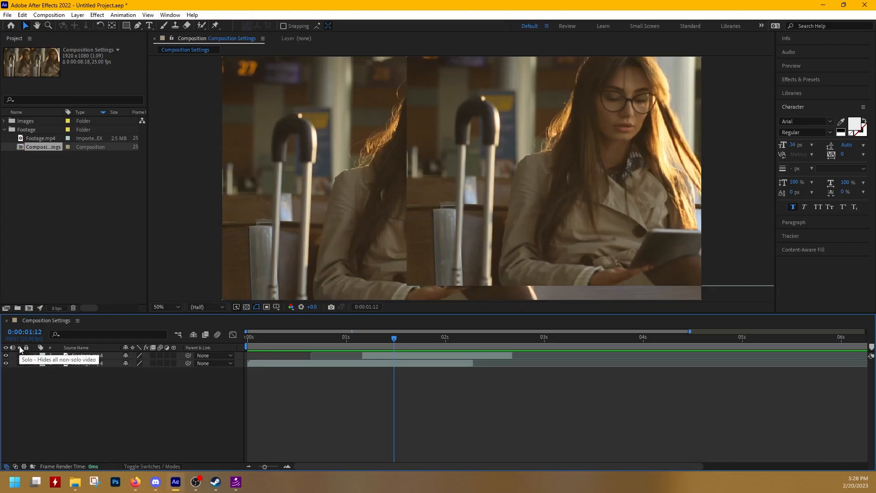
{"action": "left_click", "coordinate": [19, 364]}
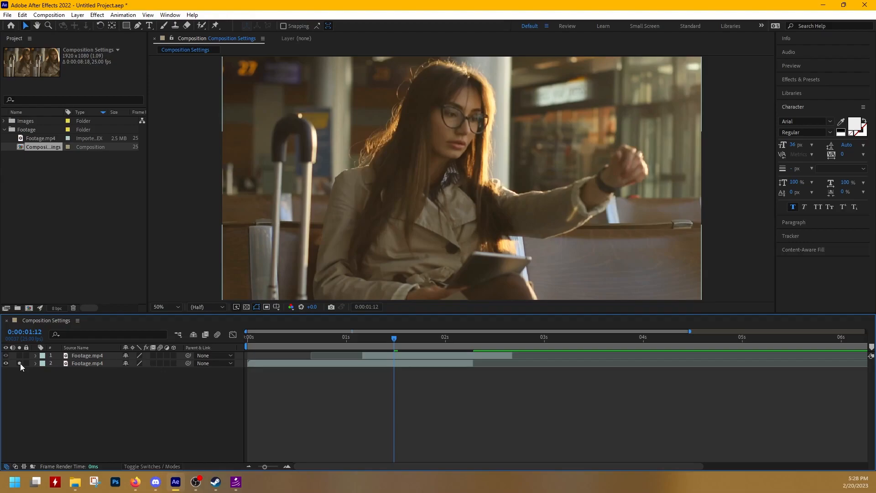
{"action": "left_click", "coordinate": [20, 364]}
{"action": "left_click", "coordinate": [26, 364]}
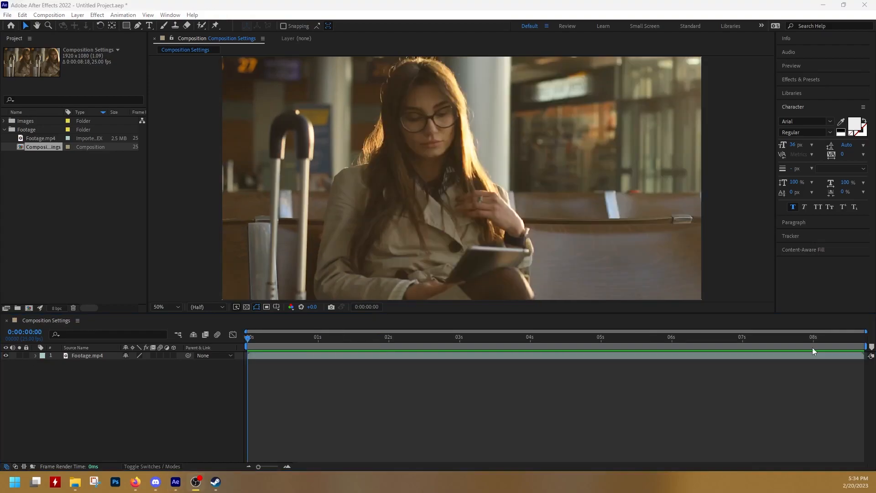
Shorten the work area to end at about 4.7 seconds and play the preview within it
{"action": "left_click", "coordinate": [813, 347]}
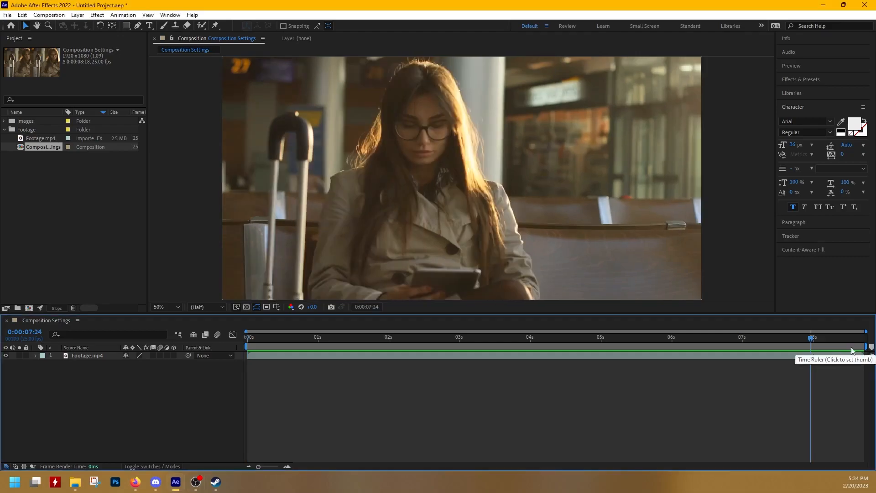
{"action": "left_click_drag", "start_coordinate": [866, 346], "coordinate": [580, 347]}
{"action": "left_click_drag", "start_coordinate": [505, 337], "coordinate": [479, 338]}
{"action": "key", "text": "space"}
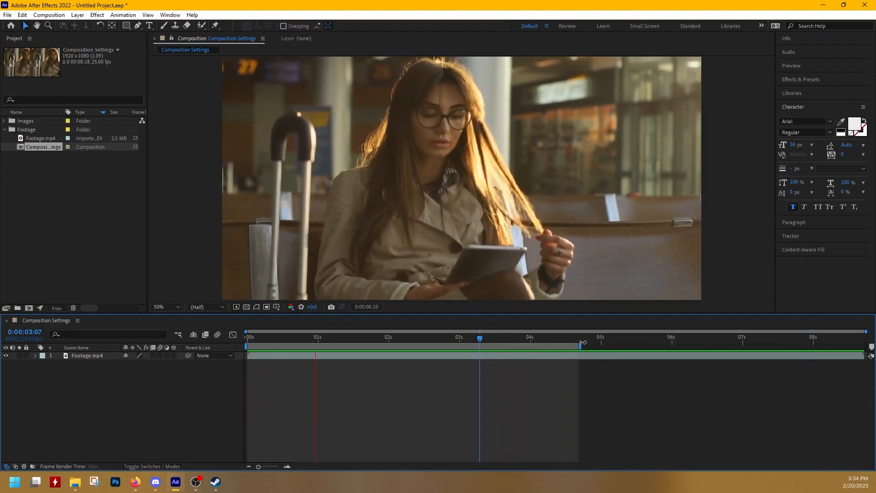
{"action": "key", "text": "space"}
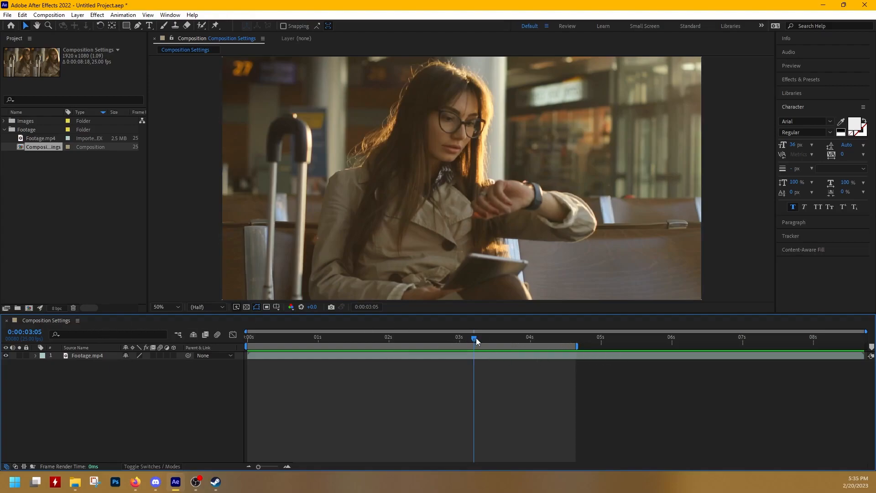
Set the composition's duration to 0:00:04:16, matching the end of the work area, and scrub through the shortened timeline
{"action": "left_click_drag", "start_coordinate": [475, 339], "coordinate": [575, 350]}
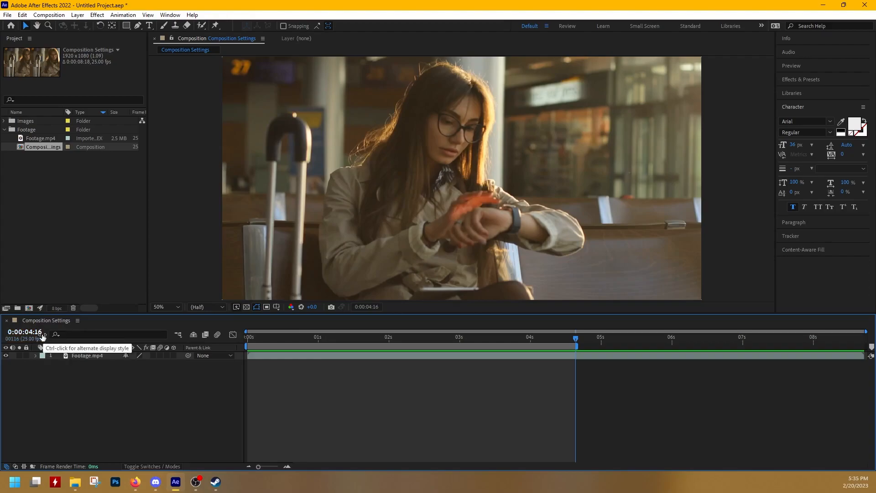
{"action": "right_click", "coordinate": [87, 148]}
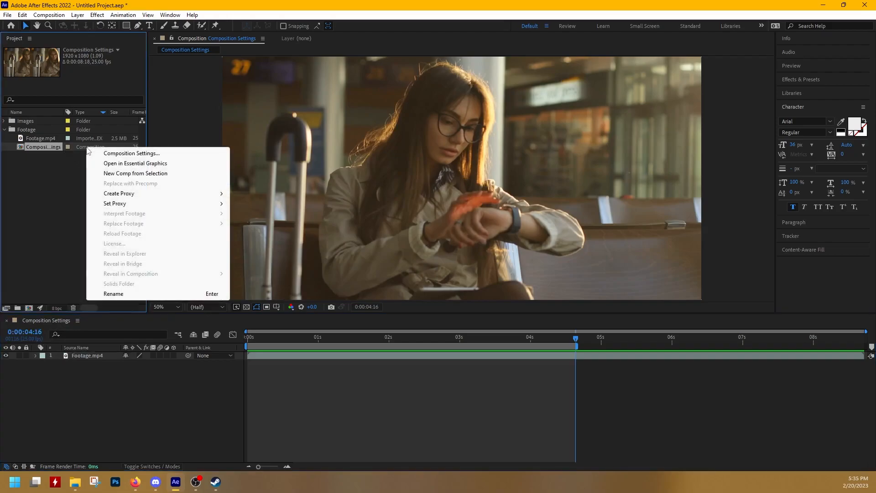
{"action": "left_click", "coordinate": [115, 153]}
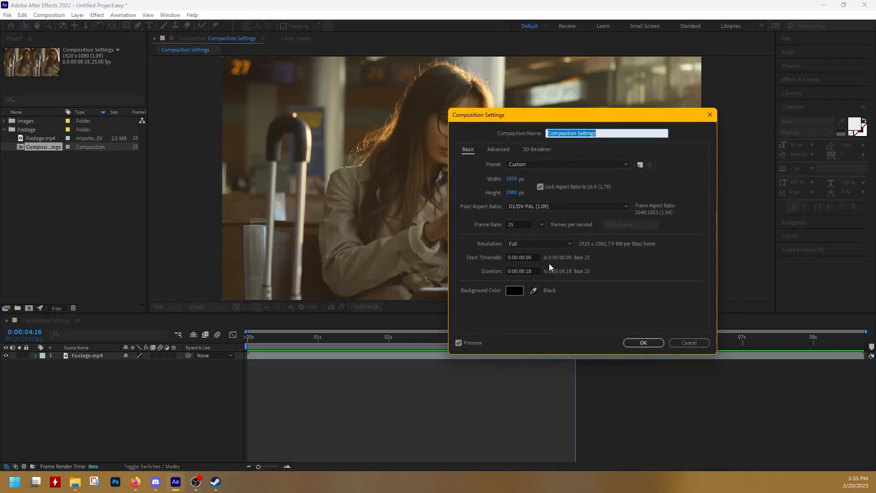
{"action": "left_click", "coordinate": [525, 271]}
{"action": "key", "text": "BackSpace"}
{"action": "type", "text": "4:1"}
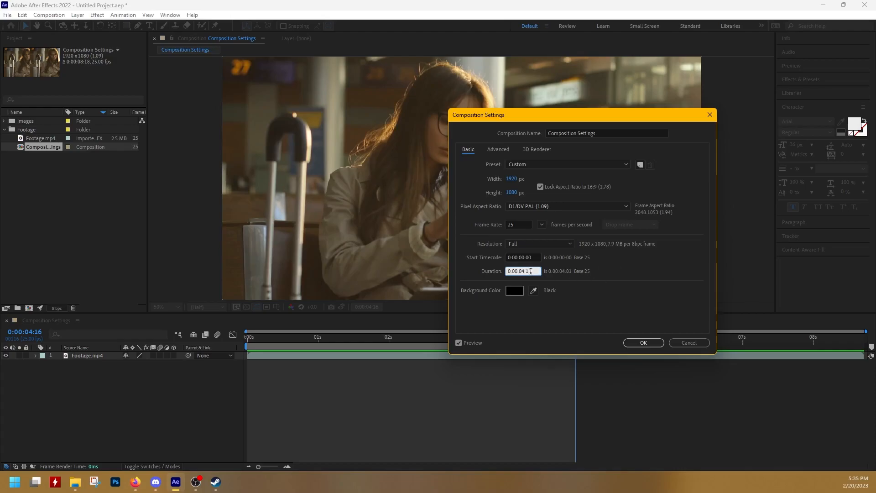
{"action": "type", "text": "6"}
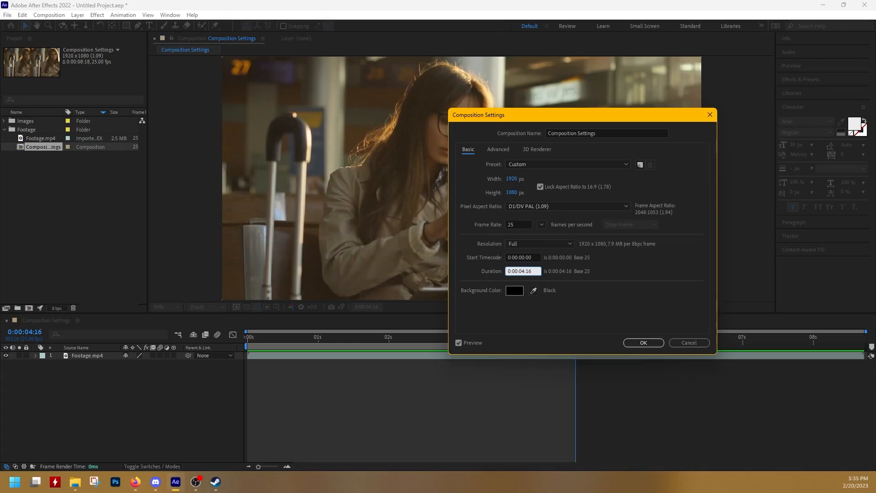
{"action": "left_click", "coordinate": [653, 343]}
{"action": "left_click_drag", "start_coordinate": [818, 344], "coordinate": [306, 337]}
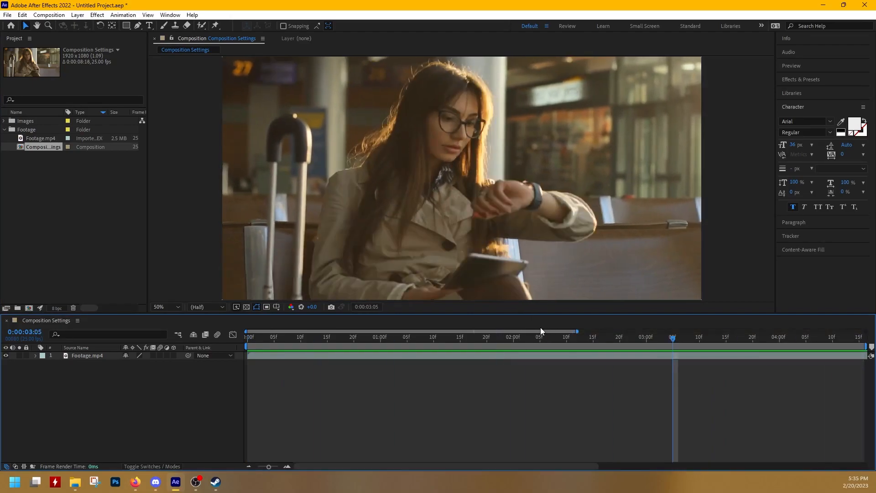
Trim the composition to the work area and scrub the timeline to check it
{"action": "left_click_drag", "start_coordinate": [268, 466], "coordinate": [260, 466]}
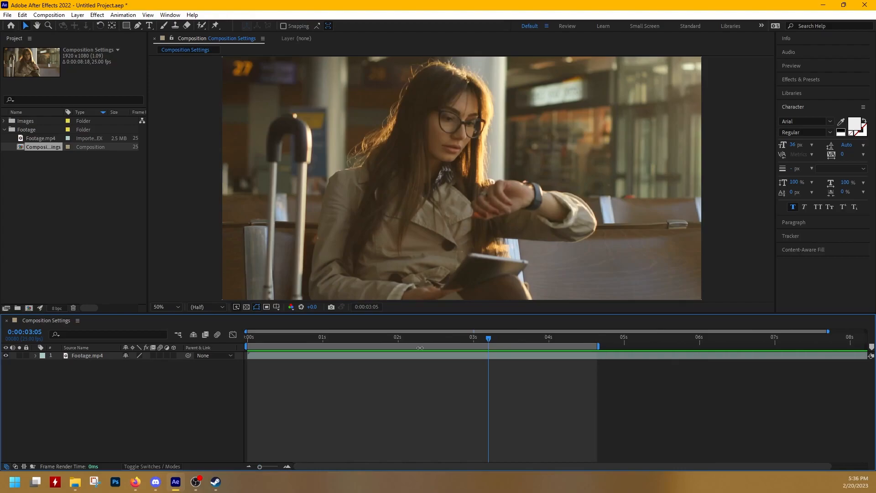
{"action": "right_click", "coordinate": [582, 350]}
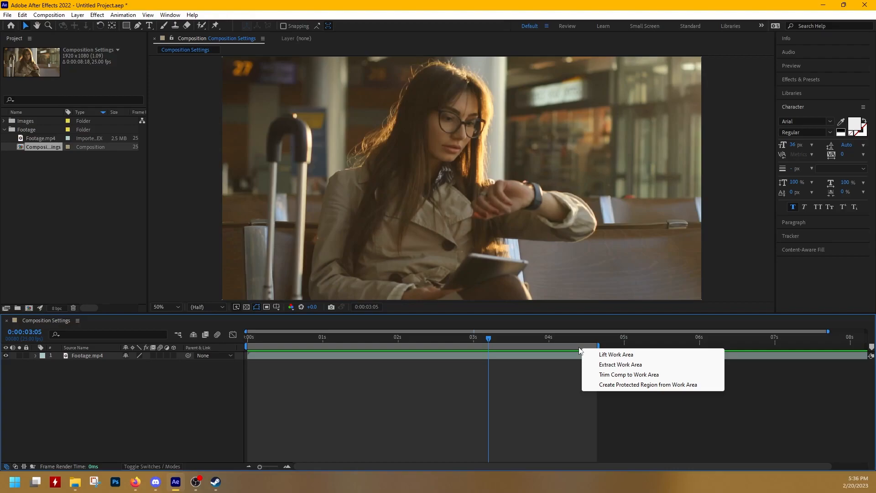
{"action": "left_click", "coordinate": [632, 375]}
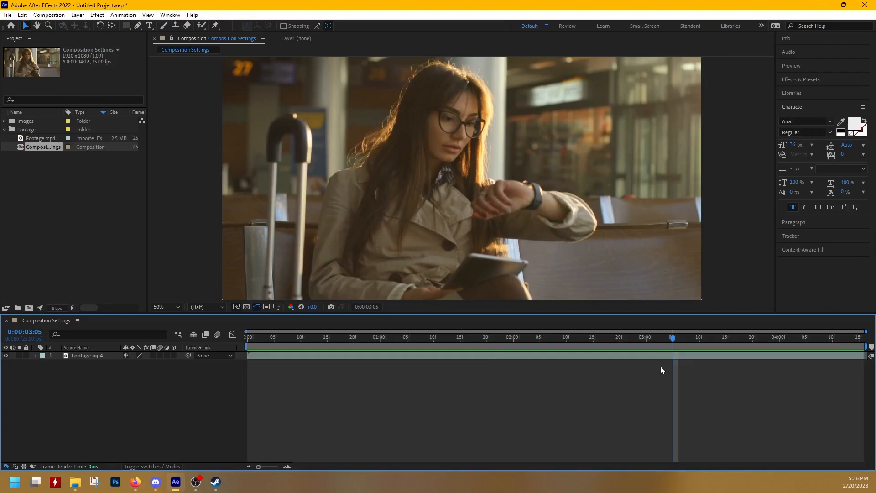
{"action": "left_click_drag", "start_coordinate": [670, 339], "coordinate": [638, 355]}
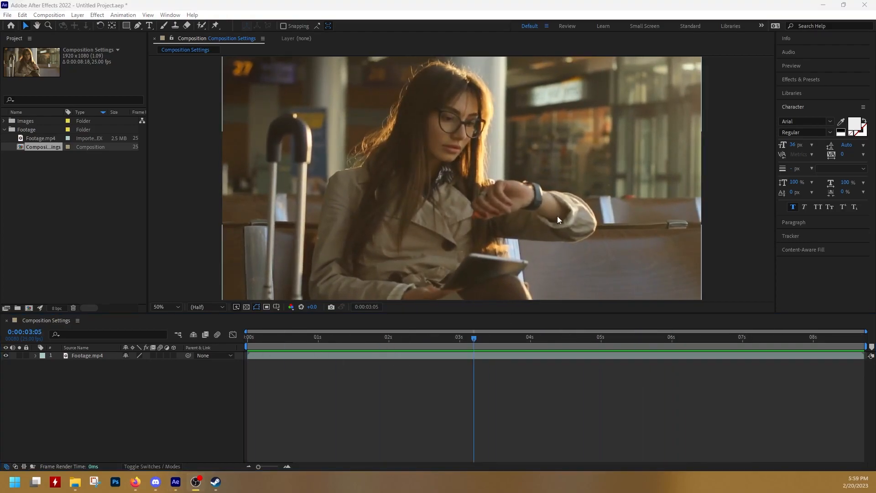
Go to 0:00:00:20 and view the composition at 33.3%, 25%, 12.5% and 200% magnification
{"action": "left_click_drag", "start_coordinate": [475, 339], "coordinate": [304, 338]}
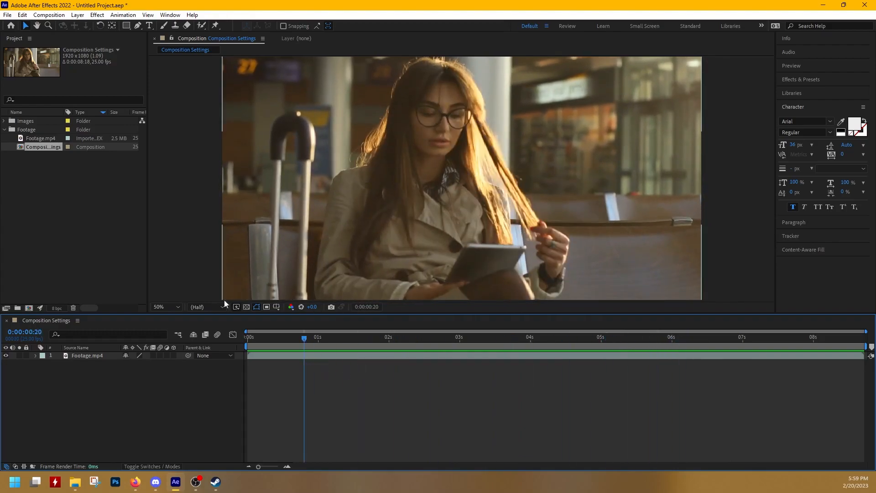
{"action": "left_click", "coordinate": [168, 309]}
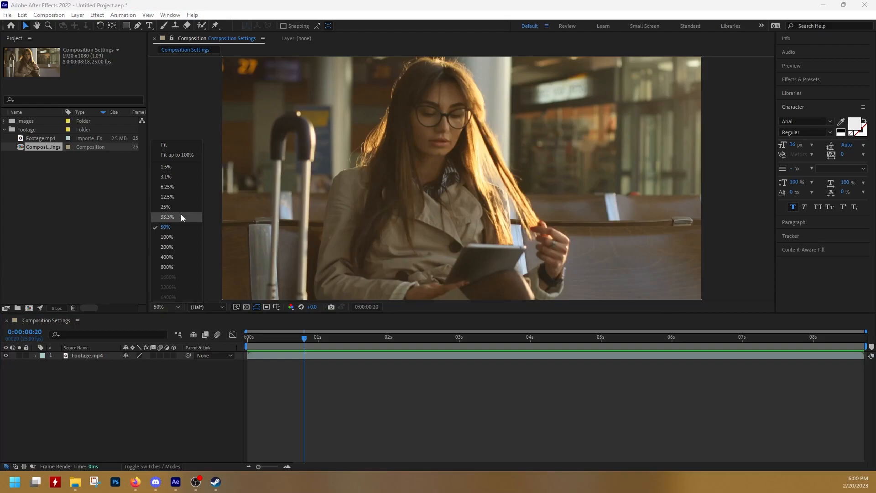
{"action": "left_click", "coordinate": [180, 216]}
{"action": "left_click", "coordinate": [163, 305]}
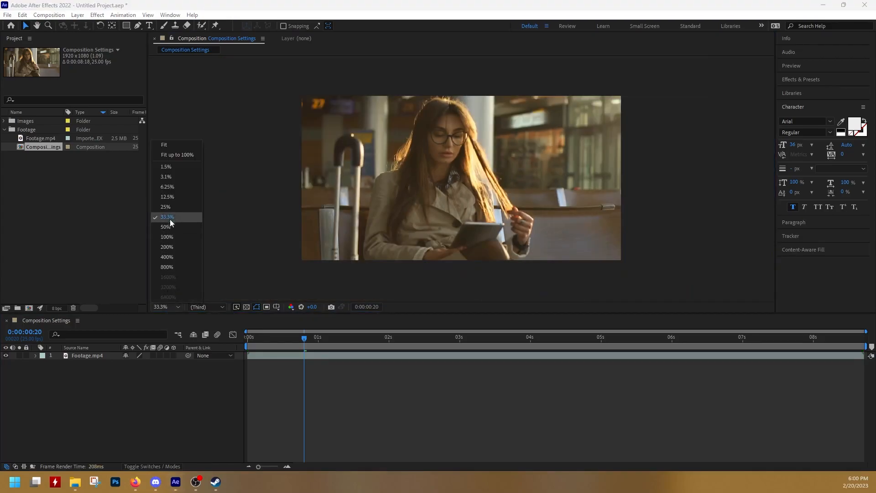
{"action": "left_click", "coordinate": [166, 207]}
{"action": "left_click", "coordinate": [163, 309]}
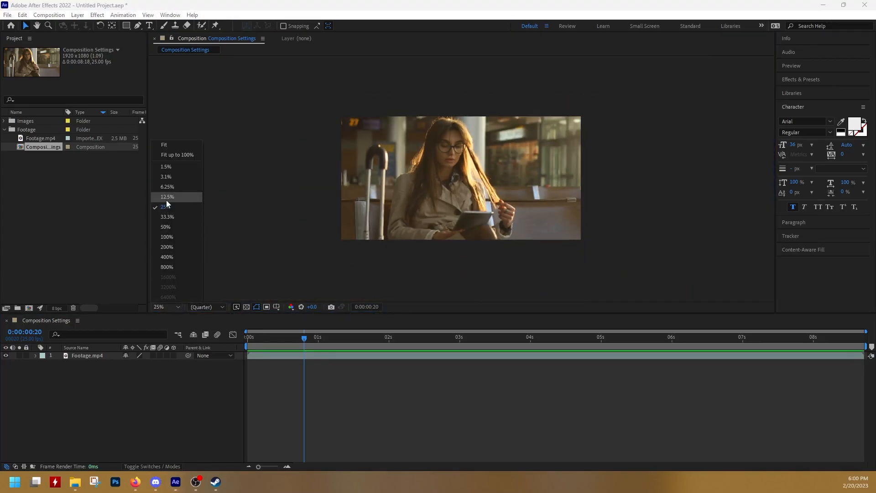
{"action": "left_click", "coordinate": [167, 197]}
{"action": "left_click", "coordinate": [169, 305]}
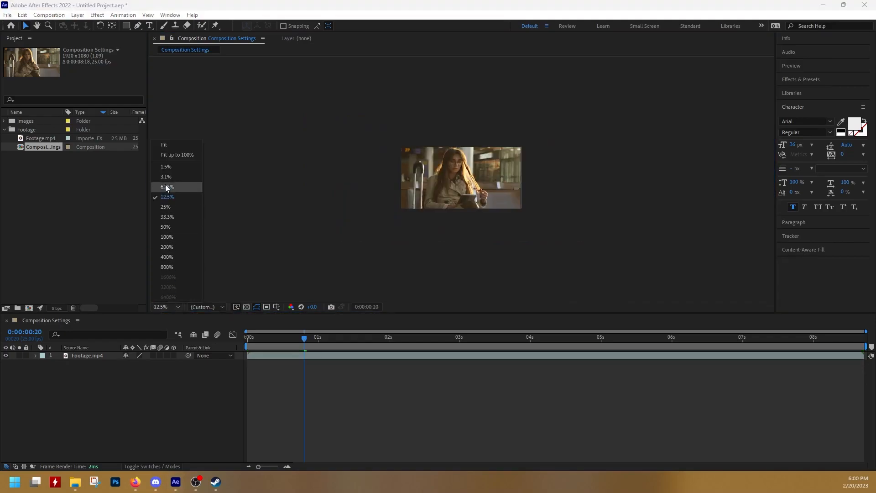
{"action": "left_click", "coordinate": [170, 251]}
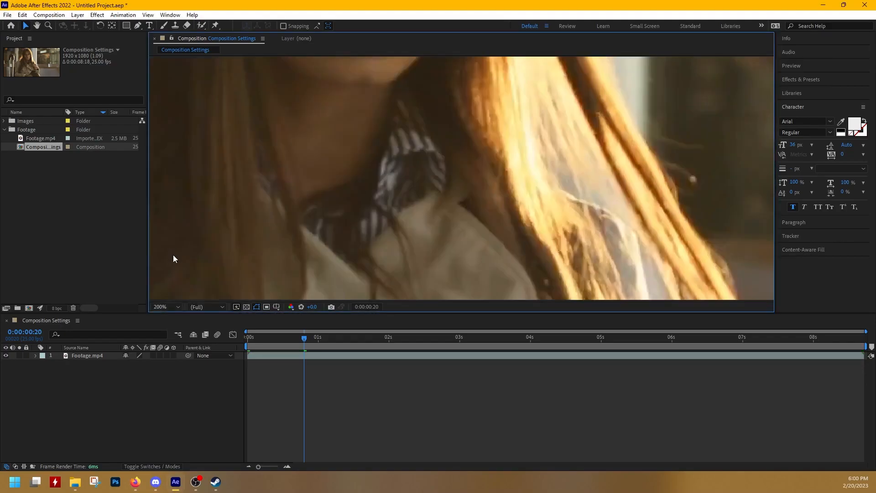
Zoom the composition in and out in the viewer to examine the footage at different magnifications
{"action": "scroll", "coordinate": [454, 174], "scroll_direction": "up", "scroll_amount": 1}
{"action": "scroll", "coordinate": [454, 174], "scroll_direction": "down", "scroll_amount": 4}
{"action": "scroll", "coordinate": [454, 176], "scroll_direction": "up", "scroll_amount": 2}
{"action": "scroll", "coordinate": [454, 177], "scroll_direction": "down", "scroll_amount": 1}
{"action": "scroll", "coordinate": [453, 183], "scroll_direction": "up", "scroll_amount": 3}
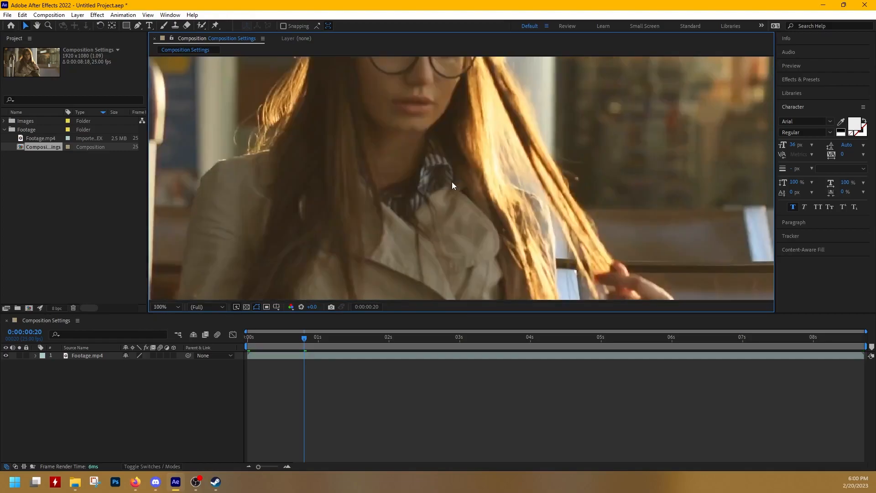
{"action": "scroll", "coordinate": [452, 186], "scroll_direction": "down", "scroll_amount": 4}
{"action": "scroll", "coordinate": [452, 188], "scroll_direction": "up", "scroll_amount": 3}
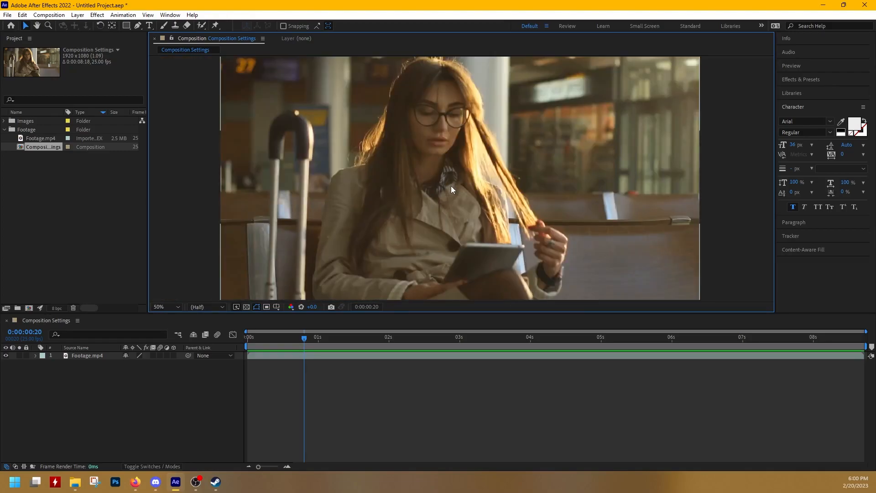
Fit the composition to the viewer and enlarge the viewer area by shrinking the timeline's height
{"action": "left_click", "coordinate": [174, 307]}
{"action": "left_click", "coordinate": [183, 163]}
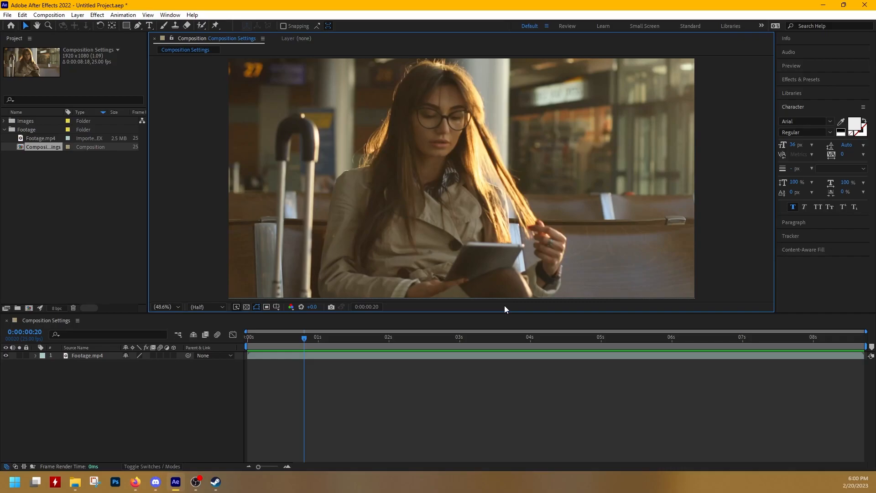
{"action": "left_click_drag", "start_coordinate": [512, 313], "coordinate": [505, 366]}
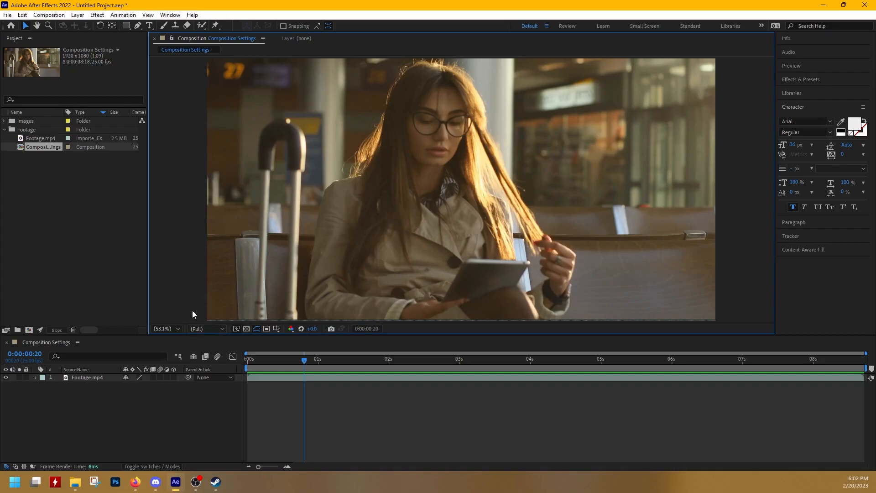
Try the Full, Half and Quarter preview resolutions, and inspect the Quarter image at 200% before returning to 50%
{"action": "left_click", "coordinate": [201, 328]}
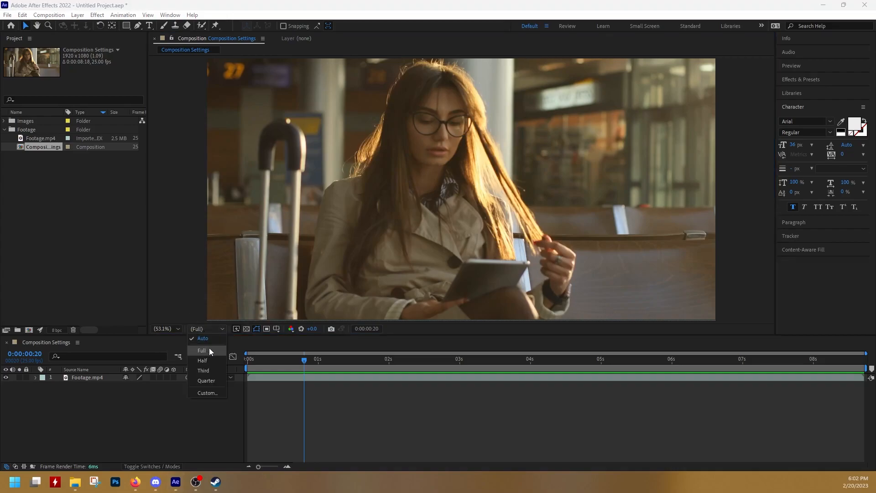
{"action": "left_click", "coordinate": [209, 349]}
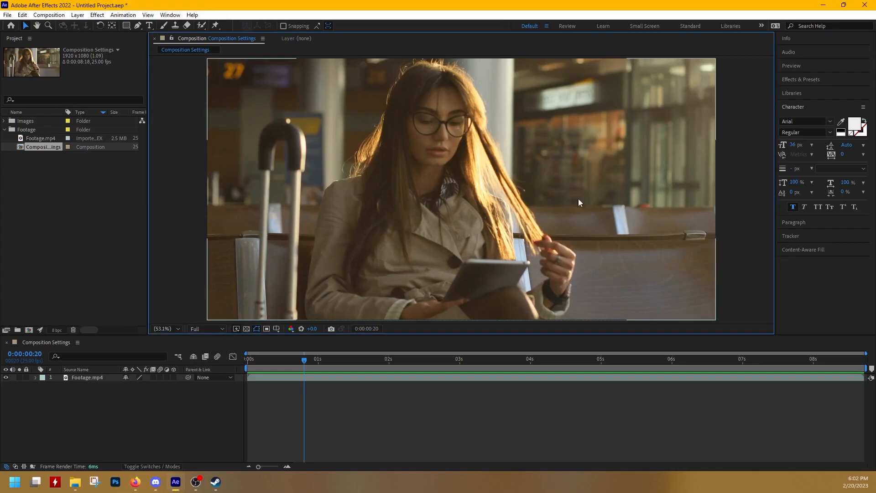
{"action": "left_click", "coordinate": [210, 329]}
{"action": "left_click", "coordinate": [203, 361]}
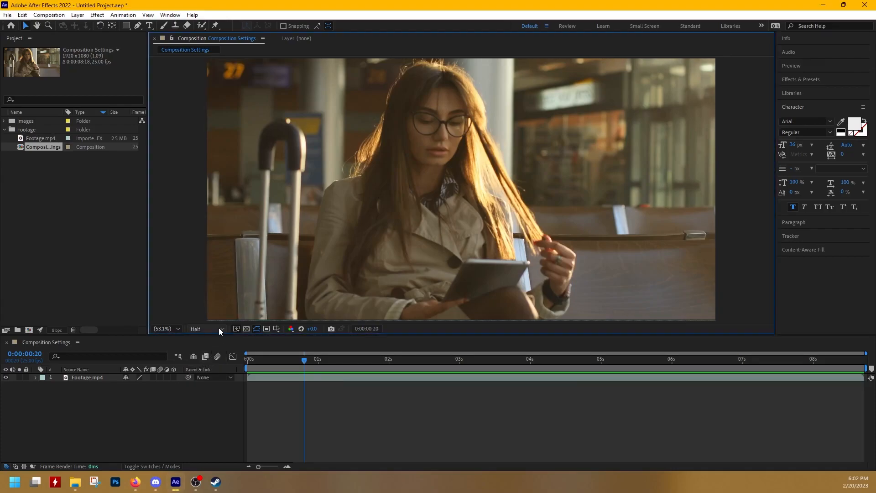
{"action": "left_click", "coordinate": [219, 328]}
{"action": "left_click", "coordinate": [212, 382]}
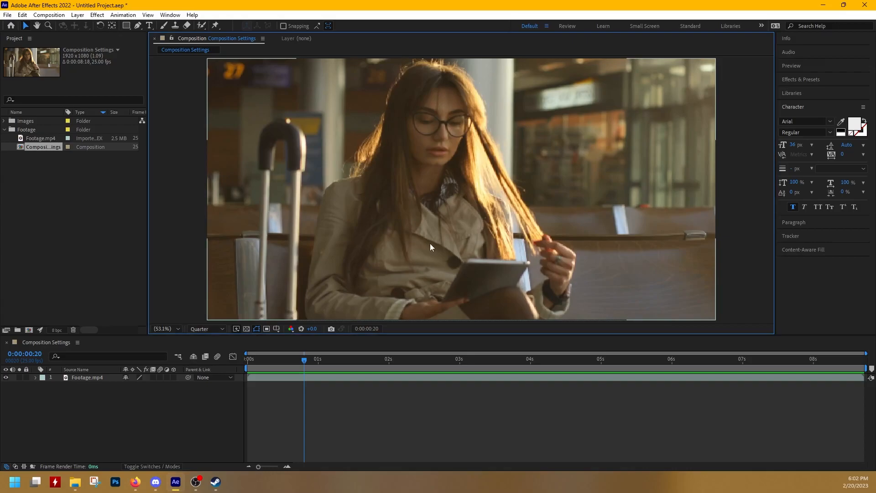
{"action": "scroll", "coordinate": [432, 242], "scroll_direction": "up", "scroll_amount": 4}
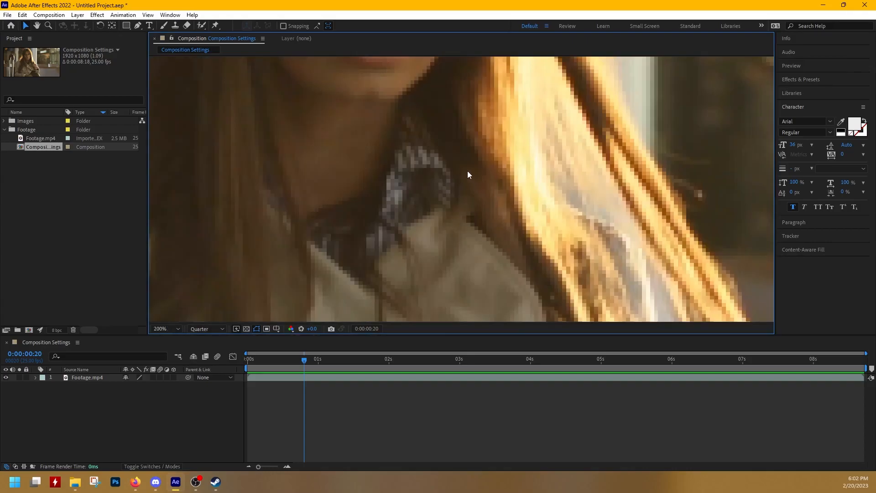
{"action": "scroll", "coordinate": [468, 172], "scroll_direction": "down", "scroll_amount": 4}
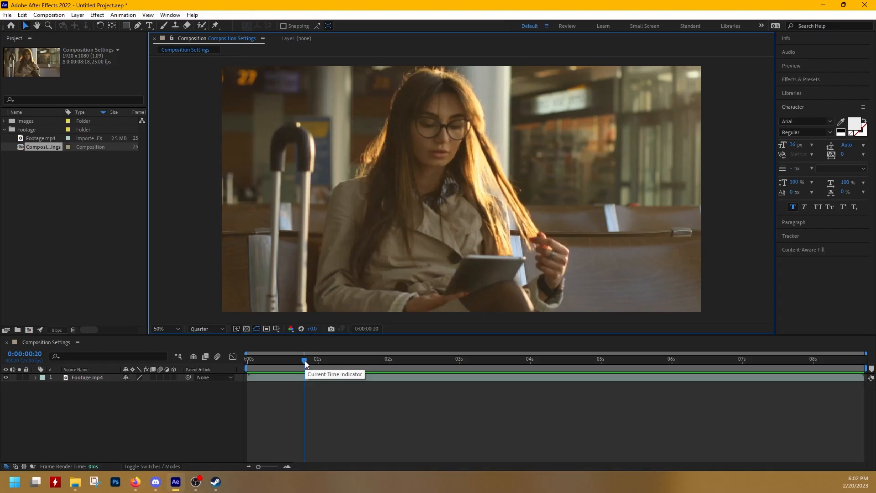
Set the viewer's preview resolution to Full and Fast Previews to Adaptive Resolution
{"action": "left_click", "coordinate": [219, 330]}
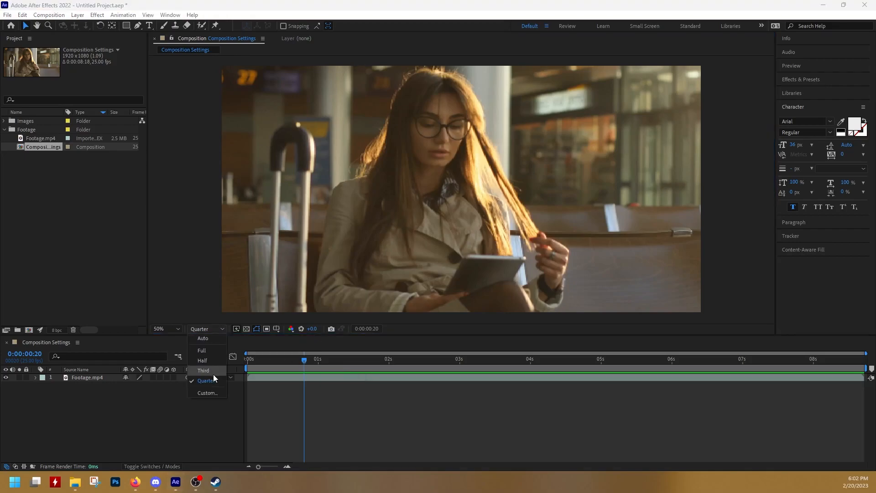
{"action": "left_click", "coordinate": [202, 350]}
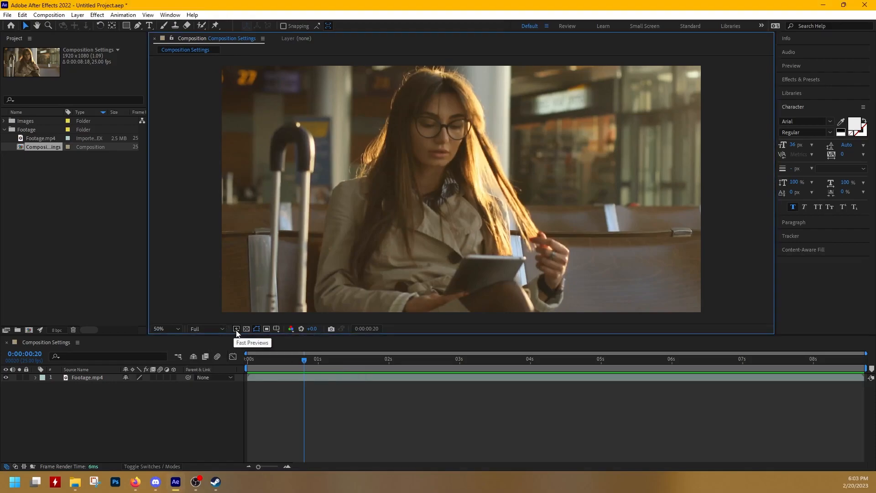
{"action": "left_click", "coordinate": [236, 329]}
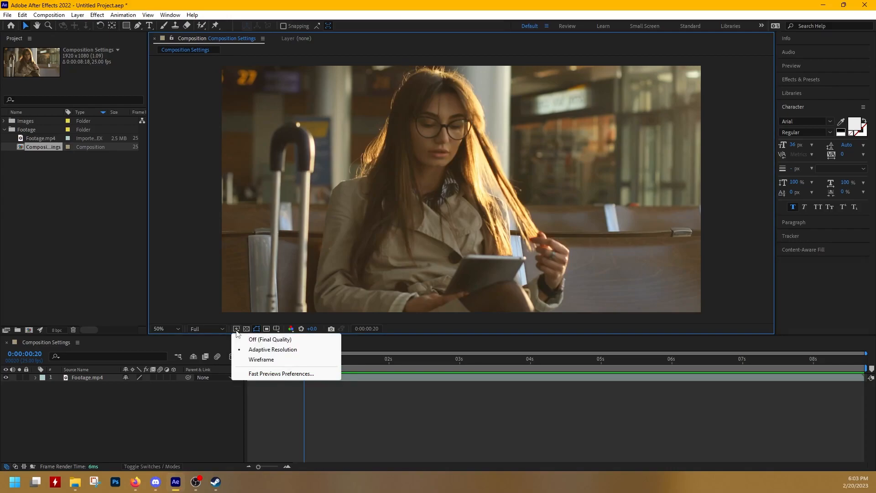
{"action": "left_click", "coordinate": [268, 351]}
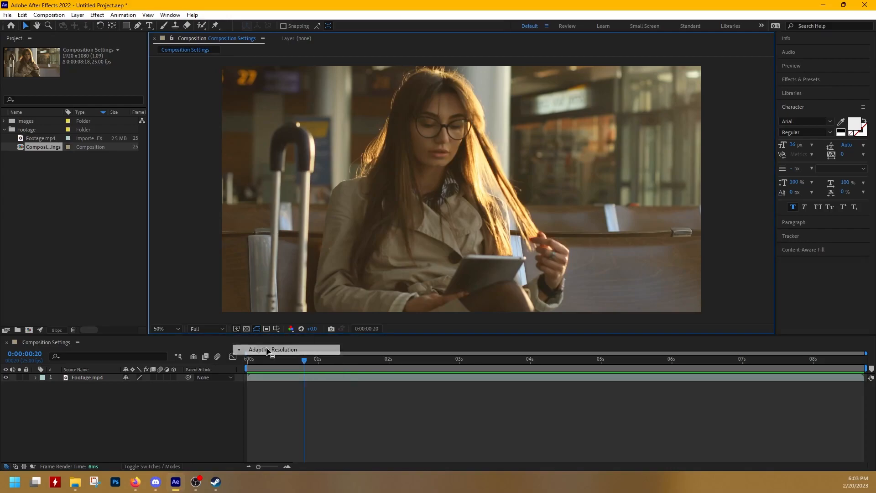
Review the Fast Previews options and scrub the timeline to check the preview's playback quality
{"action": "left_click", "coordinate": [236, 329]}
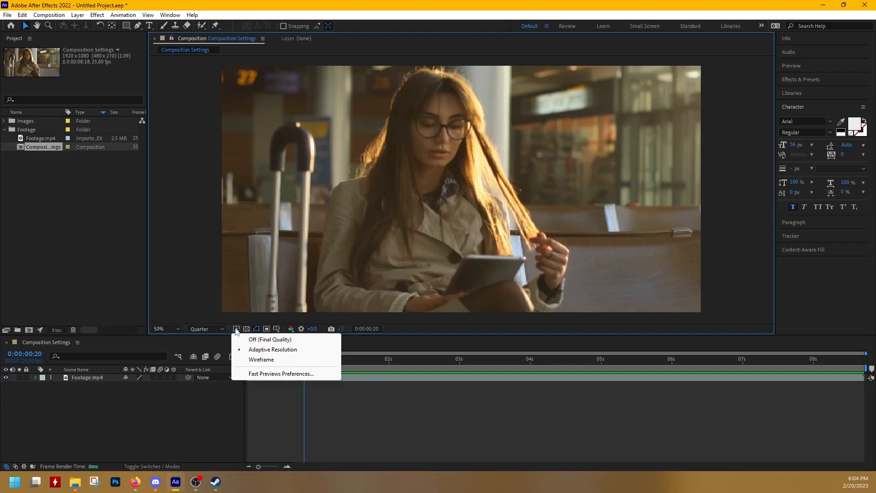
{"action": "left_click", "coordinate": [370, 346]}
{"action": "left_click_drag", "start_coordinate": [302, 361], "coordinate": [655, 352]}
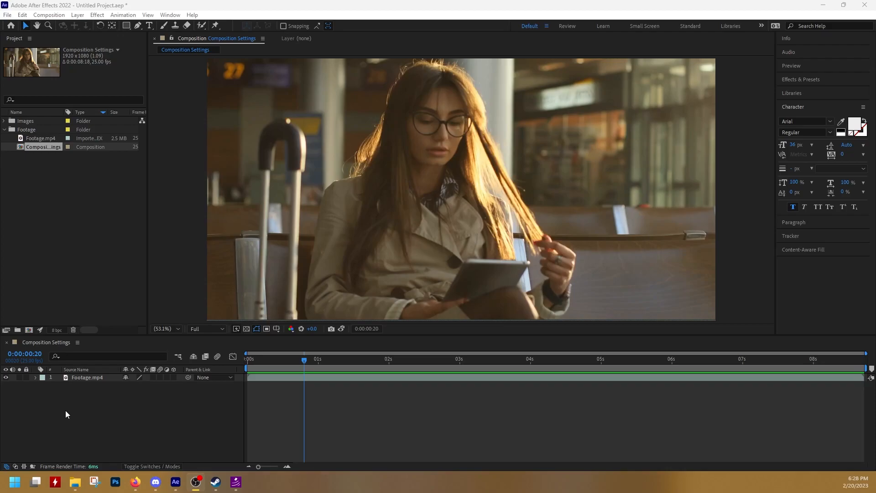
Reveal the Transform properties of the Footage.mp4 layer, try lowering its opacity, and undo that change
{"action": "left_click", "coordinate": [35, 378]}
{"action": "left_click", "coordinate": [43, 386]}
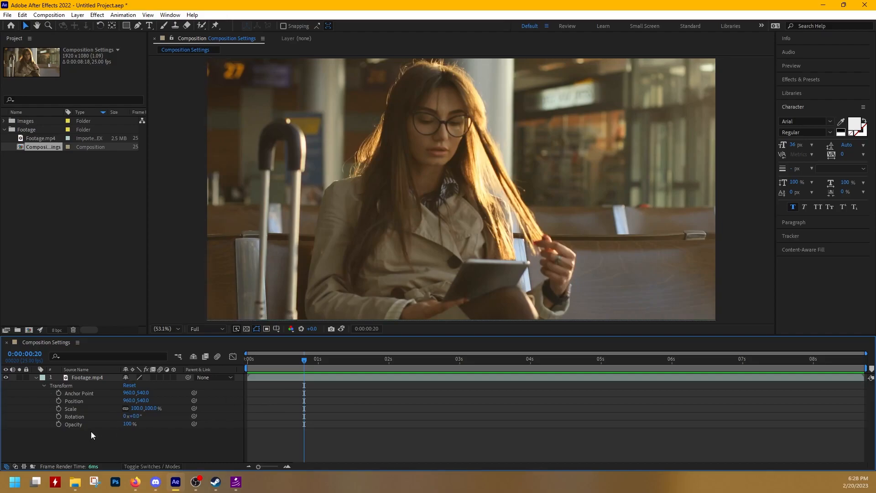
{"action": "mouse_move", "coordinate": [132, 423]}
{"action": "left_mouse_down"}
{"action": "mouse_move", "coordinate": [73, 423]}
{"action": "mouse_move", "coordinate": [175, 428]}
{"action": "mouse_move", "coordinate": [83, 428]}
{"action": "mouse_move", "coordinate": [120, 429]}
{"action": "left_mouse_up"}
{"action": "key", "text": "ctrl+z"}
Set the Footage.mp4 layer's opacity to 50%, and undo the opacity changes
{"action": "left_click", "coordinate": [128, 424]}
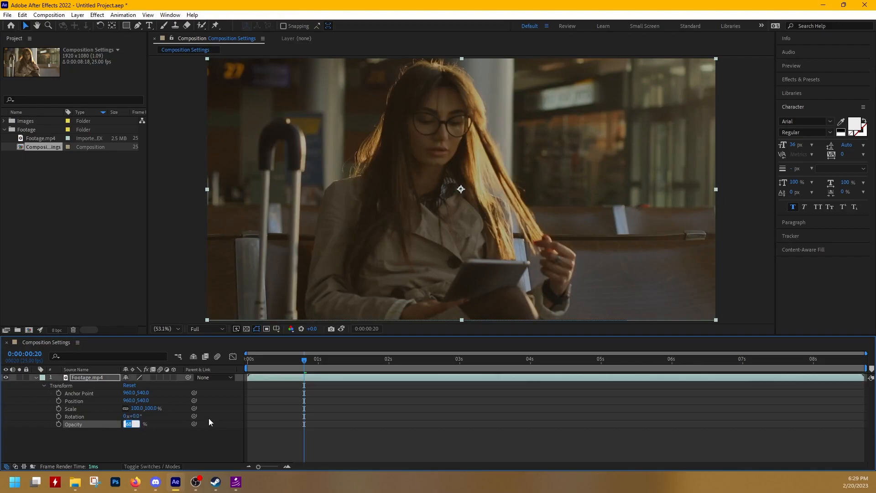
{"action": "type", "text": "50"}
{"action": "key", "text": "Return"}
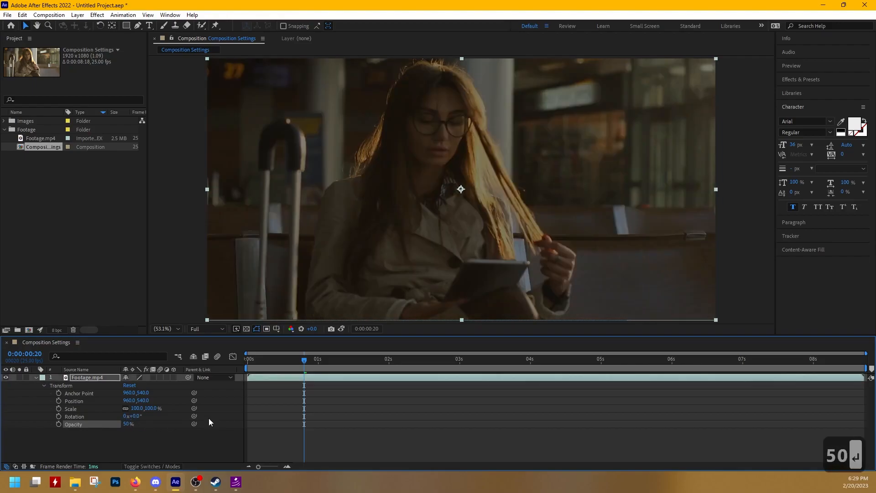
{"action": "key", "text": "ctrl+z"}
{"action": "key", "text": "ctrl+z"}
Try rotating the footage layer and scaling it proportionally, undoing each change
{"action": "left_click_drag", "start_coordinate": [137, 417], "coordinate": [359, 434]}
{"action": "key", "text": "ctrl+z"}
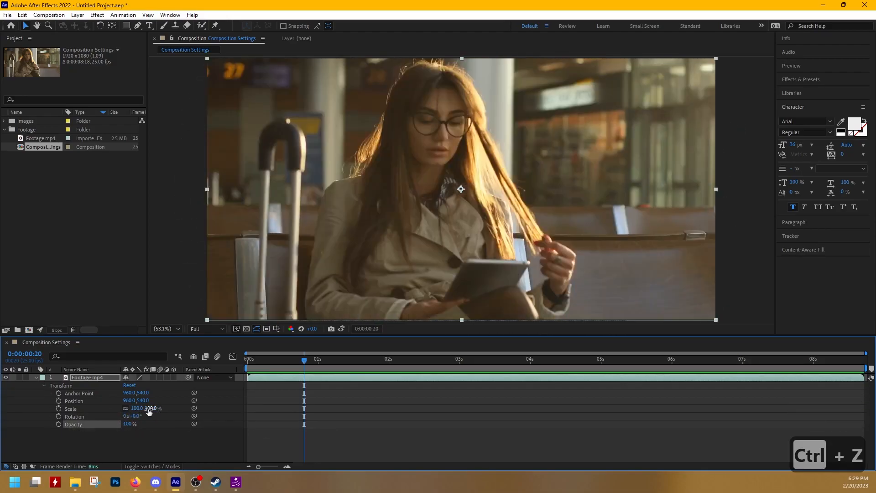
{"action": "mouse_move", "coordinate": [136, 408]}
{"action": "left_mouse_down"}
{"action": "mouse_move", "coordinate": [149, 410]}
{"action": "mouse_move", "coordinate": [127, 411]}
{"action": "mouse_move", "coordinate": [135, 413]}
{"action": "left_mouse_up"}
{"action": "key", "text": "ctrl+z"}
{"action": "key", "text": "ctrl+z"}
Try unlinking the scale proportions to stretch the footage to about 161% by 57%, and undo the scaling
{"action": "mouse_move", "coordinate": [136, 411]}
{"action": "left_mouse_down"}
{"action": "mouse_move", "coordinate": [358, 426]}
{"action": "mouse_move", "coordinate": [134, 409]}
{"action": "mouse_move", "coordinate": [159, 409]}
{"action": "mouse_move", "coordinate": [171, 412]}
{"action": "mouse_move", "coordinate": [131, 415]}
{"action": "left_mouse_up"}
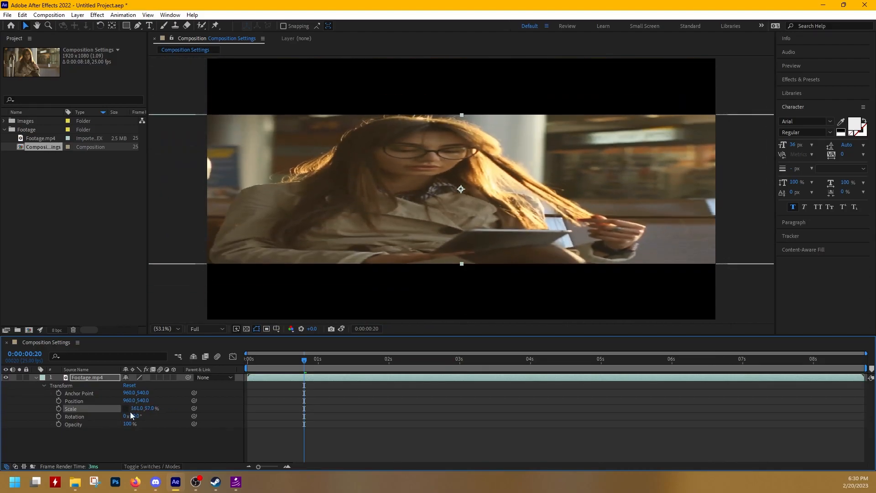
{"action": "key", "text": "ctrl+z"}
{"action": "key", "text": "ctrl+z"}
{"action": "key", "text": "ctrl+z"}
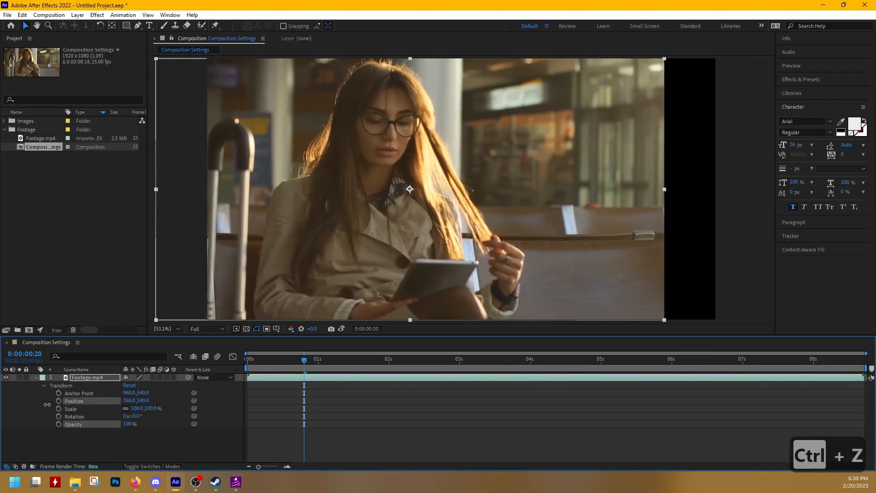
{"action": "key", "text": "ctrl+z"}
Try repositioning the footage layer through its Position values and directly in the viewer, and undo the moves
{"action": "left_click_drag", "start_coordinate": [5, 419], "coordinate": [429, 352]}
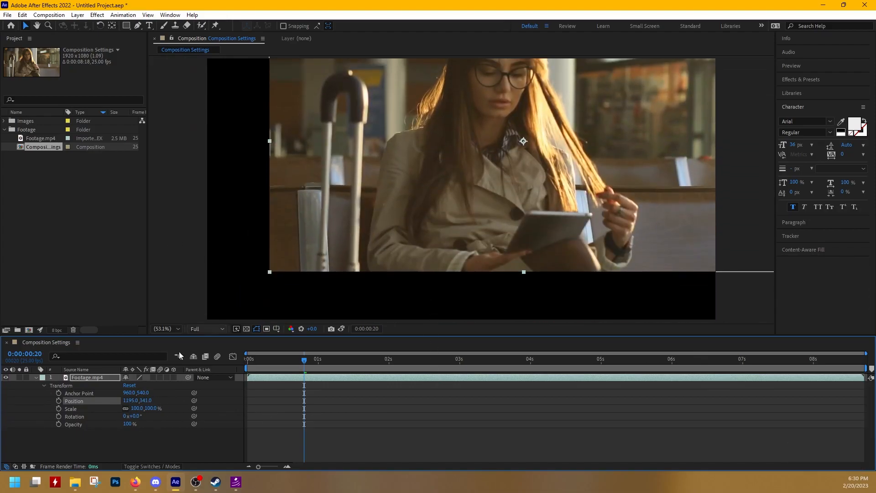
{"action": "left_click_drag", "start_coordinate": [131, 400], "coordinate": [166, 397]}
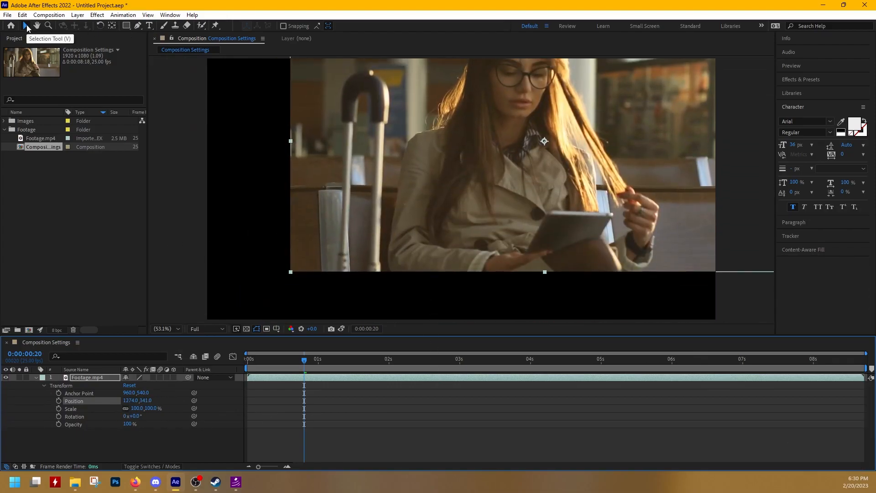
{"action": "mouse_move", "coordinate": [542, 201]}
{"action": "left_mouse_down"}
{"action": "mouse_move", "coordinate": [720, 246]}
{"action": "mouse_move", "coordinate": [537, 214]}
{"action": "left_mouse_up"}
{"action": "left_click_drag", "start_coordinate": [370, 116], "coordinate": [371, 180]}
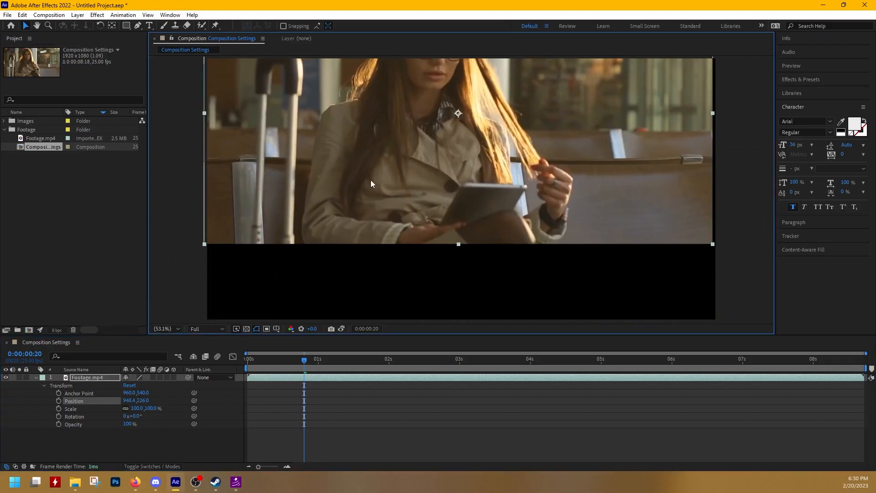
{"action": "key", "text": "ctrl+z"}
{"action": "key", "text": "ctrl+z"}
{"action": "key", "text": "ctrl+z"}
{"action": "key", "text": "ctrl+z"}
Try moving the footage layer's anchor point slightly up from the centre with the Pan Behind tool, and undo it
{"action": "left_click", "coordinate": [85, 394]}
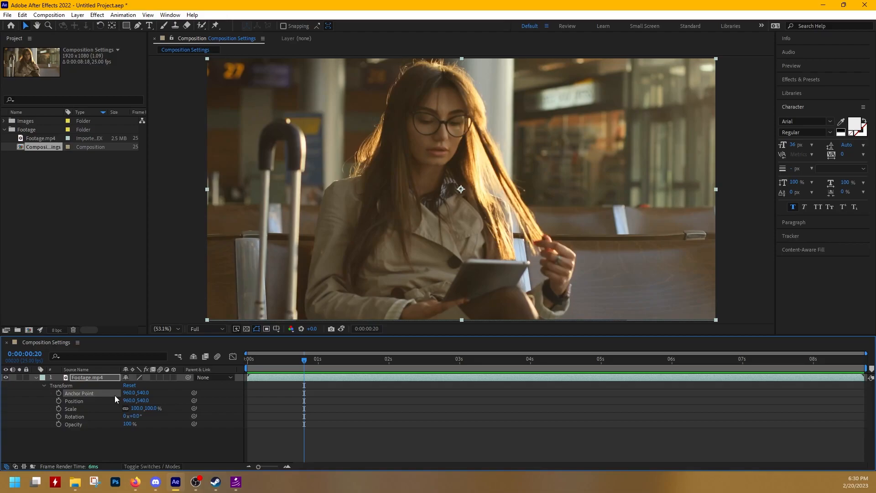
{"action": "key", "text": "ctrl+z"}
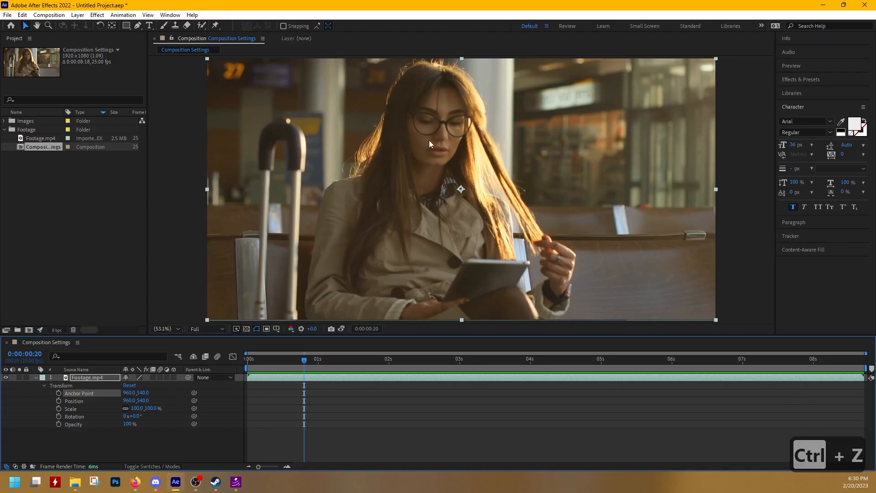
{"action": "left_click", "coordinate": [111, 26]}
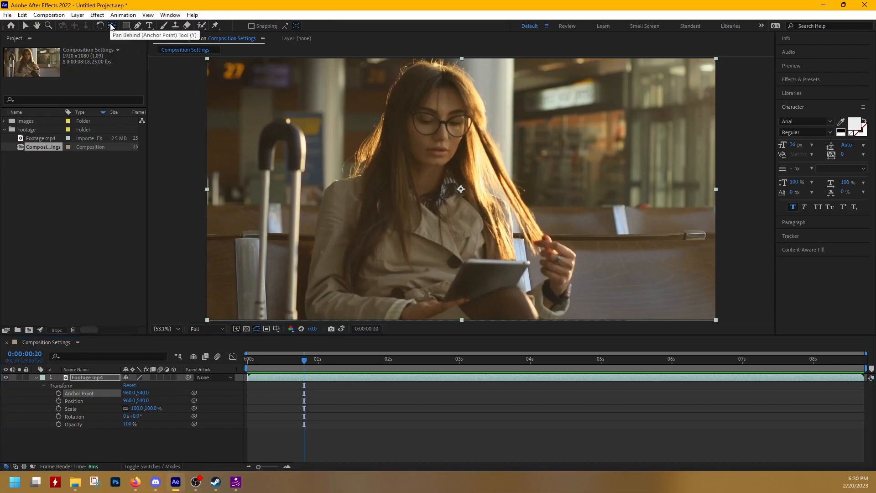
{"action": "left_click_drag", "start_coordinate": [461, 189], "coordinate": [481, 135]}
{"action": "key", "text": "ctrl+z"}
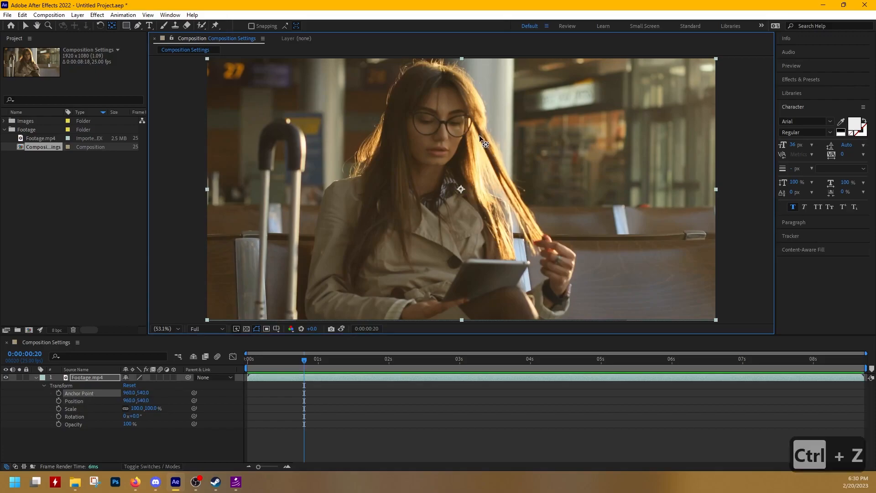
Move the footage layer's anchor point with the Pan Behind tool to about 1869.7, 253.5 near the frame's right edge, and deselect the layer
{"action": "key", "text": "y"}
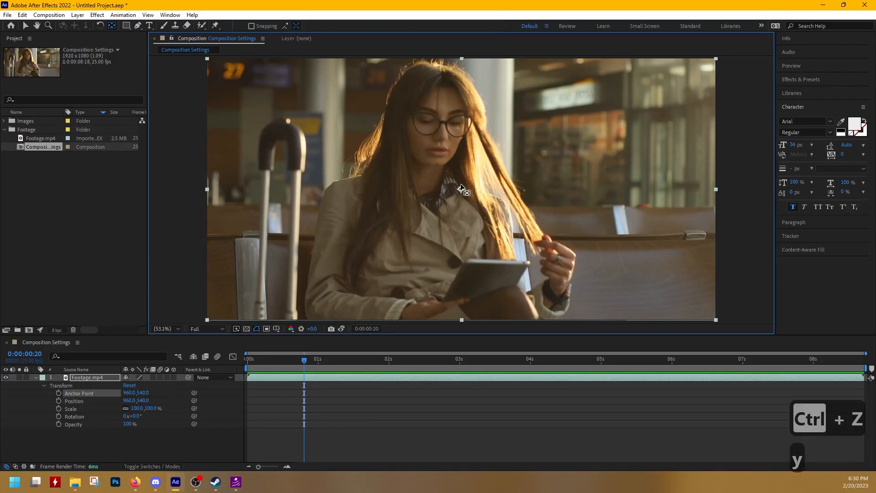
{"action": "left_click_drag", "start_coordinate": [462, 189], "coordinate": [702, 121]}
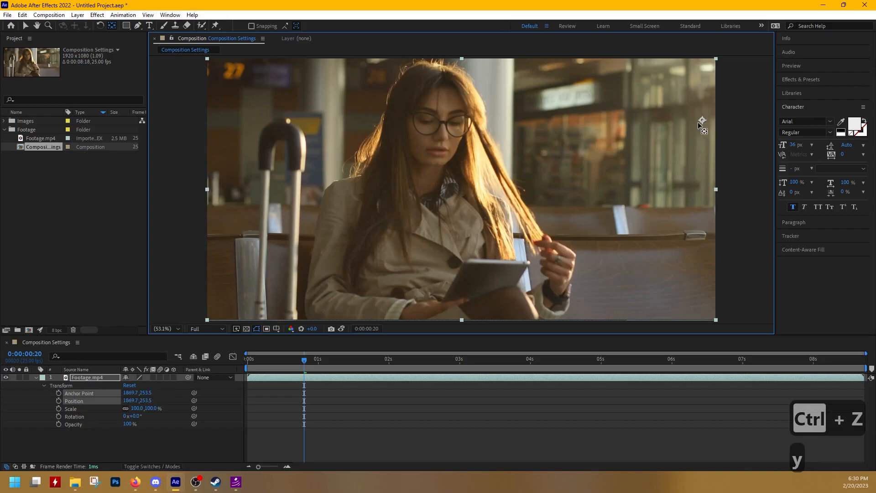
{"action": "left_click", "coordinate": [132, 446]}
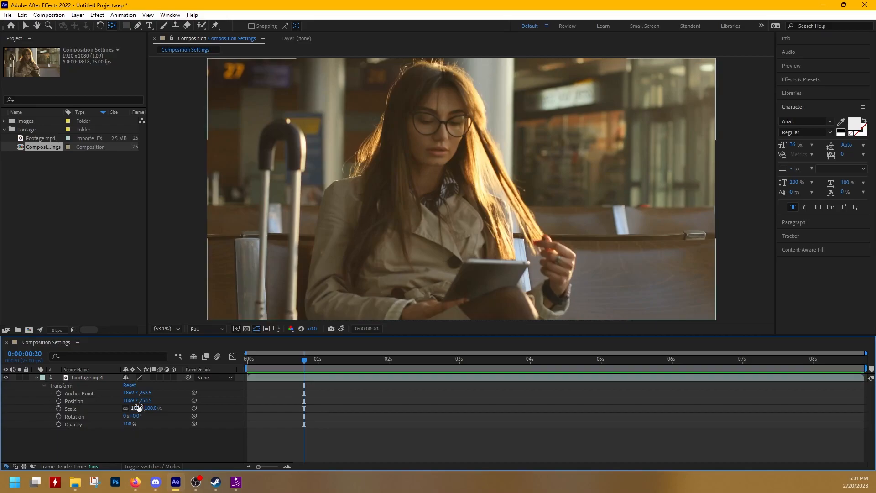
Try scaling and rotating the footage around its off-centre anchor point, and undo the changes
{"action": "left_click_drag", "start_coordinate": [137, 412], "coordinate": [273, 452]}
{"action": "key", "text": "ctrl+z"}
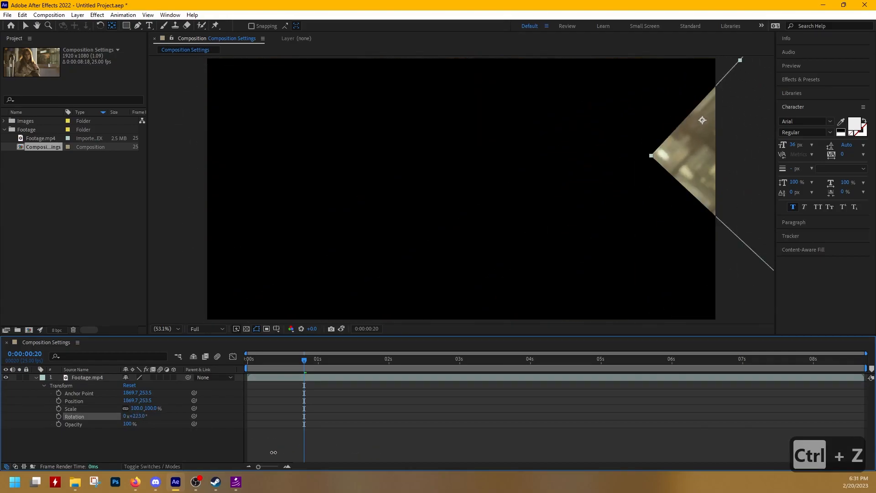
{"action": "key", "text": "ctrl+z"}
Center the footage layer's anchor point in its layer content
{"action": "left_click", "coordinate": [700, 119]}
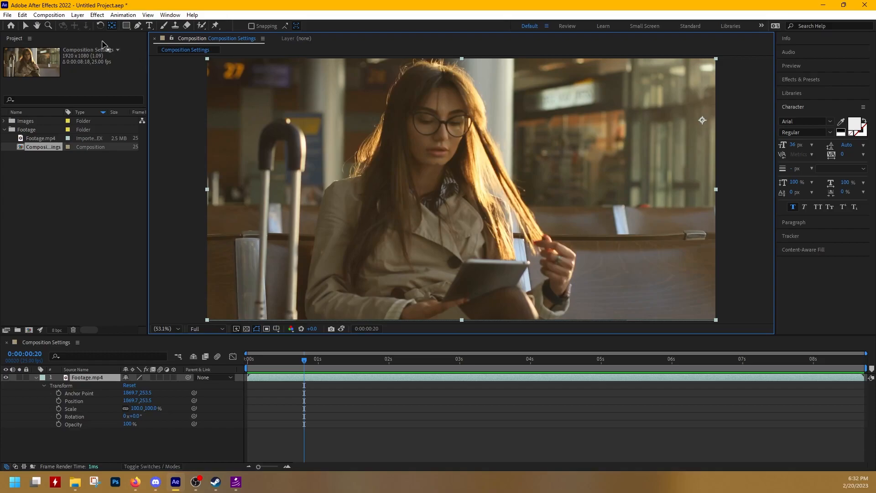
{"action": "left_click", "coordinate": [79, 15]}
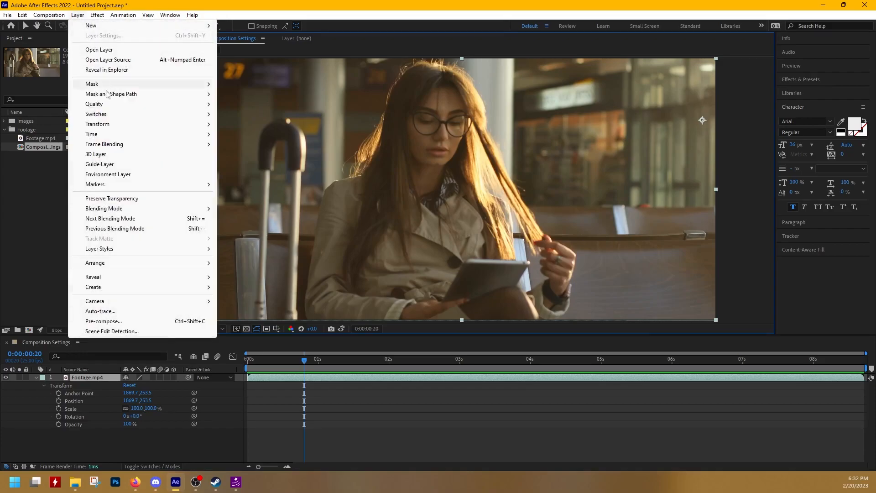
{"action": "mouse_move", "coordinate": [116, 124]}
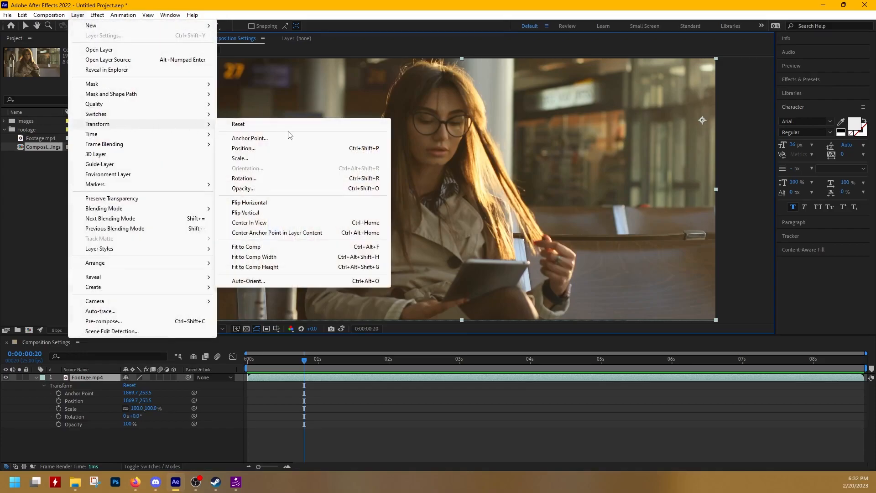
{"action": "left_click", "coordinate": [271, 234]}
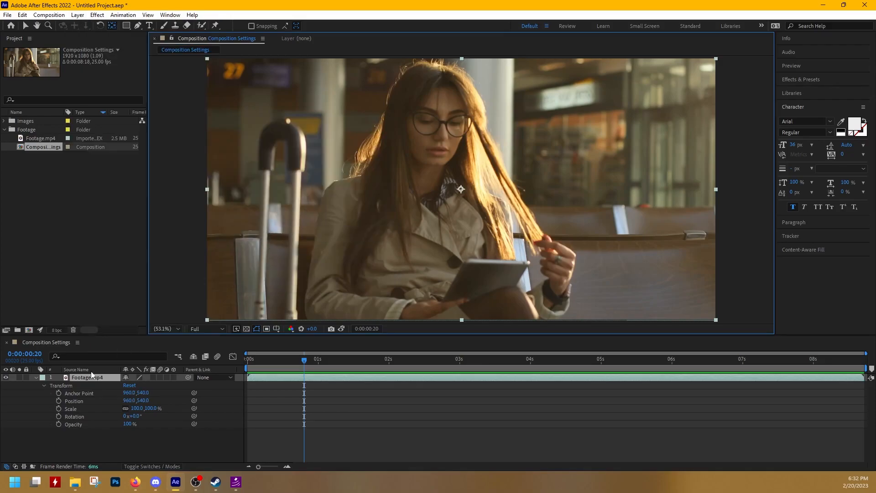
Undo a test rotation of the footage around its centred anchor point, and center the anchor point in the layer content again
{"action": "left_click_drag", "start_coordinate": [135, 416], "coordinate": [179, 414]}
{"action": "key", "text": "ctrl+z"}
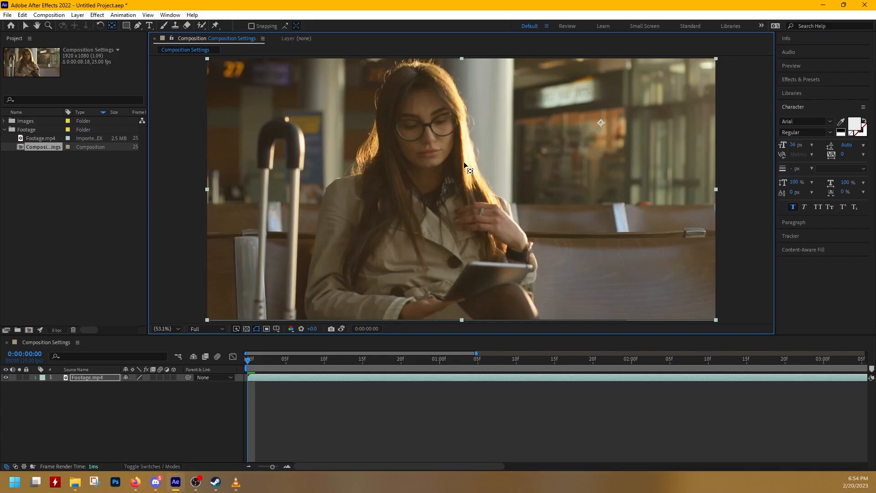
{"action": "key", "text": "ctrl+alt+Home"}
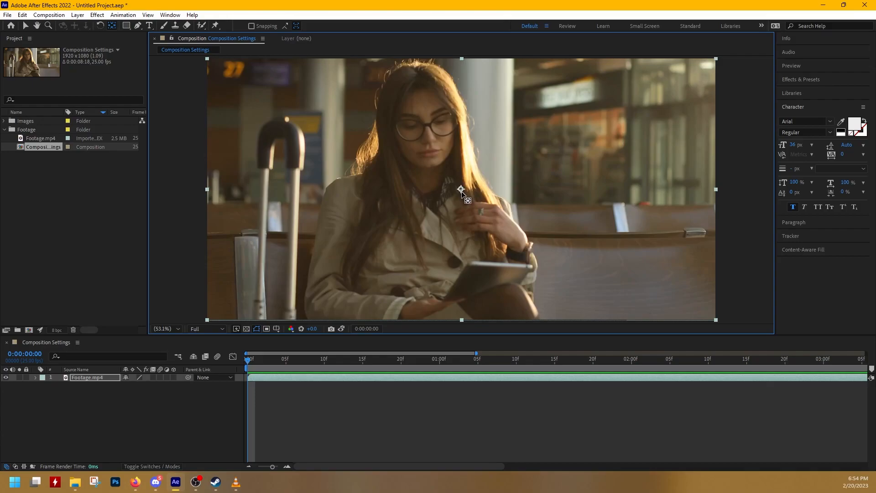
Try moving the footage layer toward the frame's upper right with the Selection tool, and center the layer in the view again
{"action": "key", "text": "v"}
{"action": "left_click_drag", "start_coordinate": [487, 247], "coordinate": [657, 156]}
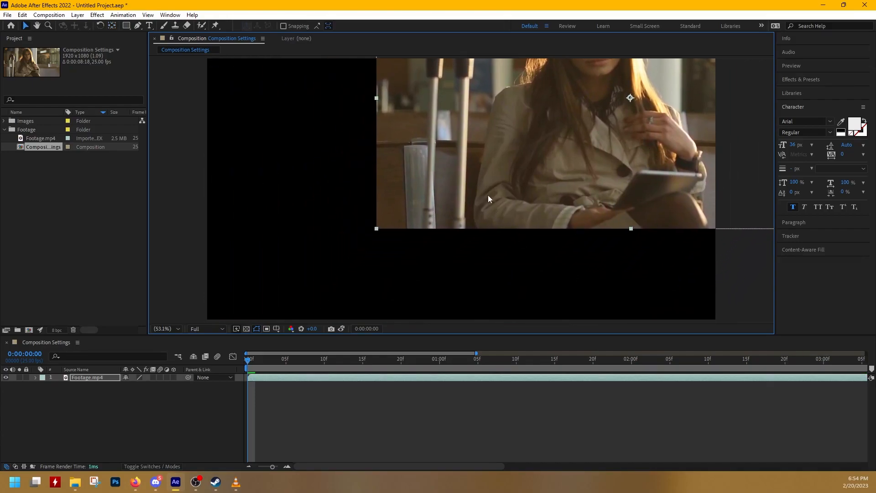
{"action": "left_click_drag", "start_coordinate": [489, 198], "coordinate": [523, 188]}
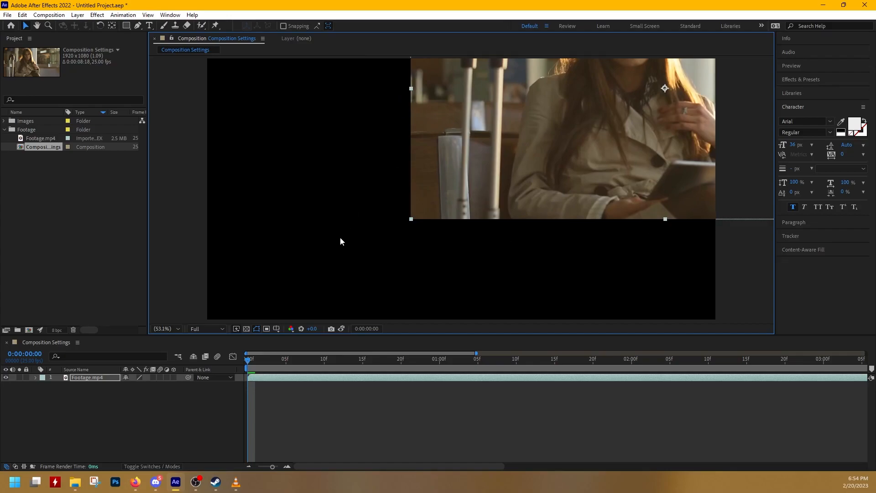
{"action": "key", "text": "ctrl+Home"}
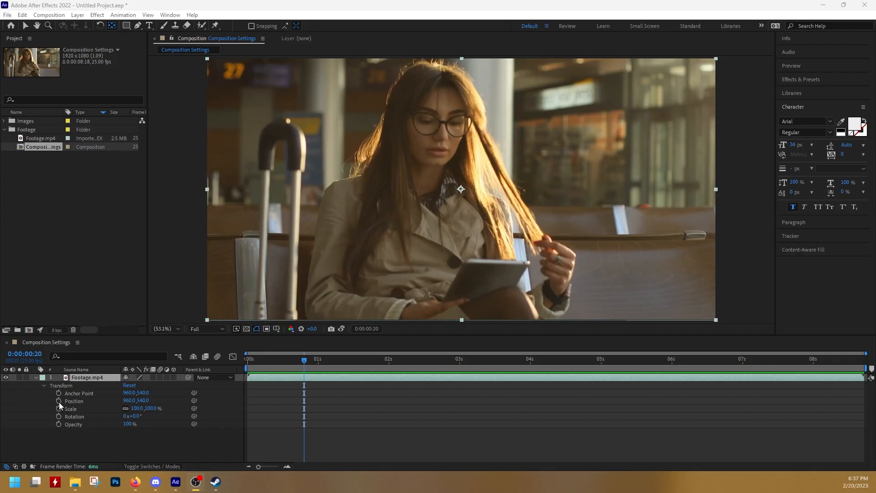
Start keyframing the footage layer's Position at 0:00:00:00 and add a second Position keyframe at 0:00:01:00
{"action": "left_click_drag", "start_coordinate": [304, 361], "coordinate": [242, 366]}
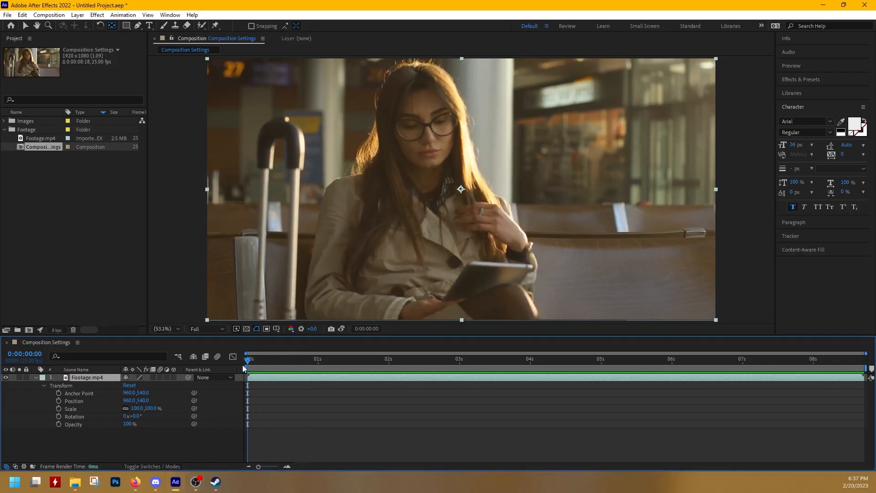
{"action": "left_click", "coordinate": [59, 400]}
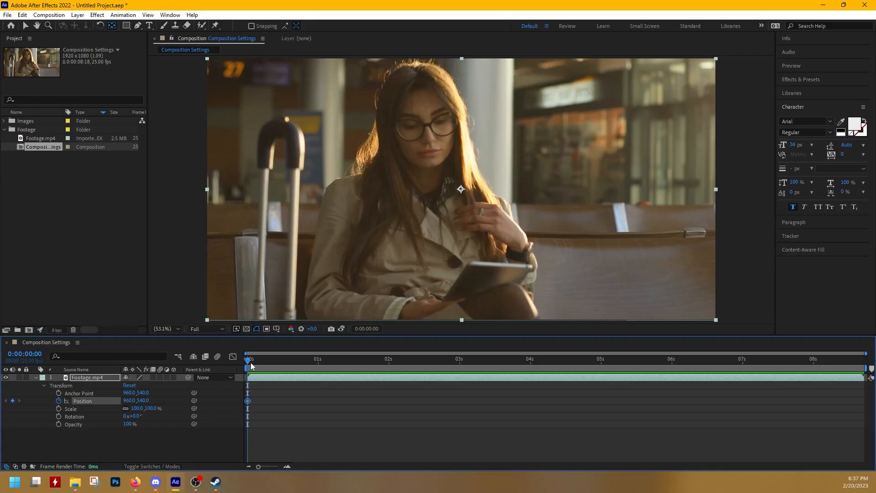
{"action": "left_click_drag", "start_coordinate": [248, 363], "coordinate": [318, 395]}
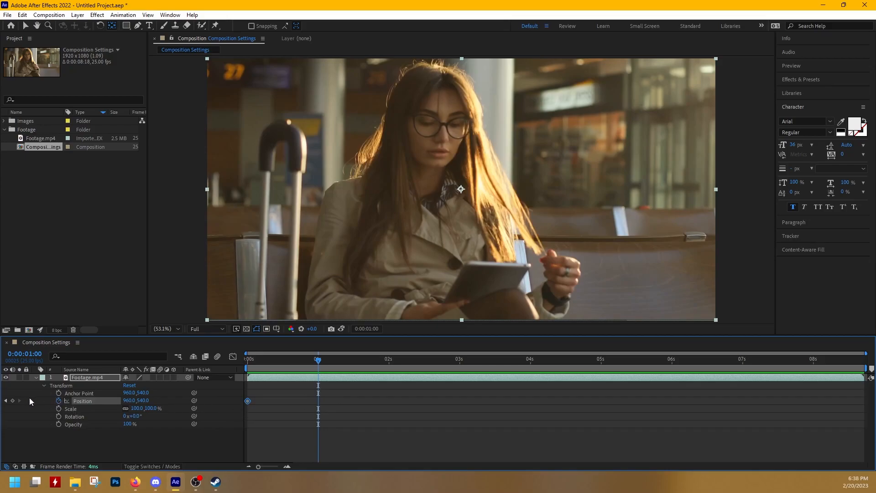
{"action": "left_click", "coordinate": [58, 401]}
{"action": "key", "text": "ctrl+z"}
{"action": "left_click", "coordinate": [13, 401]}
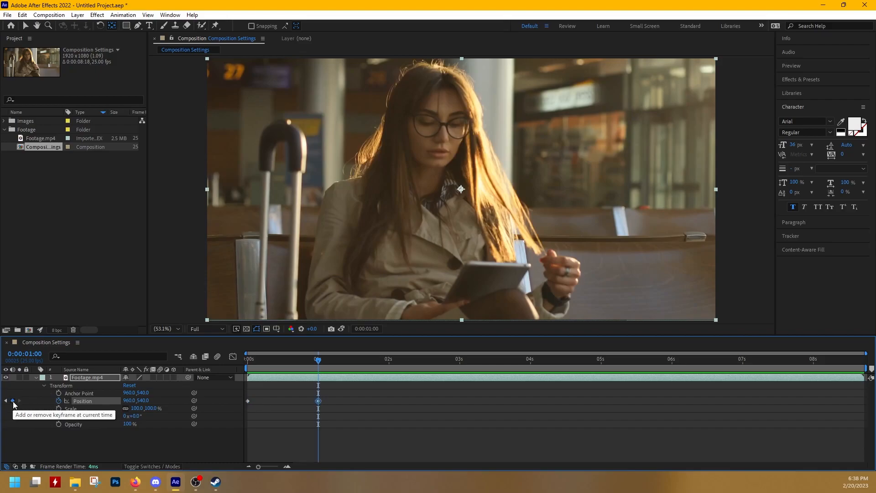
At the 1-second keyframe, move the footage straight down out of the frame to about 960, 1623.8, and preview the motion
{"action": "left_click_drag", "start_coordinate": [318, 360], "coordinate": [247, 407]}
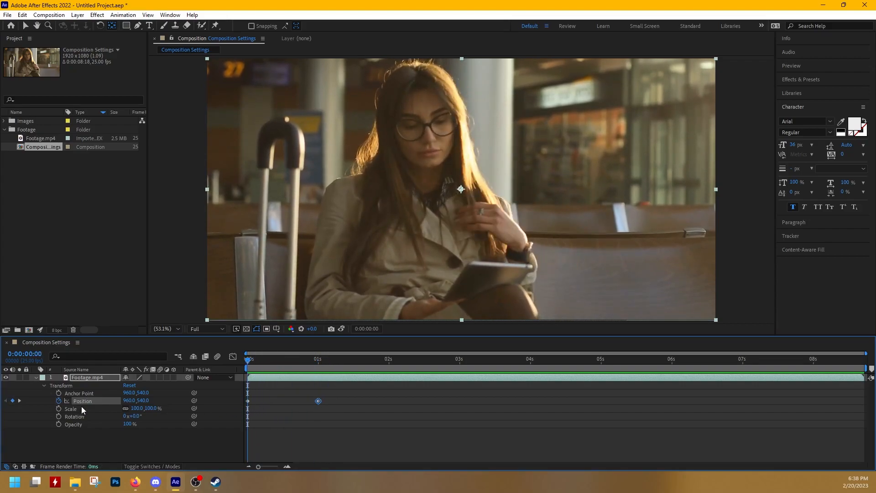
{"action": "left_click_drag", "start_coordinate": [251, 363], "coordinate": [318, 415]}
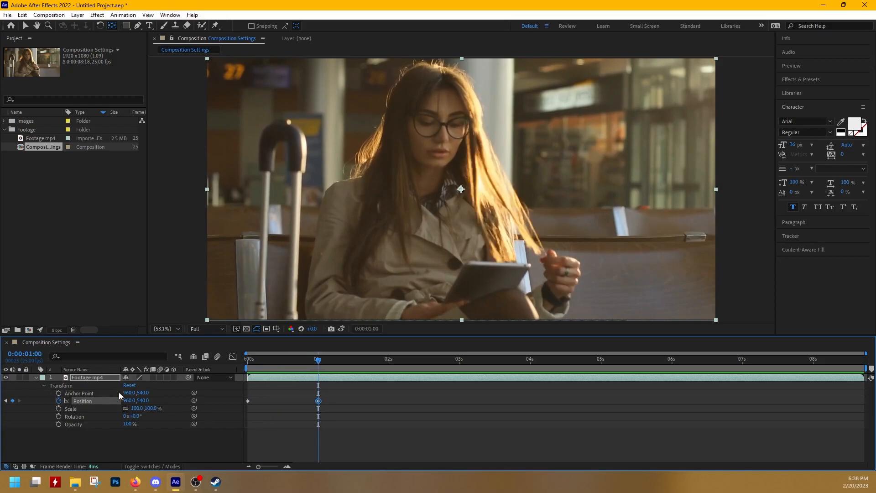
{"action": "left_click", "coordinate": [356, 268]}
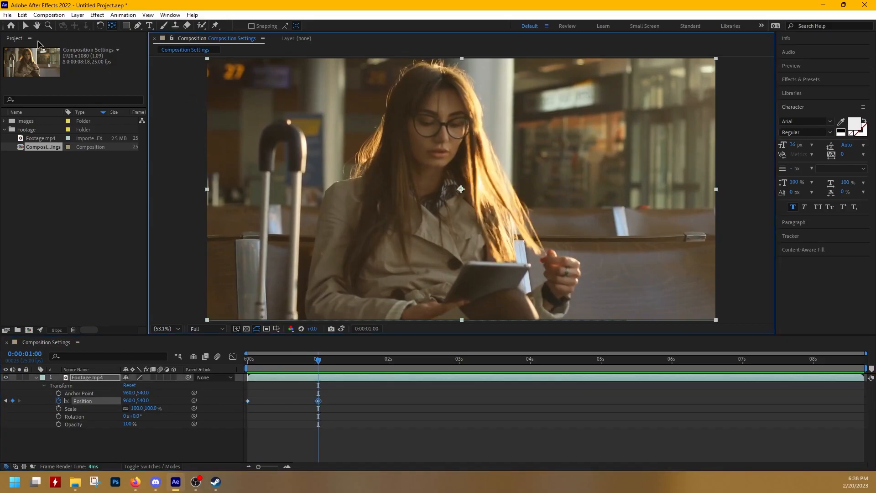
{"action": "left_click", "coordinate": [25, 26]}
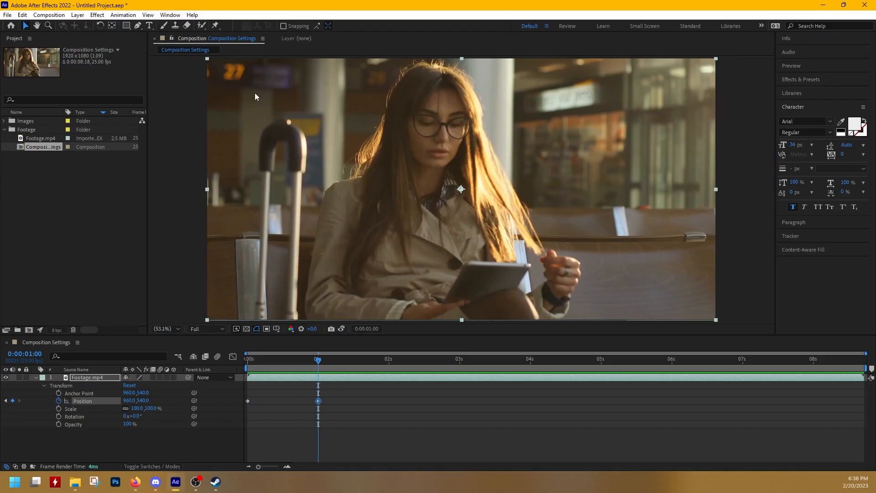
{"action": "left_click", "coordinate": [340, 121]}
{"action": "left_click_drag", "start_coordinate": [341, 118], "coordinate": [245, 363]}
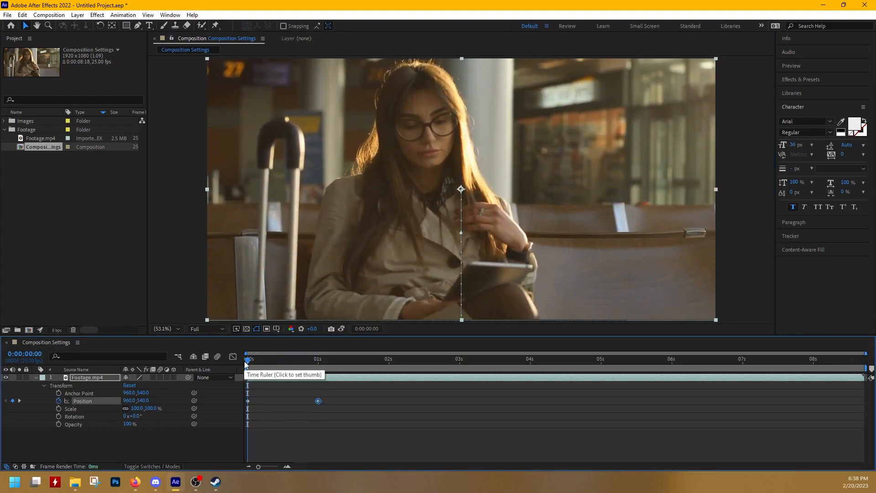
{"action": "mouse_move", "coordinate": [249, 362]}
{"action": "left_mouse_down"}
{"action": "mouse_move", "coordinate": [319, 368]}
{"action": "mouse_move", "coordinate": [247, 364]}
{"action": "left_mouse_up"}
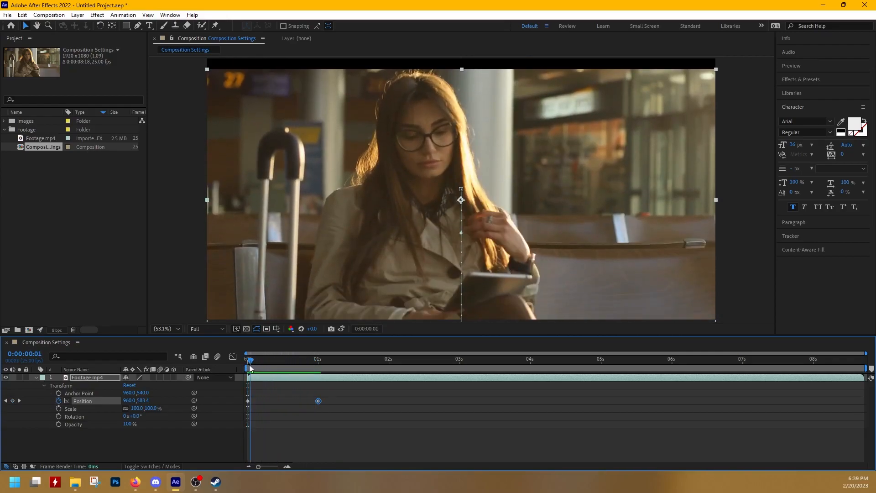
{"action": "key", "text": "space"}
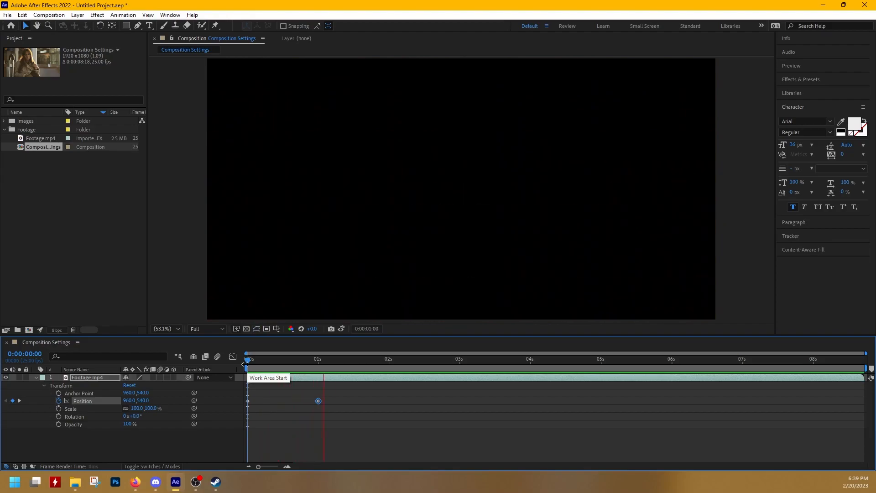
Try moving the first Position keyframe to 0:00:00:15, and preview the shorter animation from there
{"action": "left_click", "coordinate": [248, 401]}
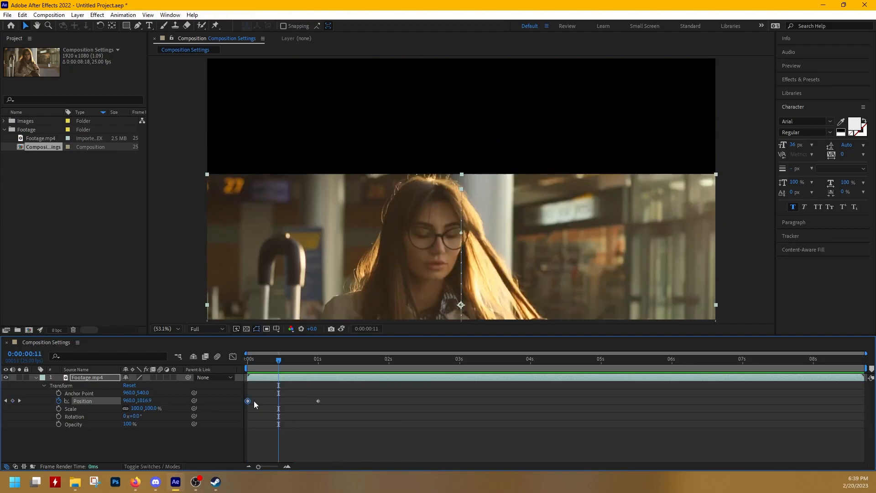
{"action": "left_click_drag", "start_coordinate": [251, 401], "coordinate": [292, 407]}
{"action": "left_click_drag", "start_coordinate": [281, 362], "coordinate": [293, 366]}
{"action": "key", "text": "space"}
{"action": "key", "text": "space"}
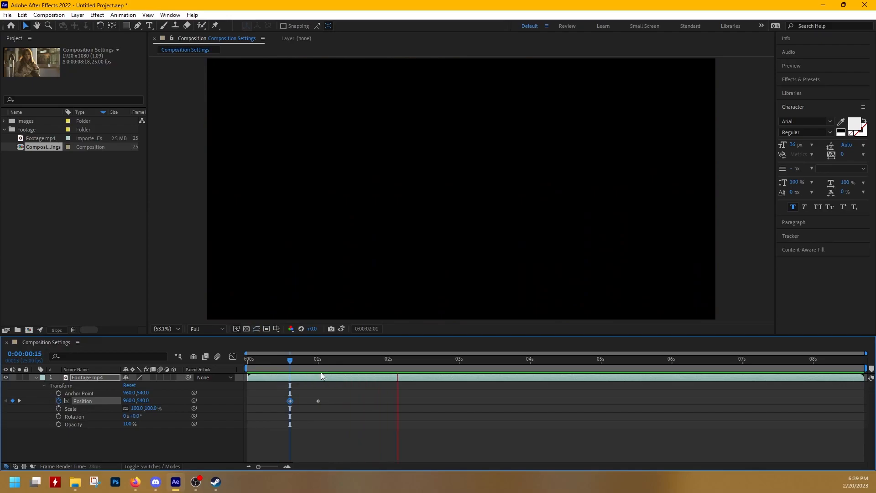
Swap the two Position keyframes so the footage rises from below the frame to its centre by 1 second, and preview it
{"action": "left_click_drag", "start_coordinate": [294, 401], "coordinate": [318, 401]}
{"action": "key", "text": "space"}
{"action": "left_click_drag", "start_coordinate": [292, 361], "coordinate": [247, 368]}
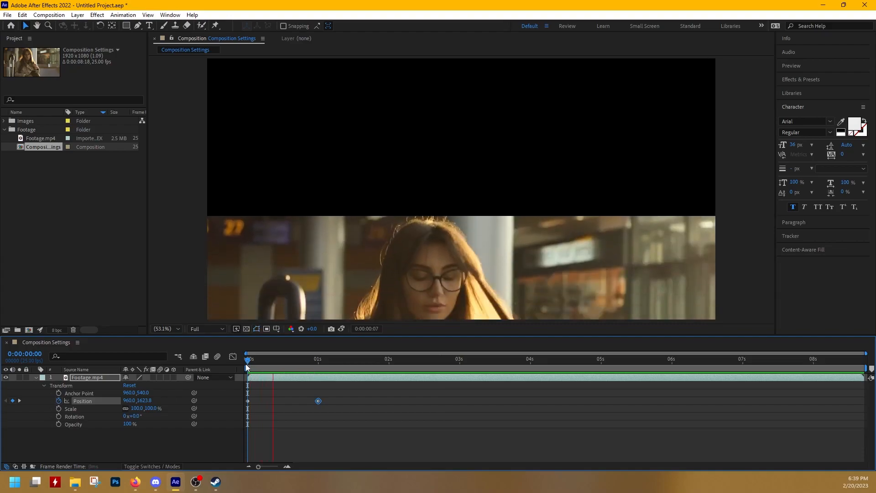
{"action": "key", "text": "space"}
{"action": "left_click_drag", "start_coordinate": [248, 368], "coordinate": [275, 366]}
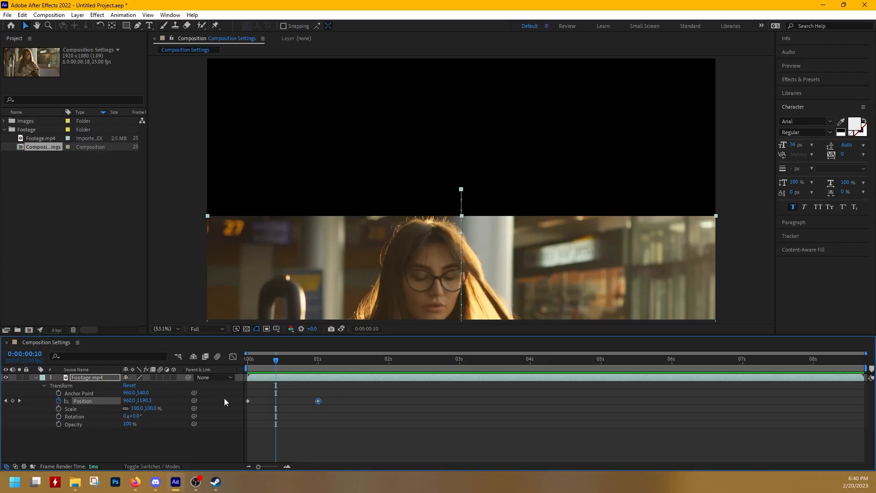
Keyframe the footage layer's Scale at 100% at 0:00:01:12 and at 17% at 0:00:00:13
{"action": "left_click_drag", "start_coordinate": [276, 360], "coordinate": [352, 377]}
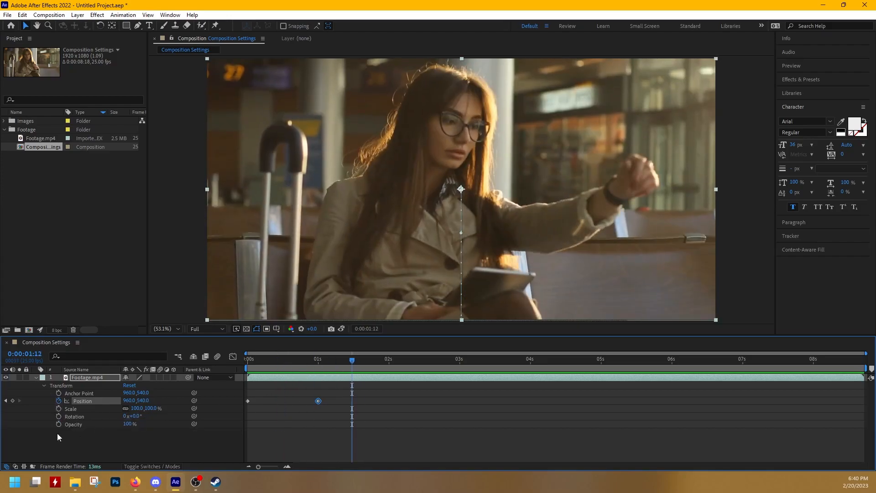
{"action": "left_click", "coordinate": [59, 408]}
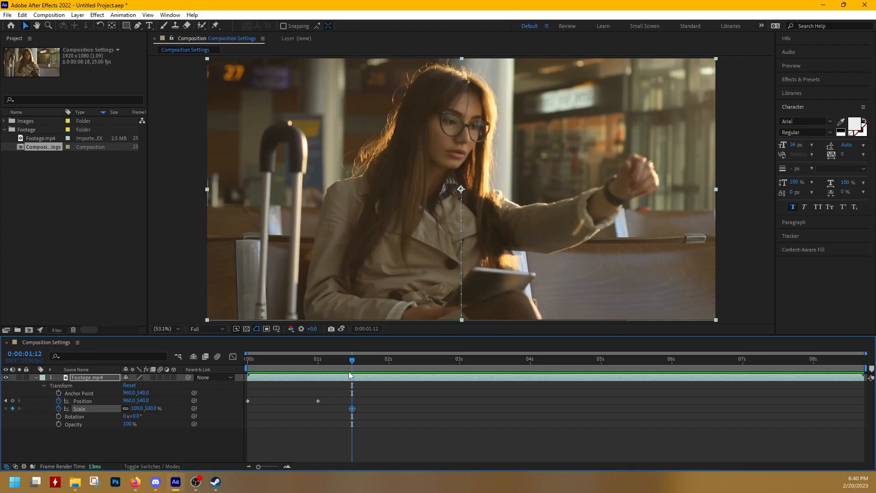
{"action": "left_click_drag", "start_coordinate": [350, 368], "coordinate": [284, 372]}
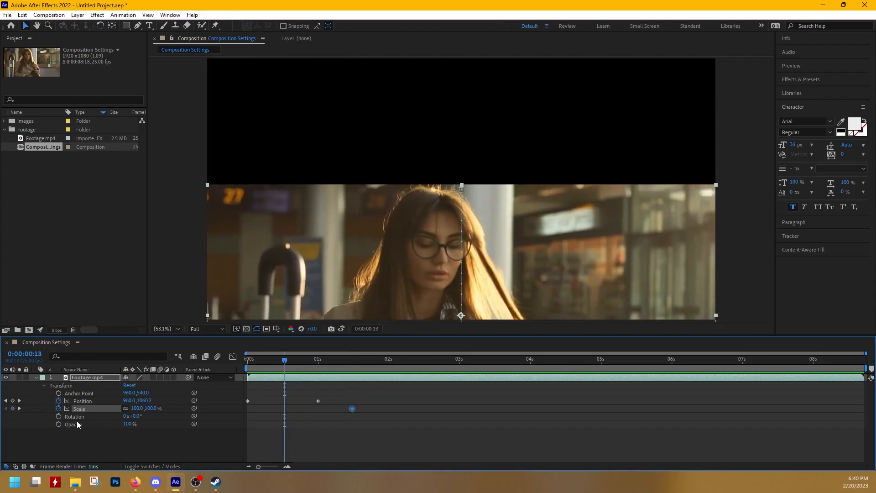
{"action": "left_click", "coordinate": [13, 408]}
{"action": "left_click_drag", "start_coordinate": [138, 409], "coordinate": [100, 409]}
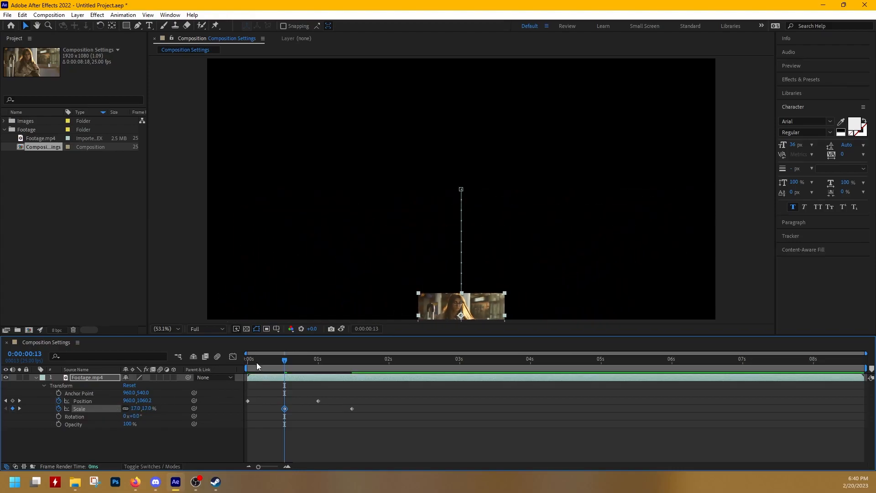
Review the combined Position and Scale animation by scrubbing the timeline and previewing from the start
{"action": "left_click_drag", "start_coordinate": [256, 358], "coordinate": [351, 393]}
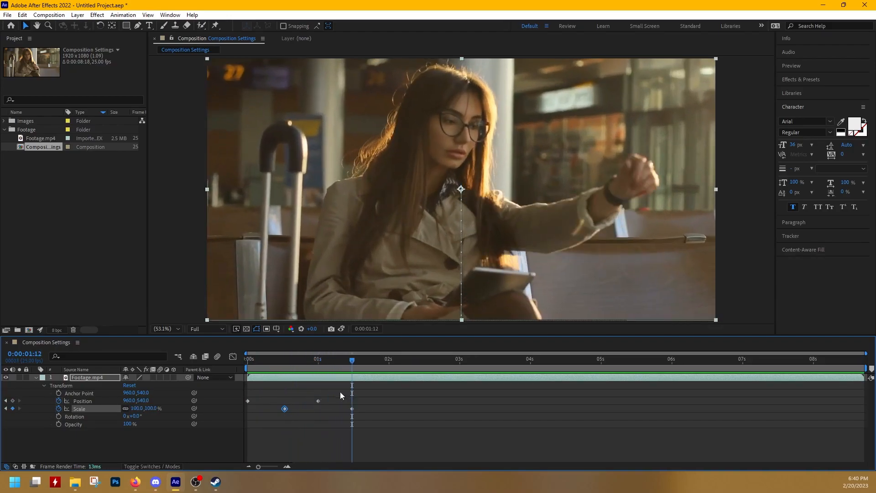
{"action": "left_click", "coordinate": [289, 377]}
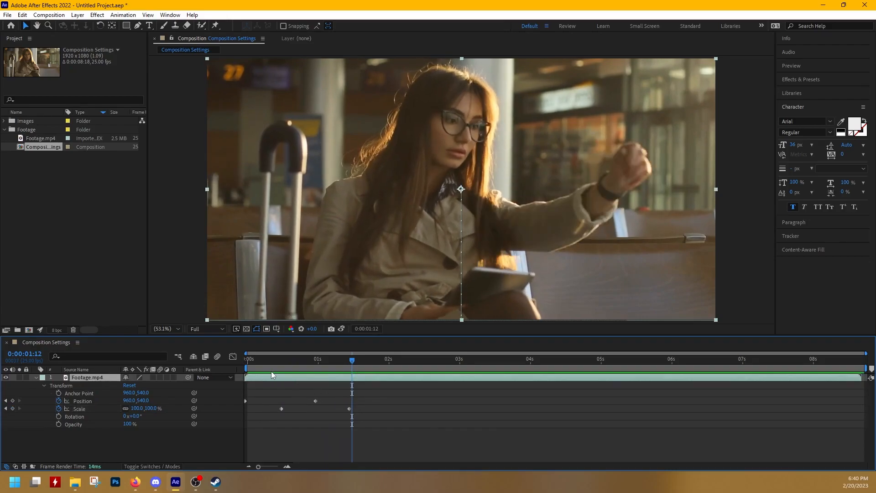
{"action": "key", "text": "Home"}
{"action": "key", "text": "space"}
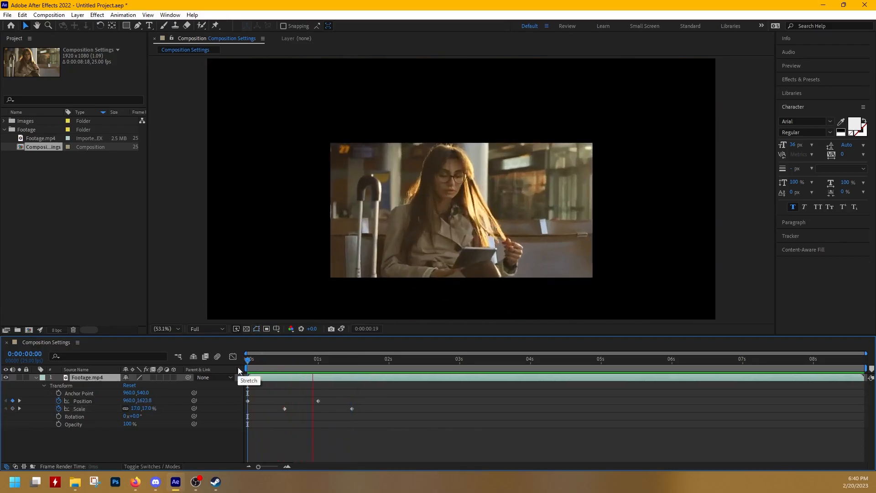
{"action": "key", "text": "space"}
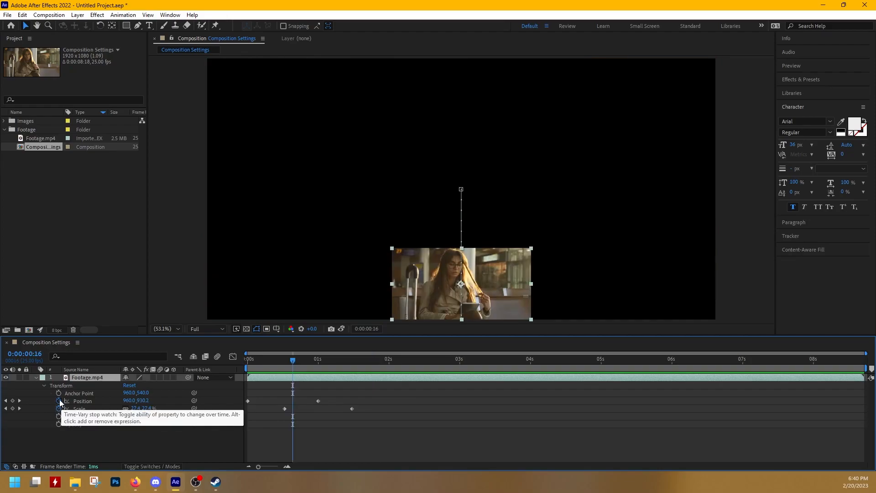
Try removing all Position keyframes by turning off Position keyframing, scrub through the animation, and undo back past the last Scale change
{"action": "left_click", "coordinate": [59, 401]}
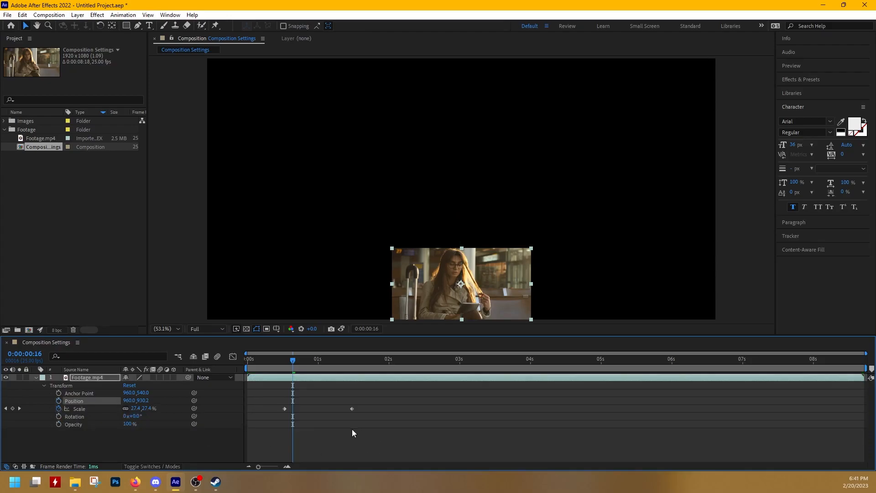
{"action": "left_click_drag", "start_coordinate": [290, 363], "coordinate": [326, 376]}
{"action": "left_click_drag", "start_coordinate": [336, 377], "coordinate": [329, 393]}
{"action": "key", "text": "ctrl+z"}
{"action": "key", "text": "ctrl+shift+z"}
{"action": "left_click_drag", "start_coordinate": [292, 357], "coordinate": [361, 377]}
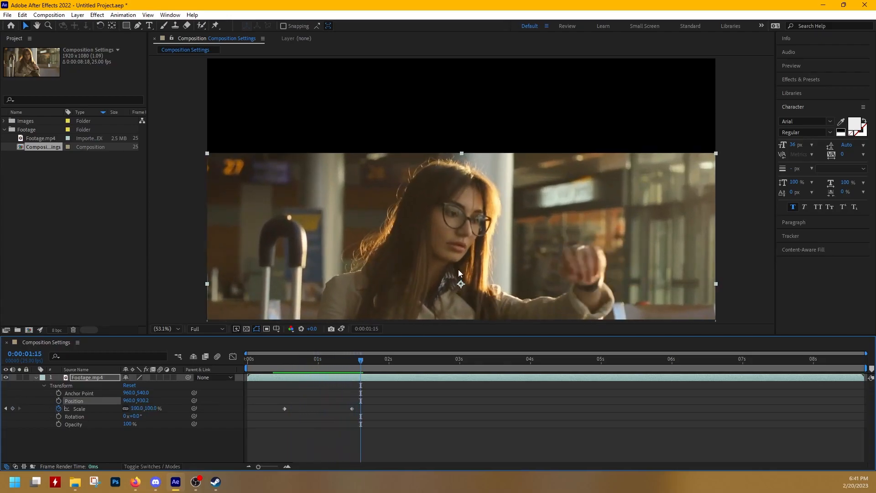
{"action": "key", "text": "ctrl+z"}
{"action": "key", "text": "ctrl+z"}
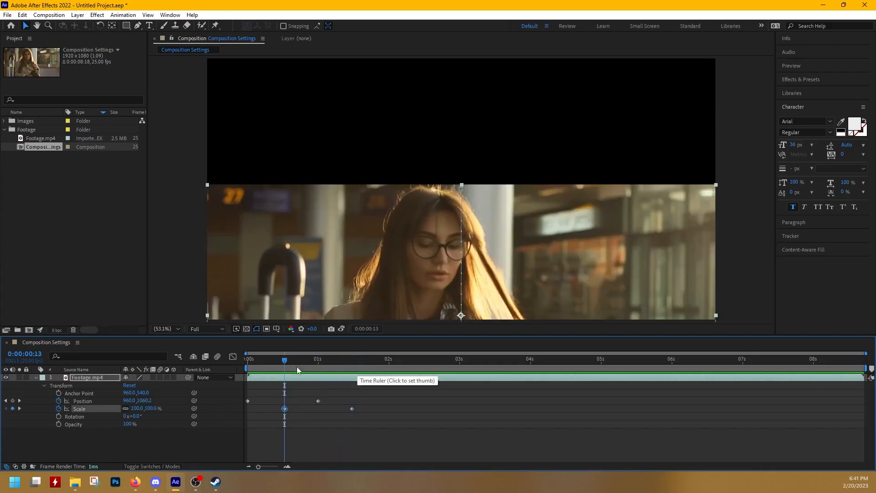
Remove all Position keyframes with the time at 0:00:01:00 so the footage keeps its centred position, and scrub back to check
{"action": "left_click_drag", "start_coordinate": [284, 361], "coordinate": [315, 365]}
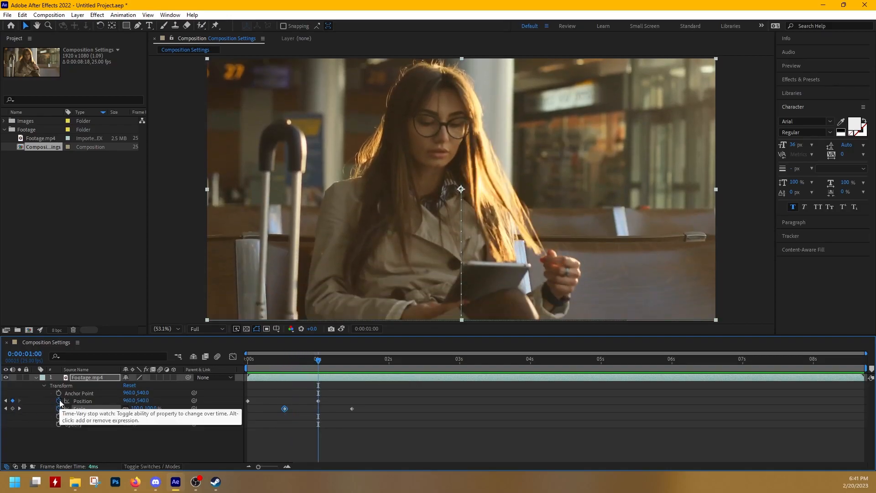
{"action": "left_click", "coordinate": [59, 400]}
{"action": "left_click", "coordinate": [312, 362]}
{"action": "left_click_drag", "start_coordinate": [311, 363], "coordinate": [248, 365]}
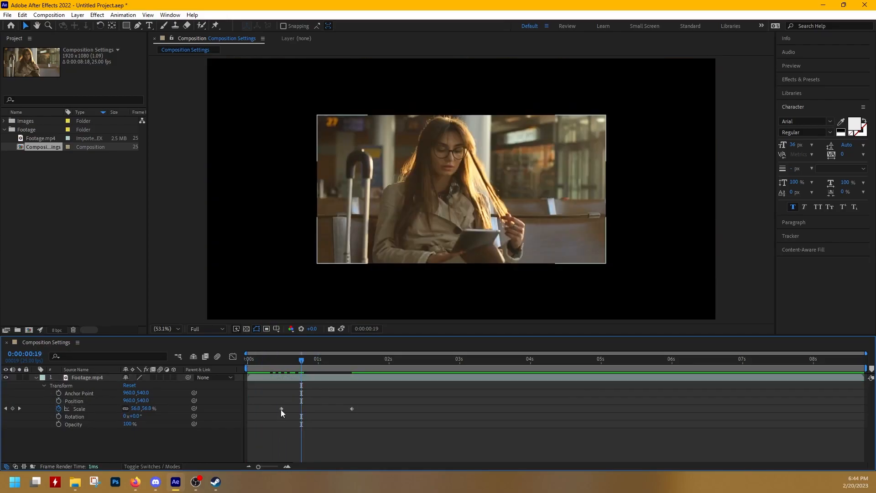
Move the two Scale keyframes to 0:00:00:00 and 0:00:01:00, and preview the scaling animation from the start
{"action": "left_click_drag", "start_coordinate": [281, 409], "coordinate": [248, 410]}
{"action": "left_click_drag", "start_coordinate": [352, 409], "coordinate": [318, 408]}
{"action": "left_click_drag", "start_coordinate": [300, 359], "coordinate": [237, 369]}
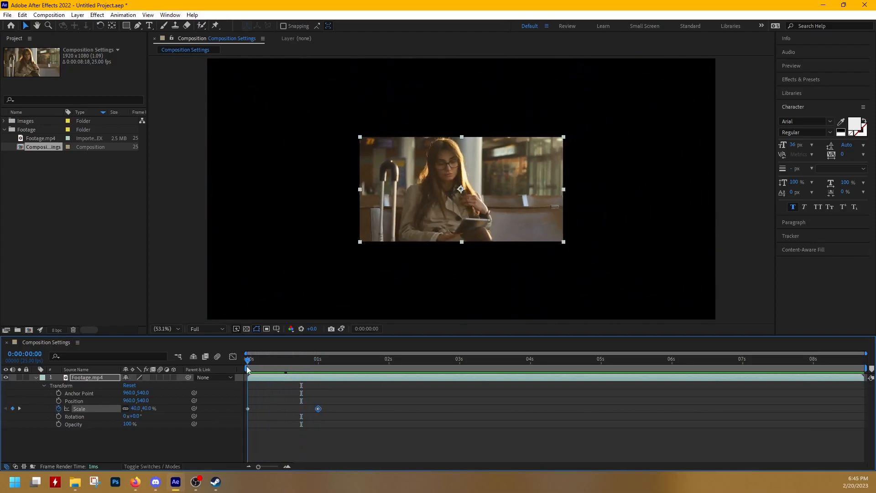
{"action": "key", "text": "space"}
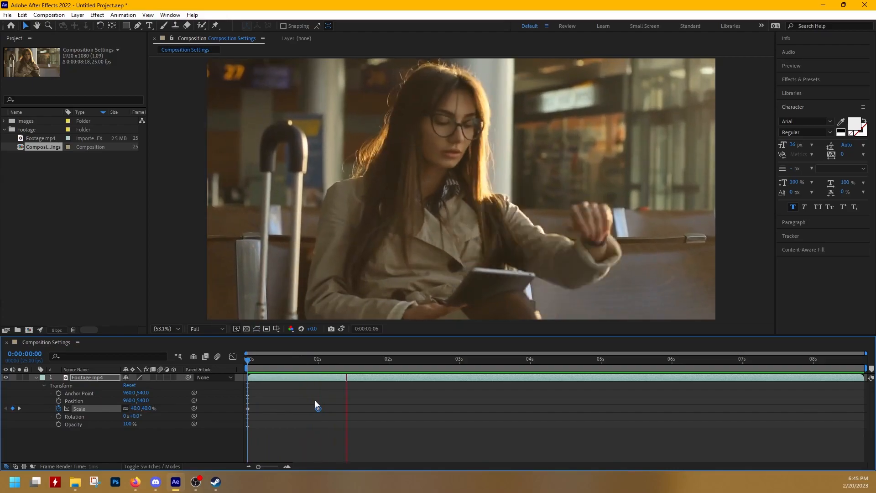
{"action": "key", "text": "space"}
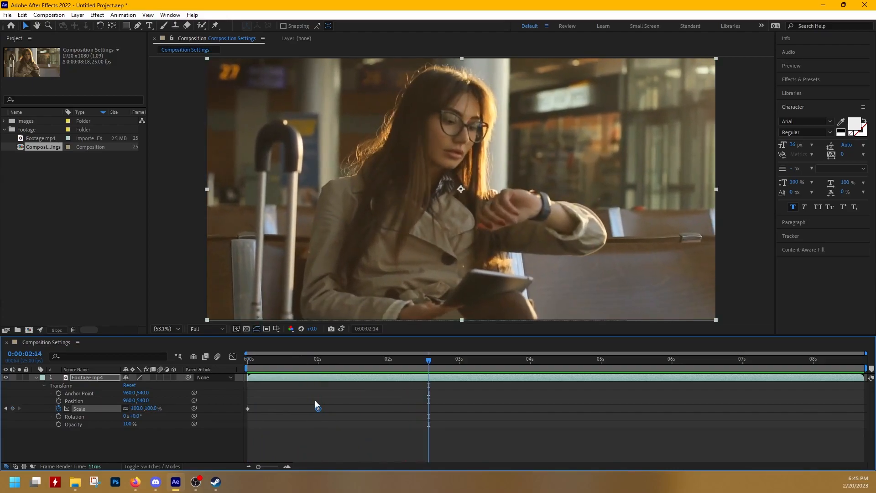
{"action": "left_click_drag", "start_coordinate": [273, 368], "coordinate": [247, 366]}
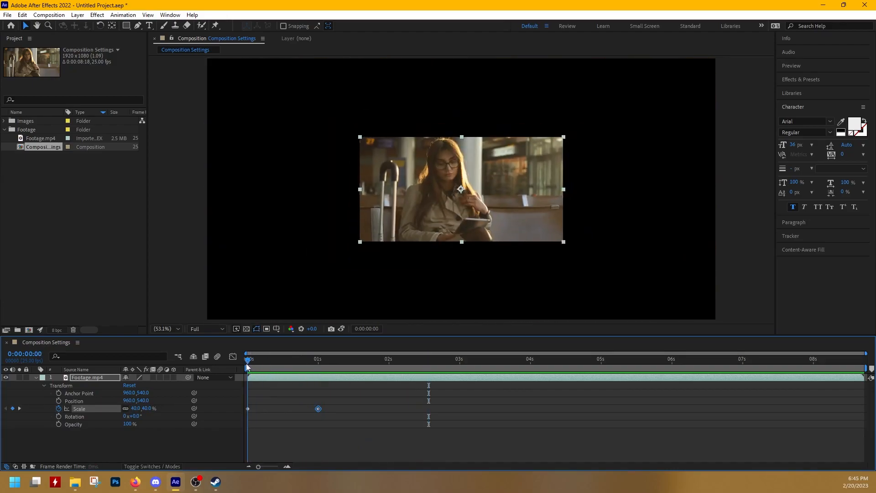
{"action": "key", "text": "space"}
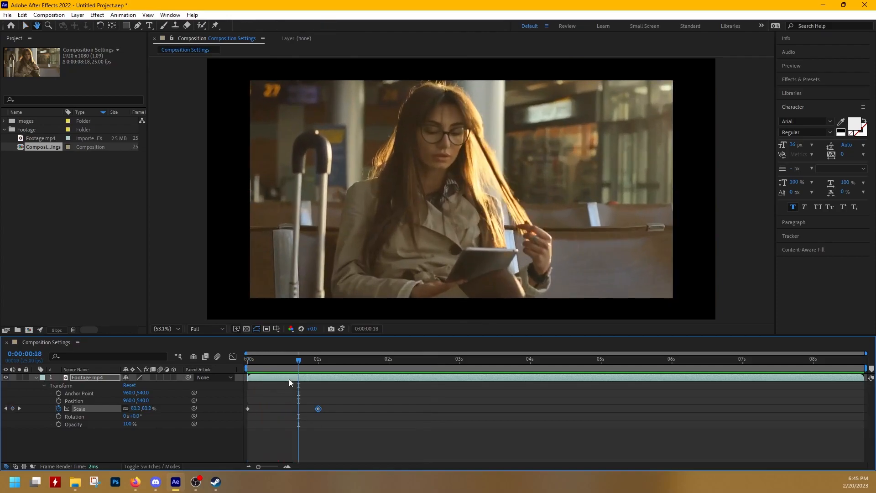
{"action": "key", "text": "space"}
{"action": "left_click_drag", "start_coordinate": [263, 363], "coordinate": [247, 367]}
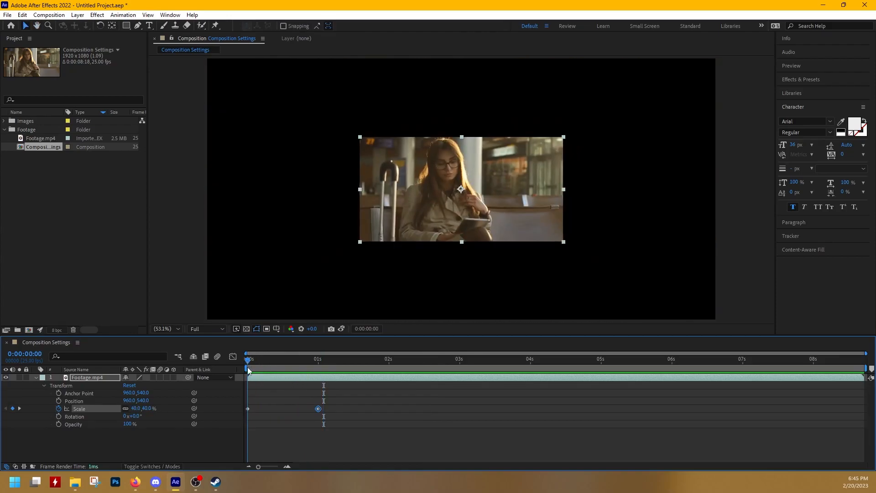
Apply Easy Ease to both Scale keyframes of the footage layer and preview the eased animation from the start
{"action": "left_click", "coordinate": [319, 363]}
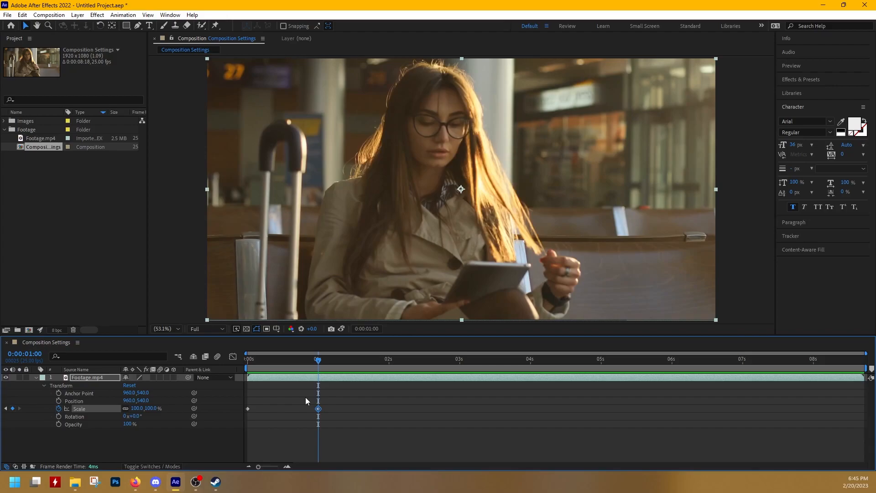
{"action": "left_click_drag", "start_coordinate": [341, 396], "coordinate": [211, 426]}
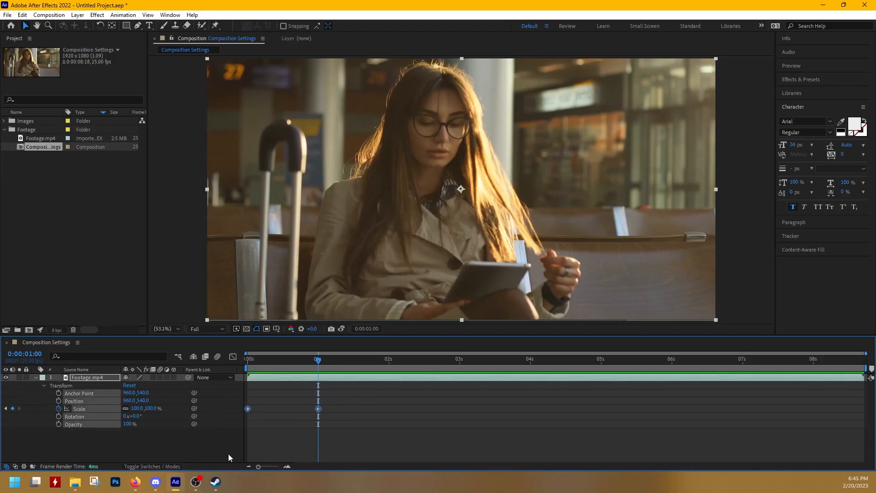
{"action": "key", "text": "F9"}
{"action": "left_click", "coordinate": [292, 401]}
{"action": "left_click", "coordinate": [250, 409]}
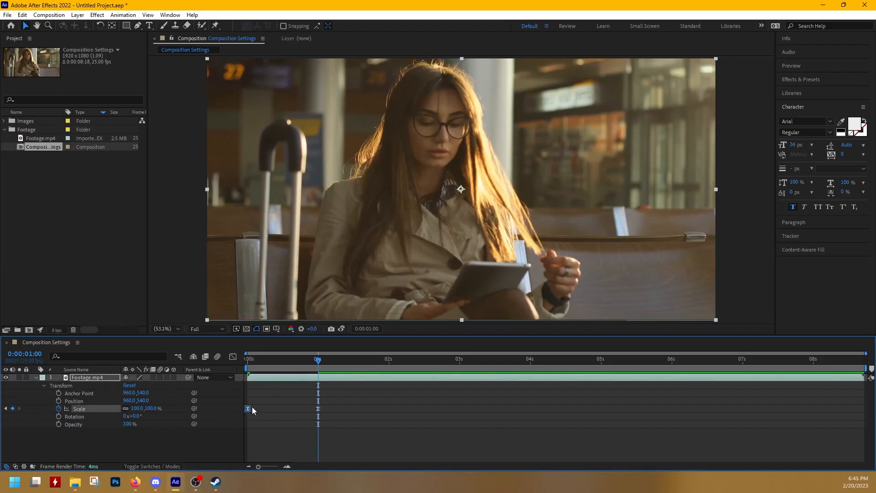
{"action": "left_click_drag", "start_coordinate": [262, 363], "coordinate": [247, 368]}
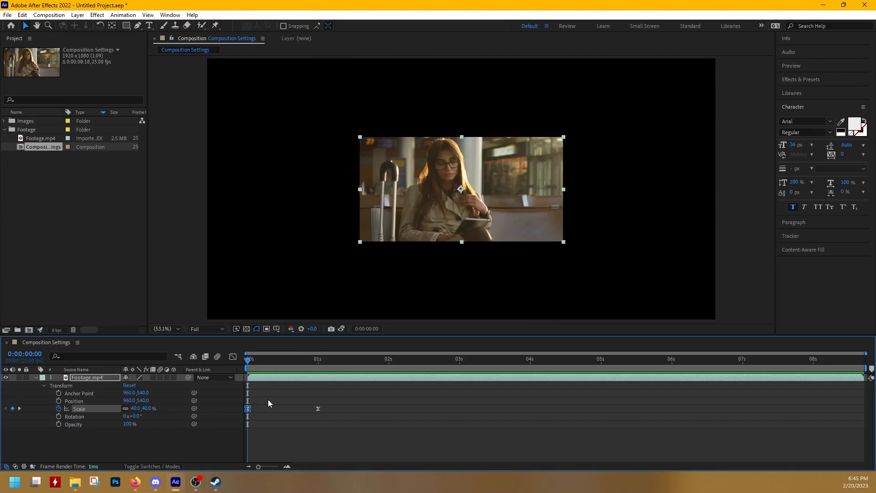
{"action": "key", "text": "space"}
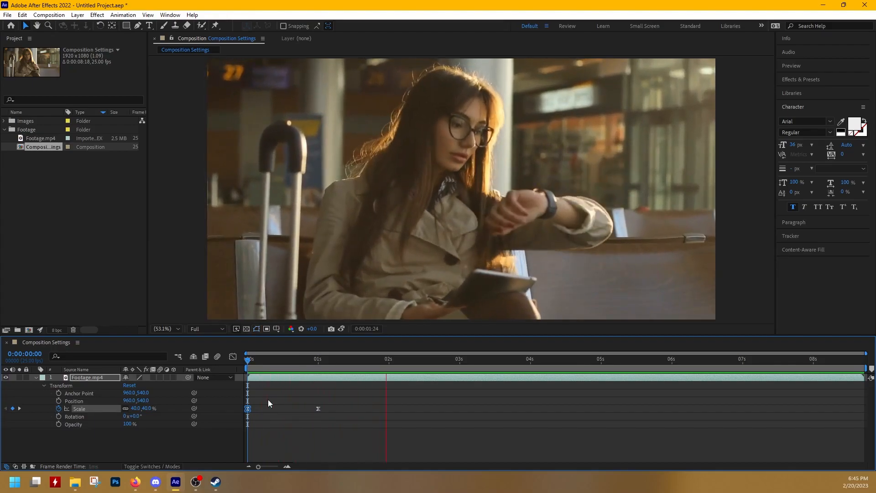
{"action": "key", "text": "space"}
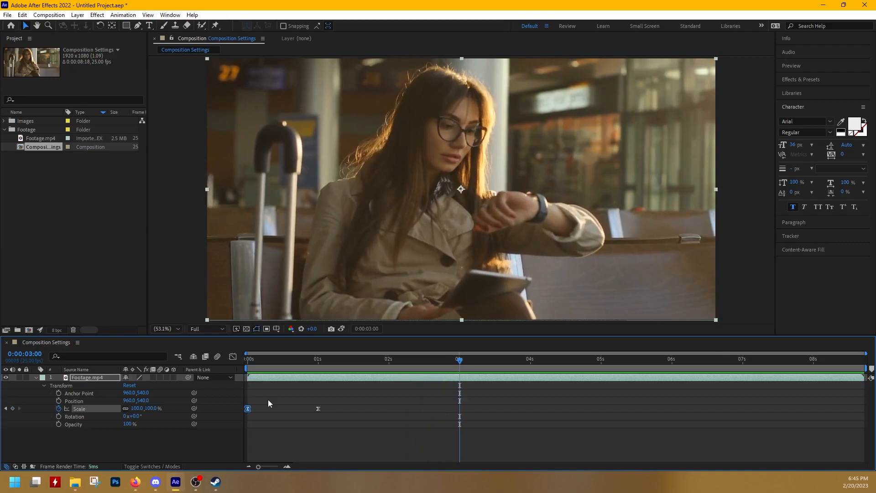
{"action": "key", "text": "j"}
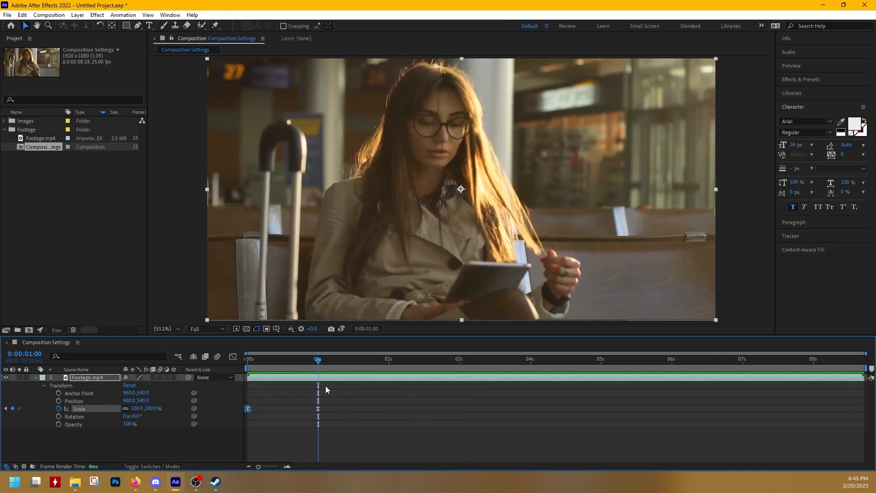
Show the Scale curve in the Graph Editor, enlarged around the first second, and scrub between its two keyframes
{"action": "left_click_drag", "start_coordinate": [254, 396], "coordinate": [245, 412]}
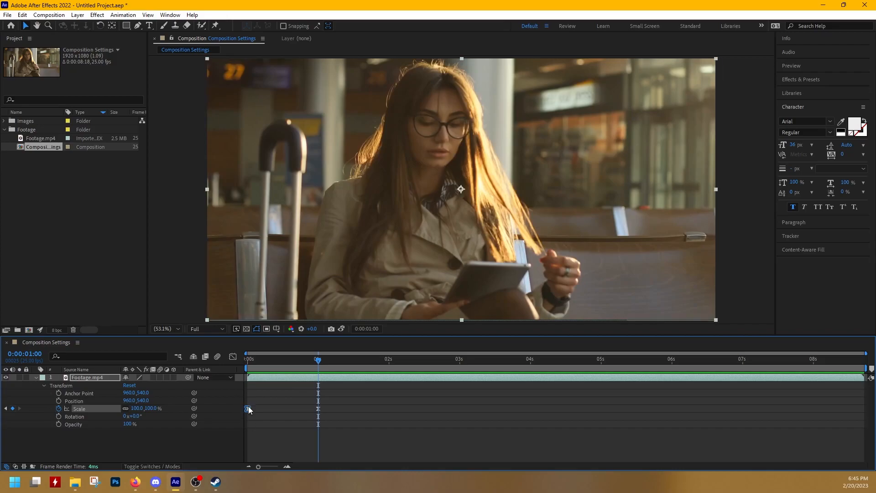
{"action": "left_click", "coordinate": [234, 359]}
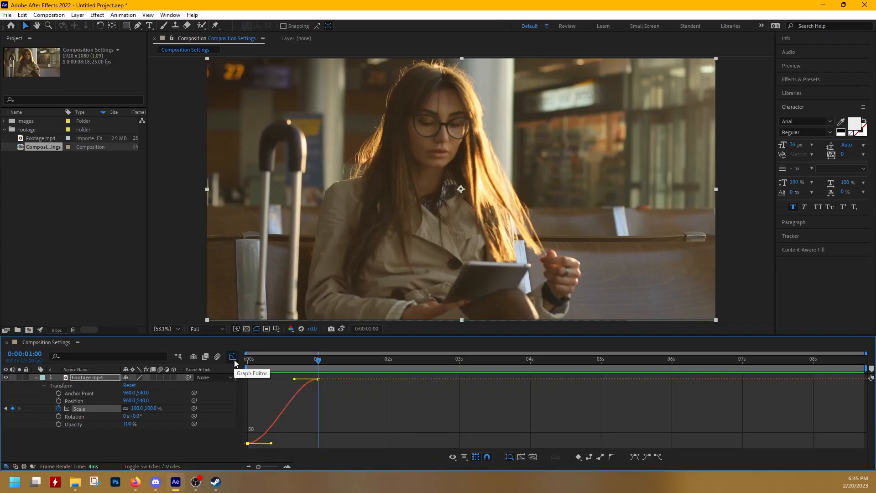
{"action": "left_click_drag", "start_coordinate": [259, 467], "coordinate": [276, 467]}
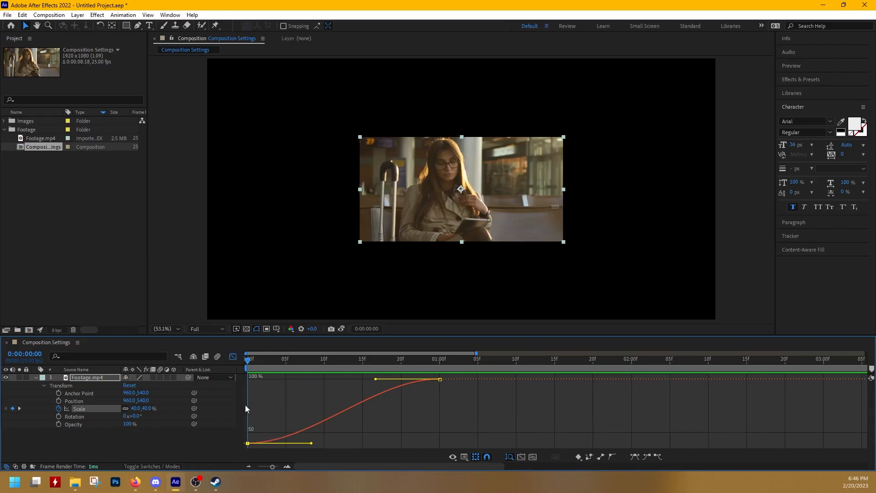
{"action": "left_click_drag", "start_coordinate": [246, 362], "coordinate": [439, 362]}
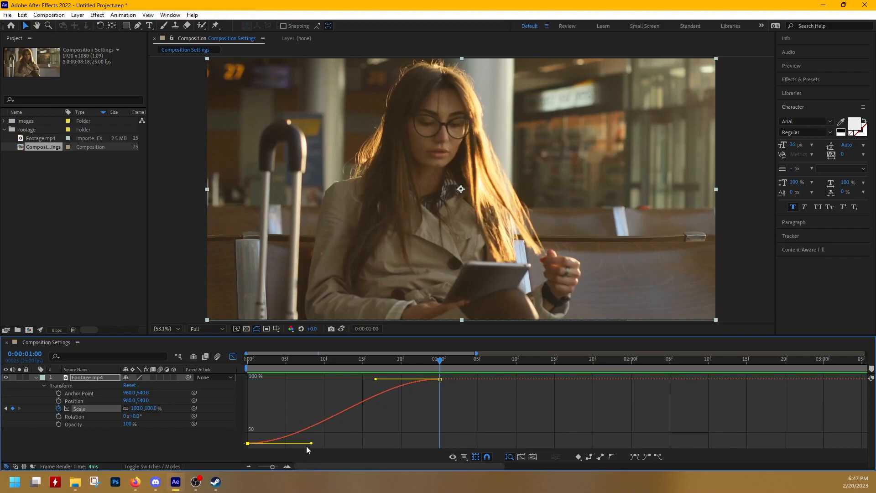
Stretch the first Scale keyframe's ease handle to about 0:00:01:00 for a slow start, and preview the result
{"action": "left_click_drag", "start_coordinate": [313, 443], "coordinate": [451, 438]}
{"action": "left_click_drag", "start_coordinate": [269, 360], "coordinate": [251, 360]}
{"action": "key", "text": "space"}
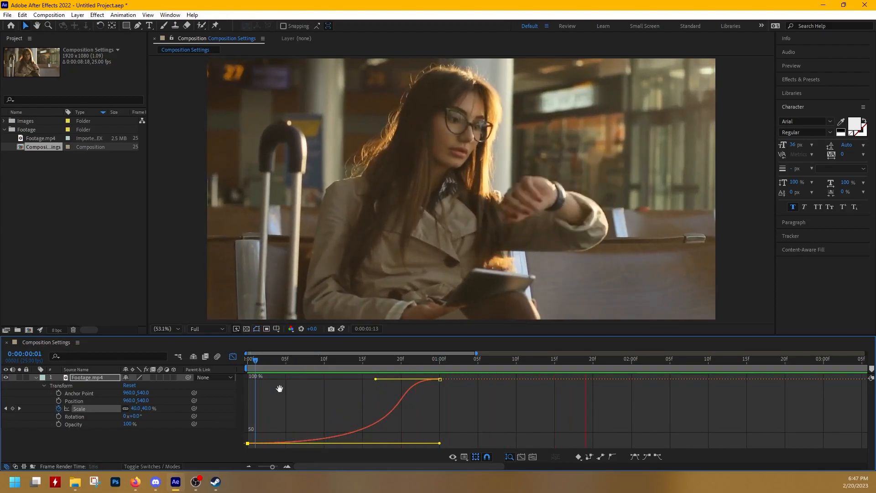
{"action": "left_click_drag", "start_coordinate": [254, 361], "coordinate": [413, 401]}
Set the first Scale keyframe's ease handle to about frame 16, extend the second keyframe's handle back to 0:00:00:00, and preview
{"action": "left_click_drag", "start_coordinate": [441, 444], "coordinate": [377, 443]}
{"action": "left_click_drag", "start_coordinate": [374, 380], "coordinate": [236, 385]}
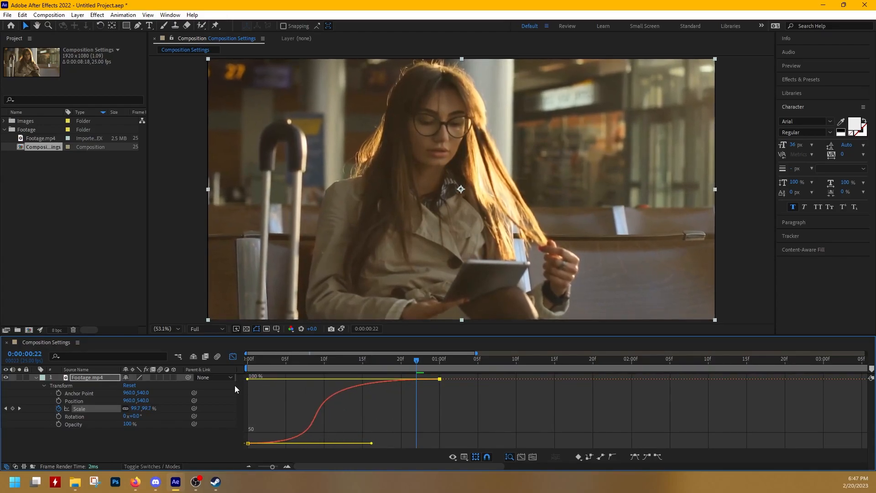
{"action": "left_click", "coordinate": [298, 364]}
{"action": "left_click_drag", "start_coordinate": [296, 363], "coordinate": [249, 376]}
{"action": "key", "text": "space"}
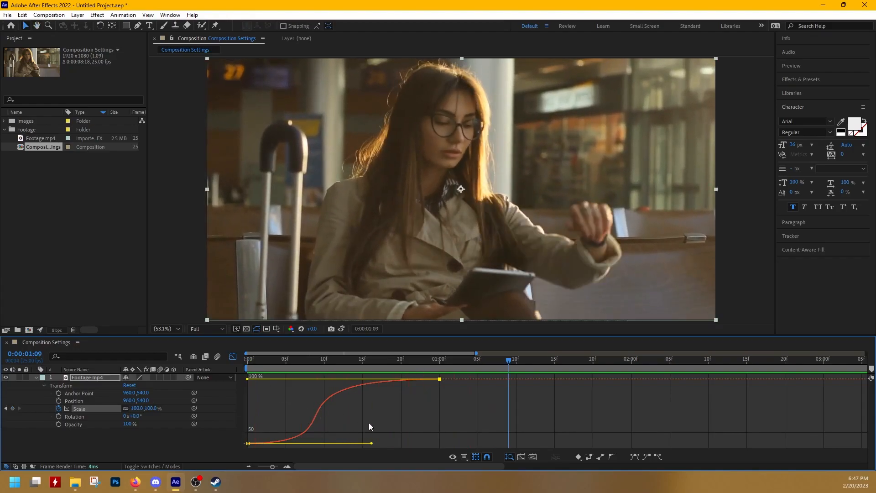
Reshape the ease handles so the Scale curve overshoots 100% before settling at the second keyframe, and preview the animation
{"action": "left_click_drag", "start_coordinate": [249, 380], "coordinate": [355, 373]}
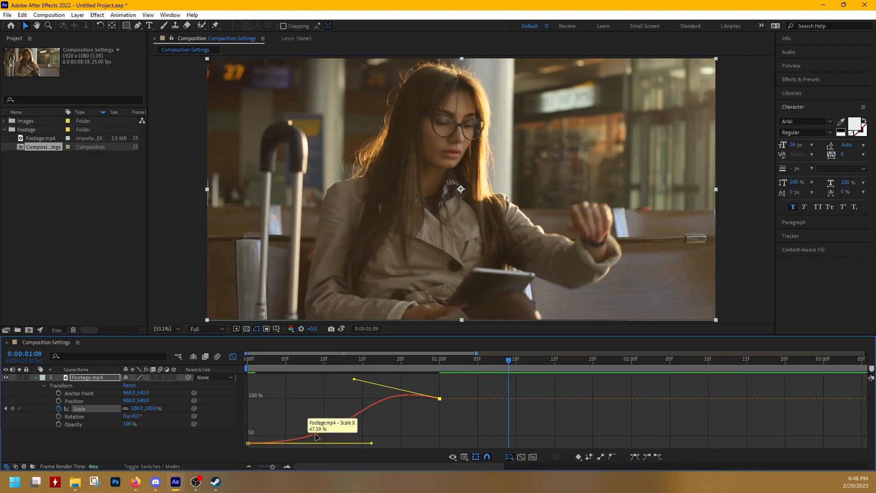
{"action": "left_click_drag", "start_coordinate": [355, 380], "coordinate": [335, 379]}
{"action": "left_click_drag", "start_coordinate": [371, 443], "coordinate": [410, 441]}
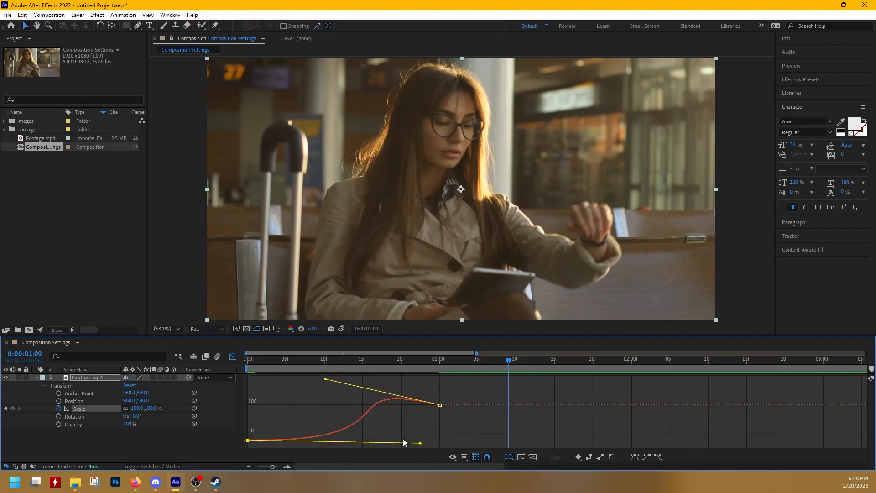
{"action": "left_click", "coordinate": [280, 368]}
{"action": "key", "text": "space"}
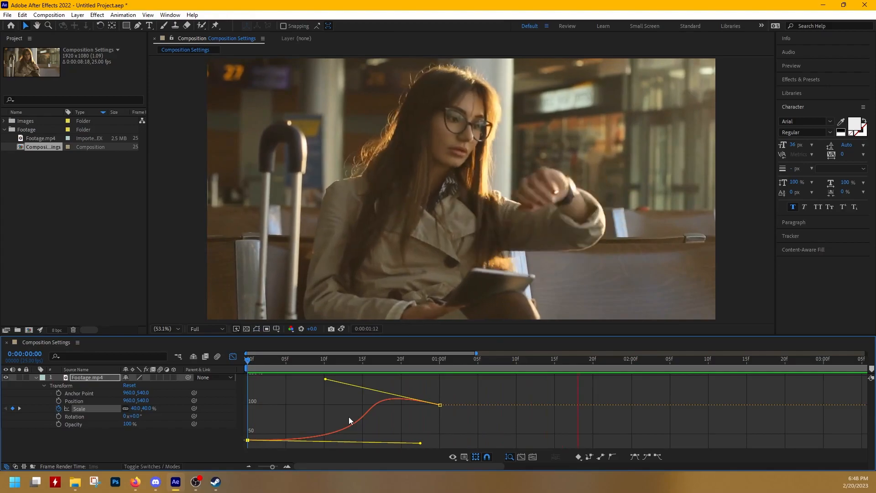
{"action": "left_click_drag", "start_coordinate": [350, 359], "coordinate": [468, 401]}
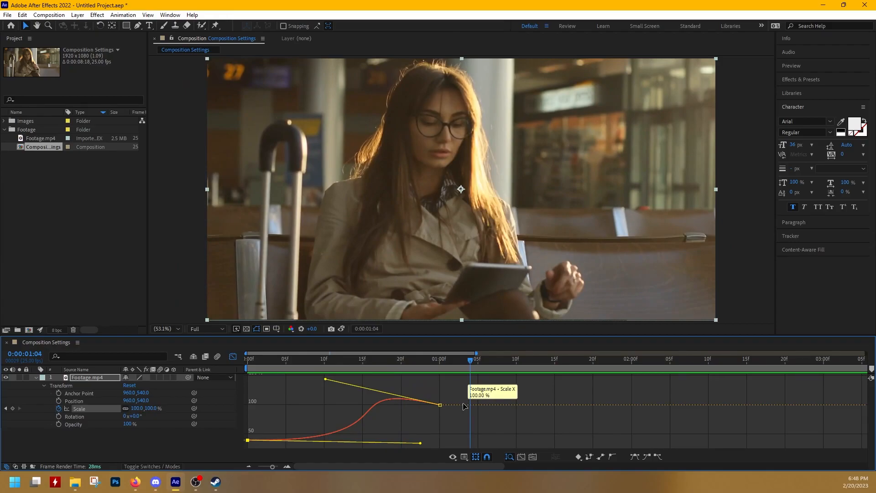
{"action": "left_click_drag", "start_coordinate": [374, 365], "coordinate": [237, 409]}
{"action": "key", "text": "space"}
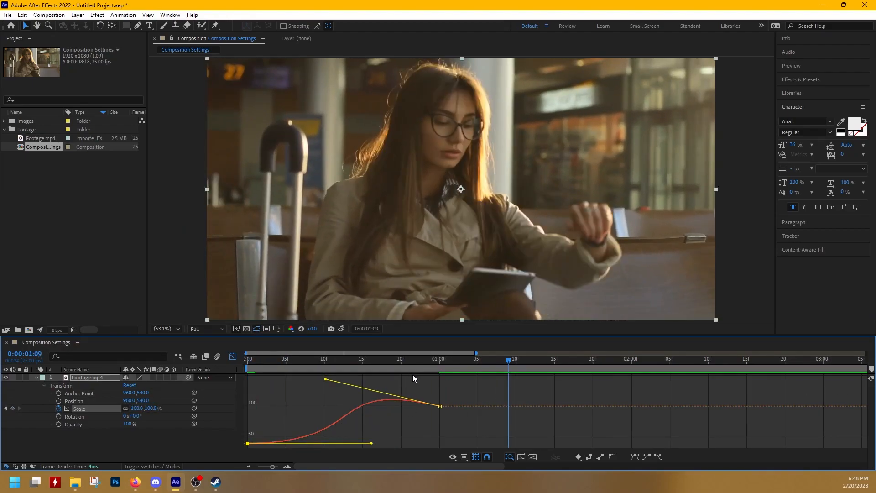
Close the Graph Editor and remove all Scale keyframes with the time at 0:00:01:06
{"action": "left_click", "coordinate": [233, 357]}
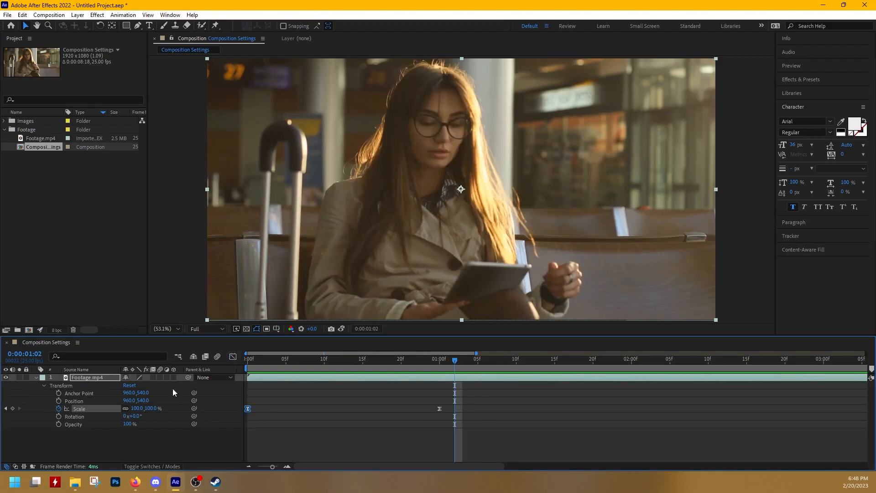
{"action": "left_click_drag", "start_coordinate": [355, 360], "coordinate": [486, 381]}
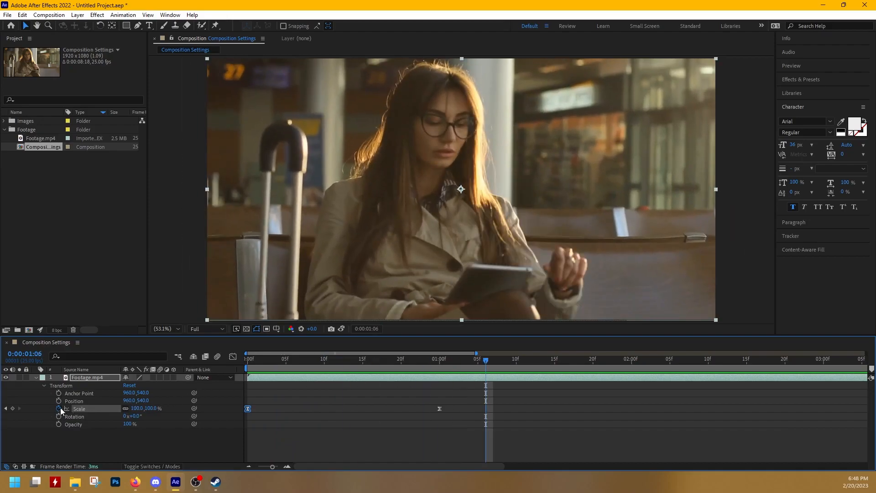
{"action": "left_click", "coordinate": [60, 408]}
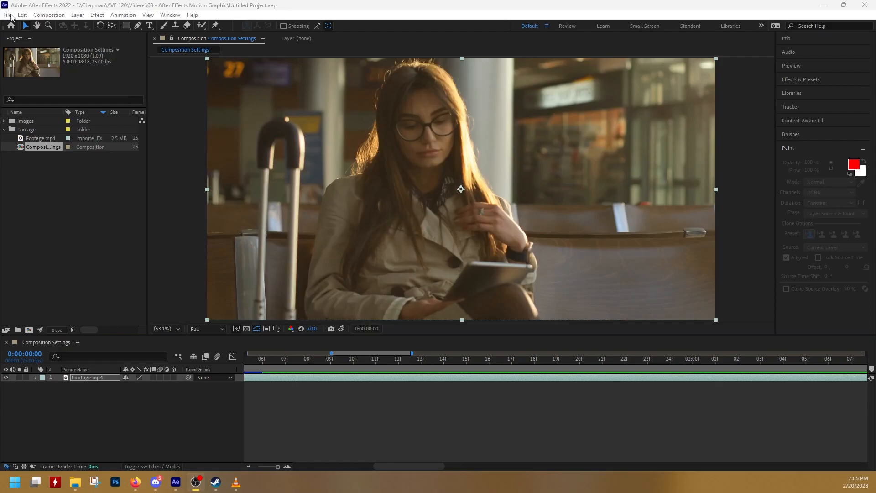
Save the project as "Motion Graphic Example" in the 03 - After Effects Motion Graphic folder
{"action": "left_click", "coordinate": [7, 16]}
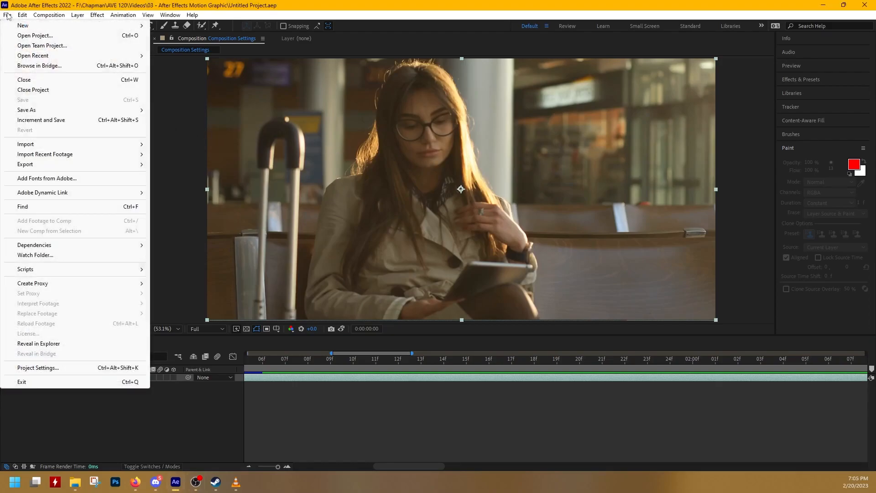
{"action": "mouse_move", "coordinate": [40, 111]}
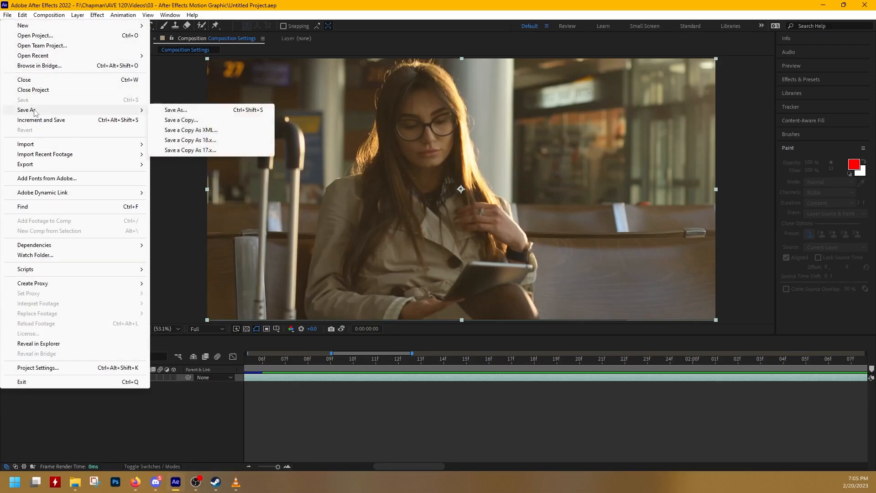
{"action": "left_click", "coordinate": [172, 114]}
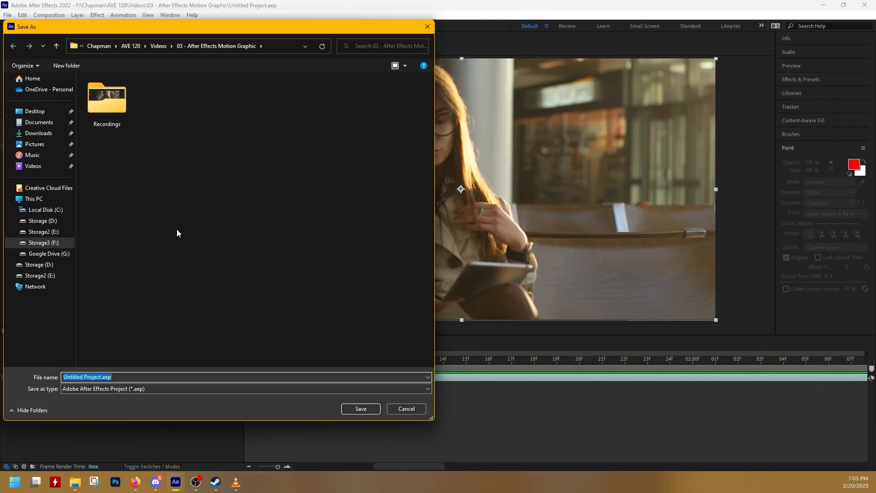
{"action": "type", "text": "Motion Graphic Example"}
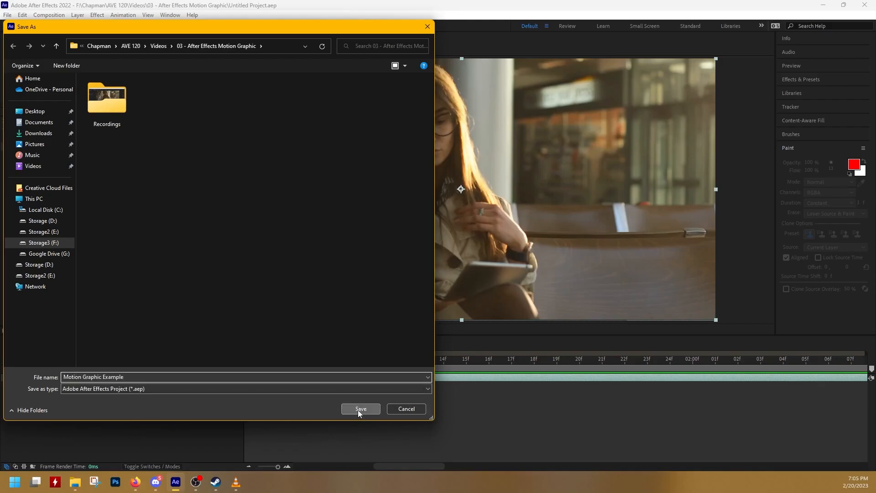
{"action": "left_click", "coordinate": [360, 409]}
Switch to File Explorer and locate Motion Graphic Example.aep in the 03 - After Effects Motion Graphic folder
{"action": "left_click_drag", "start_coordinate": [875, 183], "coordinate": [758, 86]}
{"action": "left_click", "coordinate": [578, 179]}
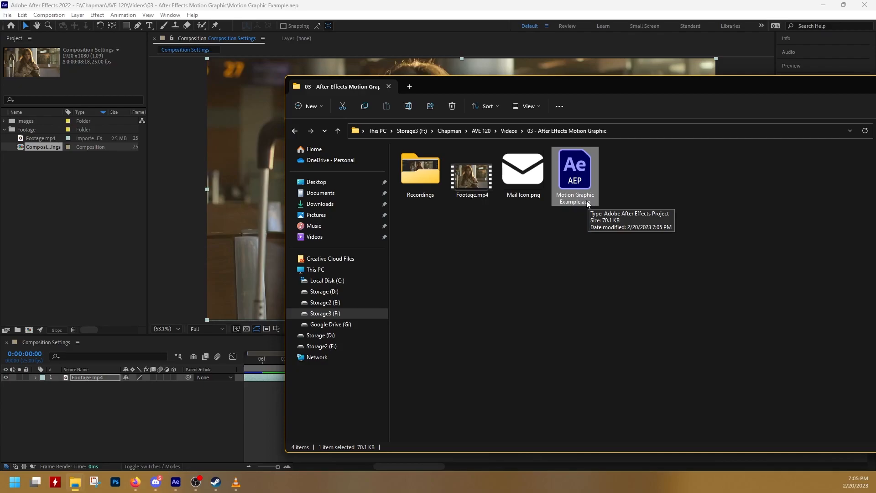
Move the file browser window out of the way, hide the Footage.mp4 layer in After Effects and deselect it
{"action": "left_click_drag", "start_coordinate": [444, 88], "coordinate": [875, 41]}
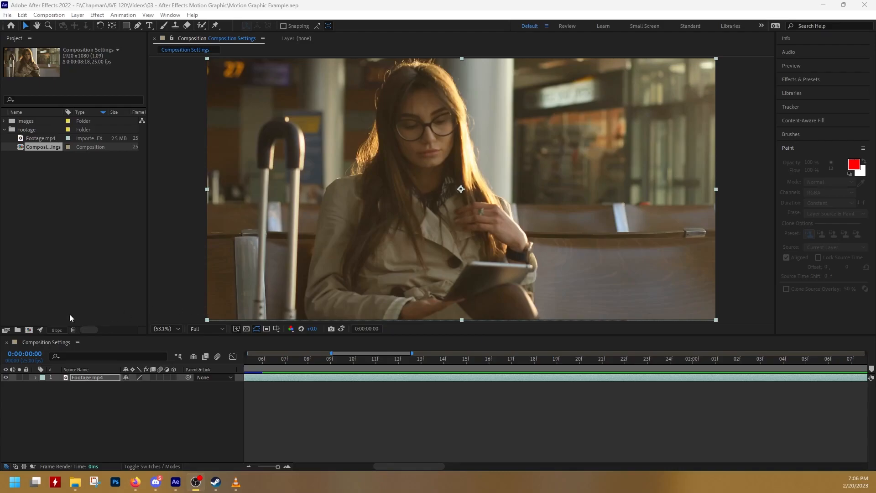
{"action": "left_click", "coordinate": [6, 377]}
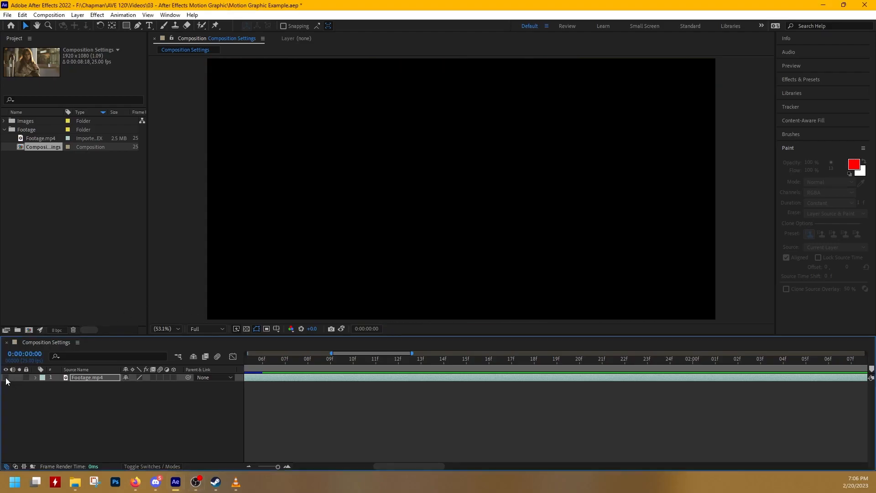
{"action": "left_click", "coordinate": [446, 223]}
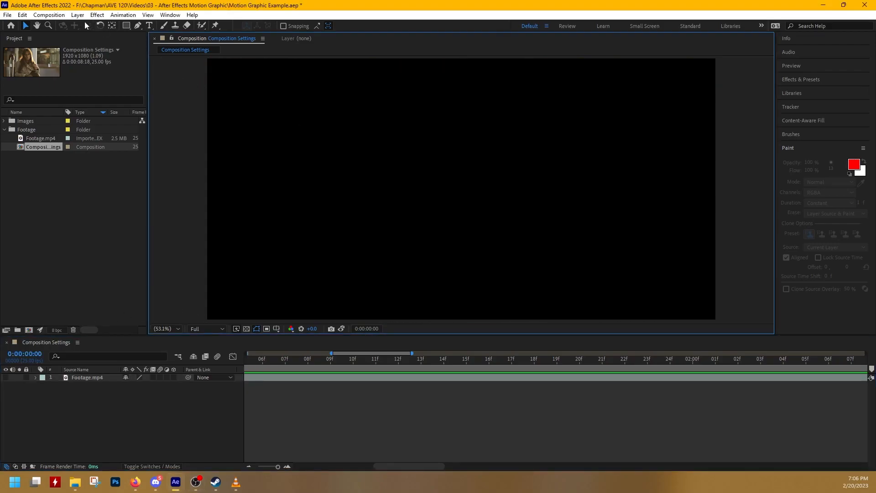
Draw a red-filled rectangle with the Rectangle tool in the middle of the empty composition and undo it
{"action": "left_click", "coordinate": [126, 25]}
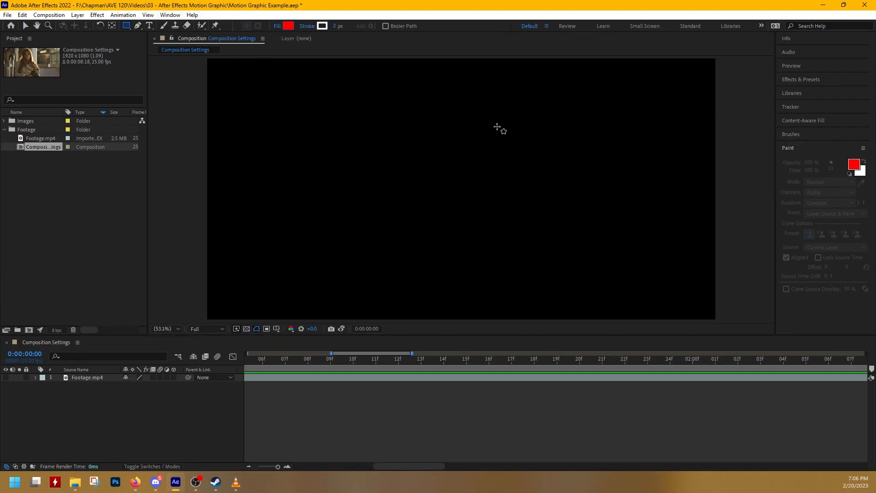
{"action": "mouse_move", "coordinate": [367, 121]}
{"action": "left_mouse_down"}
{"action": "mouse_move", "coordinate": [382, 136]}
{"action": "mouse_move", "coordinate": [407, 218]}
{"action": "mouse_move", "coordinate": [489, 278]}
{"action": "mouse_move", "coordinate": [566, 258]}
{"action": "mouse_move", "coordinate": [564, 250]}
{"action": "left_mouse_up"}
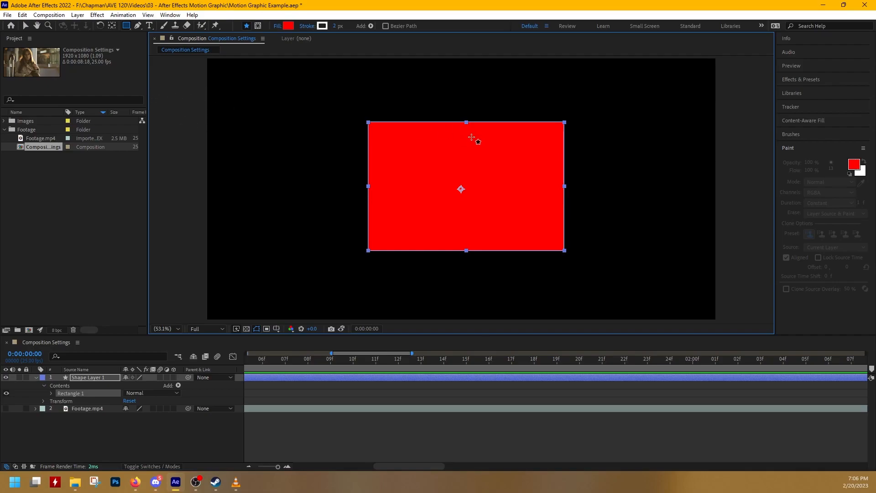
{"action": "key", "text": "ctrl+z"}
Choose the Rounded Rectangle tool and set the shape fill color to blue 10A7E6
{"action": "left_click", "coordinate": [126, 25]}
{"action": "left_click", "coordinate": [126, 26]}
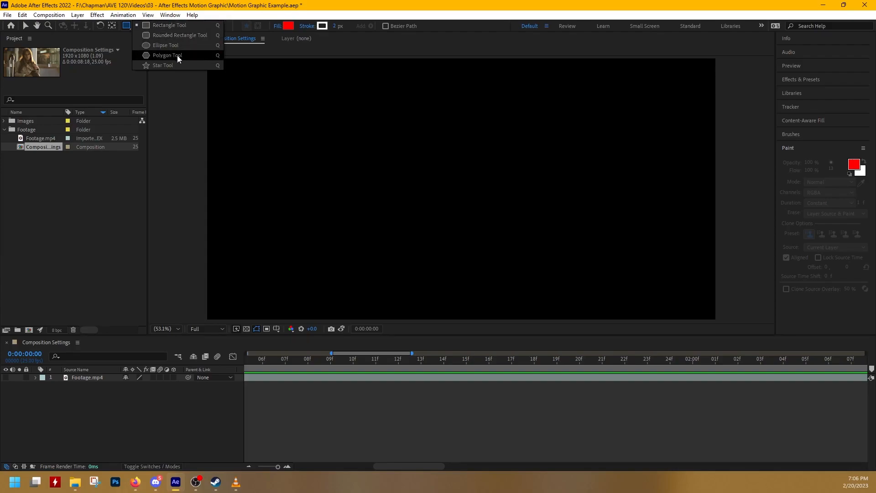
{"action": "left_click", "coordinate": [194, 34]}
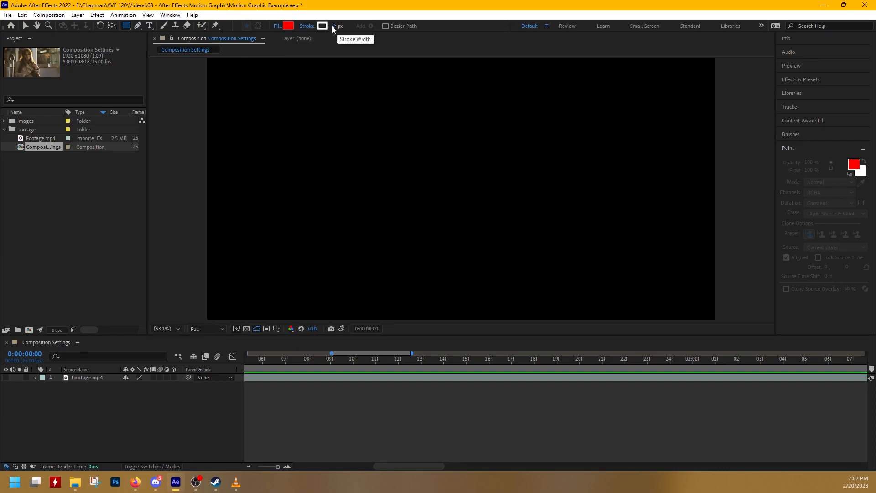
{"action": "left_click", "coordinate": [289, 26]}
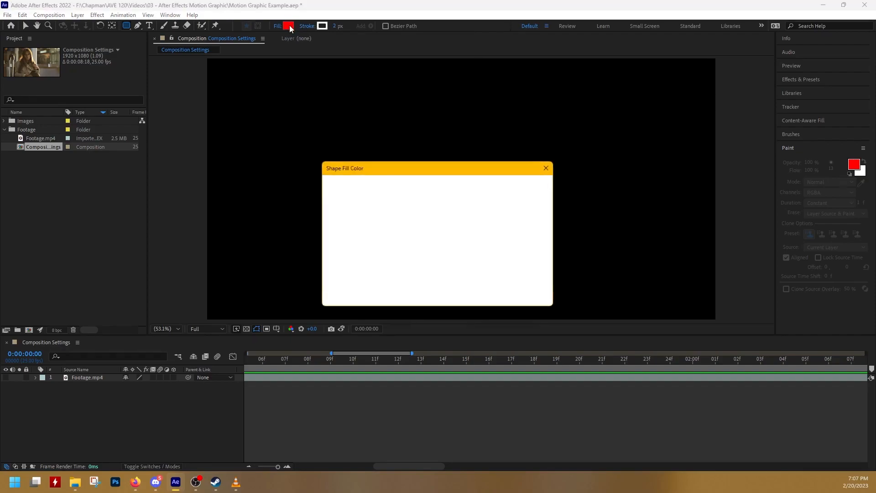
{"action": "left_click_drag", "start_coordinate": [459, 238], "coordinate": [458, 235]}
{"action": "mouse_move", "coordinate": [394, 225]}
{"action": "left_mouse_down"}
{"action": "mouse_move", "coordinate": [421, 222]}
{"action": "mouse_move", "coordinate": [382, 195]}
{"action": "mouse_move", "coordinate": [389, 210]}
{"action": "mouse_move", "coordinate": [397, 176]}
{"action": "mouse_move", "coordinate": [438, 209]}
{"action": "mouse_move", "coordinate": [422, 203]}
{"action": "mouse_move", "coordinate": [434, 196]}
{"action": "left_mouse_up"}
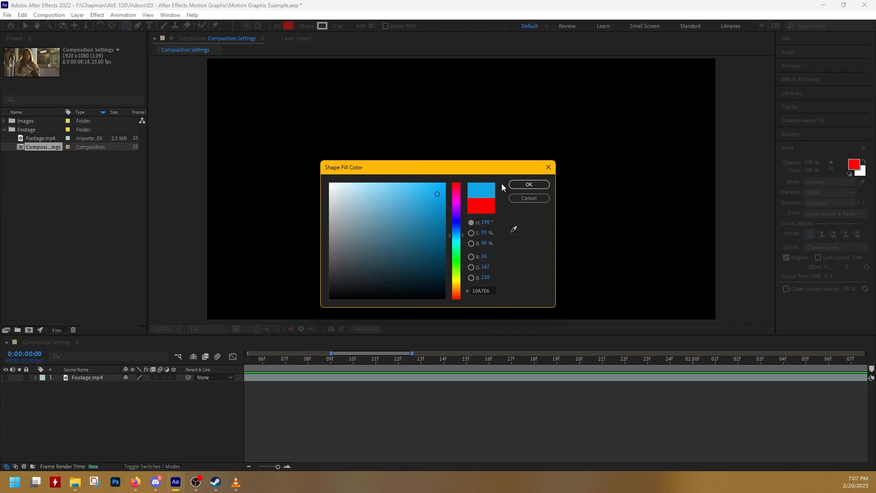
{"action": "left_click", "coordinate": [532, 186]}
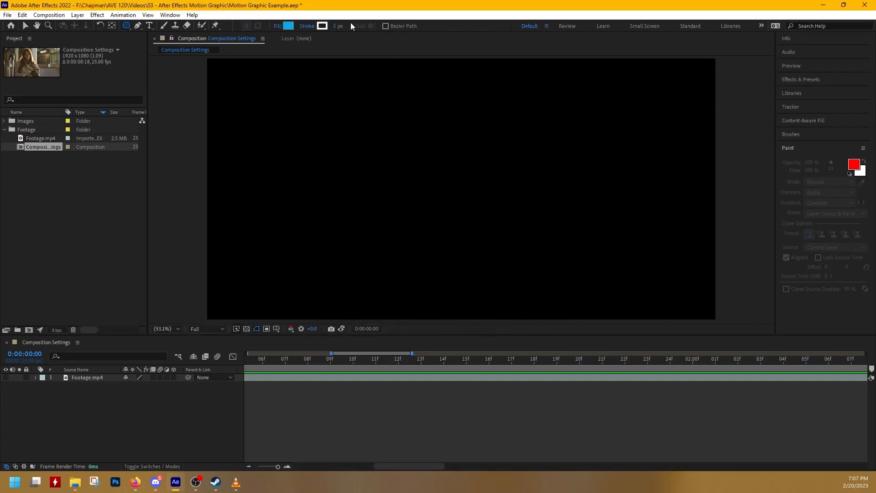
Set the shape stroke to red at 15 px and try it on a rounded rectangle, undoing the drawing
{"action": "left_click", "coordinate": [322, 26]}
{"action": "left_click", "coordinate": [435, 247]}
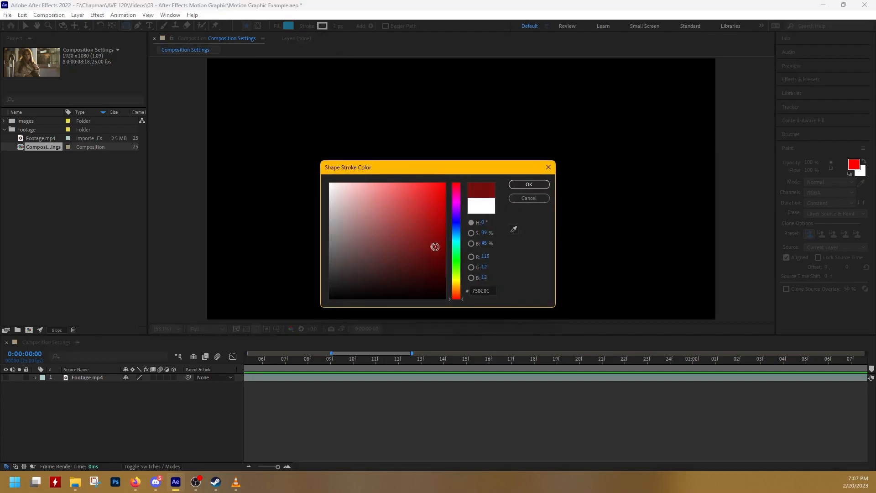
{"action": "left_click_drag", "start_coordinate": [416, 264], "coordinate": [301, 137]}
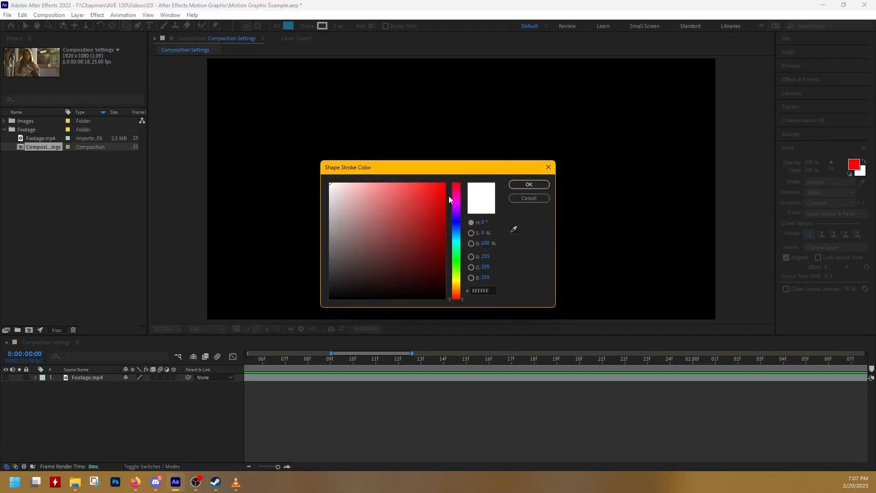
{"action": "left_click", "coordinate": [529, 184]}
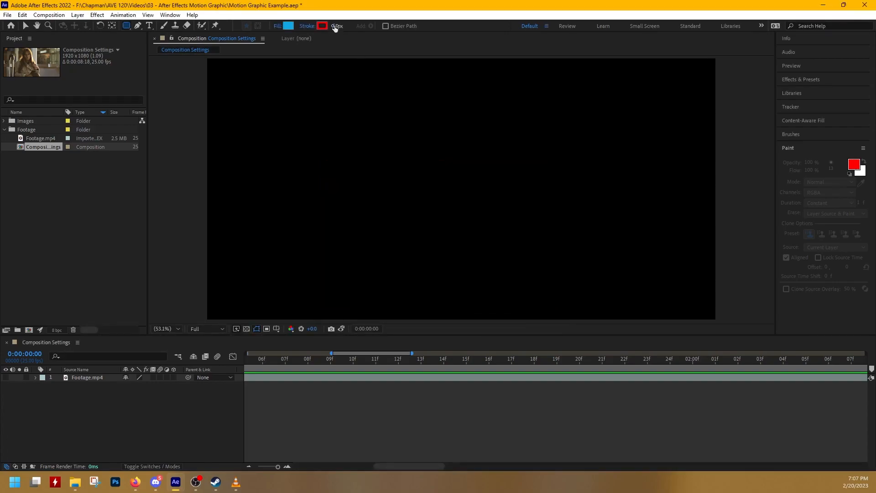
{"action": "mouse_move", "coordinate": [340, 31]}
{"action": "left_mouse_down"}
{"action": "mouse_move", "coordinate": [352, 29]}
{"action": "mouse_move", "coordinate": [345, 30]}
{"action": "left_mouse_up"}
{"action": "left_click_drag", "start_coordinate": [375, 119], "coordinate": [548, 249]}
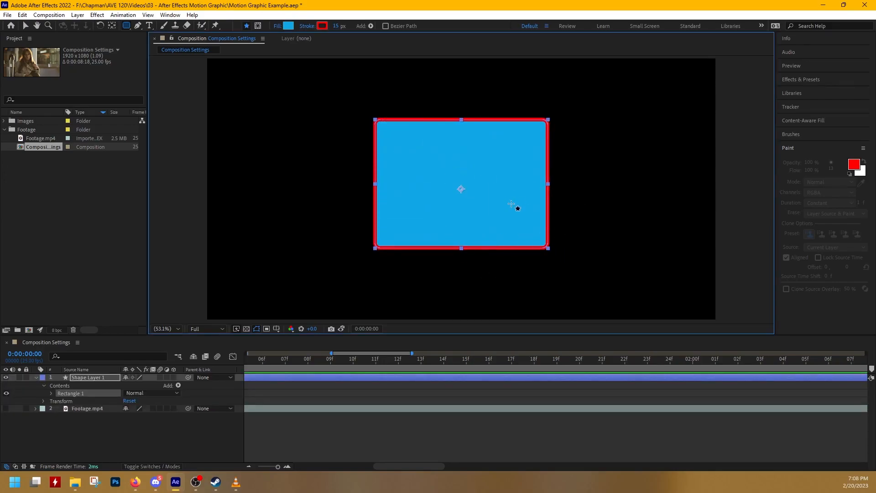
{"action": "key", "text": "ctrl+z"}
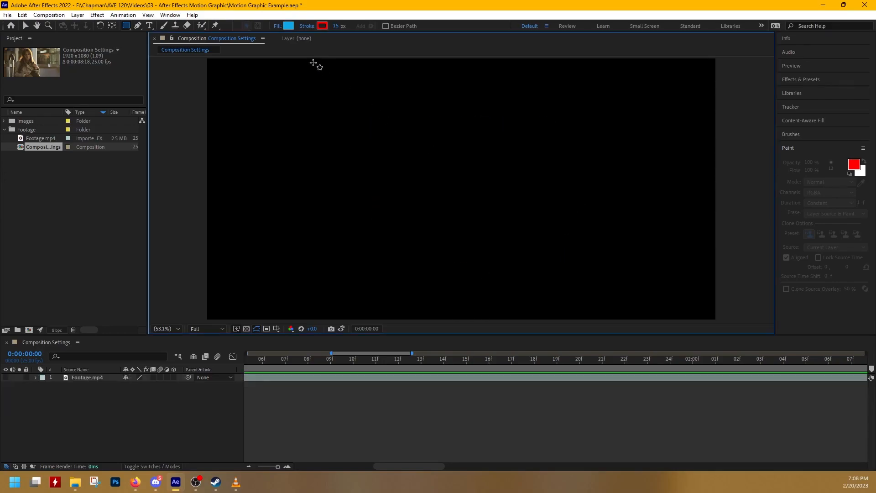
Change the shape fill type to Radial Gradient in normal mode at 100% opacity
{"action": "left_click", "coordinate": [277, 28]}
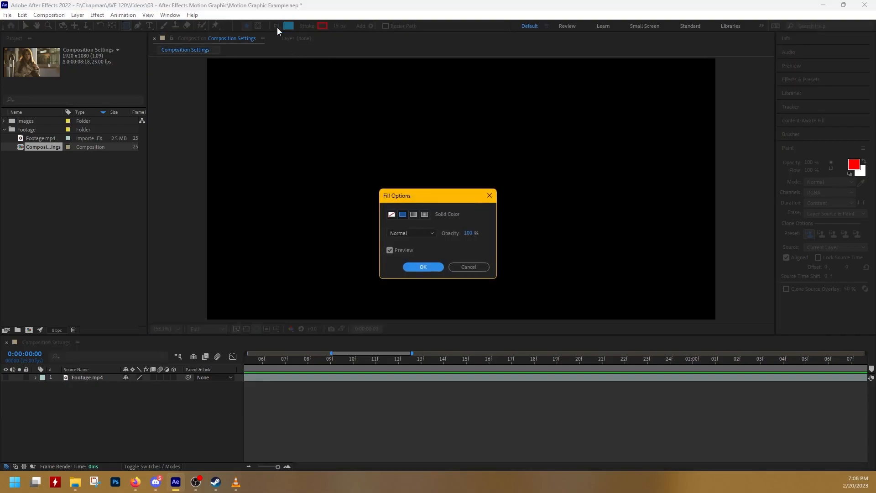
{"action": "left_click", "coordinate": [392, 215]}
{"action": "left_click", "coordinate": [404, 215]}
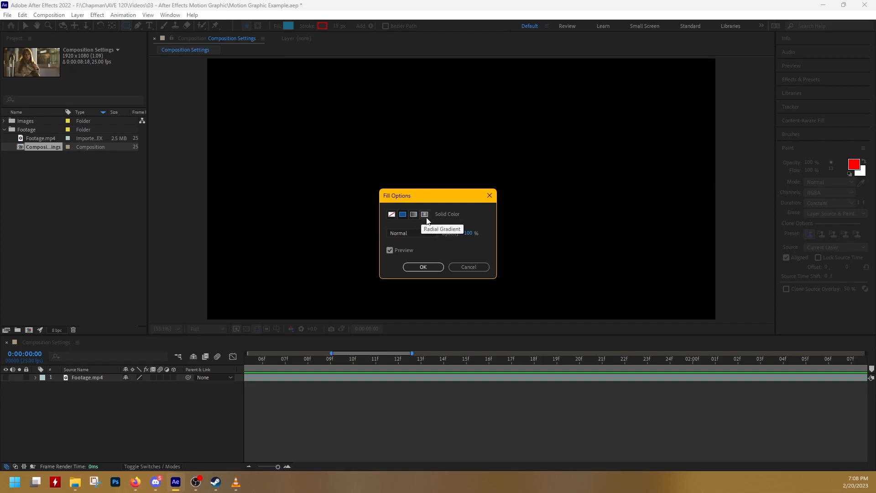
{"action": "left_click", "coordinate": [424, 215]}
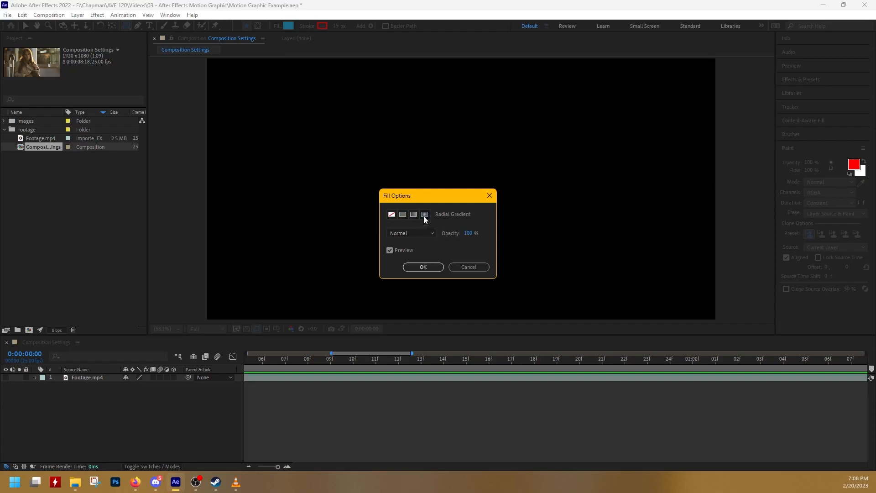
{"action": "left_click", "coordinate": [423, 269]}
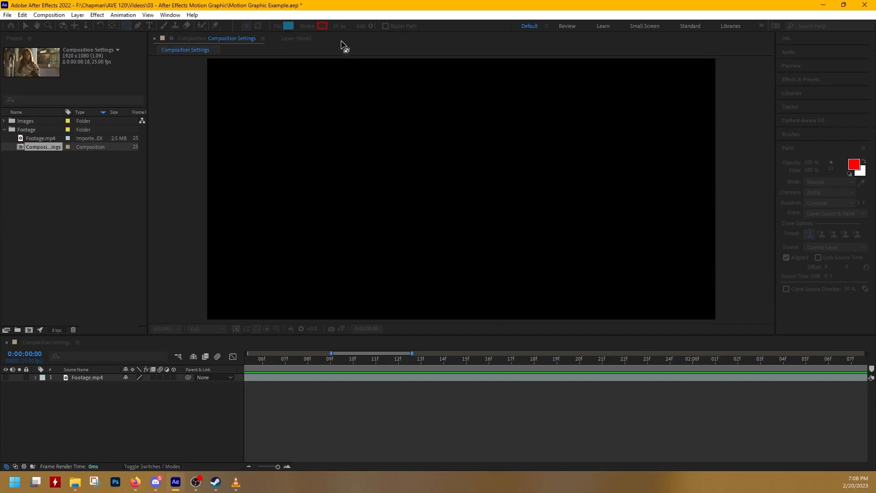
Edit the radial gradient fill and set its start color stop at 0% to blue 0060FF
{"action": "left_click", "coordinate": [289, 26]}
{"action": "left_click_drag", "start_coordinate": [422, 127], "coordinate": [595, 87]}
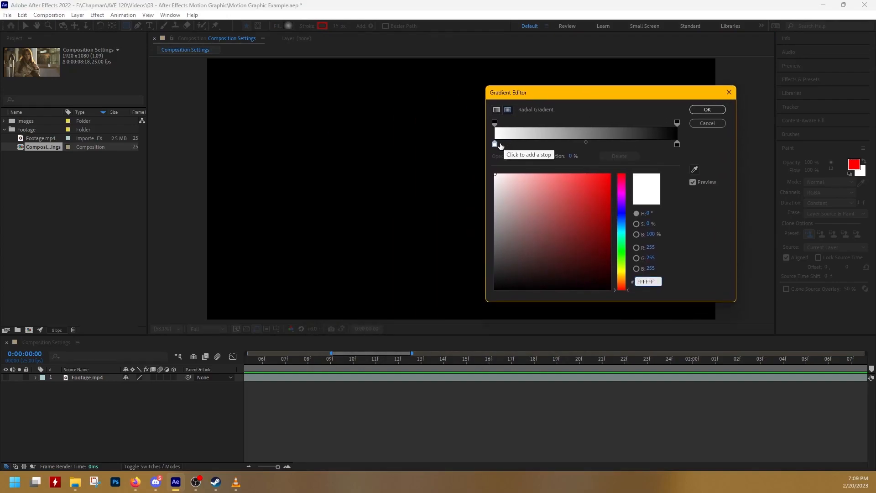
{"action": "left_click", "coordinate": [496, 146]}
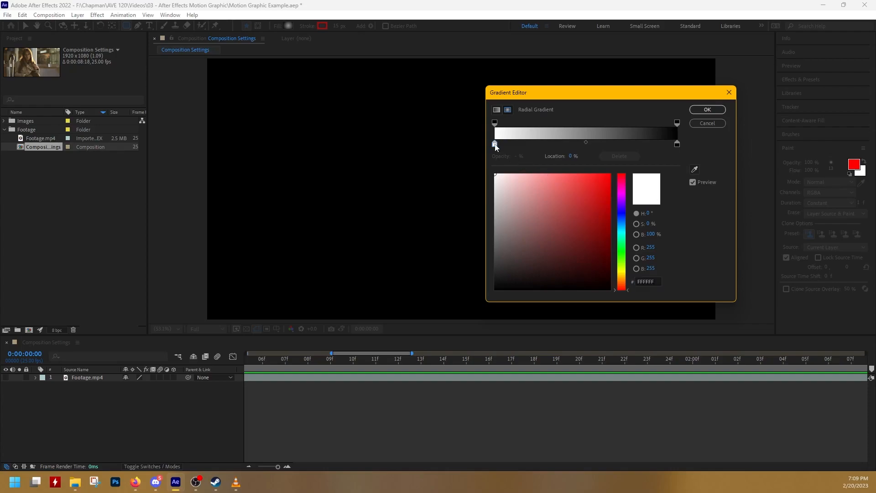
{"action": "left_click", "coordinate": [624, 221]}
{"action": "left_click_drag", "start_coordinate": [555, 183], "coordinate": [611, 175]}
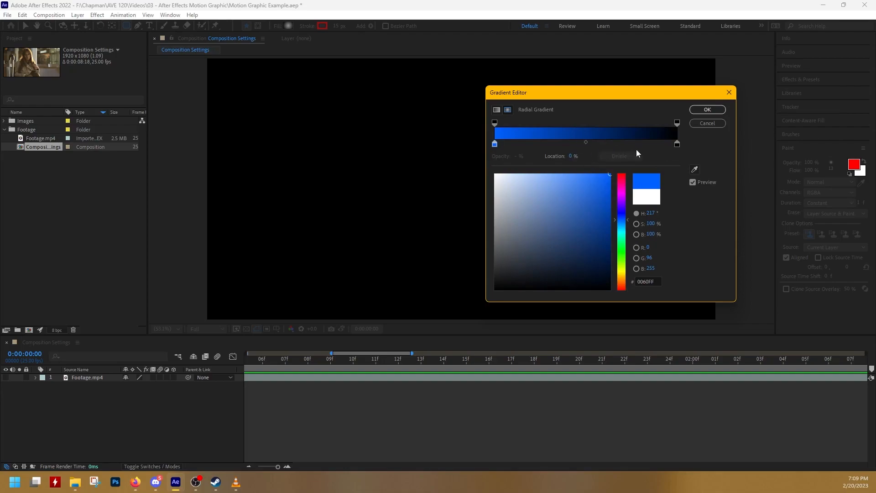
Copy the start stop's hex color to the end stop, lighten that stop to 7DAEFF, and apply the gradient
{"action": "left_click", "coordinate": [660, 282]}
{"action": "key", "text": "ctrl+c"}
{"action": "left_click", "coordinate": [677, 144]}
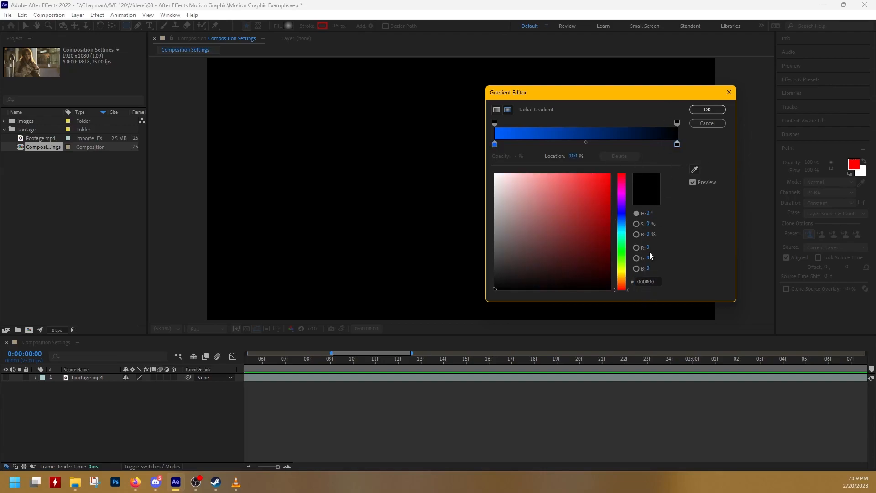
{"action": "left_click", "coordinate": [658, 278]}
{"action": "key", "text": "ctrl+v"}
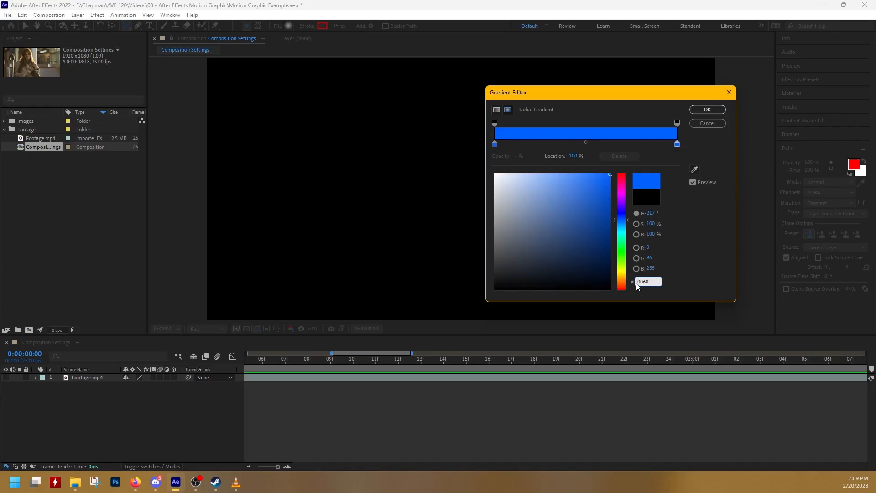
{"action": "mouse_move", "coordinate": [598, 183]}
{"action": "left_mouse_down"}
{"action": "mouse_move", "coordinate": [568, 166]}
{"action": "mouse_move", "coordinate": [554, 174]}
{"action": "left_mouse_up"}
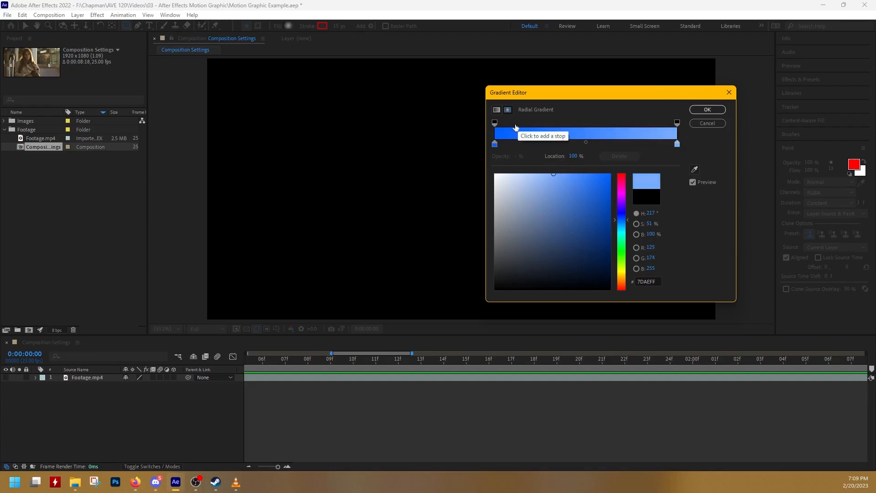
{"action": "left_click", "coordinate": [709, 111]}
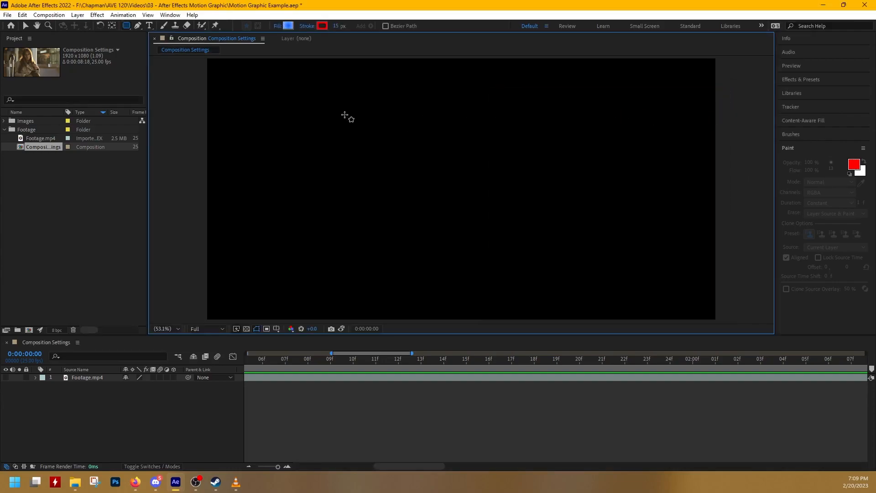
Set the stroke type to None and draw a gradient-filled rounded rectangle near the middle of the composition
{"action": "left_click", "coordinate": [306, 26]}
{"action": "left_click", "coordinate": [392, 214]}
{"action": "left_click", "coordinate": [422, 268]}
{"action": "mouse_move", "coordinate": [396, 115]}
{"action": "left_mouse_down"}
{"action": "mouse_move", "coordinate": [441, 139]}
{"action": "mouse_move", "coordinate": [550, 247]}
{"action": "mouse_move", "coordinate": [597, 249]}
{"action": "mouse_move", "coordinate": [540, 246]}
{"action": "mouse_move", "coordinate": [461, 199]}
{"action": "mouse_move", "coordinate": [505, 204]}
{"action": "mouse_move", "coordinate": [525, 226]}
{"action": "mouse_move", "coordinate": [559, 226]}
{"action": "left_mouse_up"}
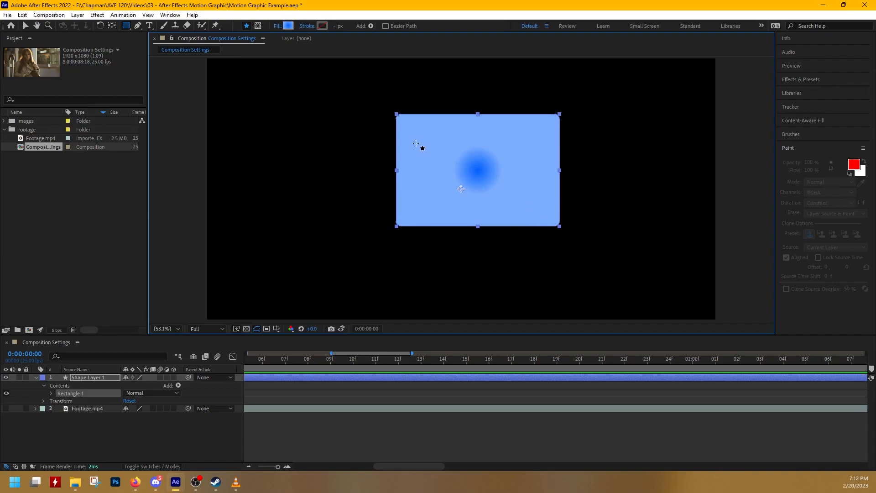
Set the rounded rectangle's stroke type to Solid Color
{"action": "left_click", "coordinate": [309, 27]}
{"action": "left_click", "coordinate": [403, 214]}
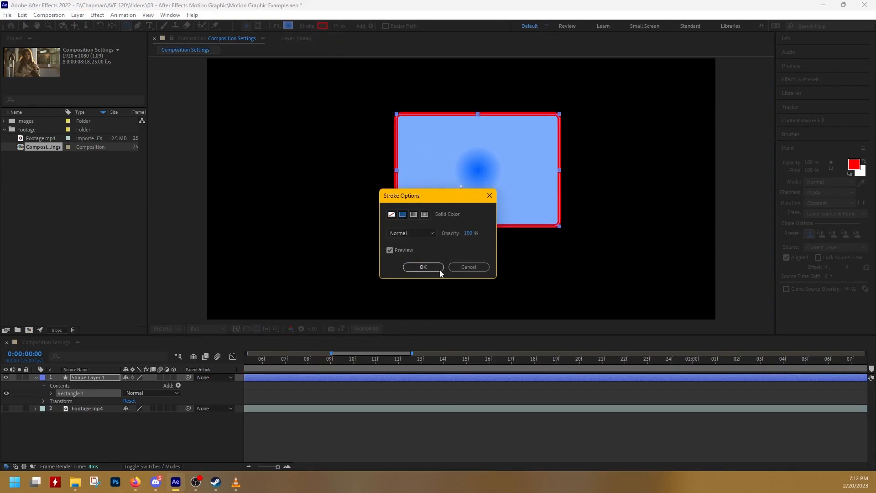
{"action": "left_click_drag", "start_coordinate": [427, 197], "coordinate": [274, 170]}
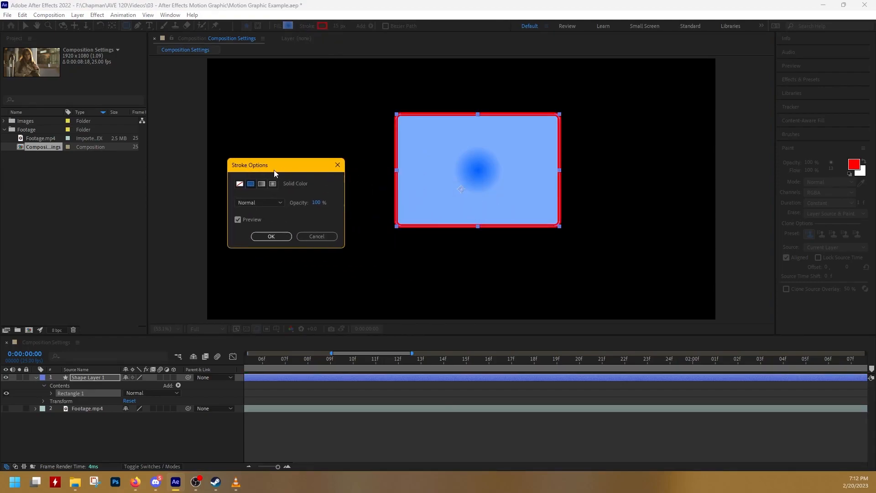
{"action": "left_click", "coordinate": [279, 236]}
Reverse the rectangle's gradient to run from 7DAEFF at 0% to 0060FF at 100%, with extra 7DAEFF stops at 16.3% and around the middle
{"action": "left_click", "coordinate": [289, 26]}
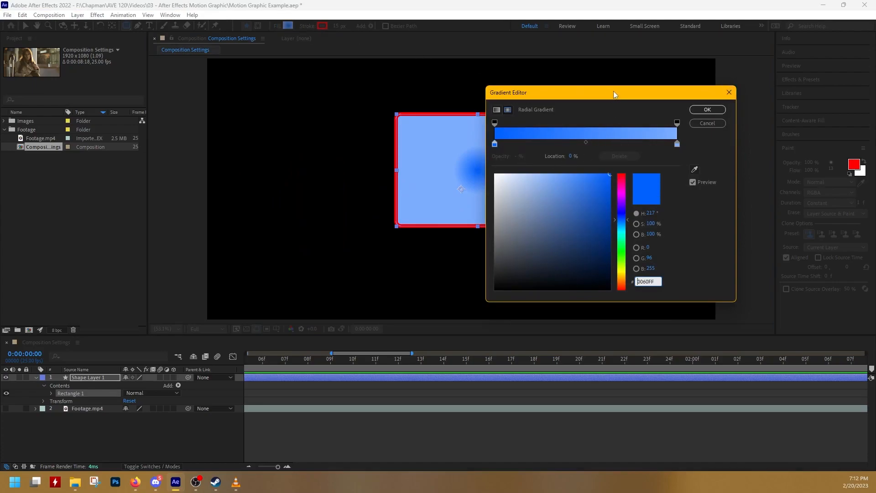
{"action": "left_click_drag", "start_coordinate": [613, 93], "coordinate": [678, 74]}
{"action": "left_click_drag", "start_coordinate": [559, 124], "coordinate": [660, 124]}
{"action": "left_click_drag", "start_coordinate": [741, 124], "coordinate": [559, 124]}
{"action": "left_click_drag", "start_coordinate": [660, 124], "coordinate": [769, 128]}
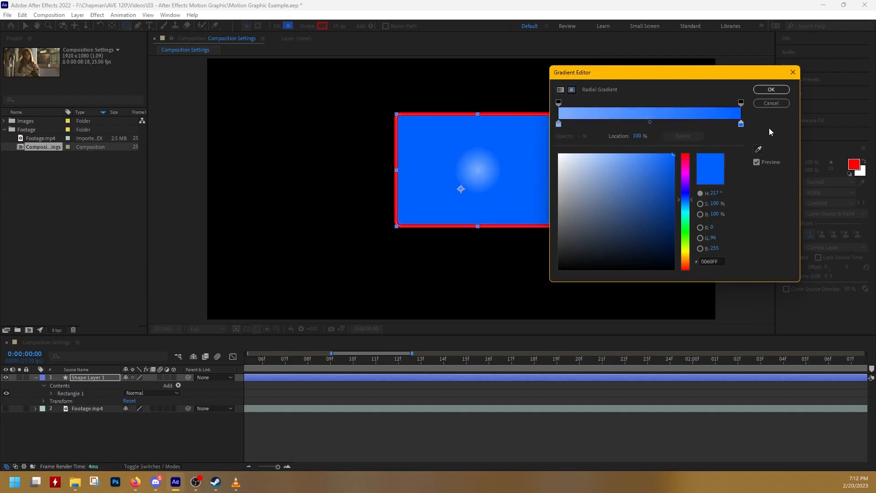
{"action": "left_click_drag", "start_coordinate": [650, 122], "coordinate": [683, 131]}
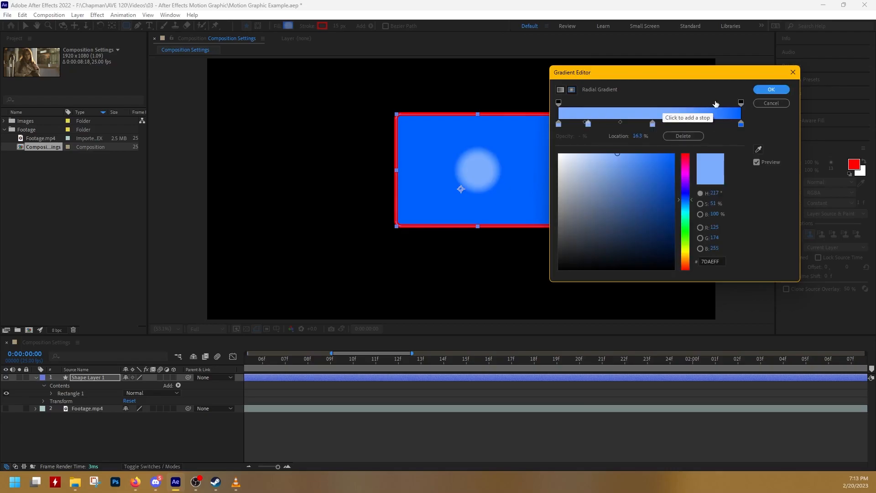
{"action": "left_click", "coordinate": [772, 90]}
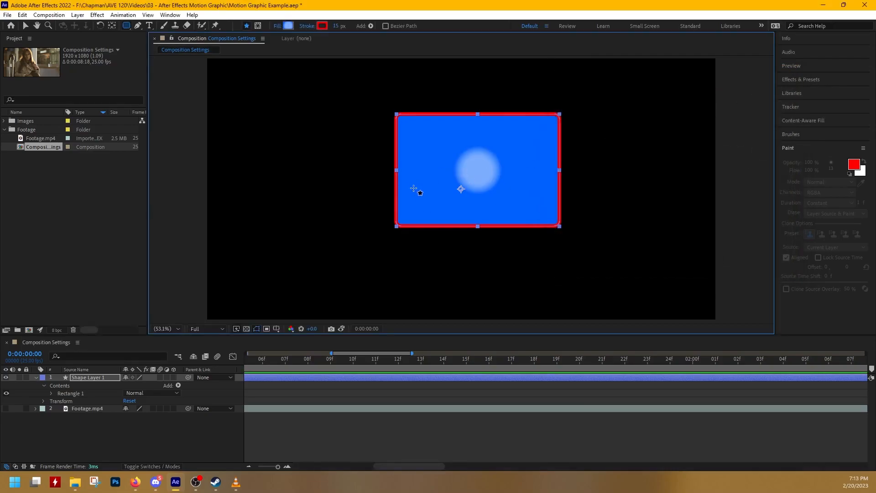
Remove the rounded rectangle's red stroke by setting its stroke type to None
{"action": "left_click", "coordinate": [307, 26]}
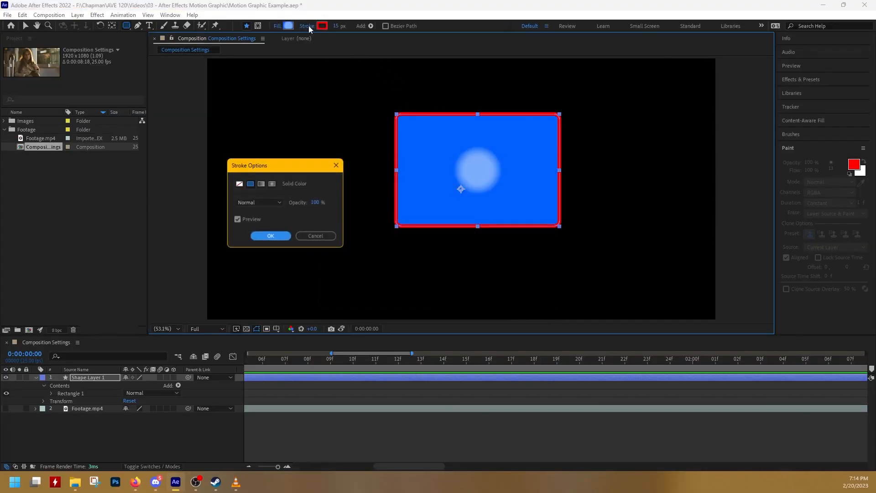
{"action": "left_click", "coordinate": [239, 184]}
{"action": "left_click", "coordinate": [274, 237]}
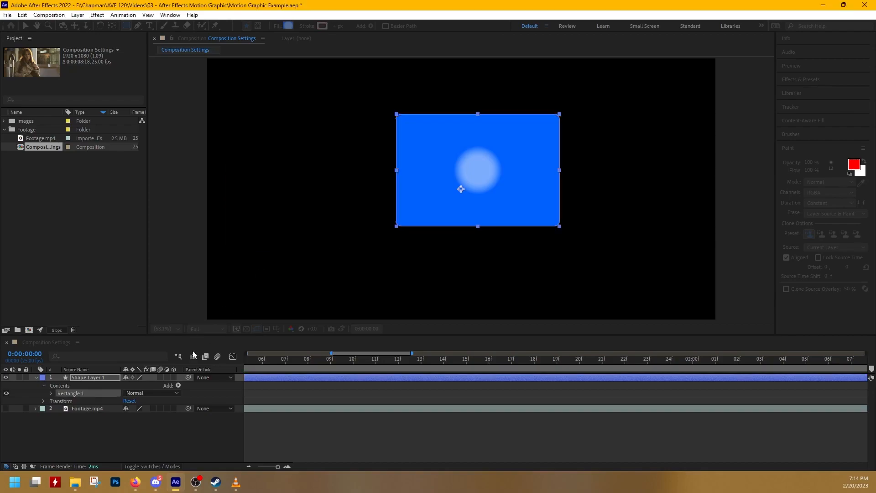
Set the roundness of Rectangle 1's path to 100
{"action": "left_click", "coordinate": [59, 394]}
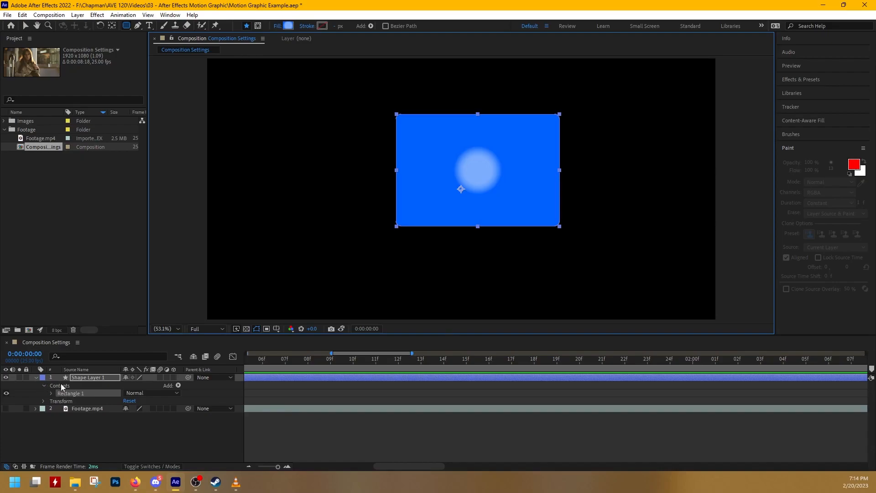
{"action": "left_click", "coordinate": [51, 393]}
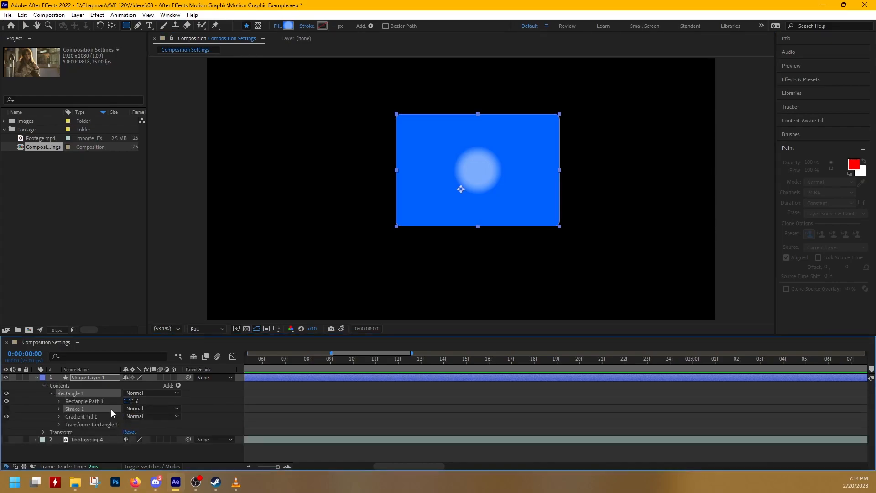
{"action": "left_click", "coordinate": [59, 401]}
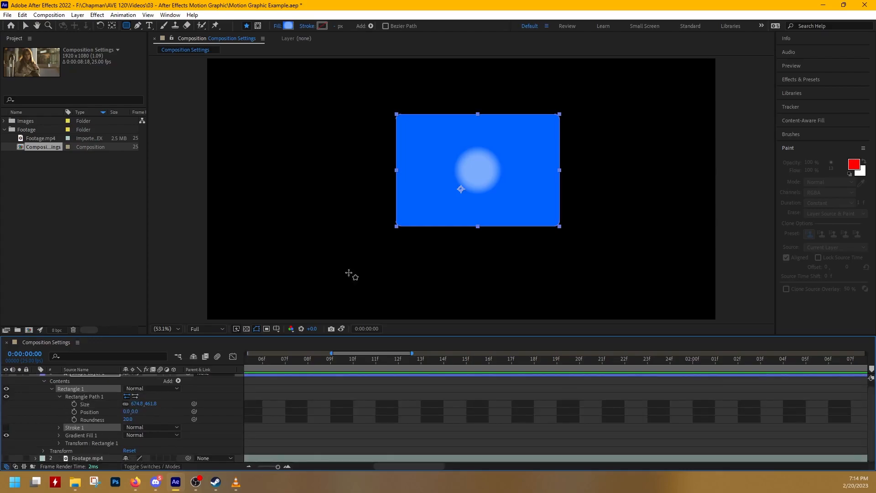
{"action": "key", "text": "slash"}
{"action": "left_click", "coordinate": [311, 265]}
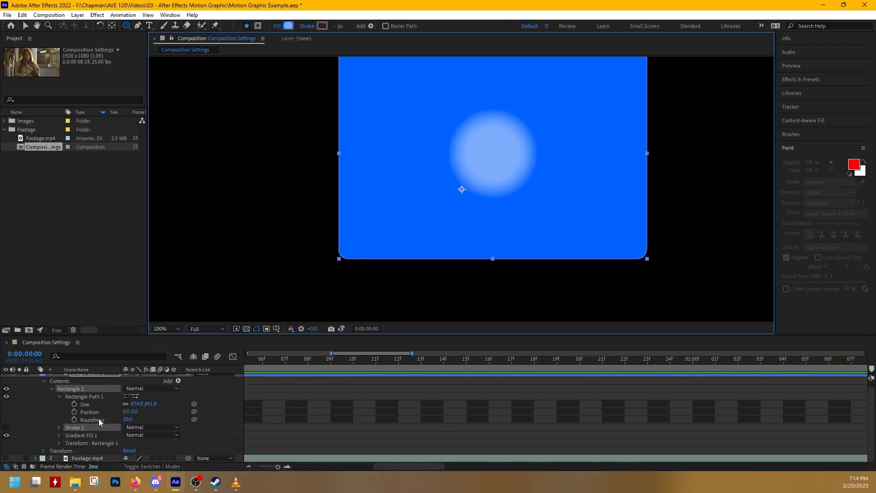
{"action": "left_click_drag", "start_coordinate": [128, 420], "coordinate": [154, 411]}
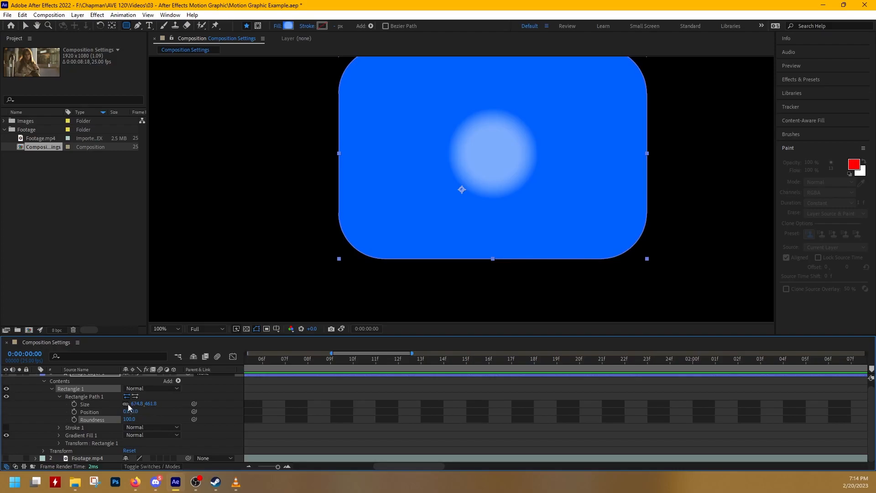
Set the size of Rectangle 1's path to 500 by 500
{"action": "left_click_drag", "start_coordinate": [152, 404], "coordinate": [133, 414]}
{"action": "left_click_drag", "start_coordinate": [139, 404], "coordinate": [135, 406]}
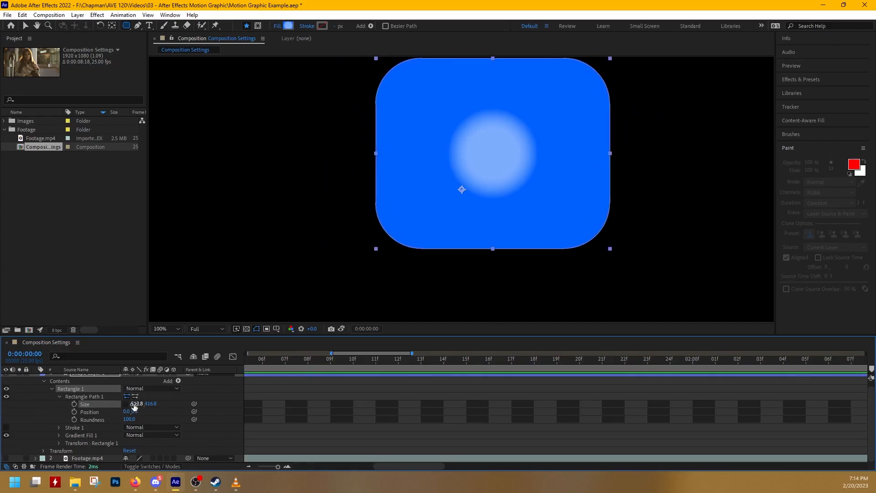
{"action": "left_click", "coordinate": [139, 404]}
{"action": "type", "text": "500"}
{"action": "key", "text": "Return"}
{"action": "left_click", "coordinate": [160, 404]}
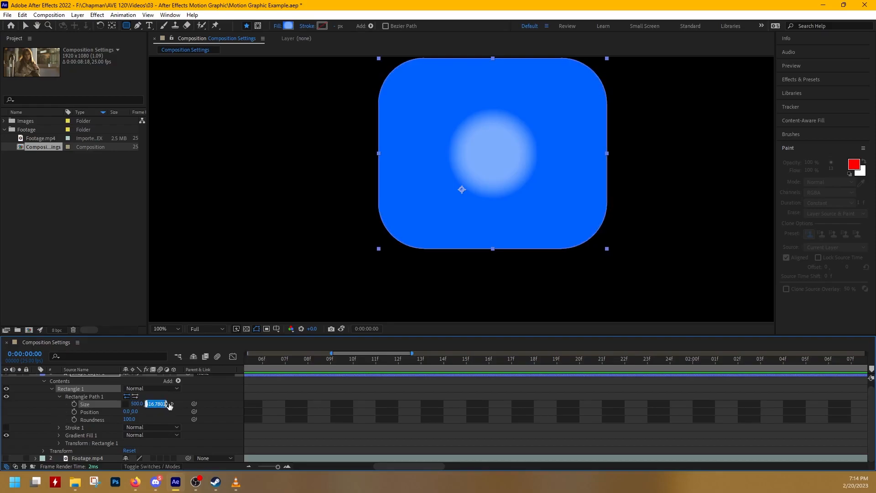
{"action": "type", "text": "500"}
{"action": "key", "text": "Return"}
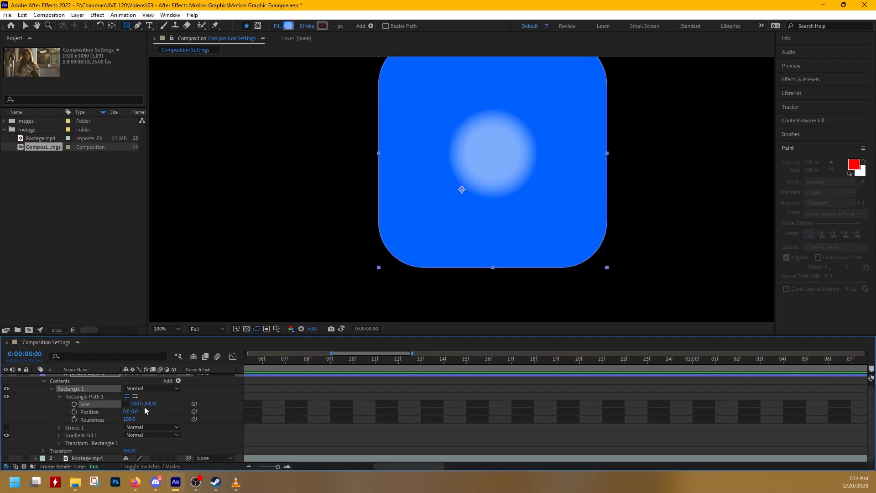
Constrain the rectangle path's proportions, then reduce its size to 277 by 277 and its roundness to 55
{"action": "scroll", "coordinate": [568, 240], "scroll_direction": "down", "scroll_amount": 2}
{"action": "left_click", "coordinate": [126, 403]}
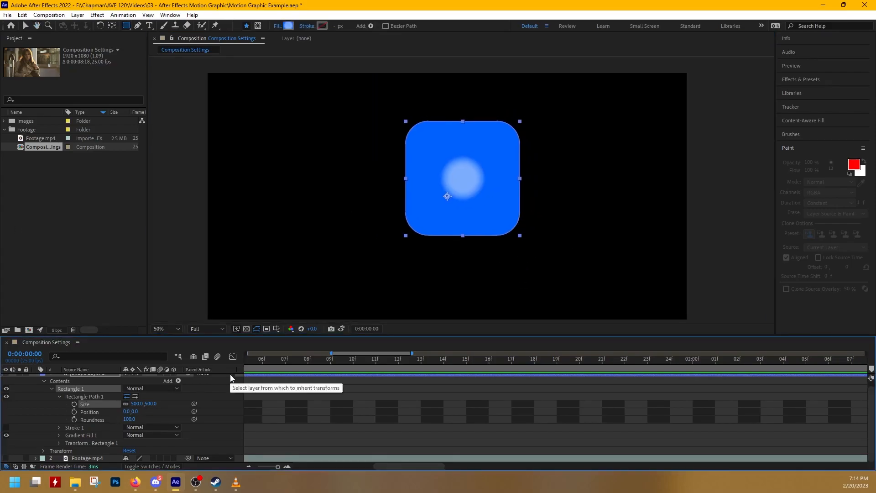
{"action": "left_click_drag", "start_coordinate": [144, 404], "coordinate": [110, 420]}
{"action": "left_click_drag", "start_coordinate": [136, 404], "coordinate": [114, 405]}
{"action": "scroll", "coordinate": [401, 216], "scroll_direction": "up", "scroll_amount": 1}
Center the rounded square's shape layer in the composition
{"action": "key", "text": "v"}
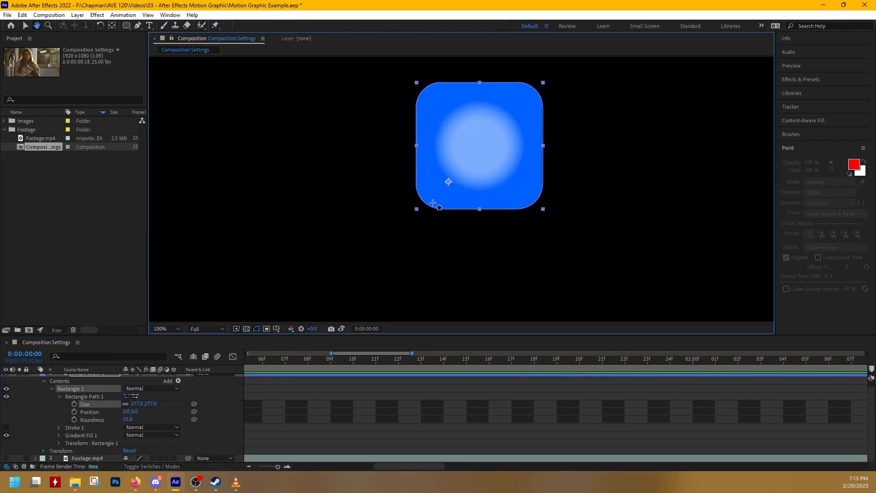
{"action": "scroll", "coordinate": [434, 201], "scroll_direction": "down", "scroll_amount": 1}
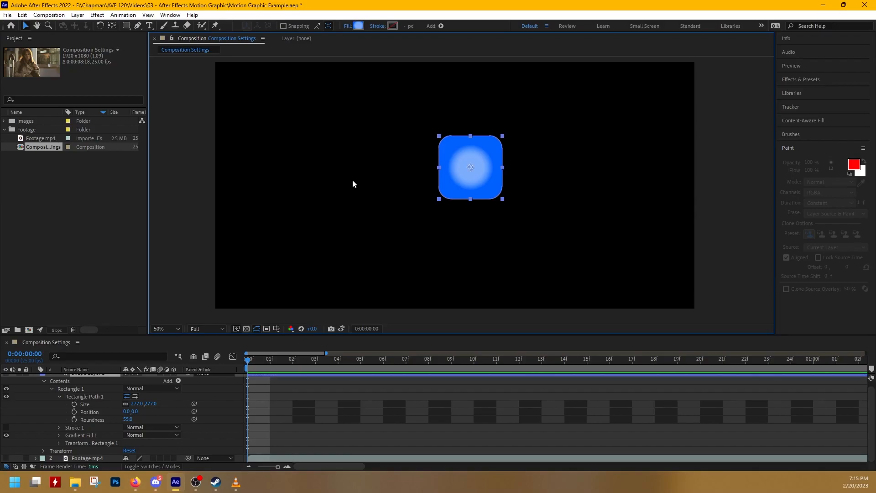
{"action": "key", "text": "ctrl+Home"}
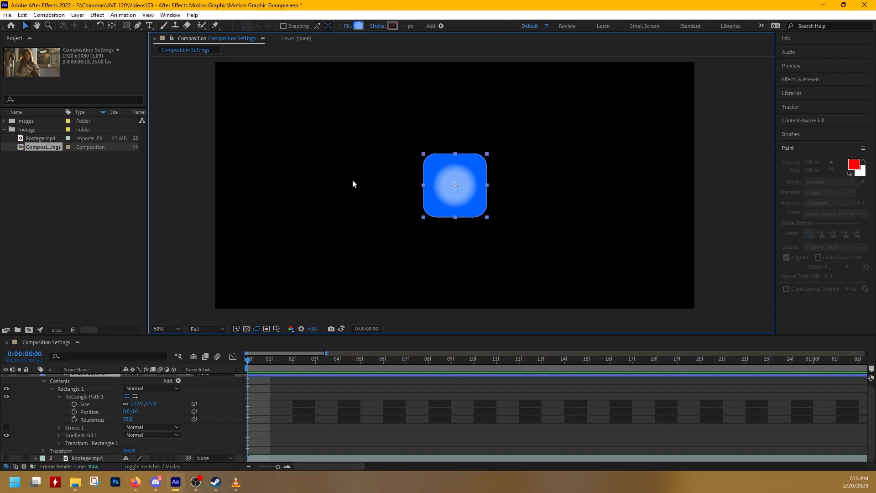
Move the radial gradient fill's end point outward so the light center spreads toward the rounded square's edges
{"action": "key", "text": "period"}
{"action": "left_click", "coordinate": [59, 435]}
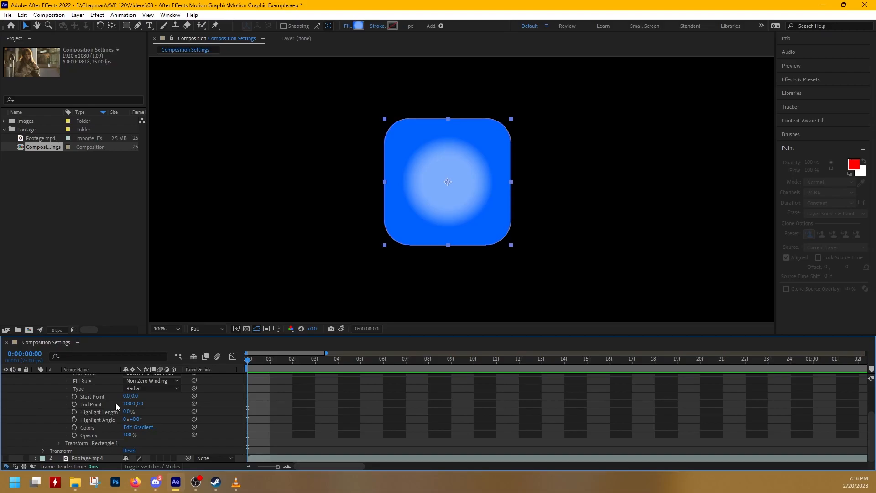
{"action": "left_click_drag", "start_coordinate": [127, 404], "coordinate": [145, 401]}
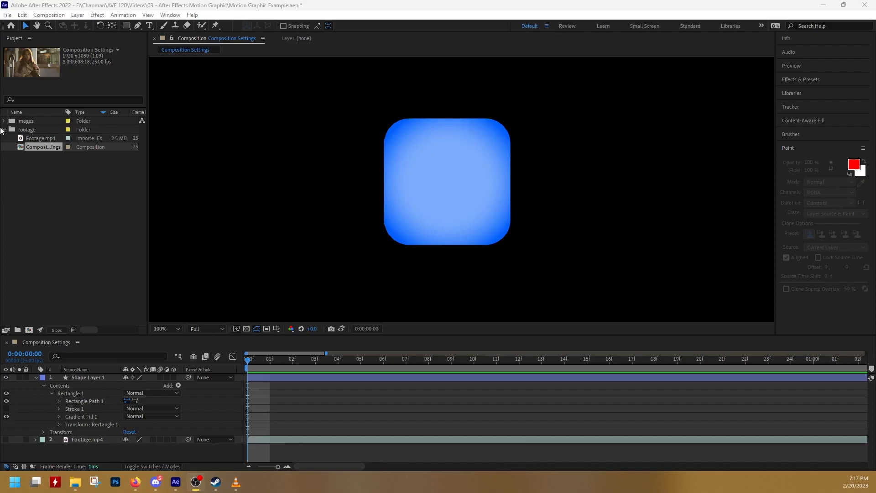
Add Mail Icon.png above Shape Layer 1 and scale it down proportionally to fit inside the blue rounded square
{"action": "left_click", "coordinate": [4, 121]}
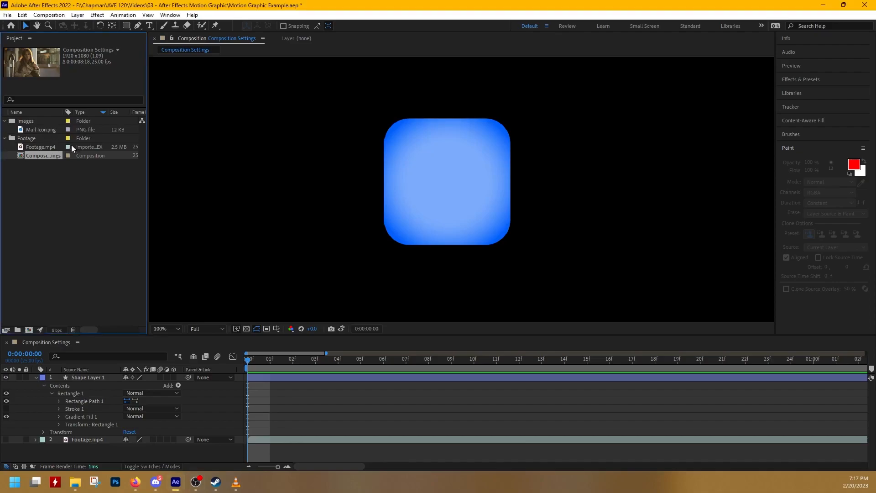
{"action": "left_click_drag", "start_coordinate": [34, 132], "coordinate": [264, 380]}
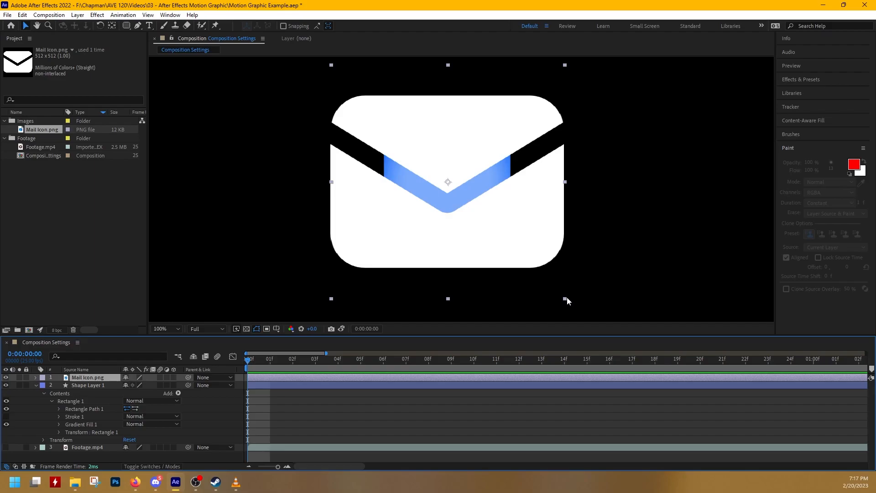
{"action": "left_click_drag", "start_coordinate": [566, 299], "coordinate": [493, 170]}
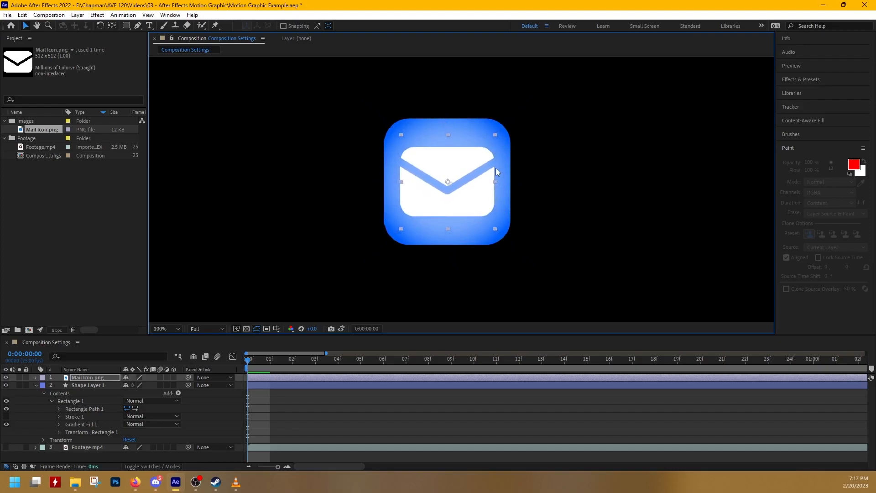
{"action": "left_click", "coordinate": [560, 166]}
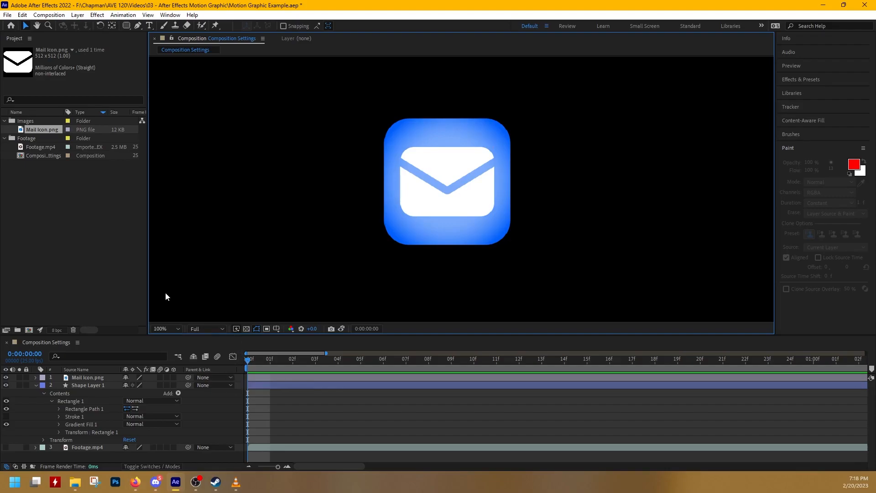
Parent the Mail Icon.png layer to Shape Layer 1
{"action": "left_click", "coordinate": [104, 386]}
{"action": "left_click", "coordinate": [95, 381]}
{"action": "left_click", "coordinate": [203, 378]}
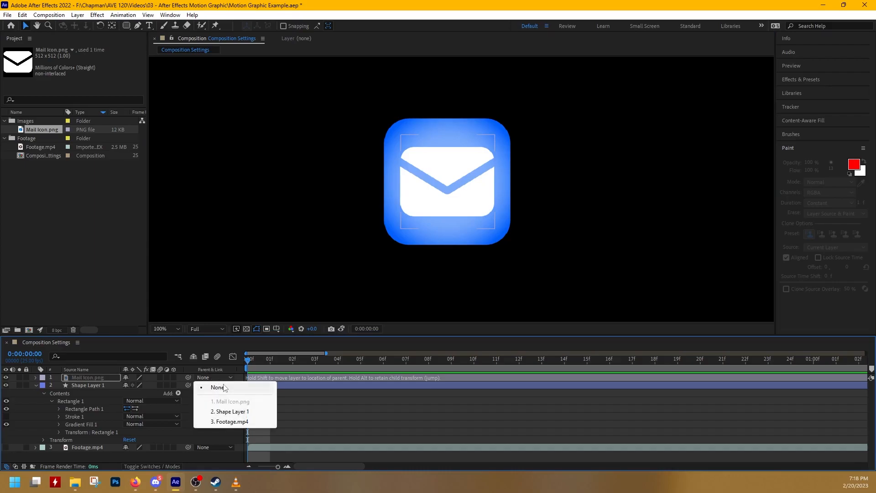
{"action": "left_click", "coordinate": [253, 413]}
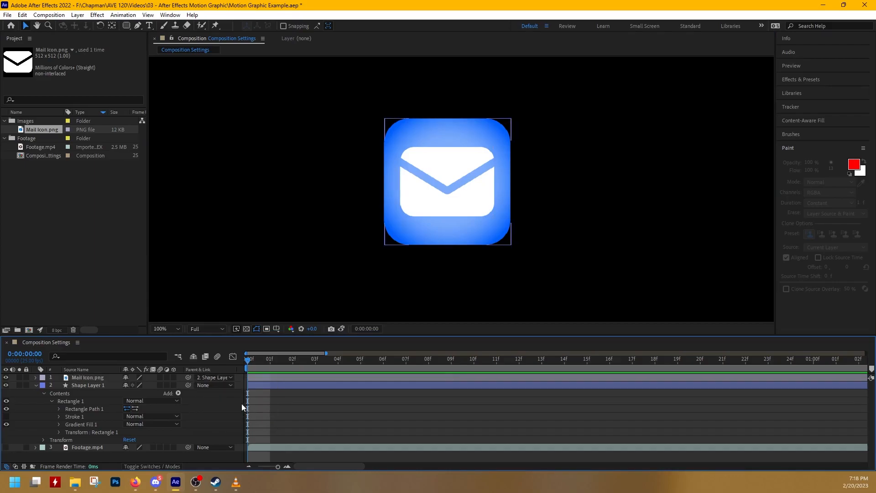
Try moving Shape Layer 1 to test the parenting with the mail icon, and undo the move
{"action": "left_click", "coordinate": [87, 386]}
{"action": "left_click_drag", "start_coordinate": [453, 240], "coordinate": [416, 208]}
{"action": "key", "text": "ctrl+z"}
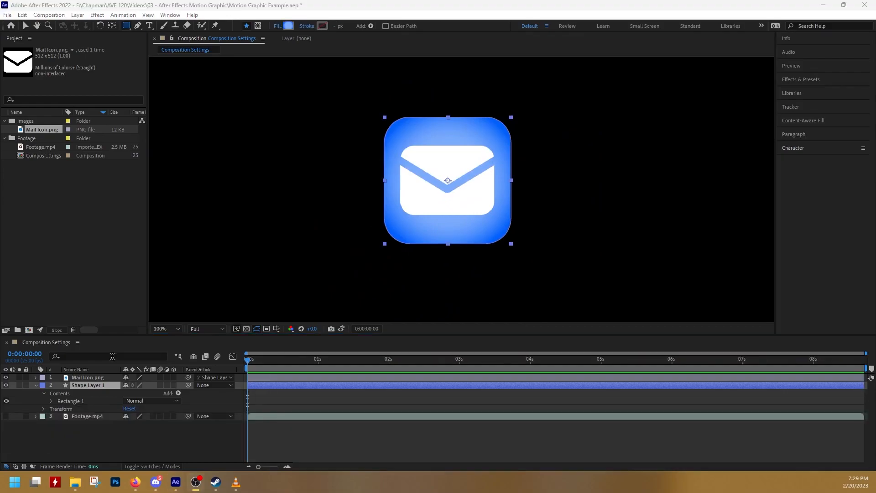
Try drawing a second rounded rectangle inside Shape Layer 1, over the square's lower-right corner, and undo it
{"action": "left_click", "coordinate": [113, 385]}
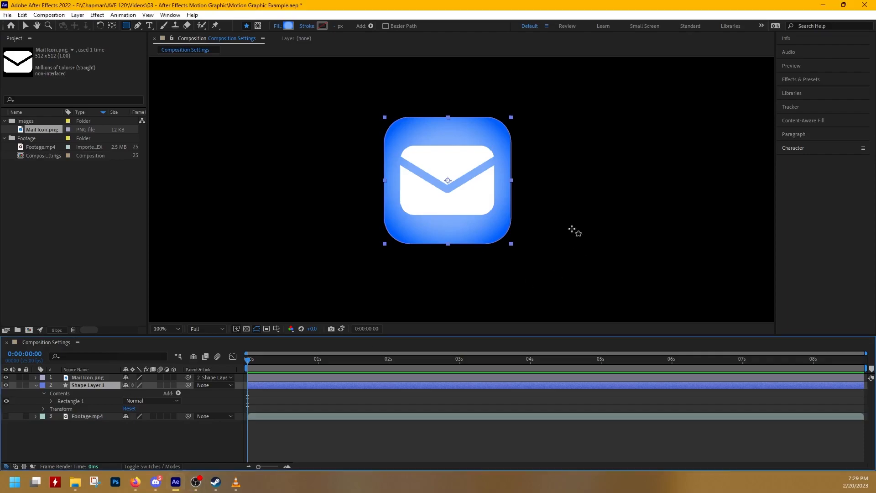
{"action": "left_click_drag", "start_coordinate": [447, 215], "coordinate": [545, 287]}
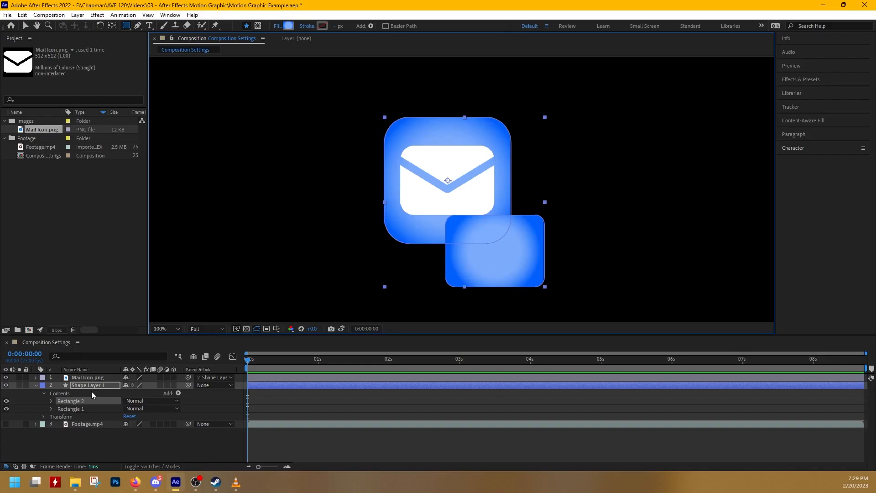
{"action": "left_click_drag", "start_coordinate": [73, 401], "coordinate": [84, 413]}
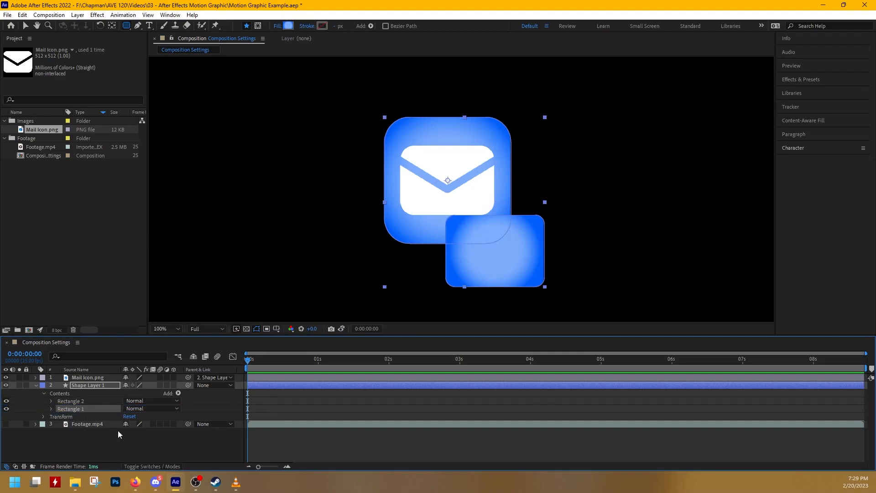
{"action": "key", "text": "ctrl+z"}
{"action": "key", "text": "ctrl+z"}
Try drawing a rounded rectangle with no layer selected, as a separate shape layer over the mail icon
{"action": "left_click", "coordinate": [92, 442]}
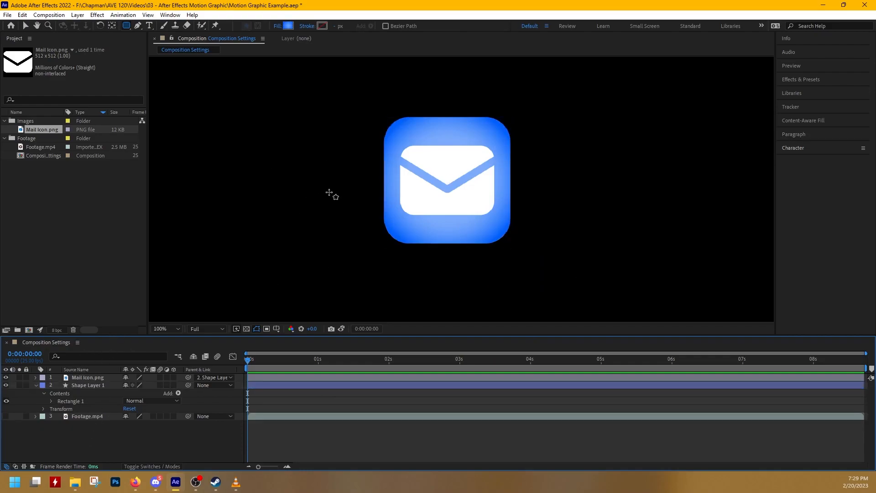
{"action": "mouse_move", "coordinate": [443, 187]}
{"action": "left_mouse_down"}
{"action": "mouse_move", "coordinate": [580, 293]}
{"action": "mouse_move", "coordinate": [563, 289]}
{"action": "left_mouse_up"}
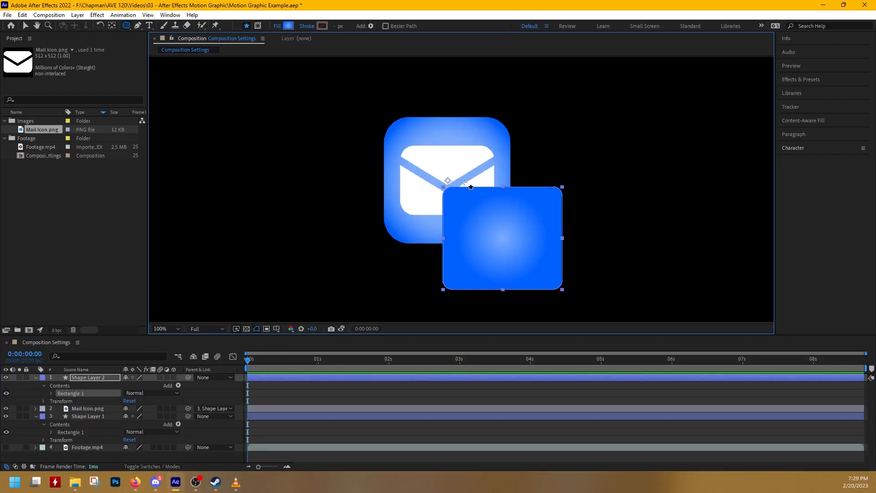
{"action": "left_click_drag", "start_coordinate": [457, 184], "coordinate": [472, 213]}
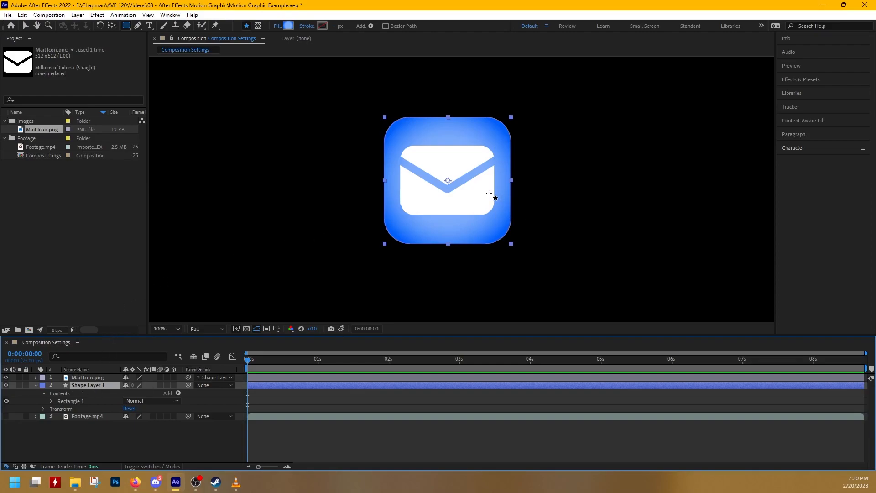
Draw a small rounded rectangle within Shape Layer 1, overlapping the blue square's lower-right corner, and expand its properties
{"action": "left_click", "coordinate": [55, 392]}
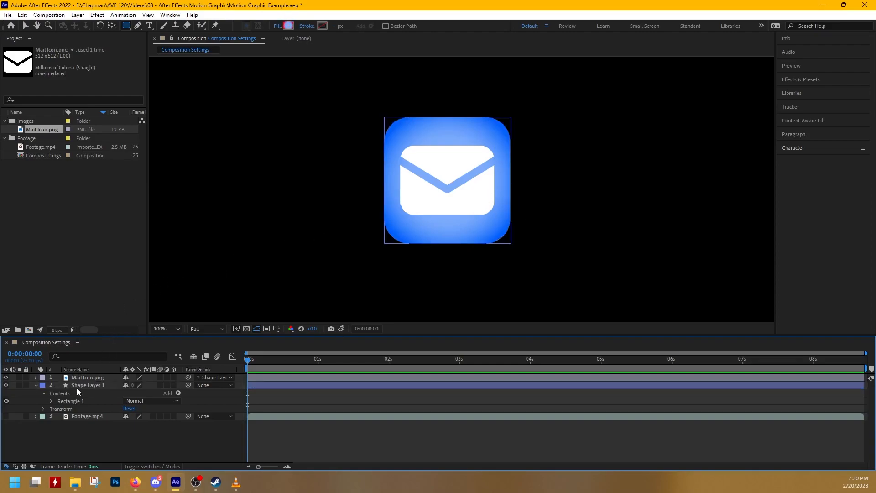
{"action": "left_click", "coordinate": [81, 386]}
{"action": "mouse_move", "coordinate": [469, 227]}
{"action": "left_mouse_down"}
{"action": "mouse_move", "coordinate": [524, 267]}
{"action": "mouse_move", "coordinate": [520, 272]}
{"action": "left_mouse_up"}
{"action": "left_click", "coordinate": [51, 401]}
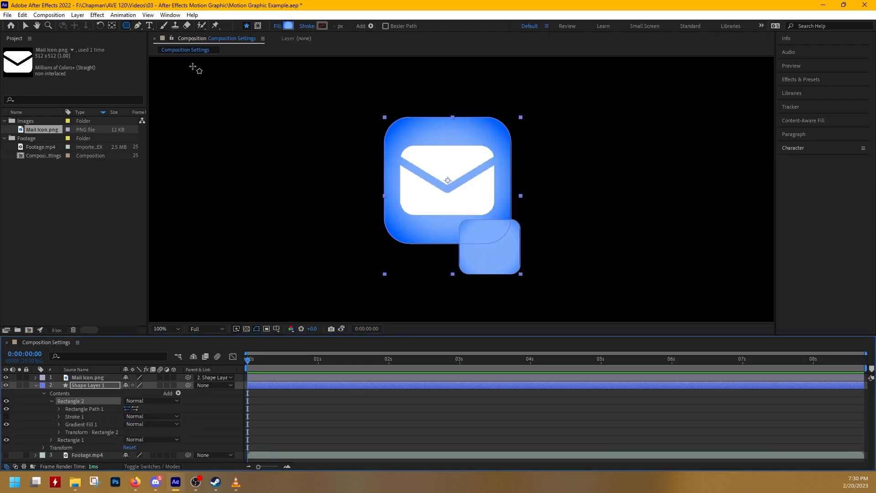
Recolour the small rectangle's radial gradient from FF7D7D to FF0000, deleting the middle colour stops, and shorten the gradient to the shape's edge
{"action": "left_click", "coordinate": [25, 28]}
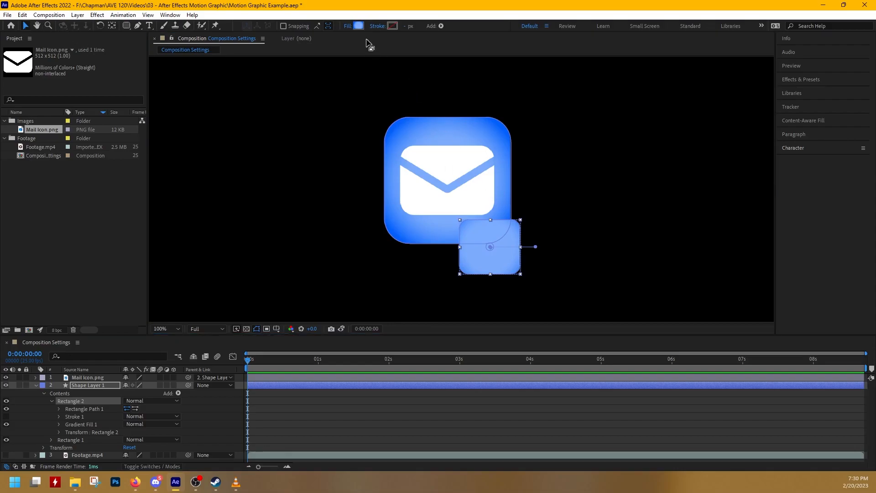
{"action": "left_click", "coordinate": [359, 26]}
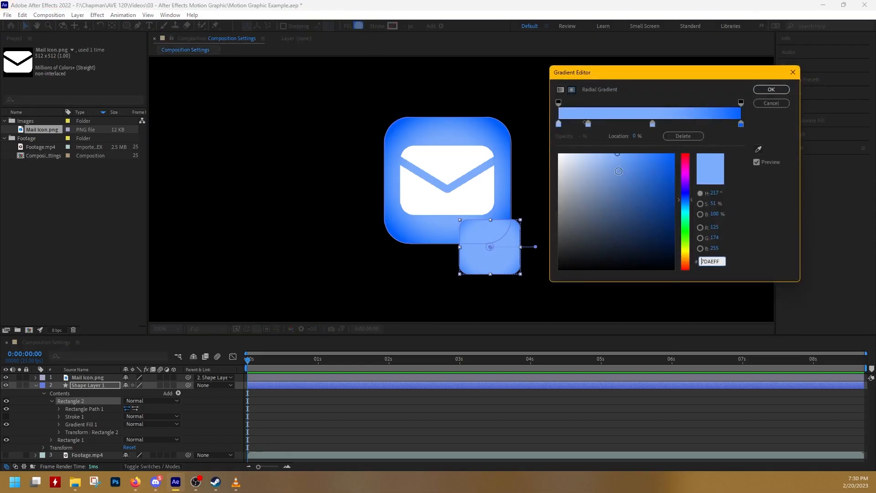
{"action": "left_click", "coordinate": [686, 269]}
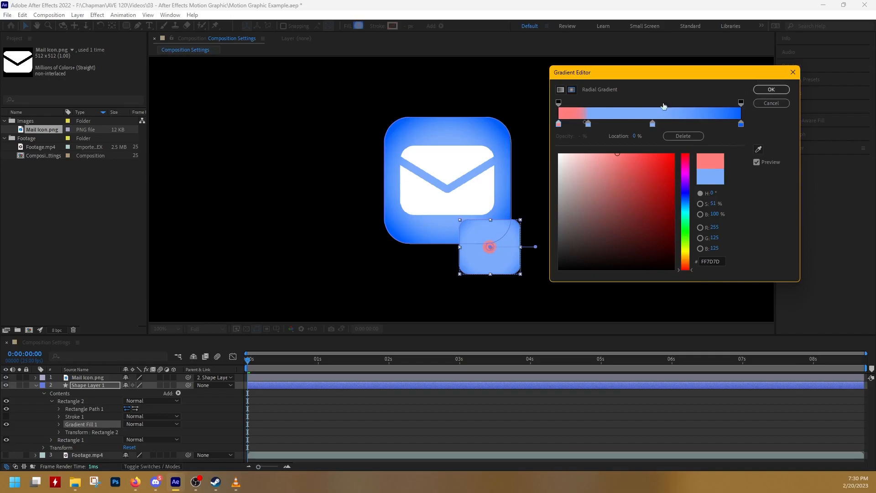
{"action": "left_click", "coordinate": [737, 123]}
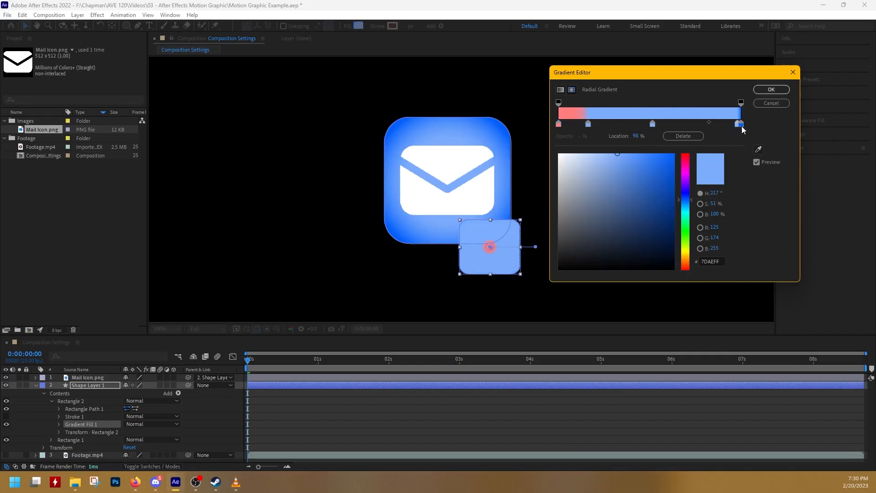
{"action": "left_click", "coordinate": [700, 135]}
{"action": "left_click", "coordinate": [652, 124]}
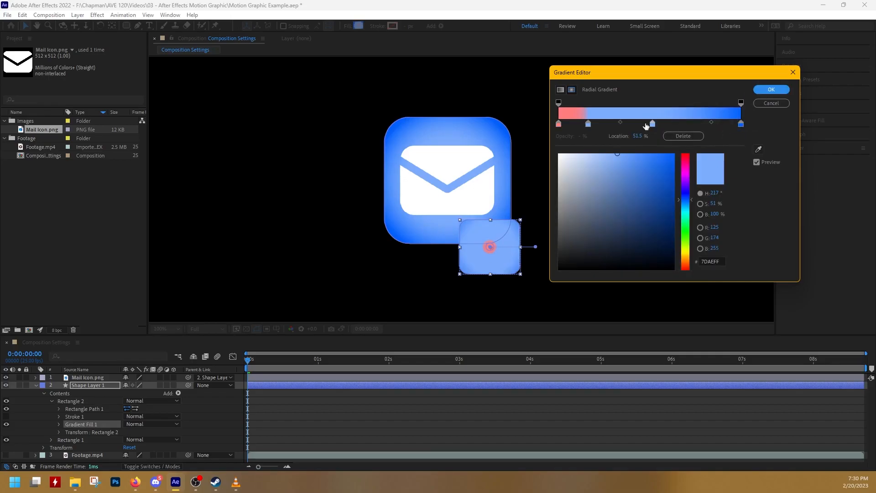
{"action": "left_click", "coordinate": [670, 137]}
{"action": "left_click", "coordinate": [589, 124]}
{"action": "left_click", "coordinate": [674, 136]}
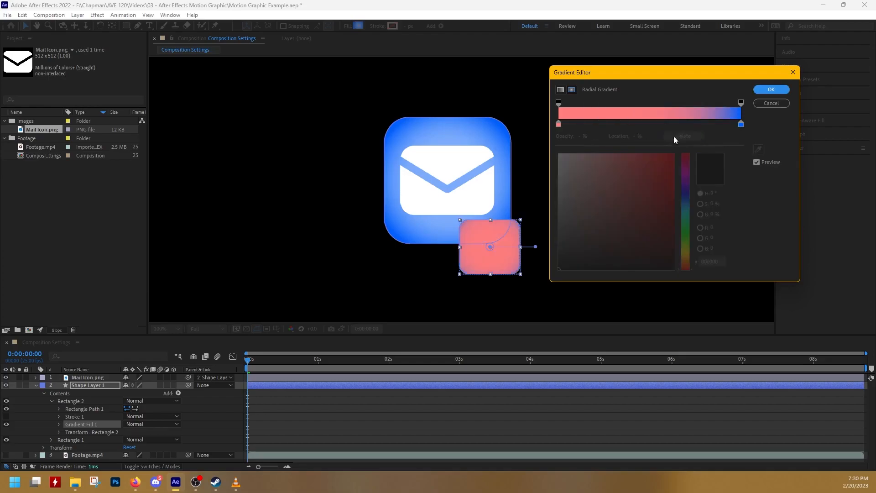
{"action": "left_click", "coordinate": [741, 124]}
{"action": "left_click_drag", "start_coordinate": [687, 200], "coordinate": [687, 273]}
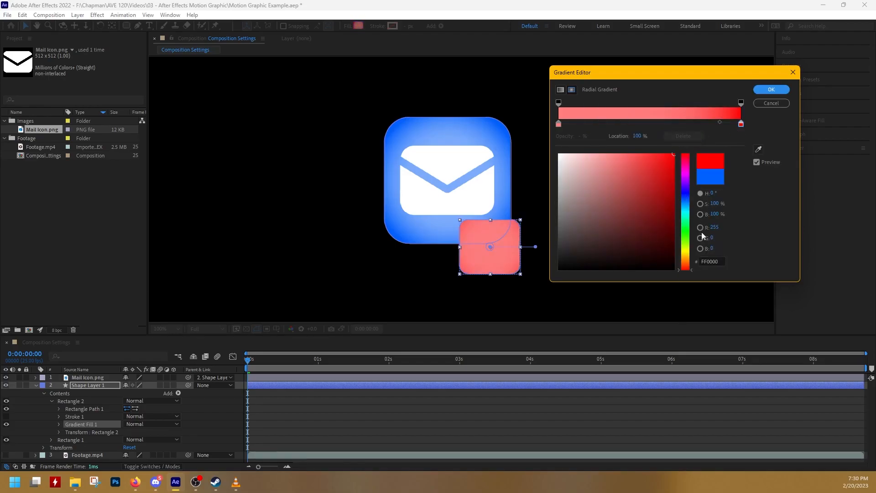
{"action": "left_click", "coordinate": [770, 90]}
{"action": "left_click_drag", "start_coordinate": [532, 247], "coordinate": [516, 247]}
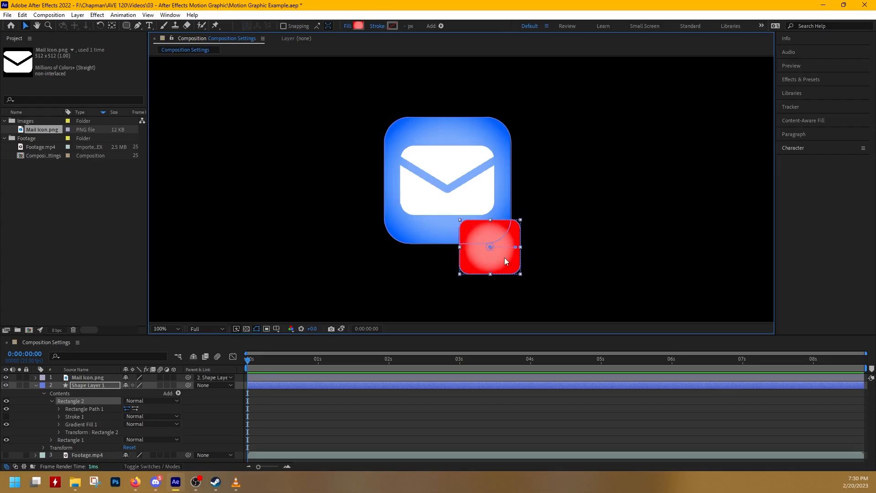
Switch the small rectangle's fill to a solid colour and make it red
{"action": "left_click", "coordinate": [358, 26]}
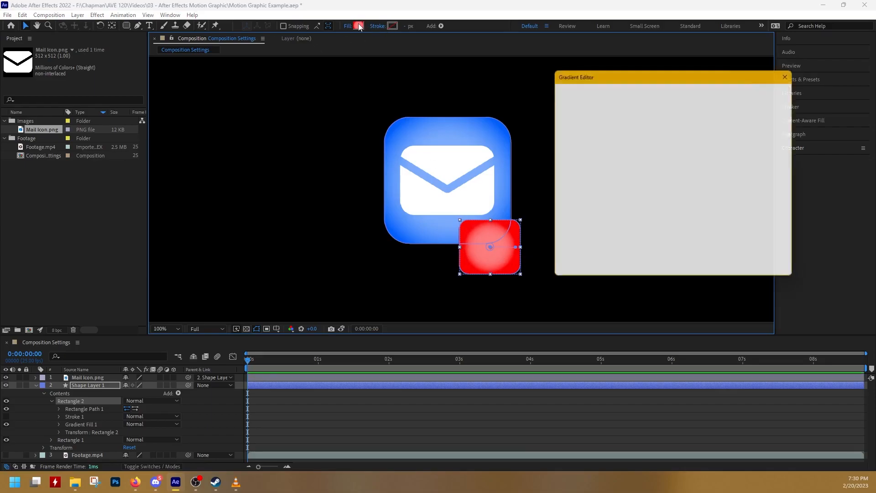
{"action": "left_click", "coordinate": [767, 105]}
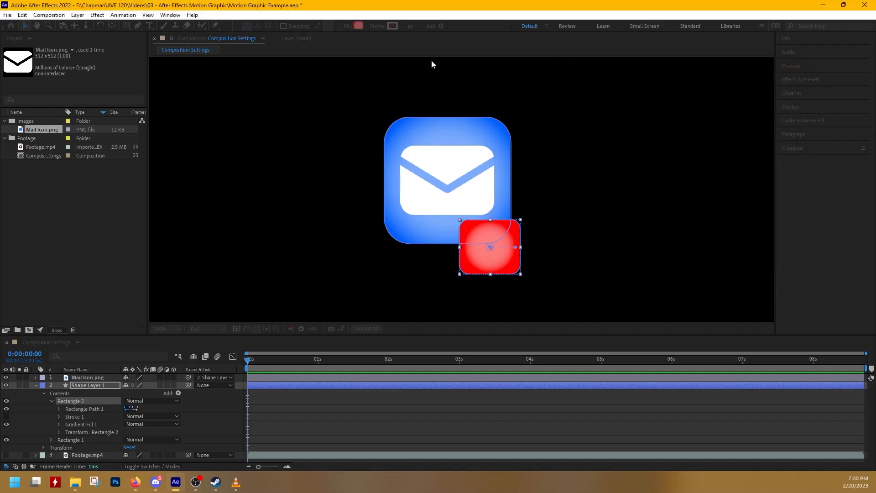
{"action": "left_click", "coordinate": [347, 26]}
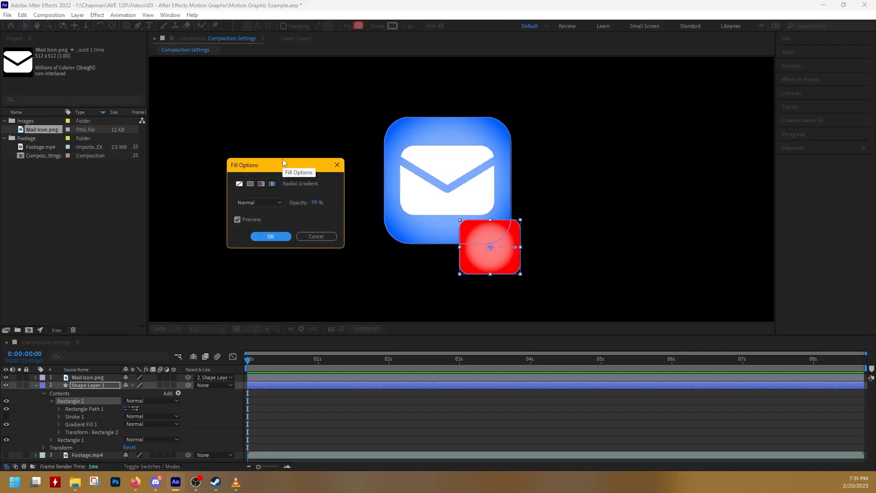
{"action": "left_click", "coordinate": [252, 184]}
{"action": "left_click", "coordinate": [270, 237]}
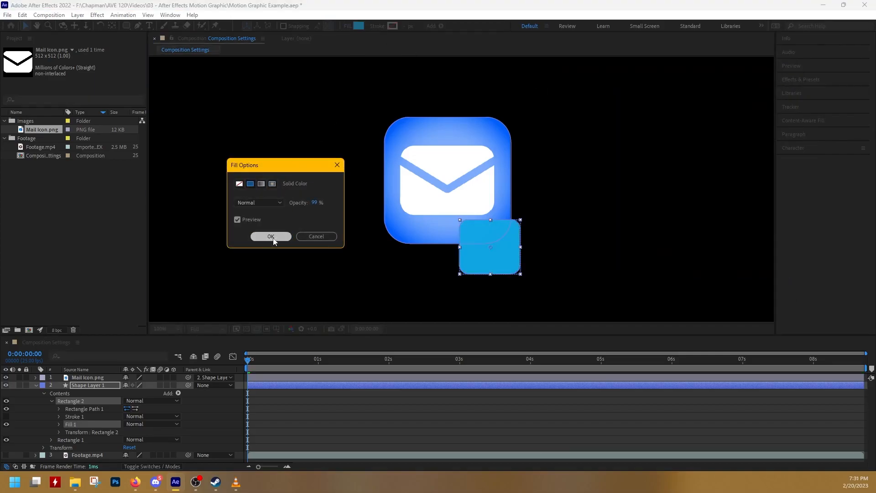
{"action": "left_click", "coordinate": [359, 26]}
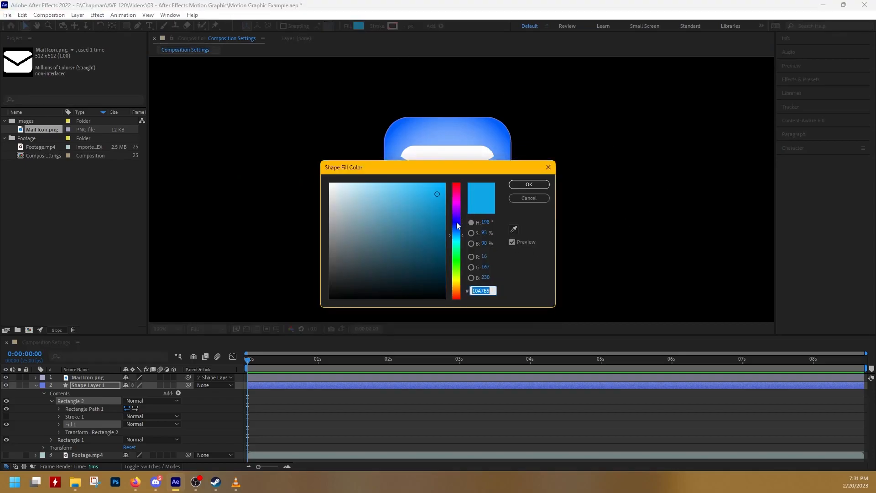
{"action": "left_click_drag", "start_coordinate": [456, 222], "coordinate": [481, 161]}
{"action": "left_click", "coordinate": [521, 184]}
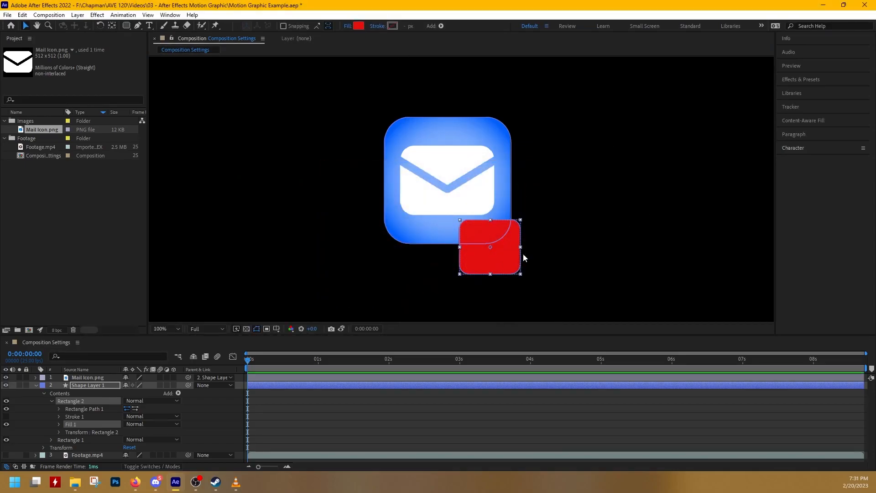
Set the red rectangle's path size to 50 by 50, and scale it up over the blue square's lower-right corner
{"action": "left_click", "coordinate": [59, 410]}
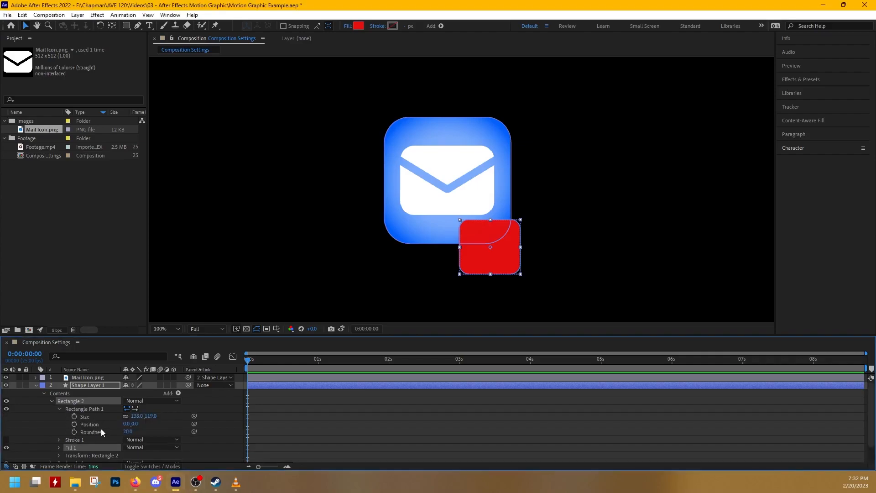
{"action": "left_click_drag", "start_coordinate": [131, 416], "coordinate": [133, 416]}
{"action": "left_click", "coordinate": [132, 416]}
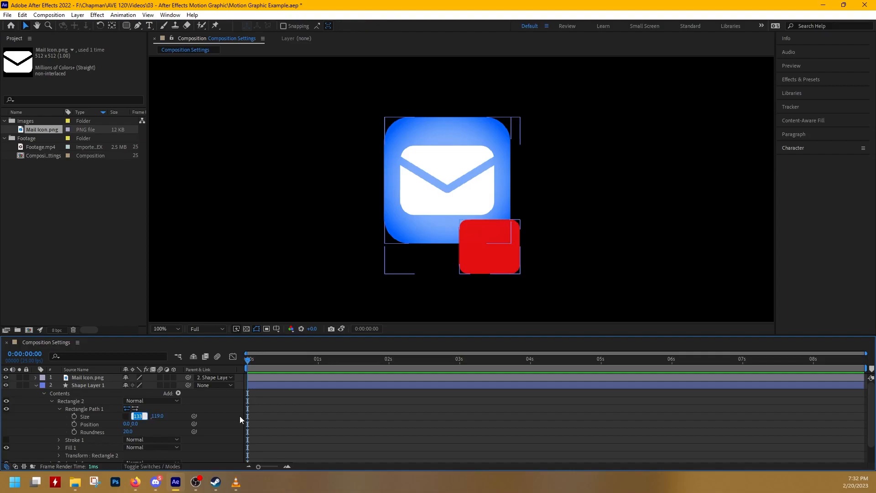
{"action": "type", "text": "50"}
{"action": "left_click", "coordinate": [160, 417]}
{"action": "type", "text": "50"}
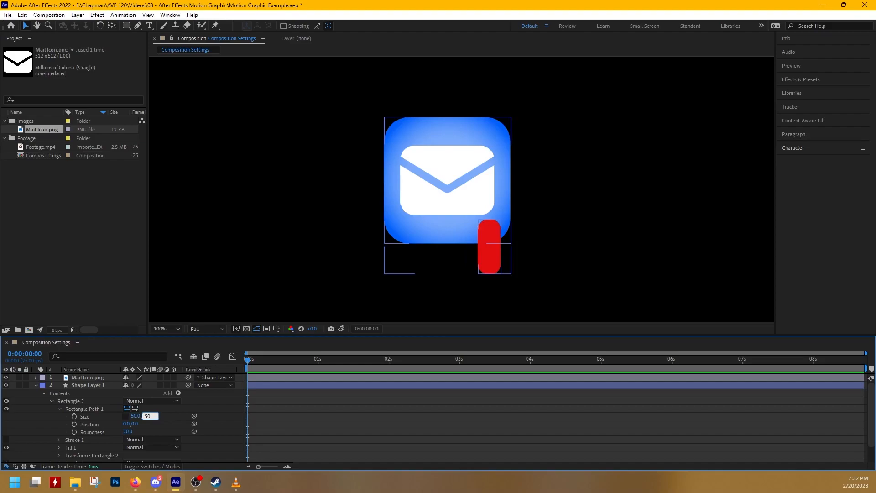
{"action": "key", "text": "Return"}
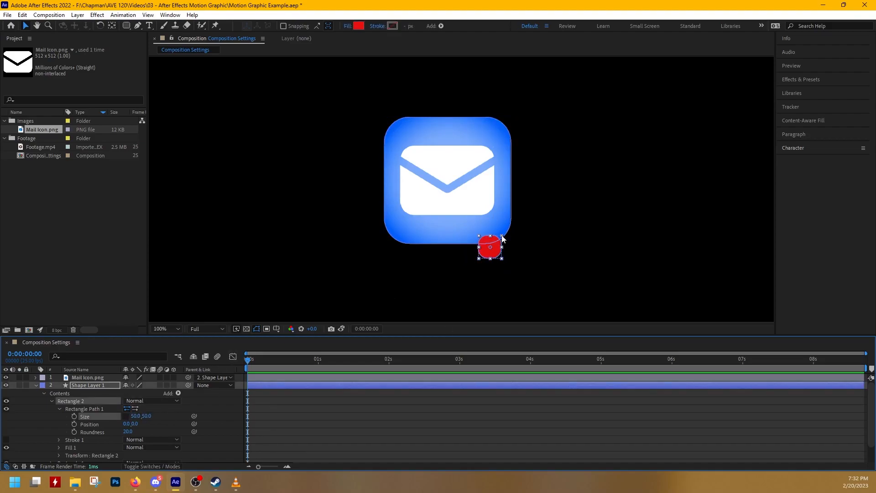
{"action": "mouse_move", "coordinate": [502, 239]}
{"action": "left_mouse_down"}
{"action": "mouse_move", "coordinate": [521, 227]}
{"action": "mouse_move", "coordinate": [504, 235]}
{"action": "mouse_move", "coordinate": [518, 224]}
{"action": "mouse_move", "coordinate": [504, 228]}
{"action": "left_mouse_up"}
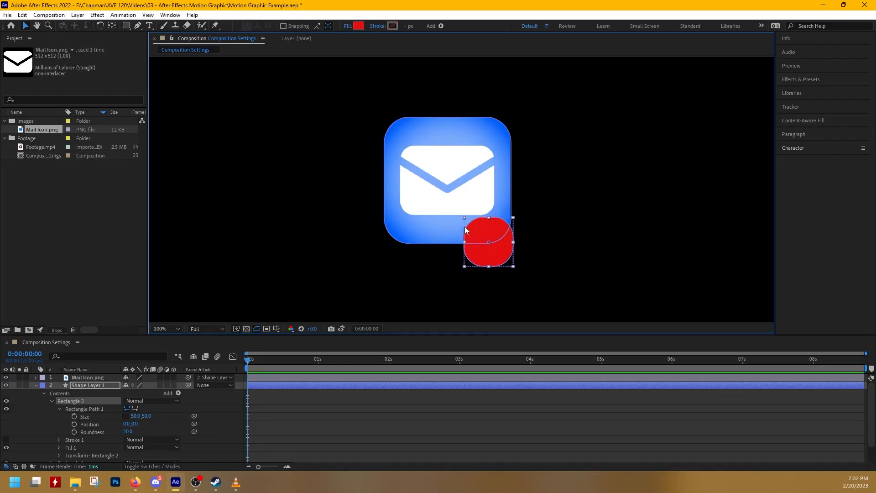
Add a Size keyframe to the red rectangle's path at 2 seconds
{"action": "left_click", "coordinate": [250, 363]}
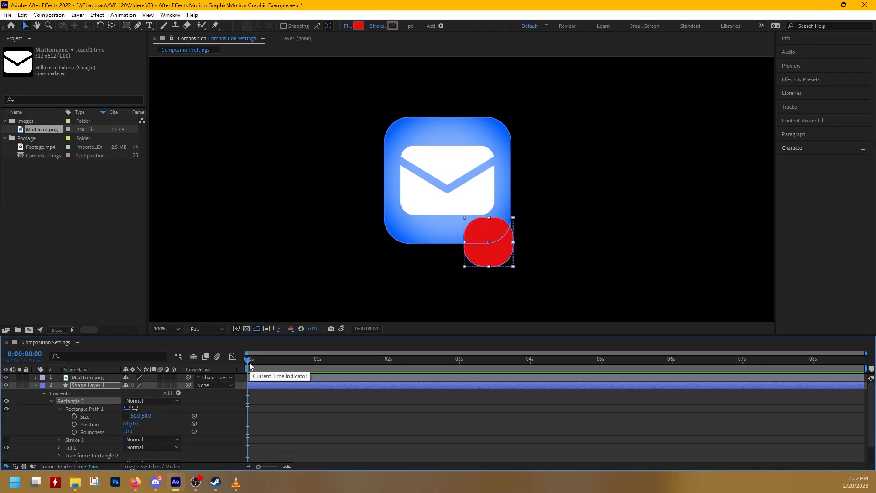
{"action": "left_click_drag", "start_coordinate": [249, 363], "coordinate": [390, 413]}
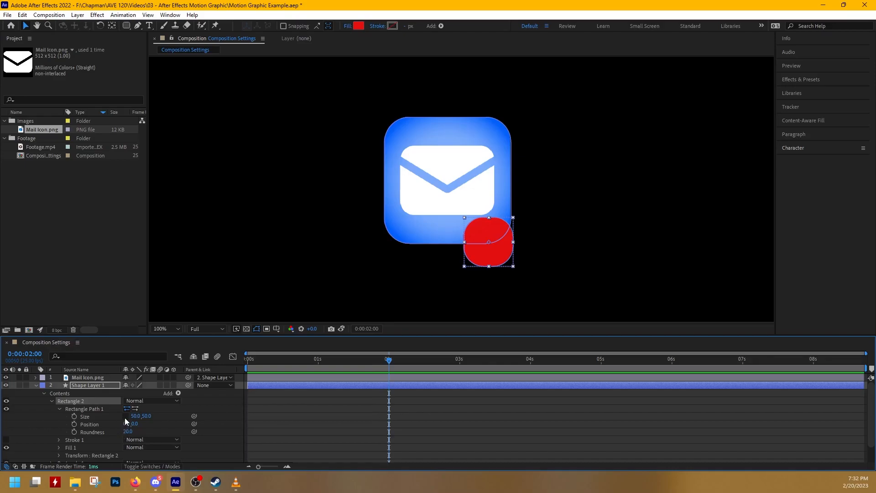
{"action": "left_click", "coordinate": [73, 416]}
Add a second Size keyframe at 5 seconds with the red rectangle stretched into a wide bar, and apply Easy Ease
{"action": "left_click_drag", "start_coordinate": [390, 360], "coordinate": [601, 380]}
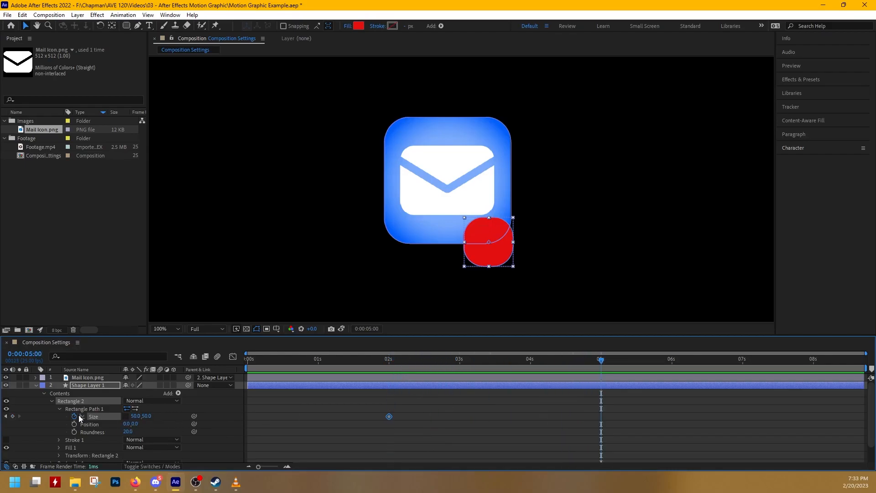
{"action": "left_click", "coordinate": [13, 416]}
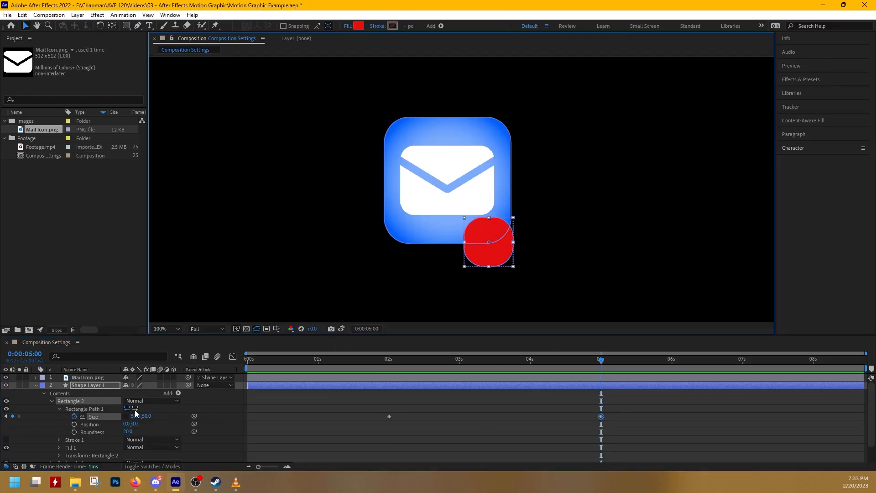
{"action": "left_click_drag", "start_coordinate": [136, 417], "coordinate": [628, 407]}
{"action": "key", "text": "F9"}
{"action": "left_click_drag", "start_coordinate": [600, 361], "coordinate": [391, 368]}
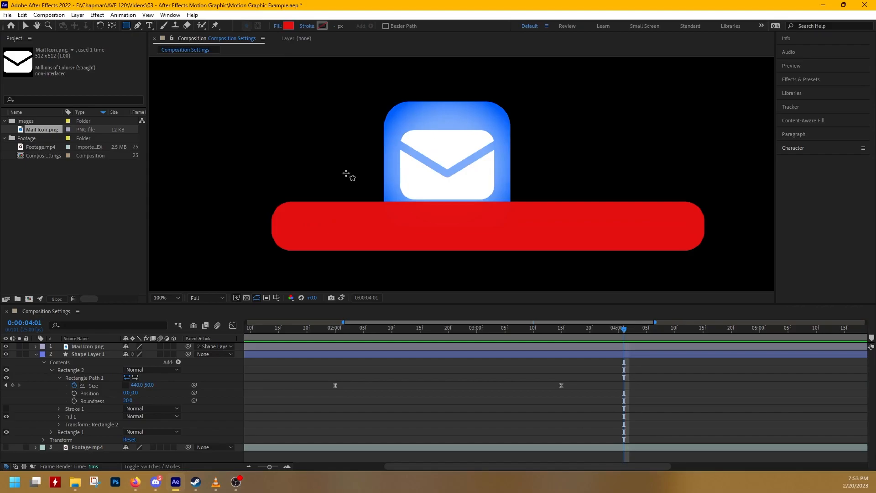
Add a text layer reading a plus sign followed by a long row of 9s, and position it inside the red bar
{"action": "left_click", "coordinate": [150, 26]}
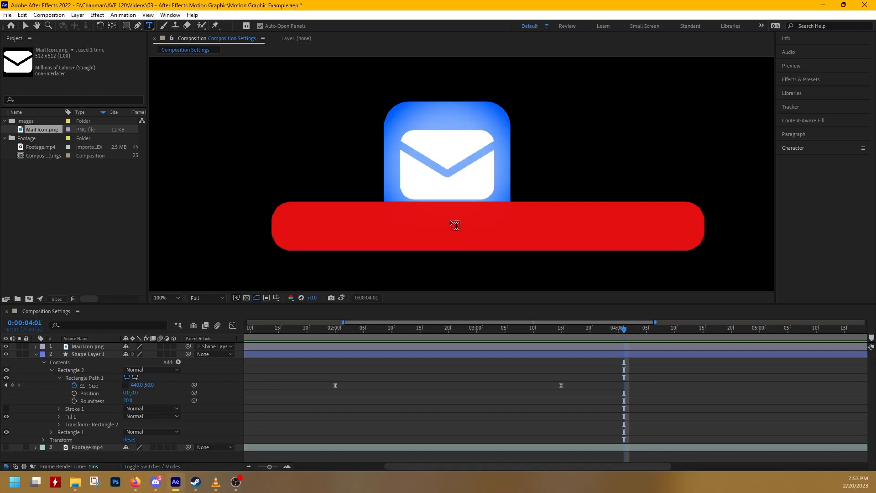
{"action": "left_click", "coordinate": [475, 226]}
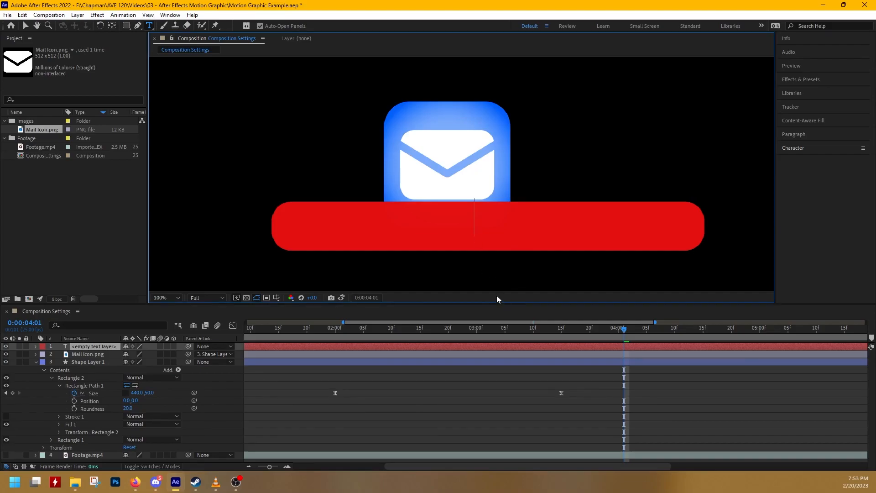
{"action": "type", "text": "+9999999999999999999"}
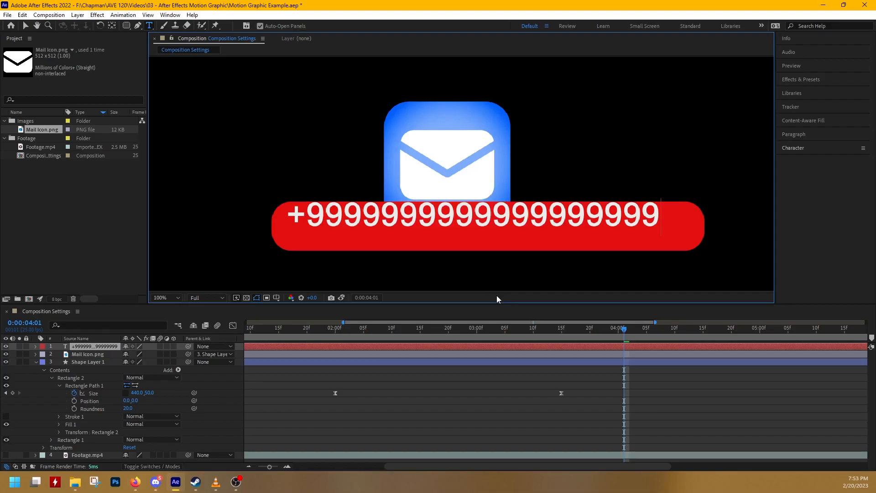
{"action": "type", "text": "99"}
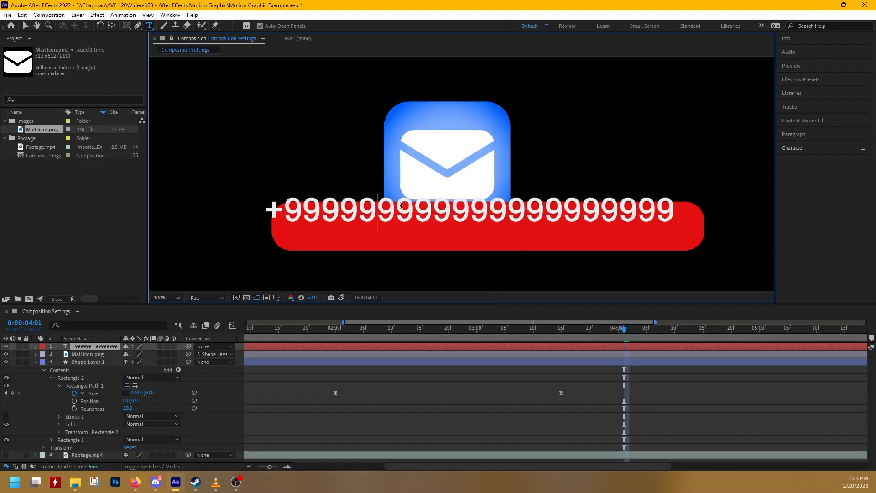
{"action": "left_click_drag", "start_coordinate": [312, 119], "coordinate": [323, 135]}
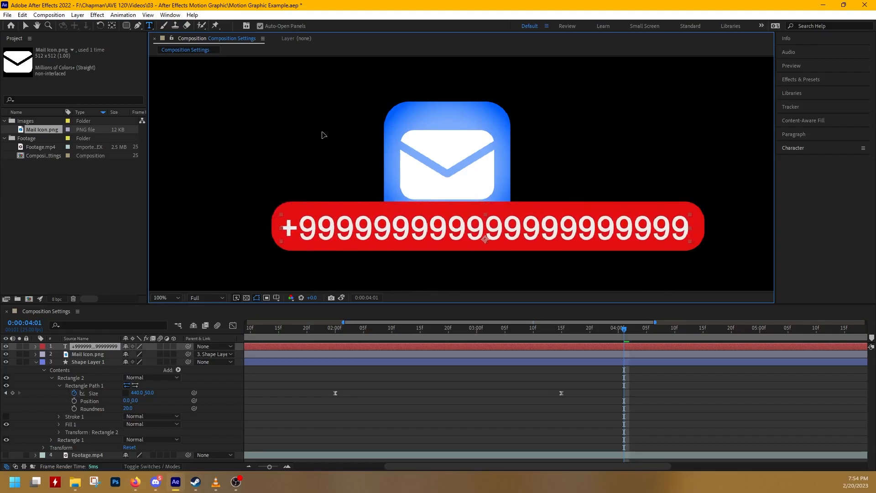
Try moving the row-of-9s text down off the red bar, and move it back inside the bar
{"action": "double_click", "coordinate": [318, 225]}
{"action": "left_click", "coordinate": [318, 225]}
{"action": "double_click", "coordinate": [310, 221]}
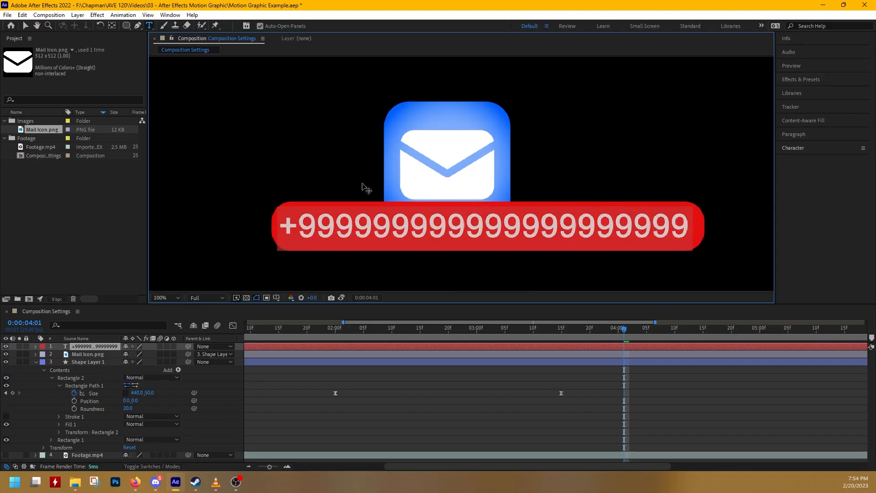
{"action": "left_click_drag", "start_coordinate": [295, 131], "coordinate": [251, 163]}
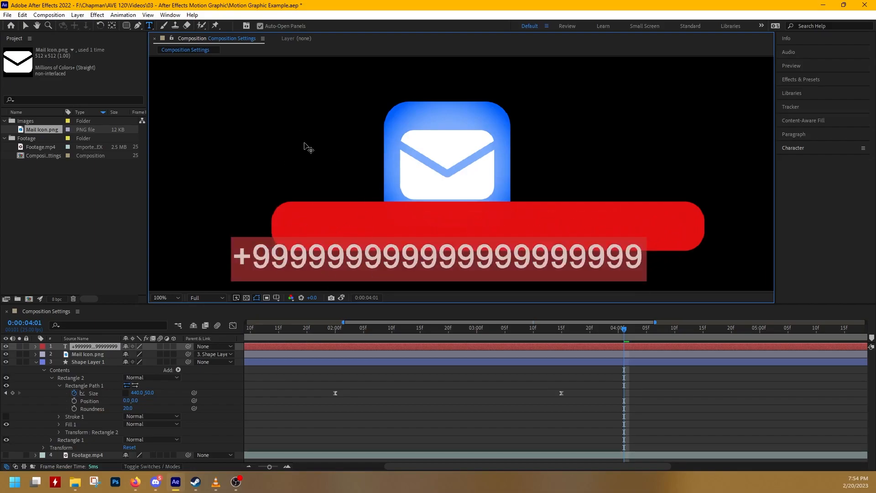
{"action": "key", "text": "Escape"}
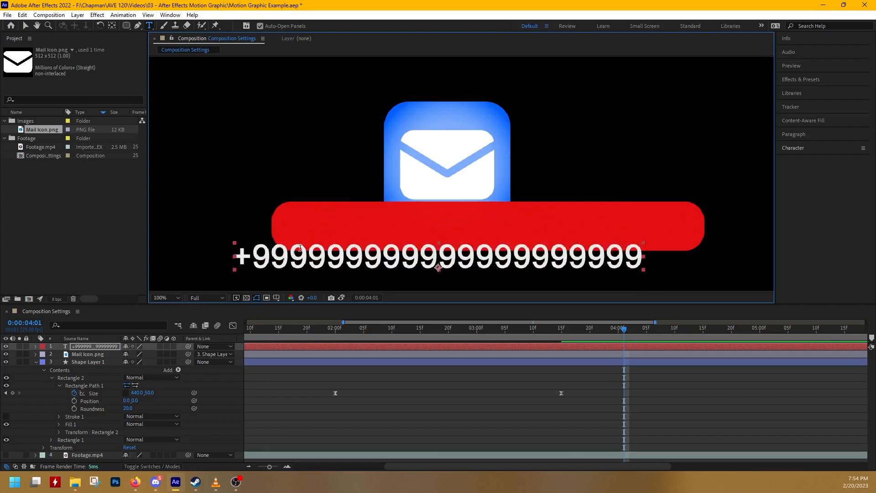
{"action": "left_click_drag", "start_coordinate": [250, 221], "coordinate": [294, 185]}
Select all of the text in the red bar and left-align its paragraph
{"action": "double_click", "coordinate": [328, 227]}
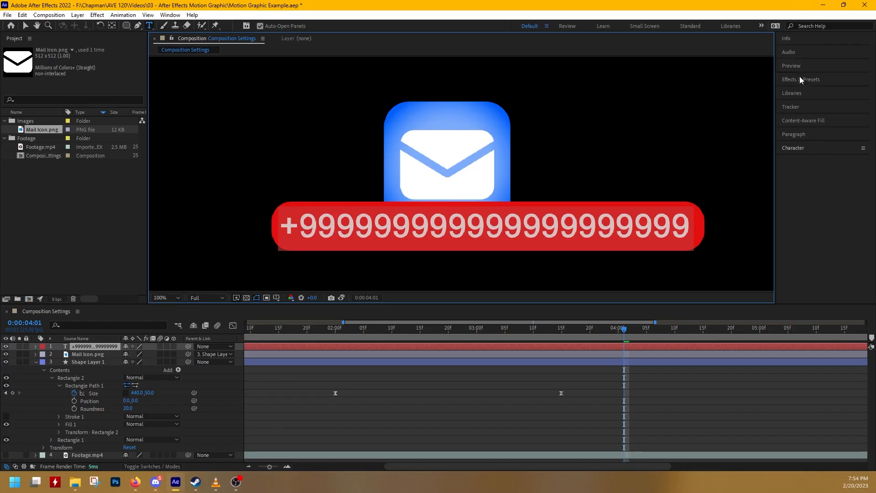
{"action": "left_click", "coordinate": [802, 135]}
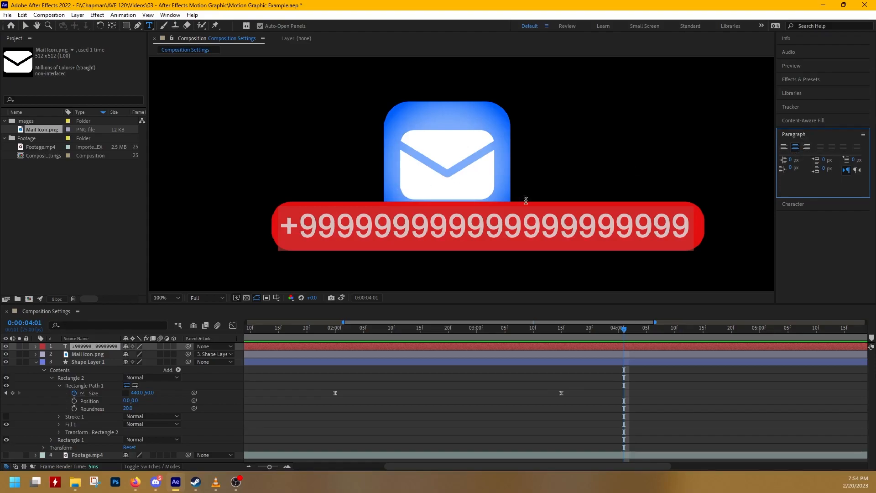
{"action": "left_click", "coordinate": [785, 149]}
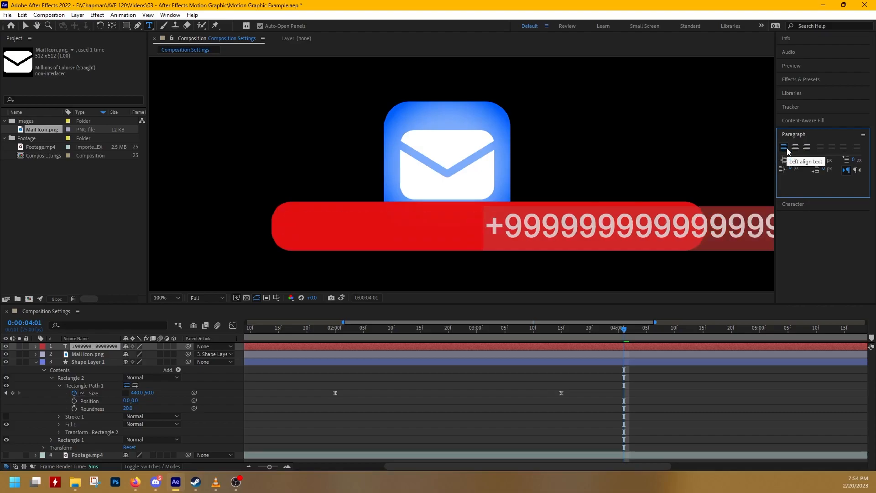
Try right alignment on the selected row-of-9s text, and center its paragraph
{"action": "left_click", "coordinate": [807, 147]}
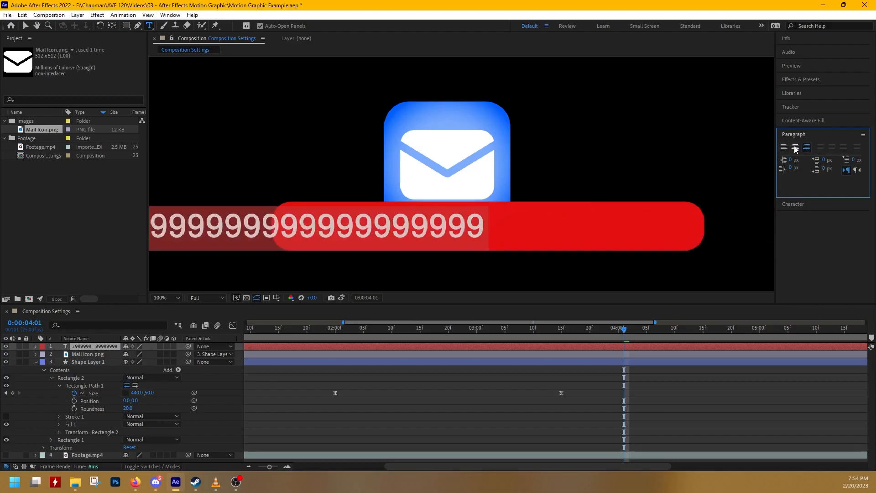
{"action": "left_click", "coordinate": [795, 148]}
{"action": "left_click", "coordinate": [797, 135]}
Set the vertical scale of the row-of-9s text to 124%
{"action": "left_click", "coordinate": [803, 149]}
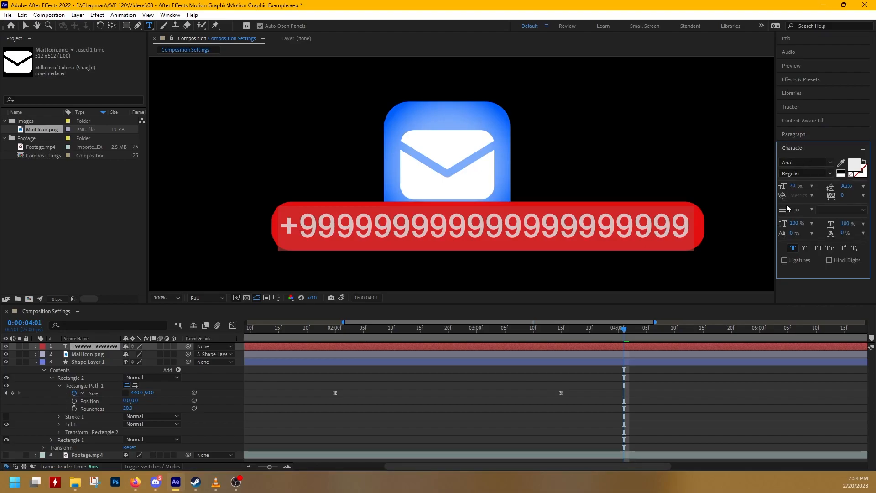
{"action": "mouse_move", "coordinate": [794, 186]}
{"action": "left_mouse_down"}
{"action": "mouse_move", "coordinate": [783, 185]}
{"action": "mouse_move", "coordinate": [807, 186]}
{"action": "mouse_move", "coordinate": [799, 186]}
{"action": "left_mouse_up"}
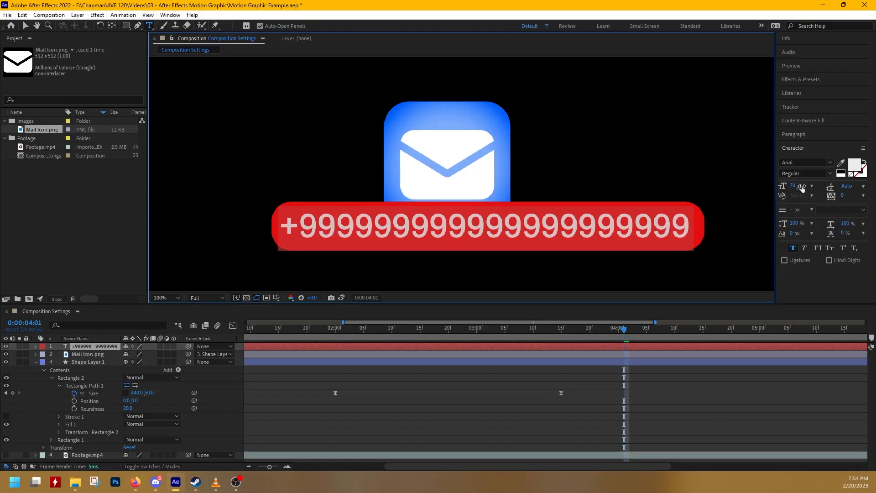
{"action": "mouse_move", "coordinate": [795, 223]}
{"action": "left_mouse_down"}
{"action": "mouse_move", "coordinate": [765, 223]}
{"action": "mouse_move", "coordinate": [821, 224]}
{"action": "mouse_move", "coordinate": [802, 224]}
{"action": "left_mouse_up"}
{"action": "left_click", "coordinate": [572, 183]}
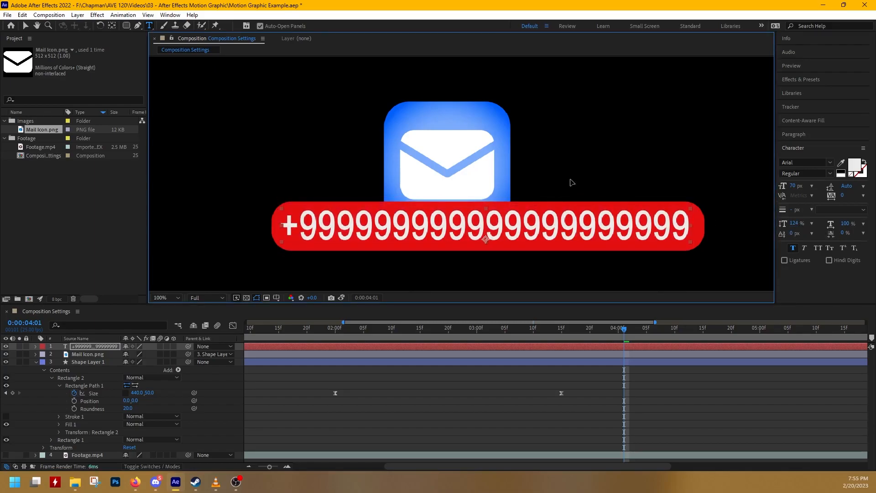
Select all of the row-of-9s text and try its horizontal scale, faux italic and faux bold settings
{"action": "key", "text": "ctrl+a"}
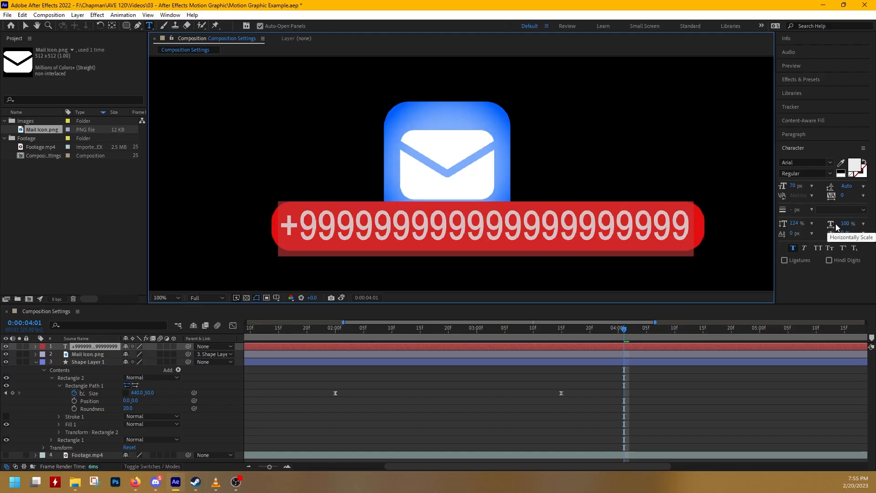
{"action": "left_click_drag", "start_coordinate": [832, 227], "coordinate": [831, 223]}
{"action": "left_click", "coordinate": [804, 248]}
{"action": "left_click", "coordinate": [804, 248]}
{"action": "left_click", "coordinate": [792, 249]}
{"action": "left_click", "coordinate": [792, 249]}
{"action": "left_click", "coordinate": [803, 247]}
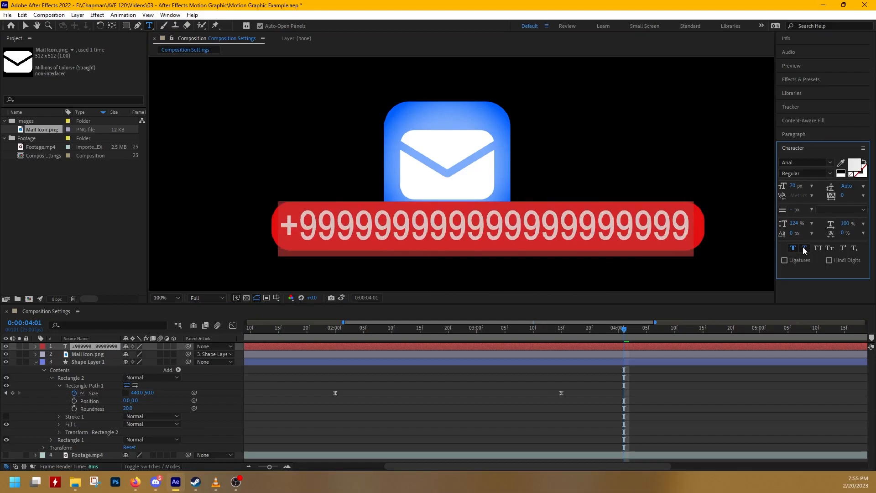
Browse the available fonts and choose Arial for the selected text
{"action": "left_click", "coordinate": [830, 164]}
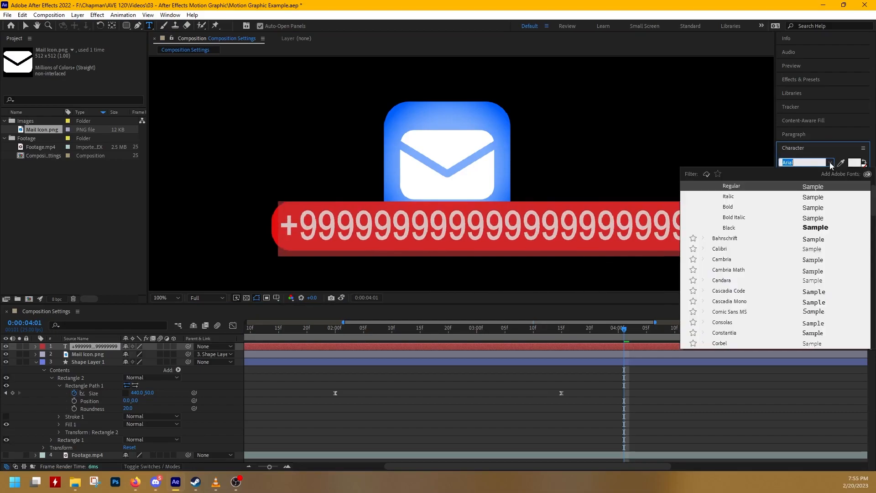
{"action": "scroll", "coordinate": [826, 231], "scroll_direction": "down", "scroll_amount": 2}
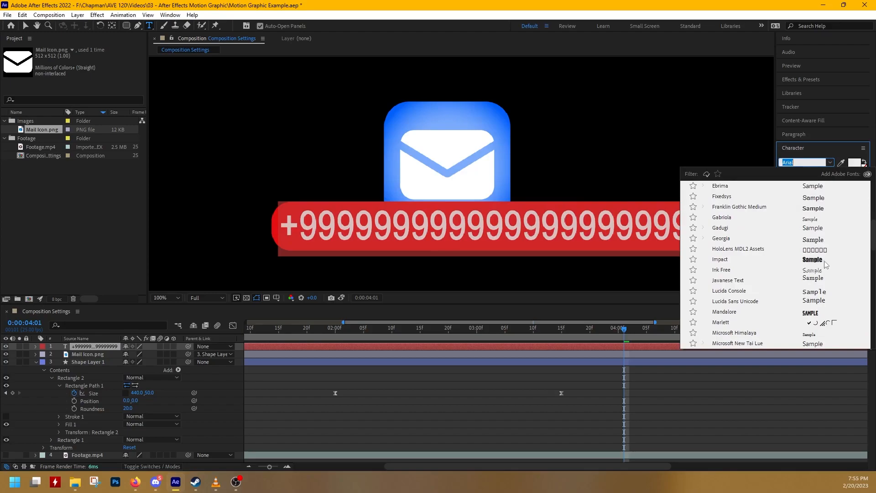
{"action": "scroll", "coordinate": [816, 261], "scroll_direction": "up", "scroll_amount": 3}
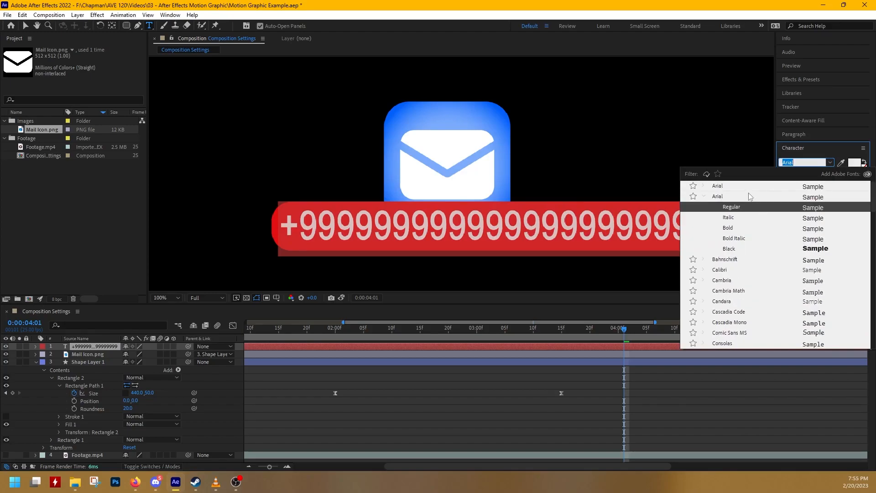
{"action": "left_click", "coordinate": [735, 198]}
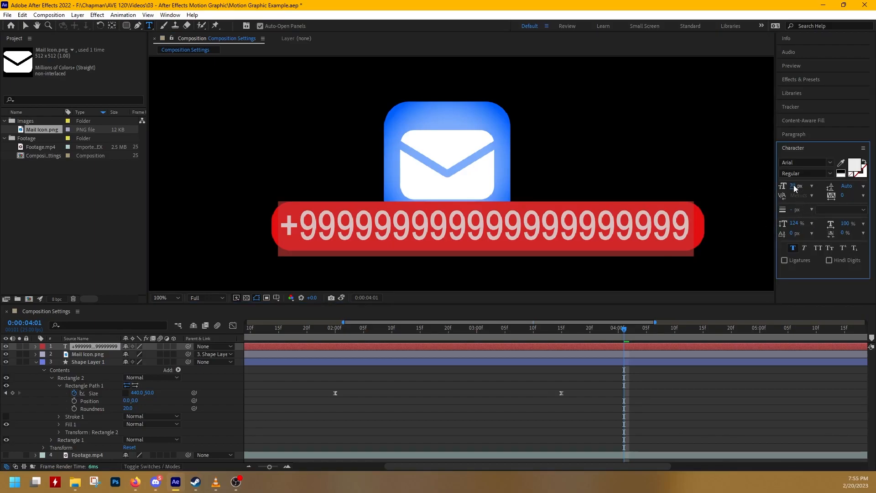
Set the font size of the row-of-9s text to 72 px and finish editing the text
{"action": "left_click_drag", "start_coordinate": [797, 186], "coordinate": [798, 186]}
{"action": "left_click", "coordinate": [682, 179]}
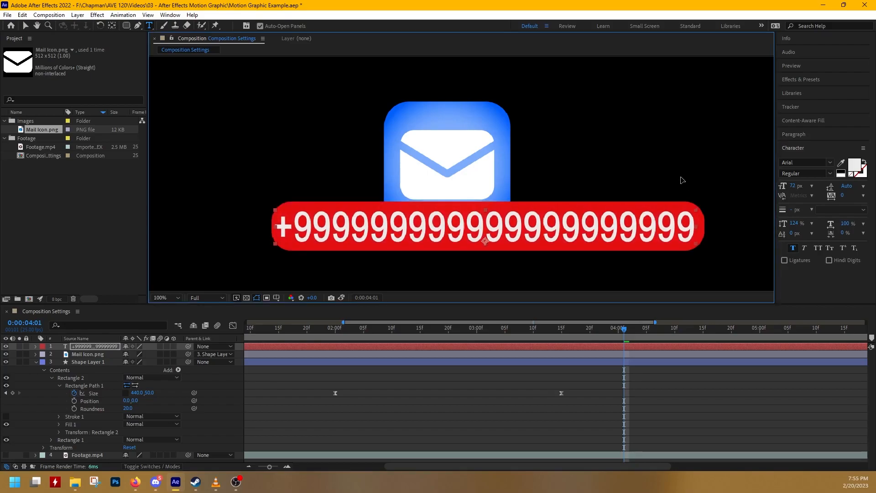
{"action": "key", "text": "ctrl+a"}
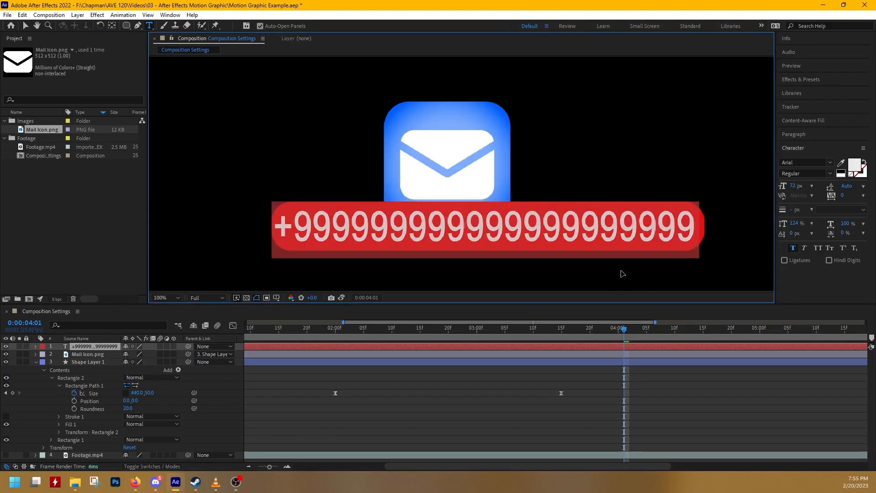
{"action": "left_click", "coordinate": [632, 362]}
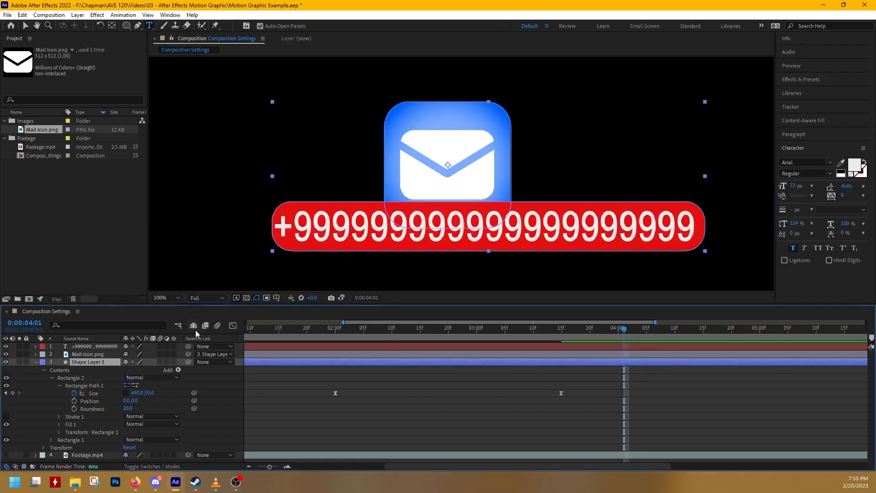
Add Opacity keyframes to the row-of-9s text layer at 0:00:03:18 and 0:00:04:05
{"action": "left_click_drag", "start_coordinate": [626, 331], "coordinate": [580, 407]}
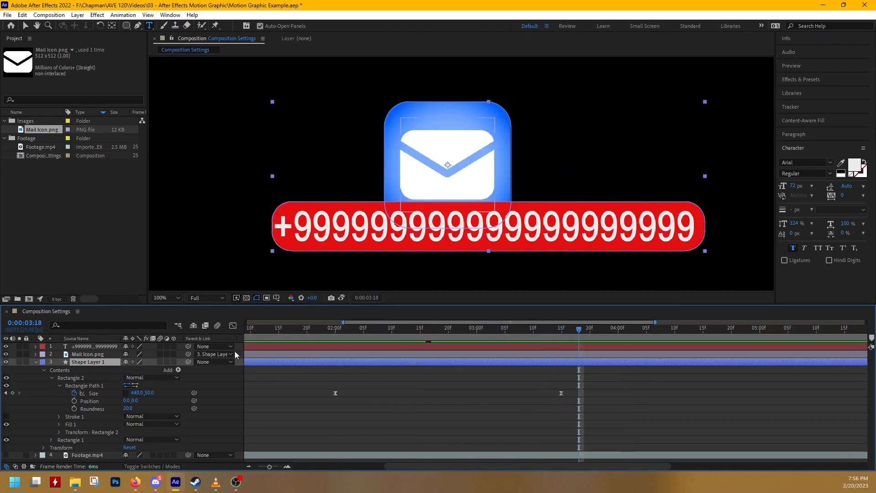
{"action": "left_click", "coordinate": [36, 363]}
{"action": "left_click", "coordinate": [36, 347]}
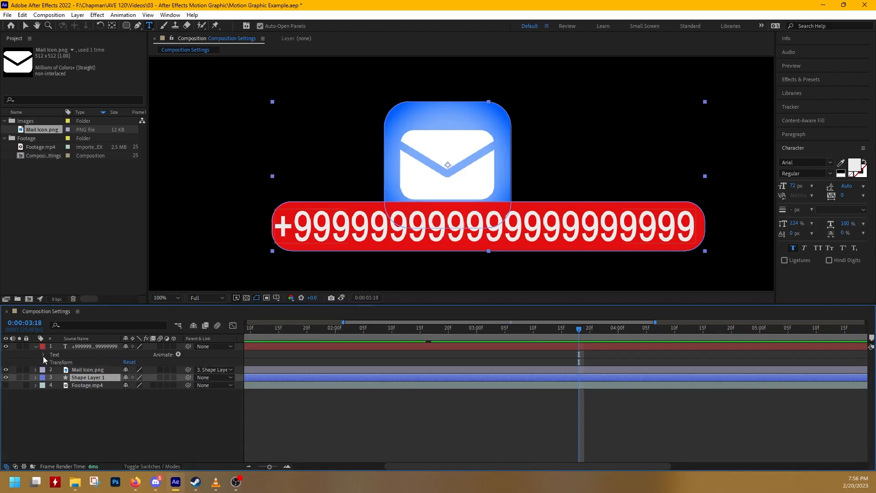
{"action": "left_click", "coordinate": [43, 362]}
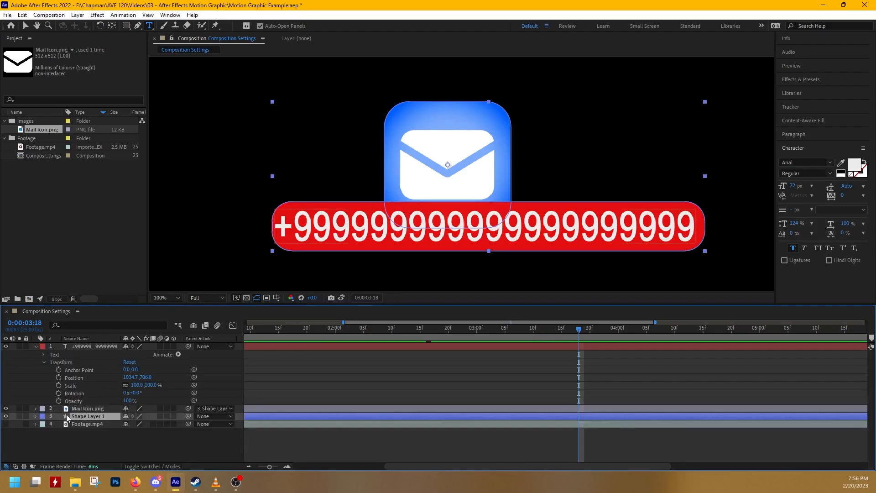
{"action": "left_click", "coordinate": [58, 401]}
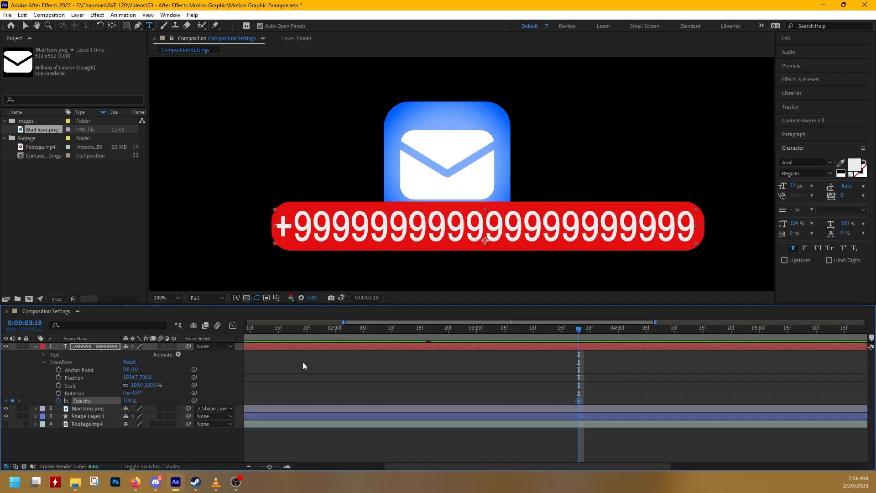
{"action": "left_click_drag", "start_coordinate": [580, 330], "coordinate": [646, 344]}
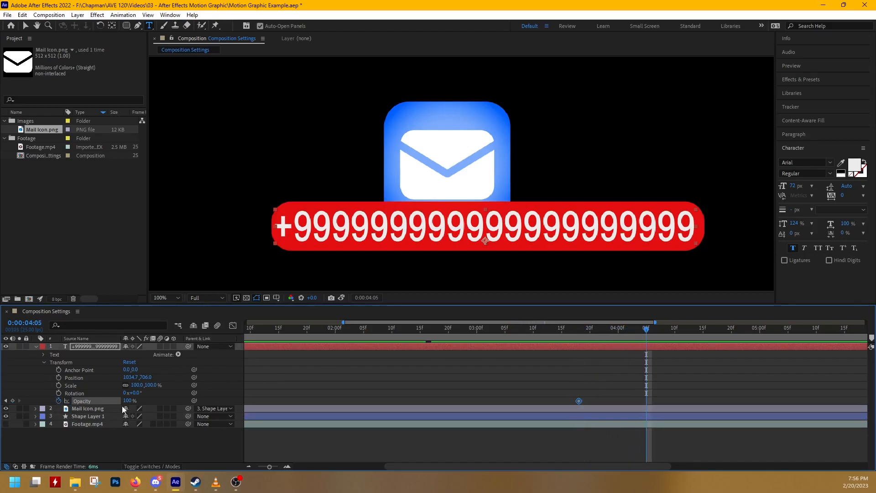
{"action": "left_click", "coordinate": [13, 401]}
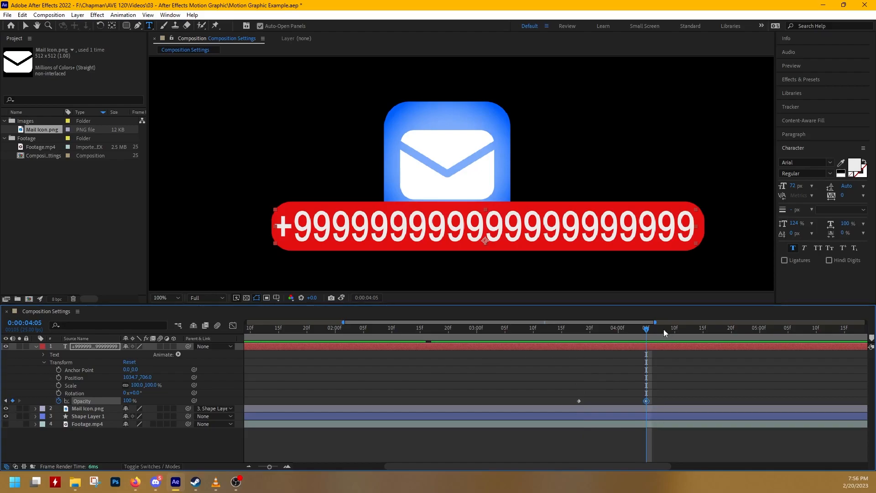
Return to the text layer's first Opacity keyframe and set its value to 0%
{"action": "left_click_drag", "start_coordinate": [649, 328], "coordinate": [630, 329]}
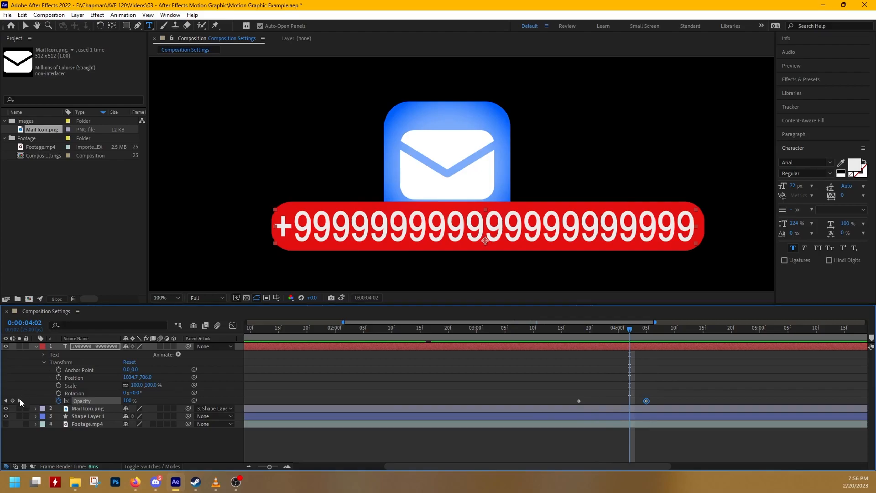
{"action": "left_click", "coordinate": [5, 402]}
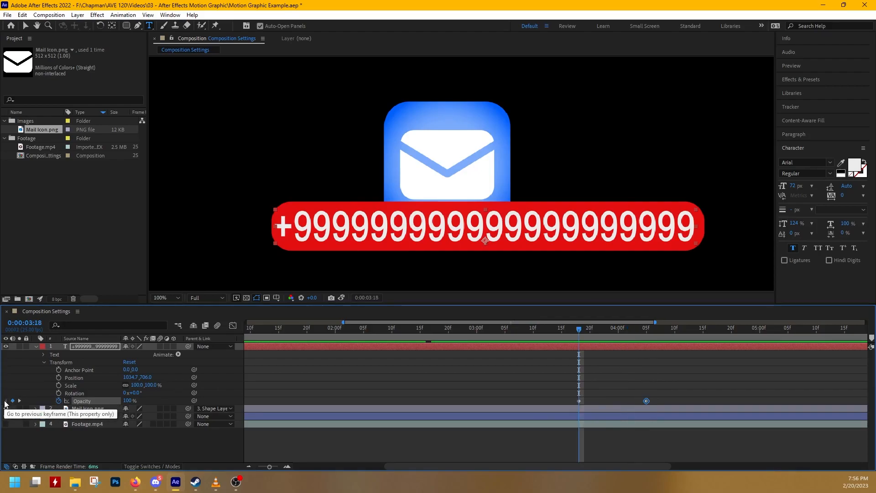
{"action": "left_click", "coordinate": [19, 401]}
{"action": "left_click", "coordinate": [6, 401]}
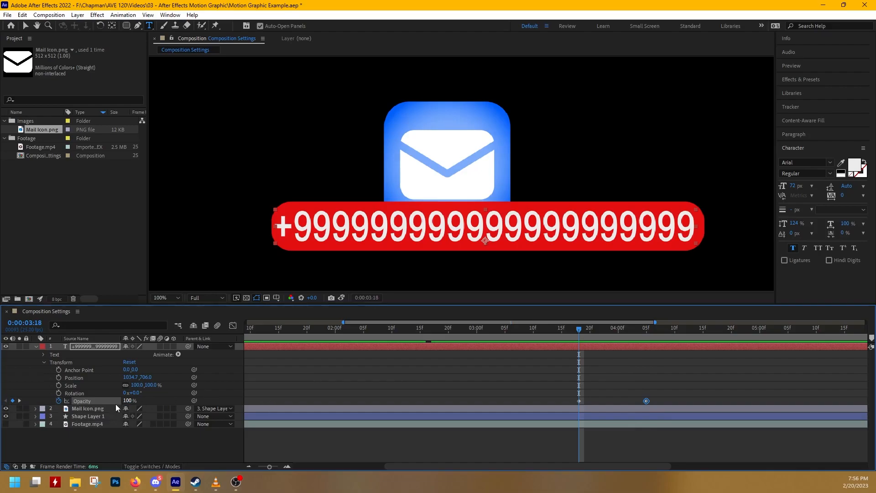
{"action": "left_click", "coordinate": [127, 400]}
{"action": "type", "text": "0"}
{"action": "key", "text": "Return"}
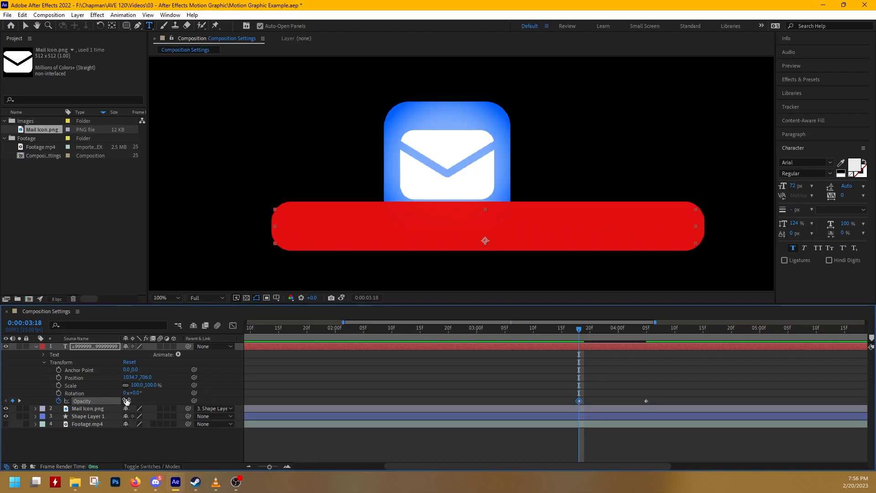
Apply Easy Ease to both Opacity keyframes of the text layer
{"action": "mouse_move", "coordinate": [579, 334]}
{"action": "left_mouse_down"}
{"action": "mouse_move", "coordinate": [642, 341]}
{"action": "mouse_move", "coordinate": [575, 343]}
{"action": "mouse_move", "coordinate": [584, 343]}
{"action": "left_mouse_up"}
{"action": "left_click", "coordinate": [721, 364]}
{"action": "left_click_drag", "start_coordinate": [721, 364], "coordinate": [544, 431]}
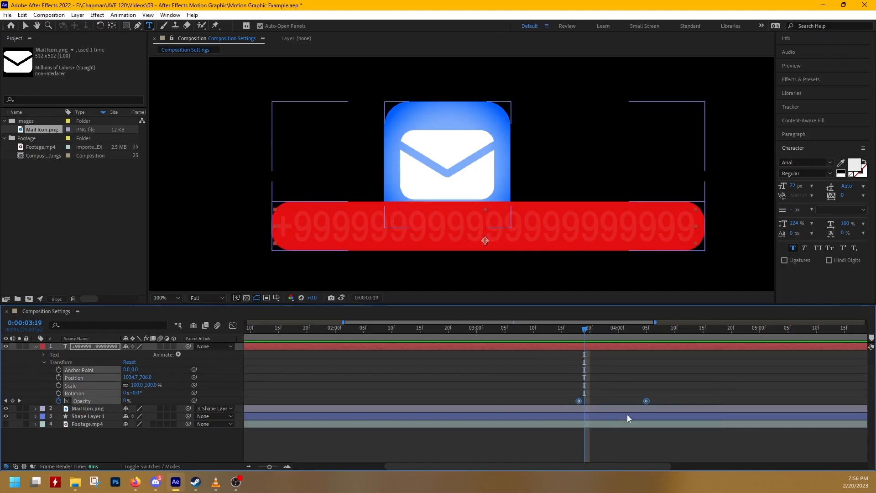
{"action": "key", "text": "F9"}
{"action": "left_click", "coordinate": [661, 383]}
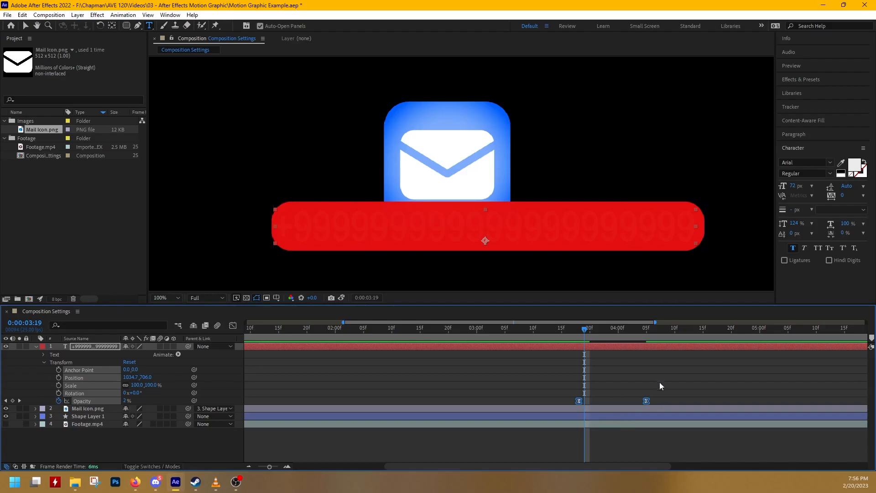
Preview the text fade-in, extend the work area to the end of the composition, and play the animation from the start
{"action": "left_click_drag", "start_coordinate": [587, 328], "coordinate": [577, 333]}
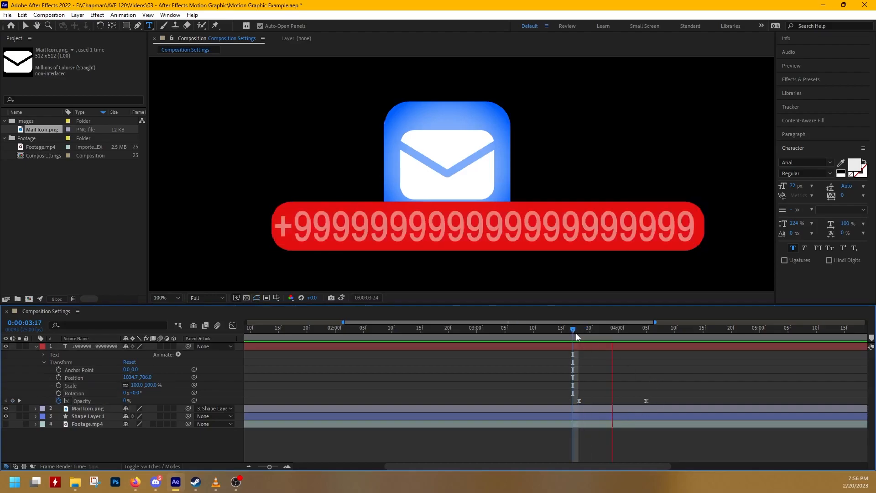
{"action": "key", "text": "space"}
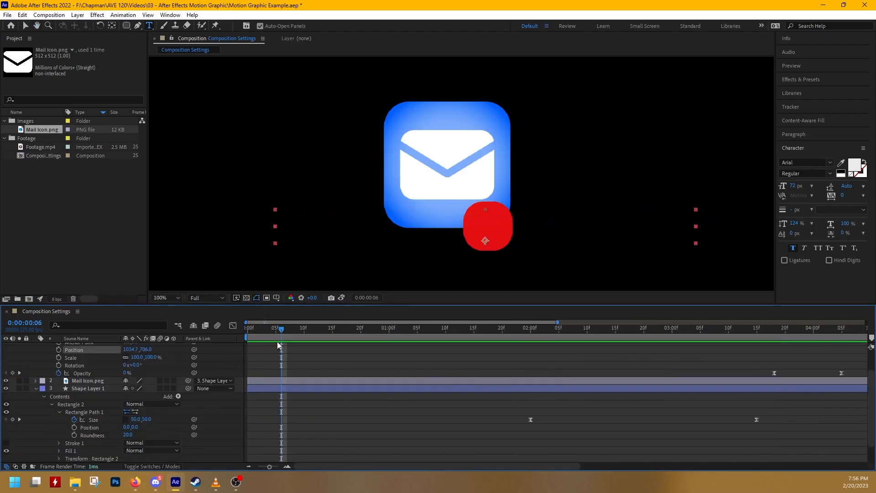
{"action": "key", "text": "Home"}
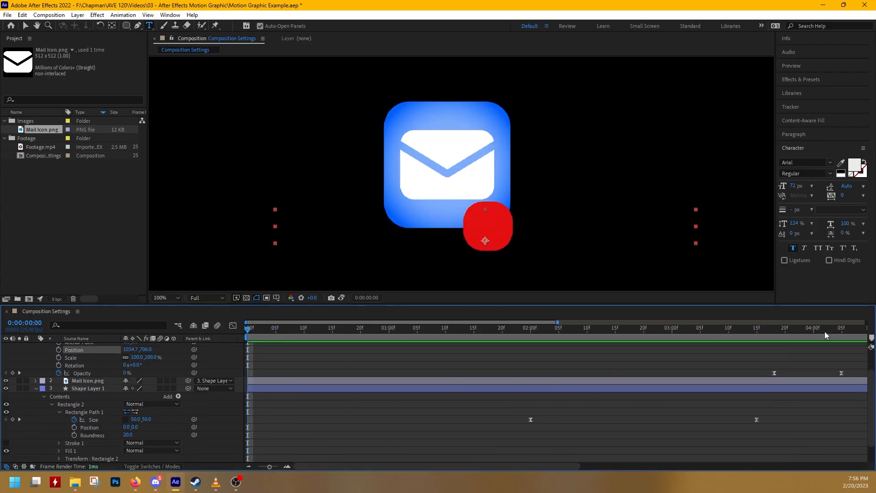
{"action": "left_click_drag", "start_coordinate": [557, 323], "coordinate": [867, 323]}
{"action": "key", "text": "space"}
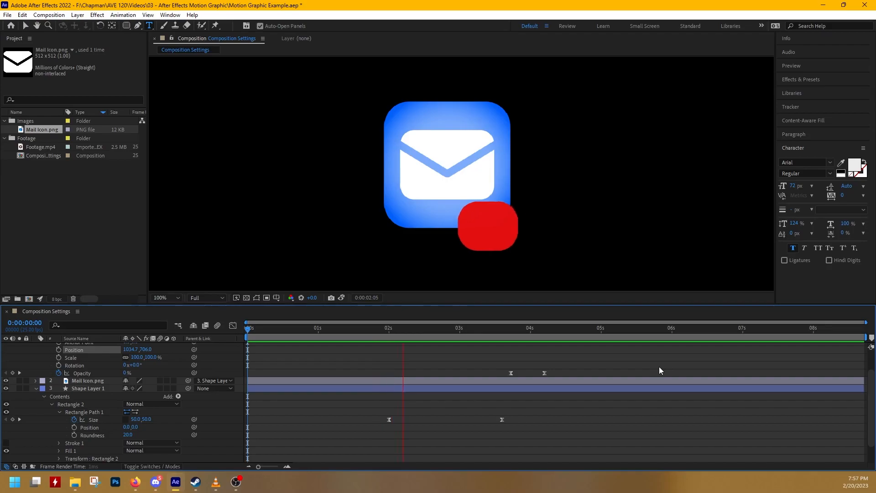
{"action": "key", "text": "space"}
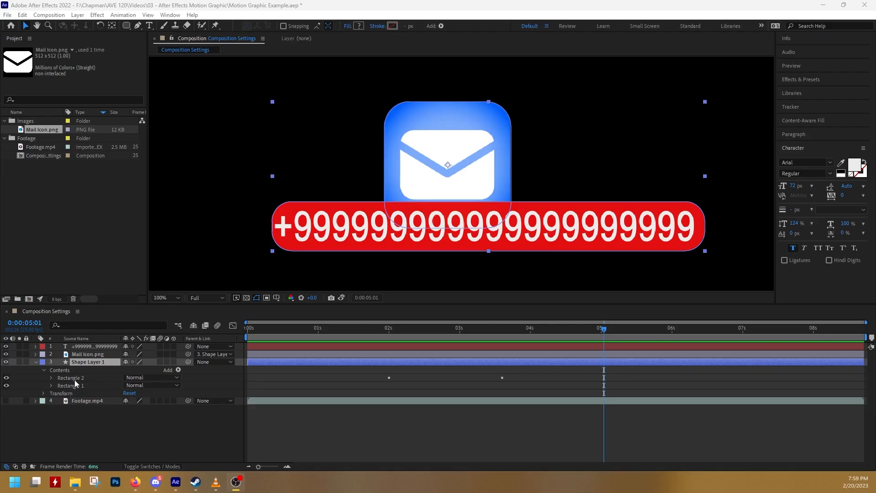
Hide Rectangle 2 in Shape Layer 1 and show it again
{"action": "left_click", "coordinate": [6, 377]}
{"action": "left_click", "coordinate": [6, 378]}
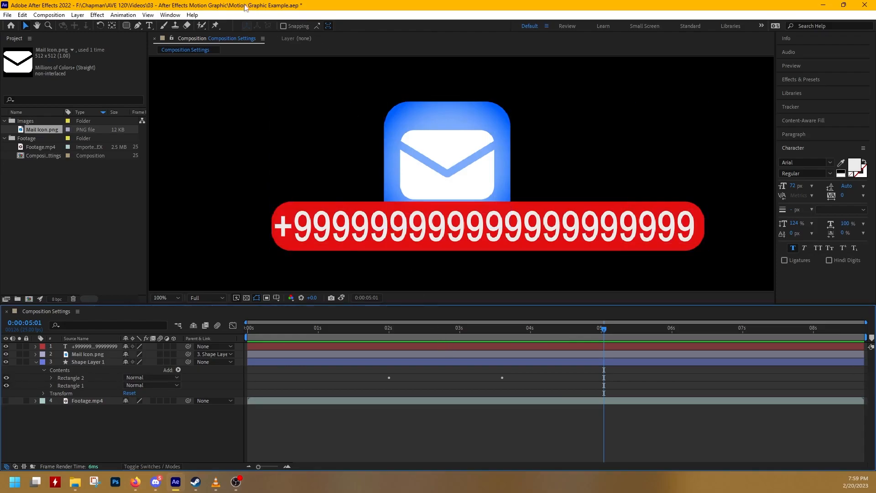
Create a new shape layer and place it directly above Shape Layer 1 in the layer stack
{"action": "left_click", "coordinate": [77, 15]}
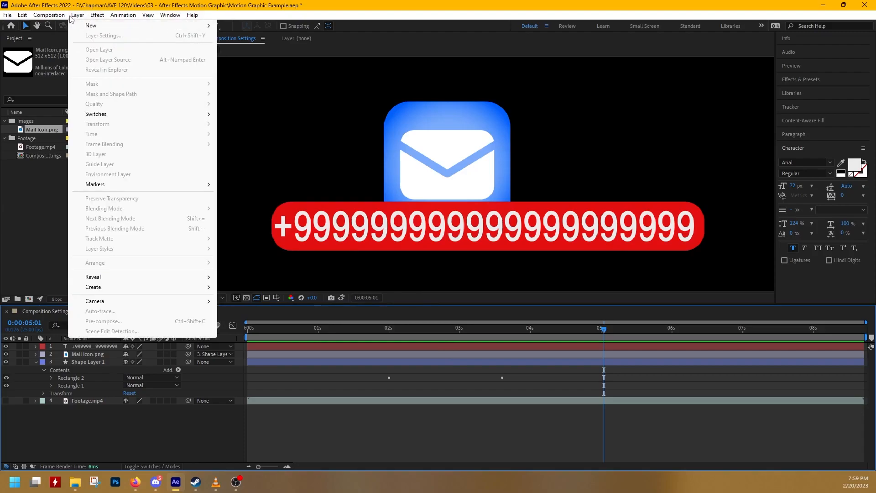
{"action": "mouse_move", "coordinate": [137, 25]}
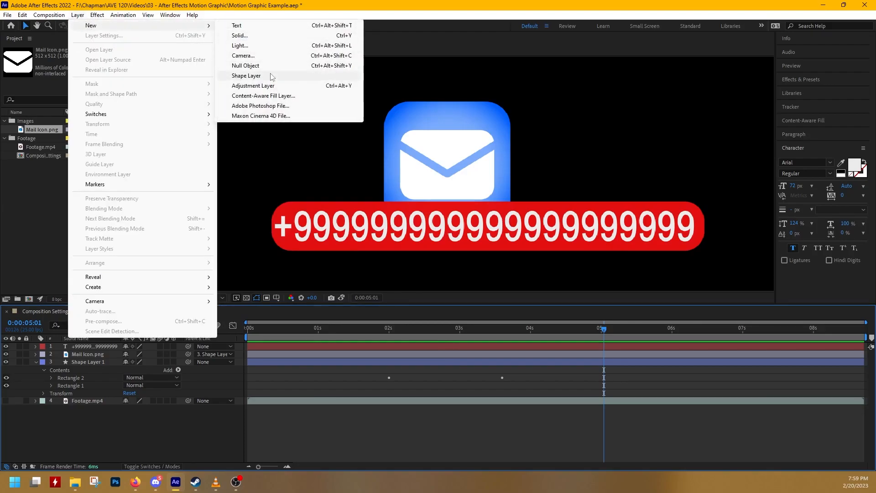
{"action": "left_click", "coordinate": [246, 76]}
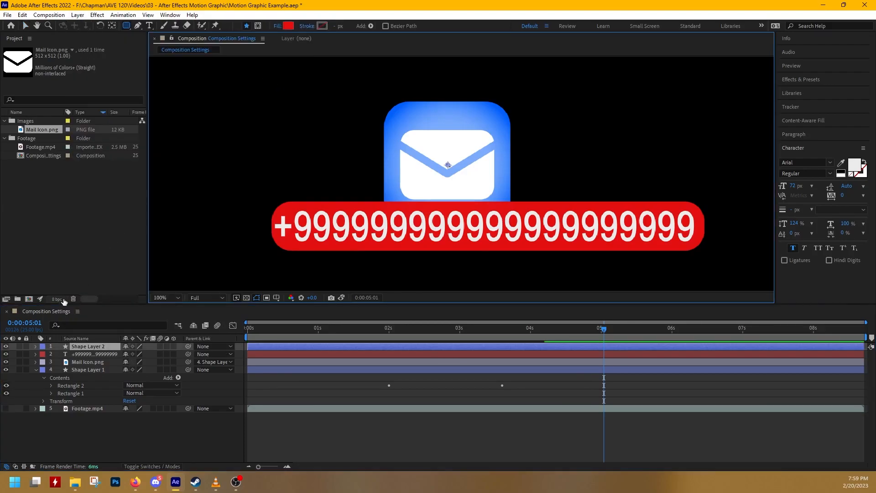
{"action": "key", "text": "v"}
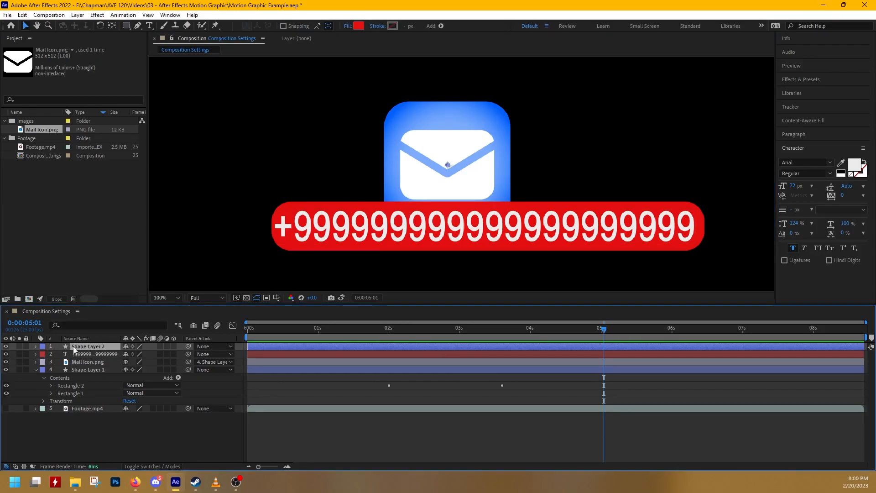
{"action": "left_click_drag", "start_coordinate": [83, 345], "coordinate": [87, 365]}
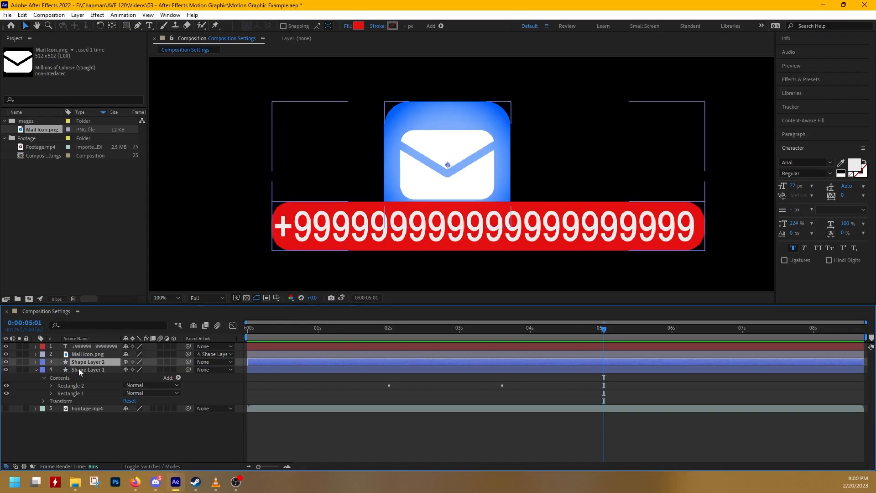
Move Rectangle 2 with its keyframes out of Shape Layer 1 and into Shape Layer 2 at the two-second mark
{"action": "left_click", "coordinate": [36, 362]}
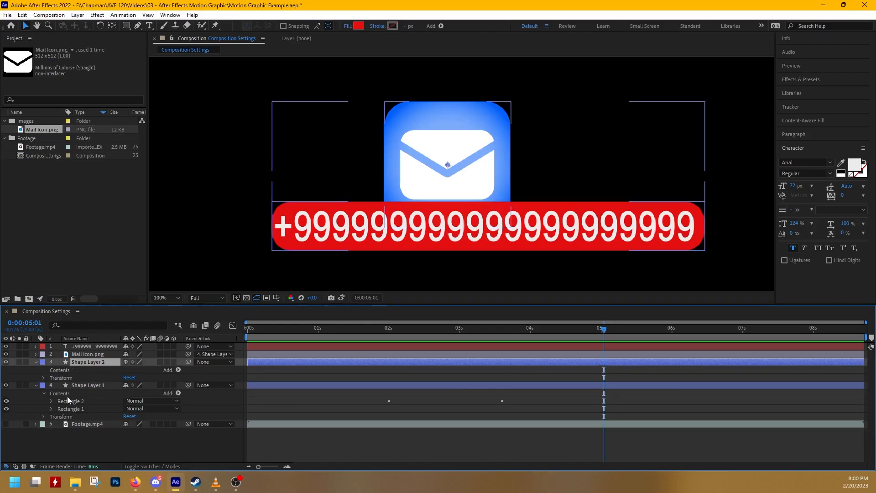
{"action": "left_click", "coordinate": [96, 387]}
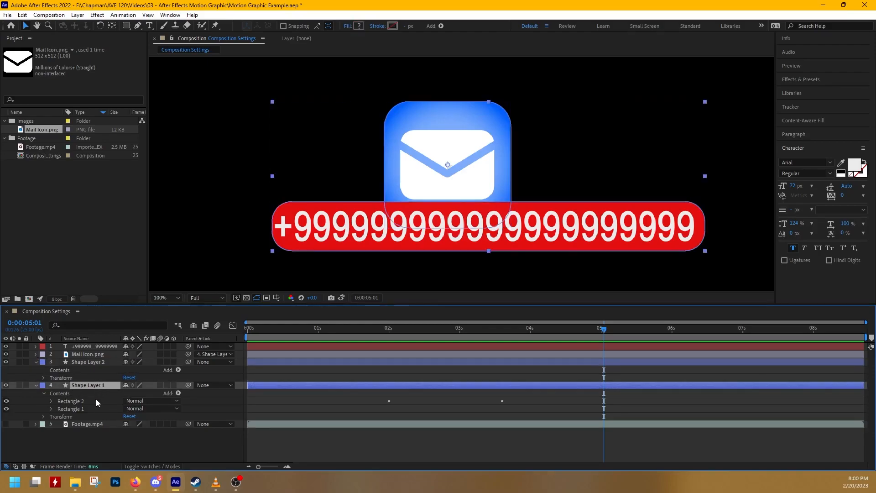
{"action": "left_click", "coordinate": [87, 400]}
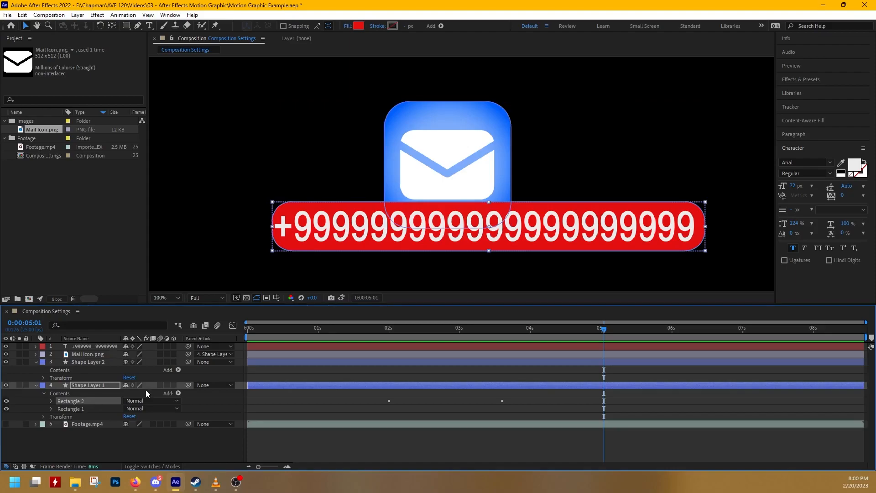
{"action": "left_click_drag", "start_coordinate": [606, 331], "coordinate": [390, 356]}
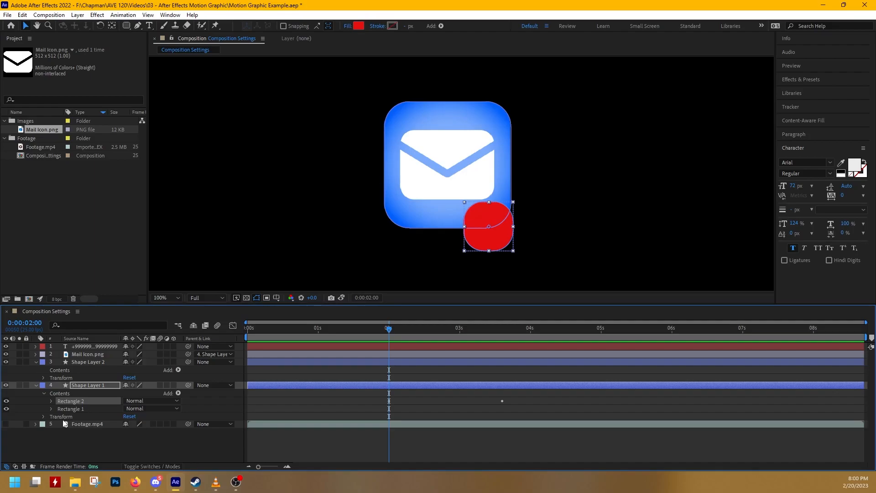
{"action": "key", "text": "Delete"}
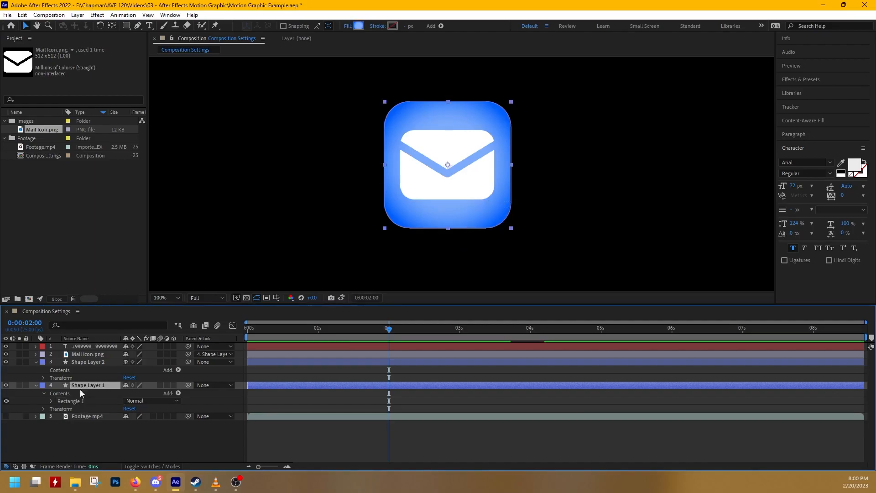
{"action": "left_click", "coordinate": [67, 371]}
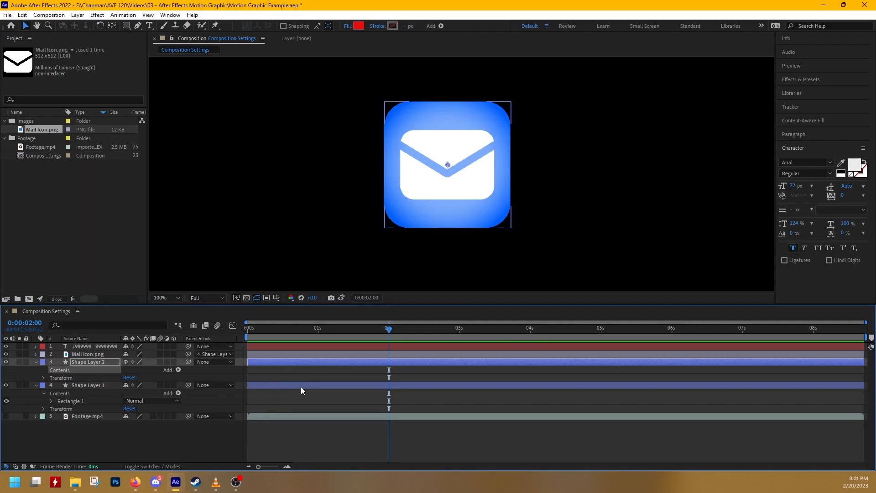
{"action": "key", "text": "ctrl+v"}
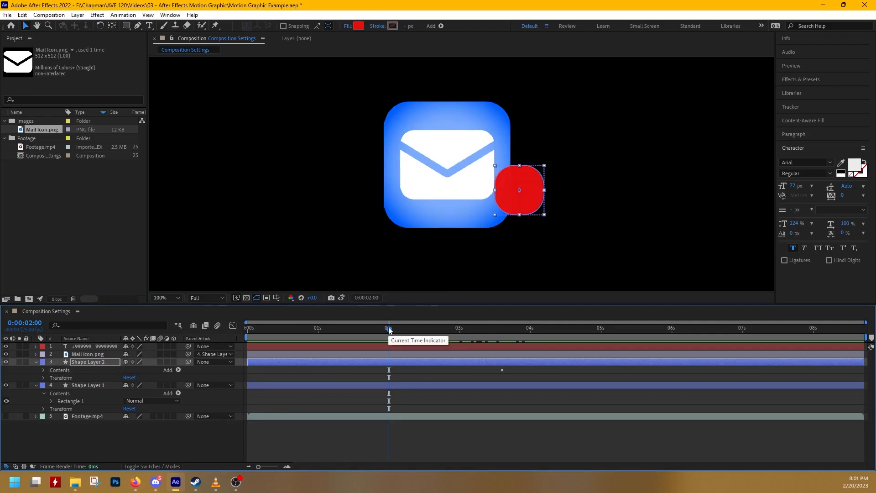
At 0:00:04:07, reposition the pasted red bar so it sits directly behind the number text
{"action": "left_click_drag", "start_coordinate": [390, 330], "coordinate": [551, 361]}
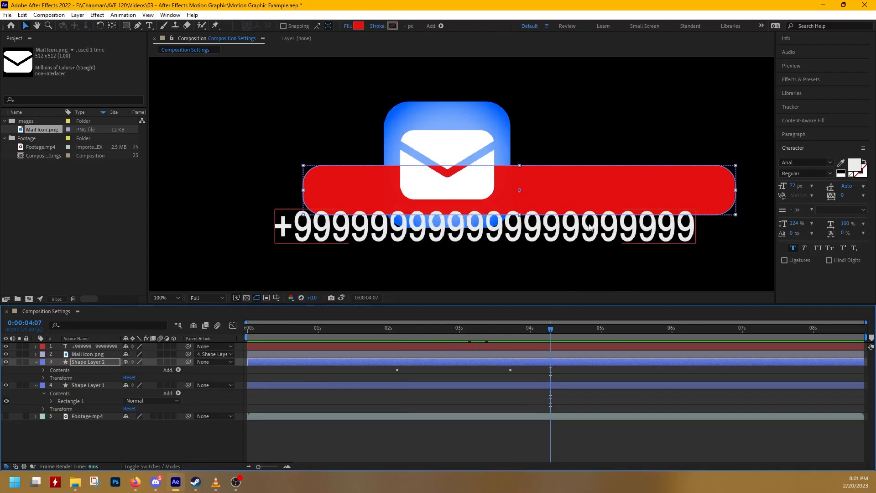
{"action": "left_click_drag", "start_coordinate": [598, 188], "coordinate": [566, 220]}
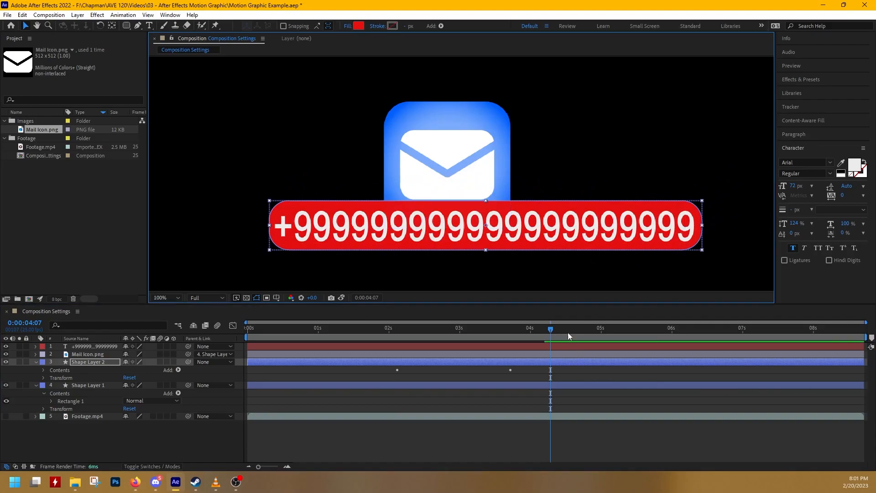
{"action": "left_click_drag", "start_coordinate": [551, 330], "coordinate": [538, 359]}
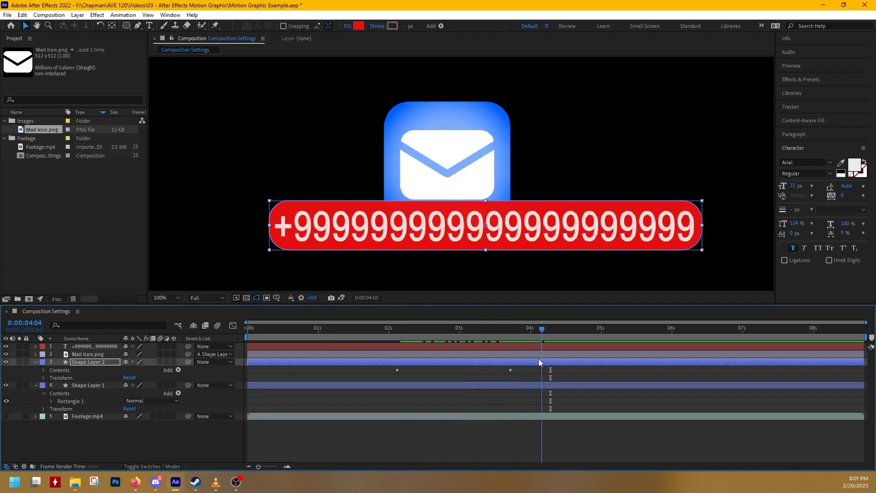
Rename Shape Layer 2 as Red Shape
{"action": "right_click", "coordinate": [90, 364]}
{"action": "left_click", "coordinate": [111, 333]}
{"action": "type", "text": "Red Shape"}
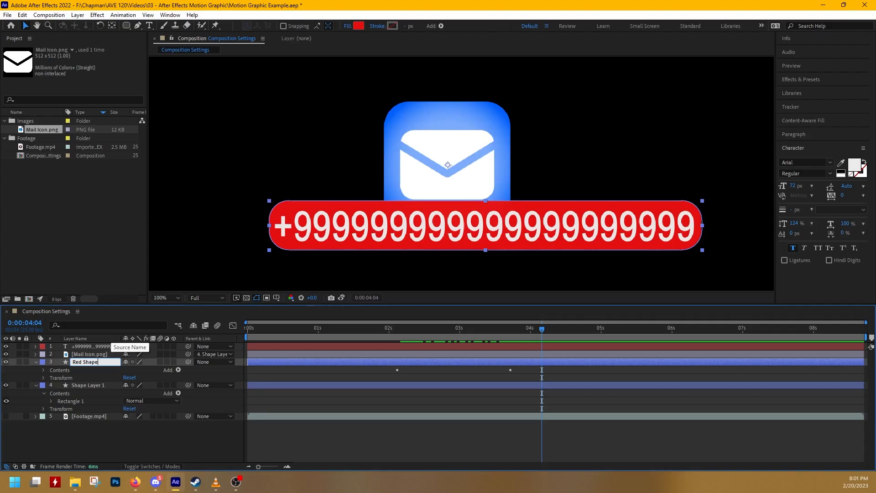
{"action": "key", "text": "Return"}
Rename Shape Layer 1 as Blue Shape
{"action": "left_click", "coordinate": [73, 393]}
{"action": "right_click", "coordinate": [86, 386]}
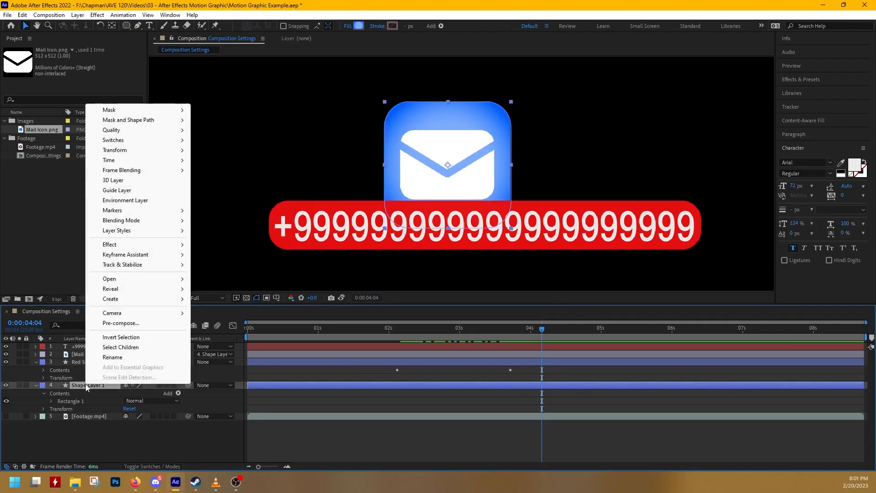
{"action": "left_click", "coordinate": [110, 358]}
{"action": "type", "text": "Bu"}
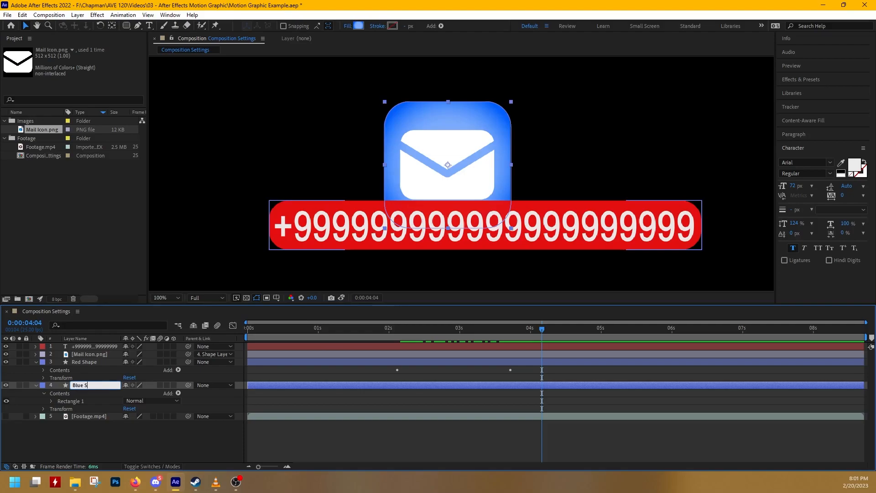
{"action": "key", "text": "Return"}
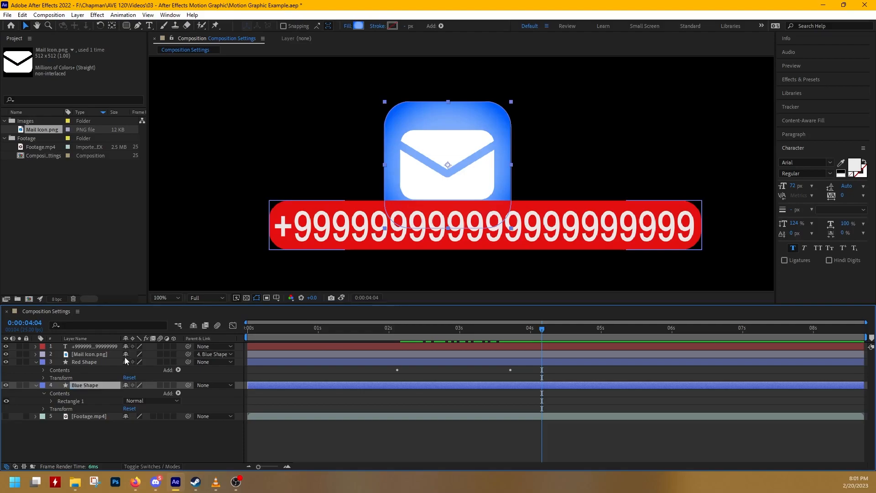
Collapse the two shape layers' properties and parent Red Shape to Blue Shape
{"action": "left_click", "coordinate": [36, 362]}
{"action": "left_click", "coordinate": [36, 370]}
{"action": "left_click", "coordinate": [87, 361]}
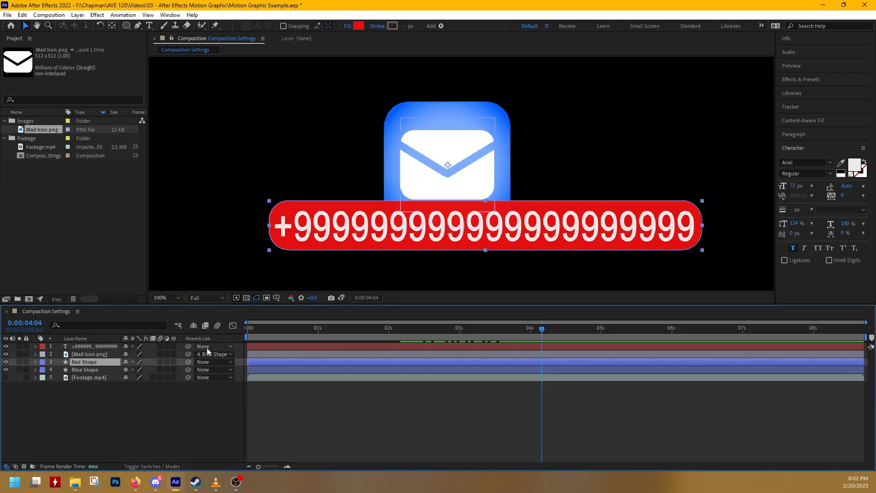
{"action": "left_click", "coordinate": [226, 362]}
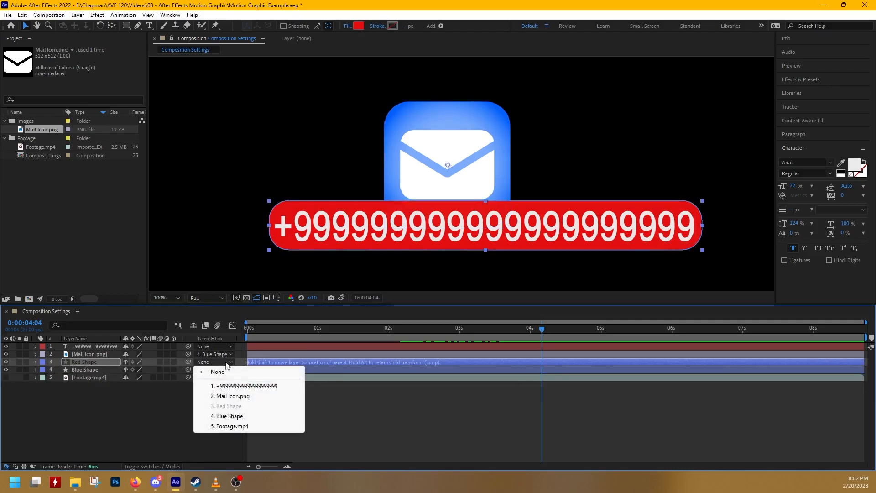
{"action": "left_click", "coordinate": [257, 419]}
Place the Red Shape layer above Mail Icon.png and parent the number text layer to Red Shape
{"action": "mouse_move", "coordinate": [108, 361]}
{"action": "left_mouse_down"}
{"action": "mouse_move", "coordinate": [95, 361]}
{"action": "mouse_move", "coordinate": [94, 353]}
{"action": "left_mouse_up"}
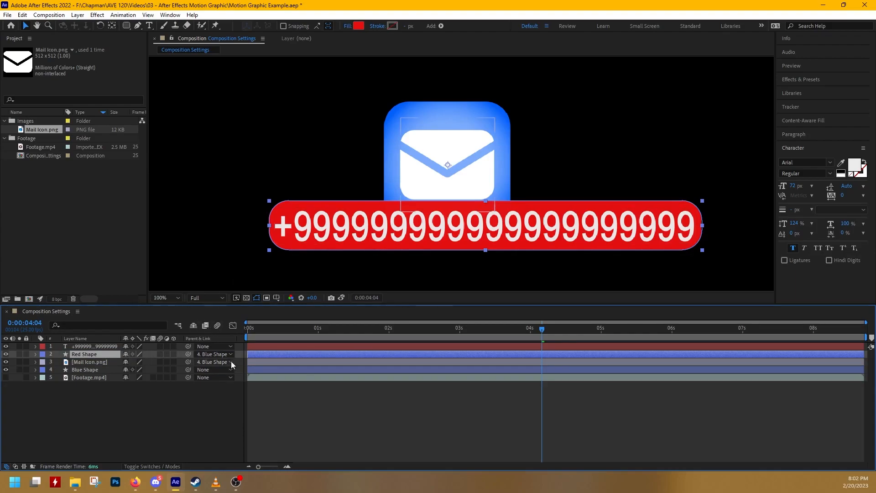
{"action": "left_click", "coordinate": [210, 346]}
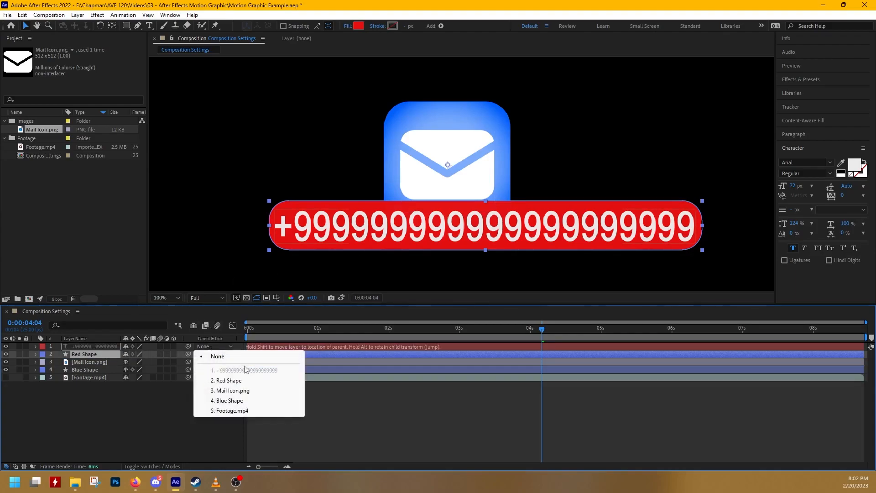
{"action": "left_click", "coordinate": [259, 384]}
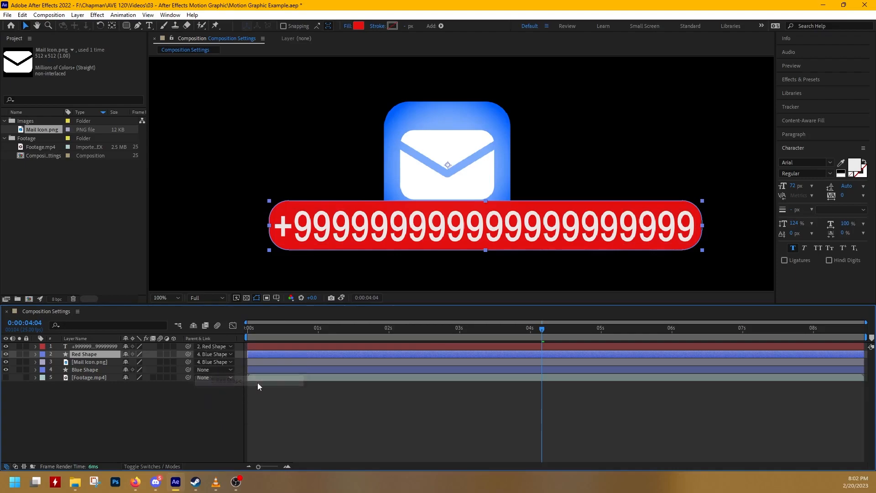
Test the parenting by moving the red shape and the blue shape around in the composition
{"action": "left_click", "coordinate": [86, 356]}
{"action": "left_click_drag", "start_coordinate": [300, 206], "coordinate": [300, 143]}
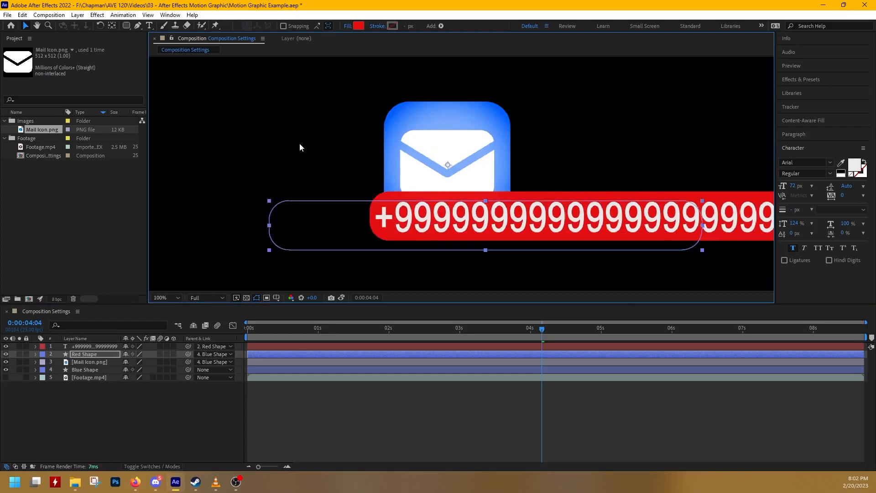
{"action": "left_click", "coordinate": [84, 371]}
{"action": "left_click_drag", "start_coordinate": [401, 146], "coordinate": [425, 155]}
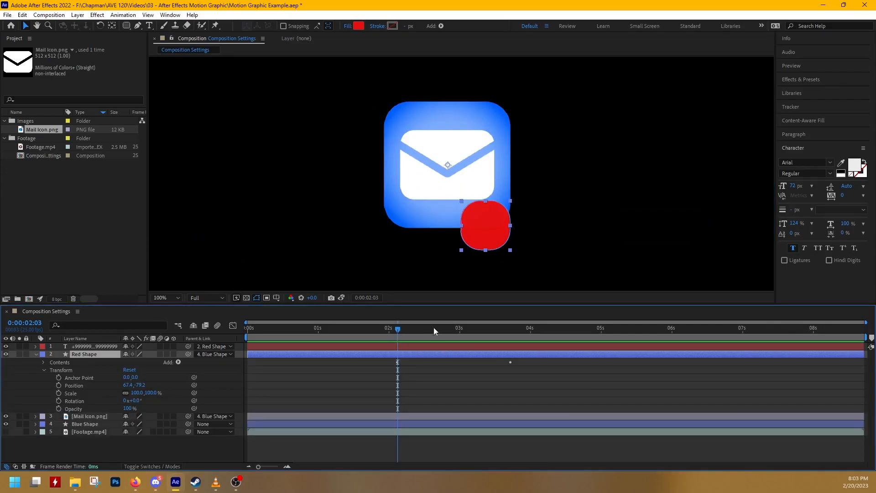
Keyframe Red Shape's opacity to fade in from 0% at 0:00:01:11 to 100% at about 0:00:01:18
{"action": "left_click_drag", "start_coordinate": [396, 330], "coordinate": [350, 330]}
{"action": "key", "text": "alt+shift+t"}
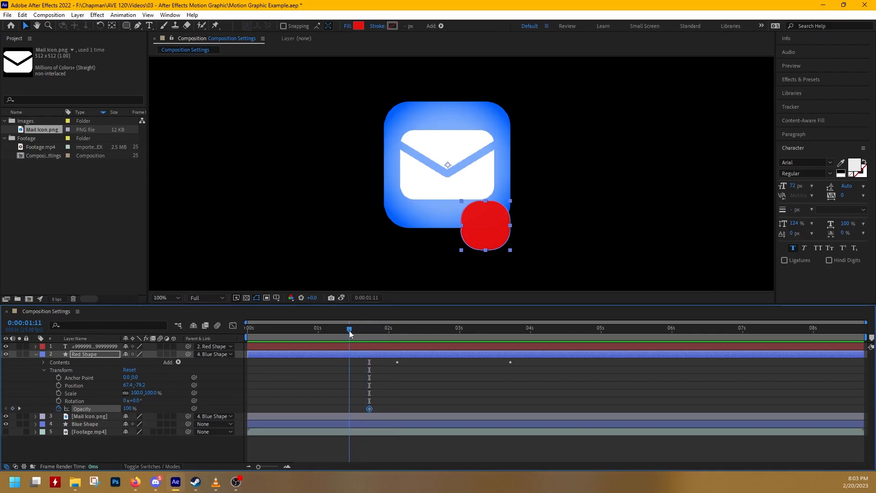
{"action": "left_click", "coordinate": [12, 408]}
{"action": "left_click", "coordinate": [139, 406]}
{"action": "left_click", "coordinate": [128, 408]}
{"action": "type", "text": "0"}
{"action": "key", "text": "Return"}
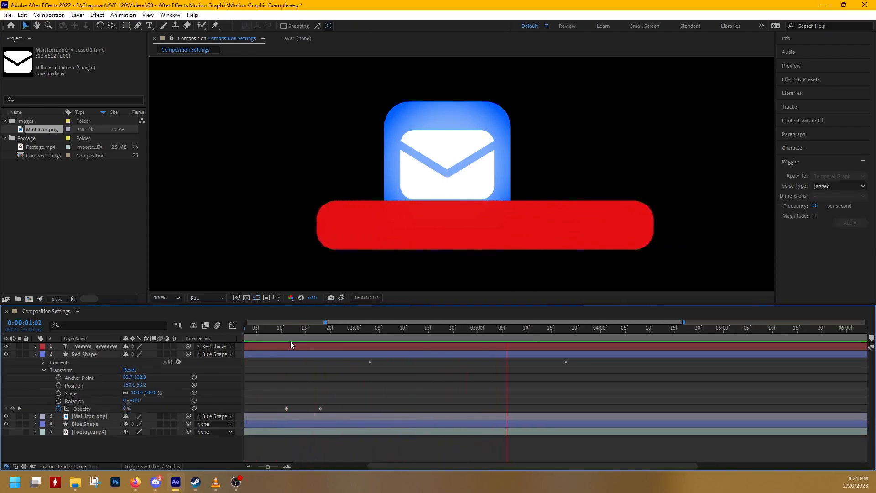
Start rotation keyframing on Red Shape with a keyframe at 0:00:04:05
{"action": "key", "text": "space"}
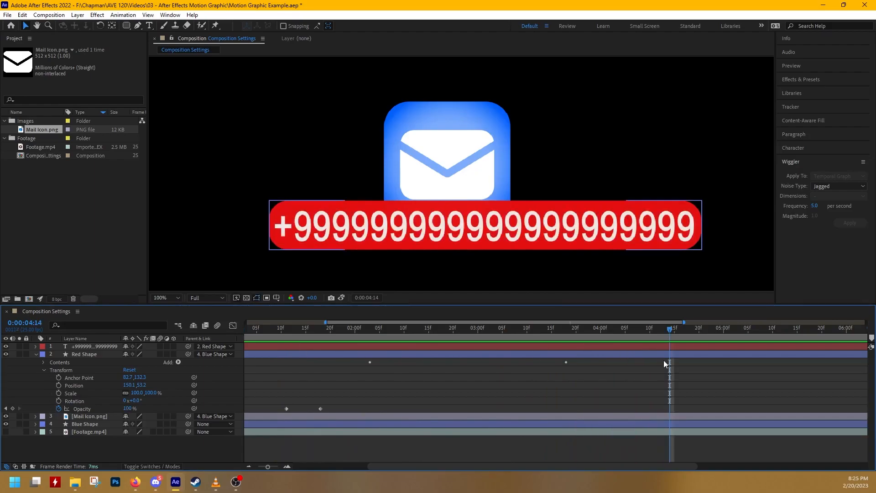
{"action": "left_click_drag", "start_coordinate": [671, 330], "coordinate": [626, 330]}
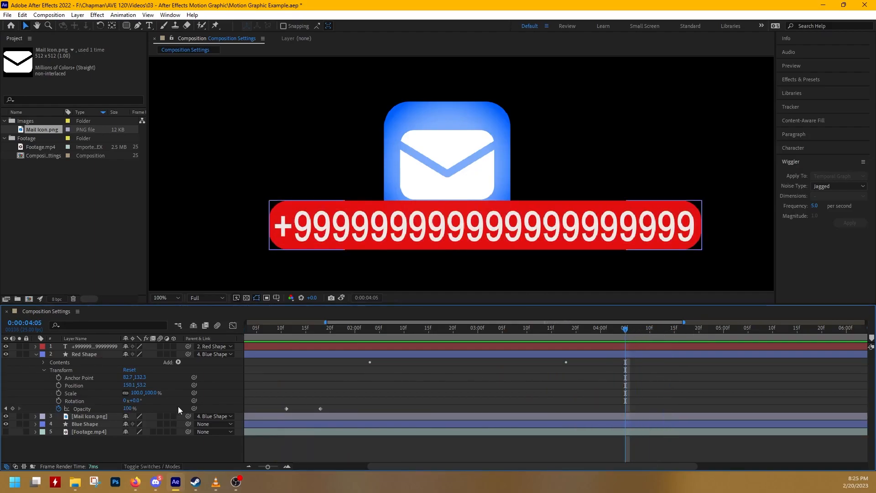
{"action": "left_click", "coordinate": [274, 403]}
{"action": "mouse_move", "coordinate": [631, 332]}
{"action": "left_mouse_down"}
{"action": "mouse_move", "coordinate": [596, 334]}
{"action": "mouse_move", "coordinate": [625, 335]}
{"action": "left_mouse_up"}
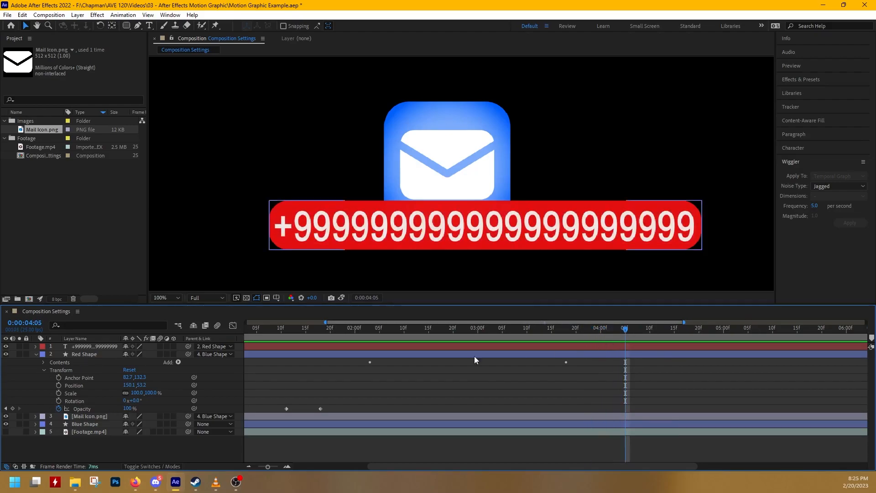
{"action": "left_click", "coordinate": [59, 401]}
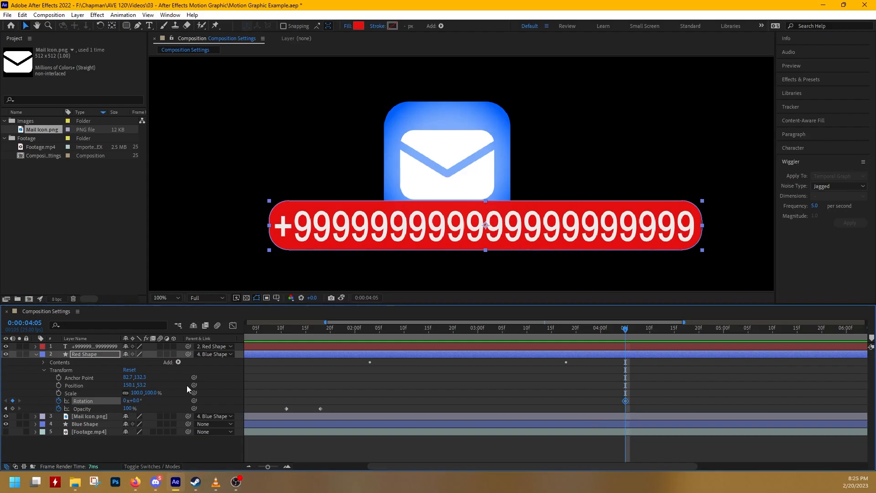
Add a second rotation keyframe to Red Shape six frames further on, at 0:00:04:11
{"action": "key", "text": "Page_Down"}
{"action": "key", "text": "Page_Down"}
{"action": "key", "text": "Page_Down"}
{"action": "key", "text": "Page_Down"}
{"action": "key", "text": "Page_Down"}
{"action": "key", "text": "Page_Down"}
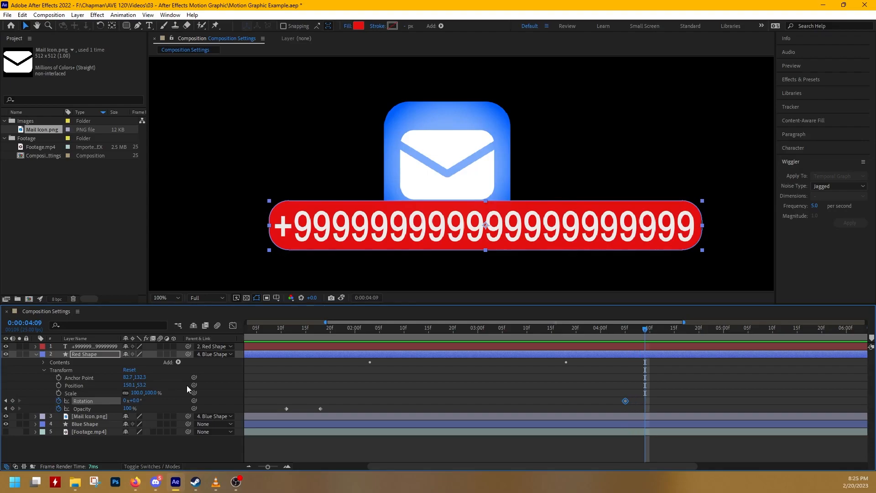
{"action": "left_click", "coordinate": [13, 400]}
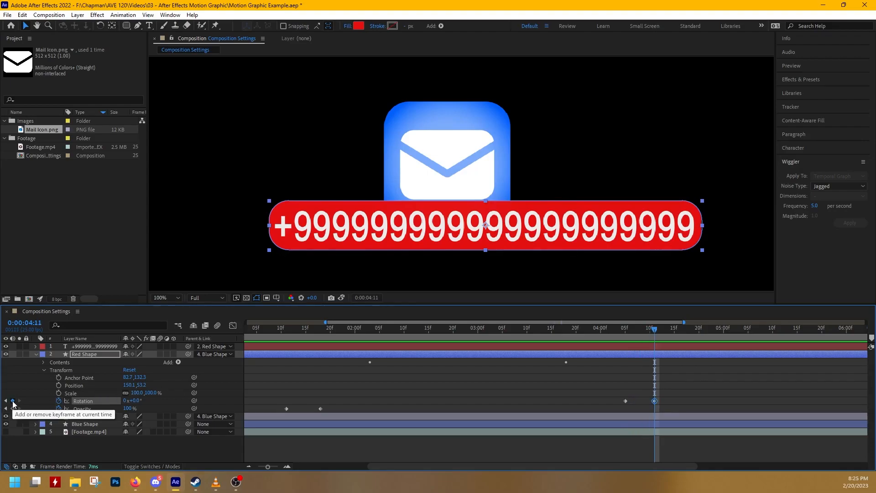
Add a third rotation keyframe to Red Shape another six frames on, at 0:00:04:17
{"action": "key", "text": "Page_Down"}
{"action": "key", "text": "Page_Down"}
{"action": "key", "text": "Page_Down"}
{"action": "key", "text": "Page_Down"}
{"action": "key", "text": "Page_Down"}
{"action": "key", "text": "Page_Down"}
{"action": "left_click", "coordinate": [12, 401]}
Add a fourth rotation keyframe to Red Shape six frames further, at 0:00:04:23
{"action": "key", "text": "Page_Down"}
{"action": "key", "text": "Page_Down"}
{"action": "key", "text": "Page_Down"}
{"action": "key", "text": "Page_Down"}
{"action": "key", "text": "Page_Down"}
{"action": "key", "text": "Page_Down"}
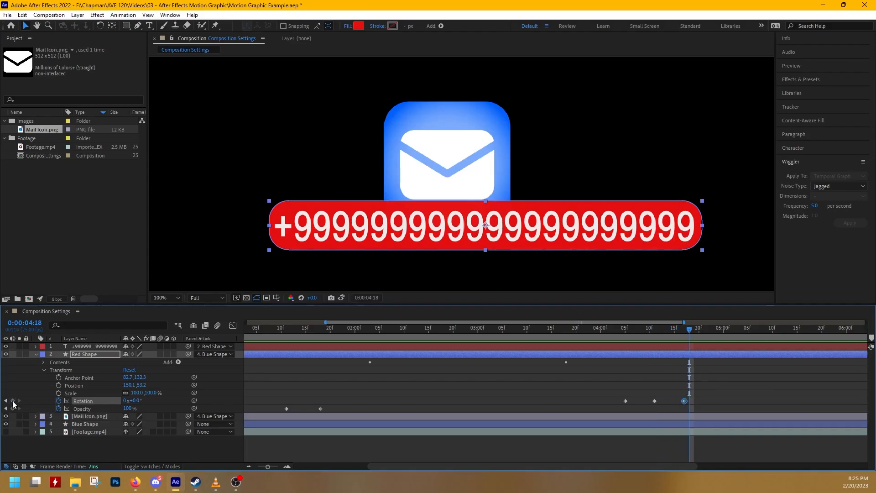
{"action": "left_click", "coordinate": [13, 401]}
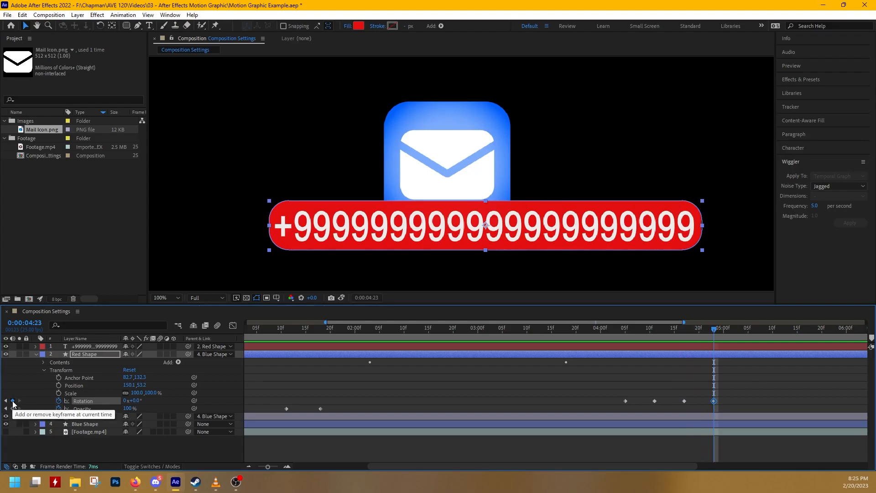
Add a fifth rotation keyframe to Red Shape six frames further, at 0:00:05:04
{"action": "key", "text": "Page_Down"}
{"action": "key", "text": "Page_Down"}
{"action": "key", "text": "Page_Down"}
{"action": "key", "text": "Page_Down"}
{"action": "key", "text": "Page_Down"}
{"action": "key", "text": "Page_Down"}
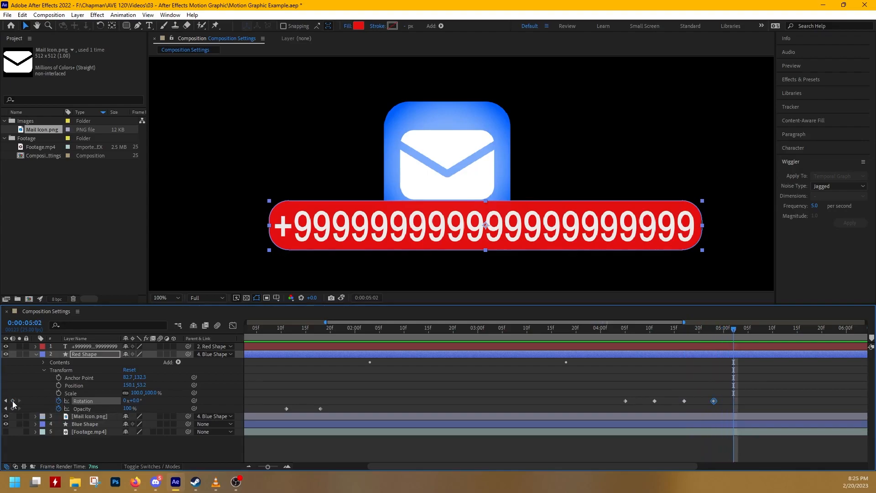
{"action": "left_click", "coordinate": [12, 400]}
Add a sixth rotation keyframe to Red Shape six frames further, at 0:00:05:10
{"action": "key", "text": "Page_Down"}
{"action": "key", "text": "Page_Down"}
{"action": "key", "text": "Page_Down"}
{"action": "key", "text": "Page_Down"}
{"action": "key", "text": "Page_Down"}
{"action": "key", "text": "Page_Down"}
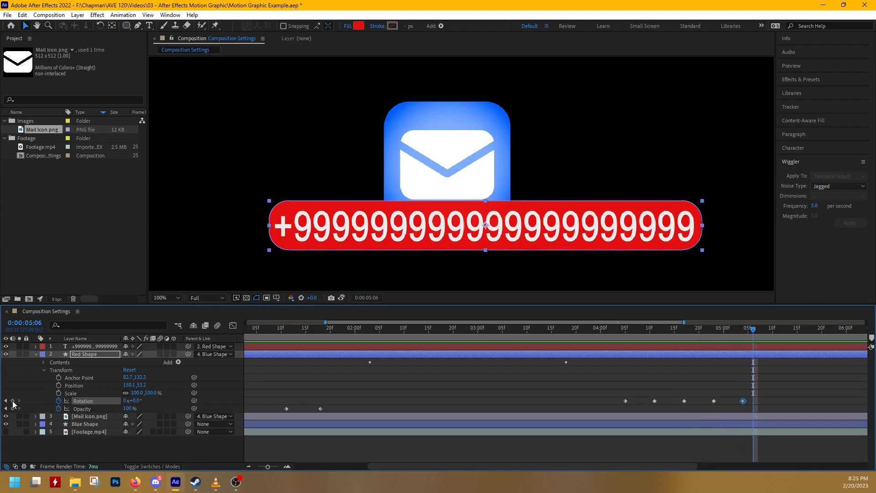
{"action": "left_click", "coordinate": [13, 401]}
Add a seventh rotation keyframe to Red Shape six frames further, at 0:00:05:16
{"action": "key", "text": "Page_Down"}
{"action": "key", "text": "Page_Down"}
{"action": "key", "text": "Page_Down"}
{"action": "key", "text": "Page_Down"}
{"action": "key", "text": "Page_Down"}
{"action": "key", "text": "Page_Down"}
{"action": "left_click", "coordinate": [13, 401]}
Set the second, fourth and sixth rotation keyframes of Red Shape to 0x+6.0°, working at 0:00:04:11
{"action": "left_click", "coordinate": [650, 334]}
{"action": "left_click", "coordinate": [662, 415]}
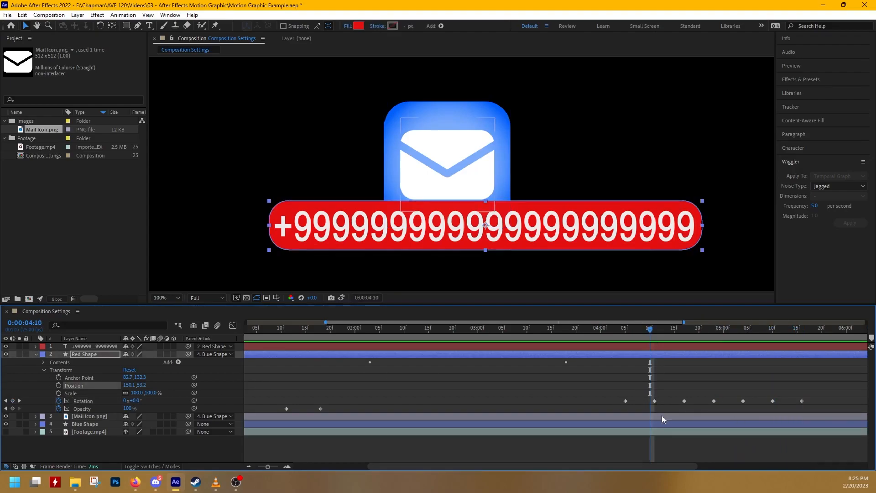
{"action": "left_click", "coordinate": [658, 401]}
{"action": "left_click", "coordinate": [656, 401]}
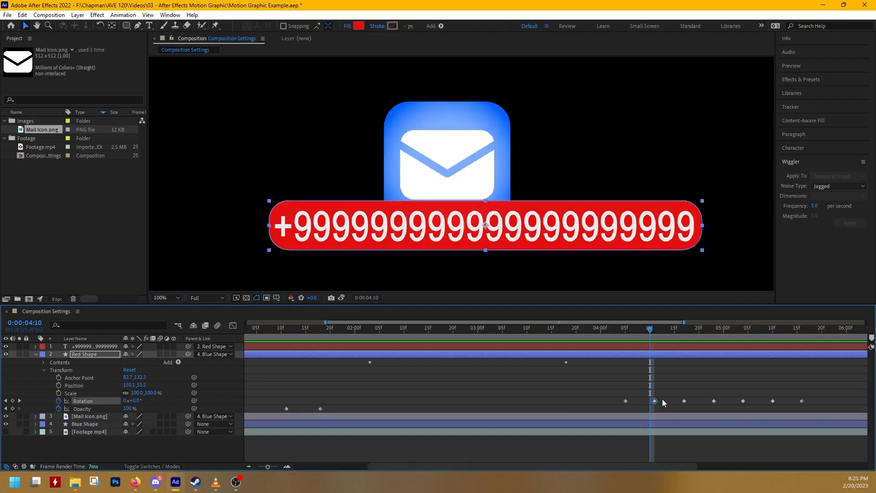
{"action": "left_click", "coordinate": [714, 401], "text": "shift"}
{"action": "left_click", "coordinate": [772, 401], "text": "shift"}
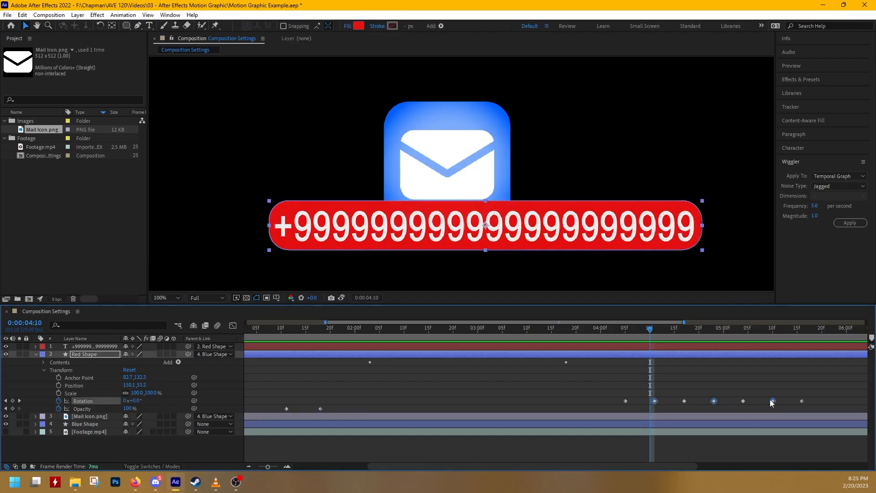
{"action": "left_click", "coordinate": [653, 332]}
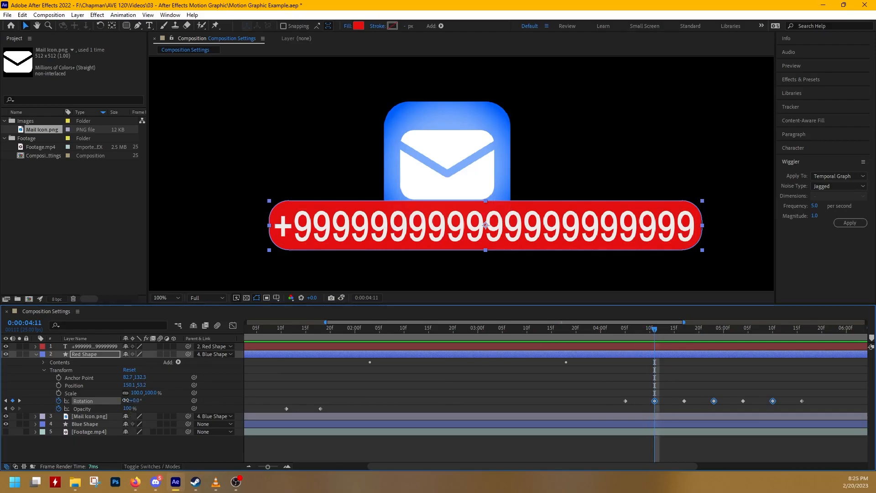
{"action": "left_click_drag", "start_coordinate": [130, 401], "coordinate": [134, 401]}
{"action": "mouse_move", "coordinate": [141, 400]}
{"action": "left_mouse_down"}
{"action": "mouse_move", "coordinate": [148, 401]}
{"action": "mouse_move", "coordinate": [141, 400]}
{"action": "left_mouse_up"}
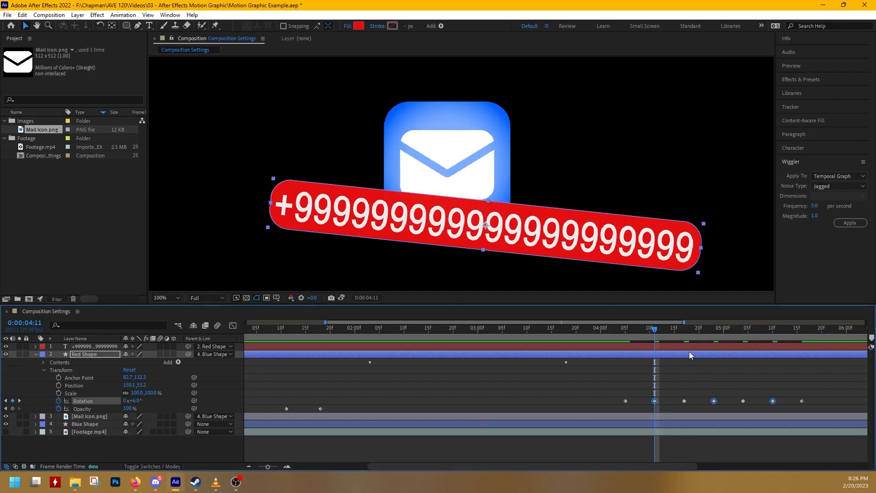
Set the third and fifth rotation keyframes of Red Shape to -6°, working at 0:00:04:17, and scrub through the wiggle
{"action": "left_click", "coordinate": [686, 336]}
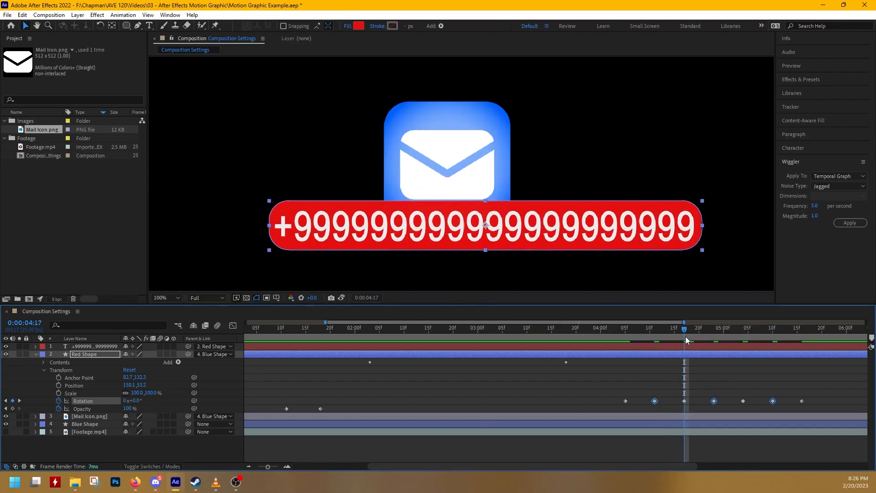
{"action": "left_click", "coordinate": [684, 401]}
{"action": "left_click", "coordinate": [743, 401], "text": "shift"}
{"action": "type", "text": "-6"}
{"action": "key", "text": "Return"}
{"action": "left_click_drag", "start_coordinate": [648, 342], "coordinate": [804, 354]}
{"action": "left_click", "coordinate": [685, 383]}
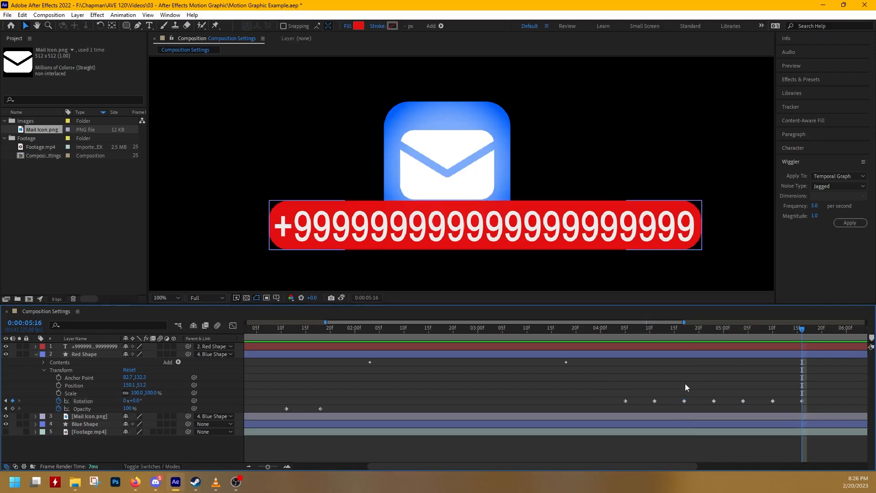
Apply Easy Ease to all seven Red Shape rotation keyframes and play back the wiggle from 0:00:04:04
{"action": "left_click_drag", "start_coordinate": [615, 379], "coordinate": [826, 418]}
{"action": "key", "text": "F9"}
{"action": "left_click", "coordinate": [620, 334]}
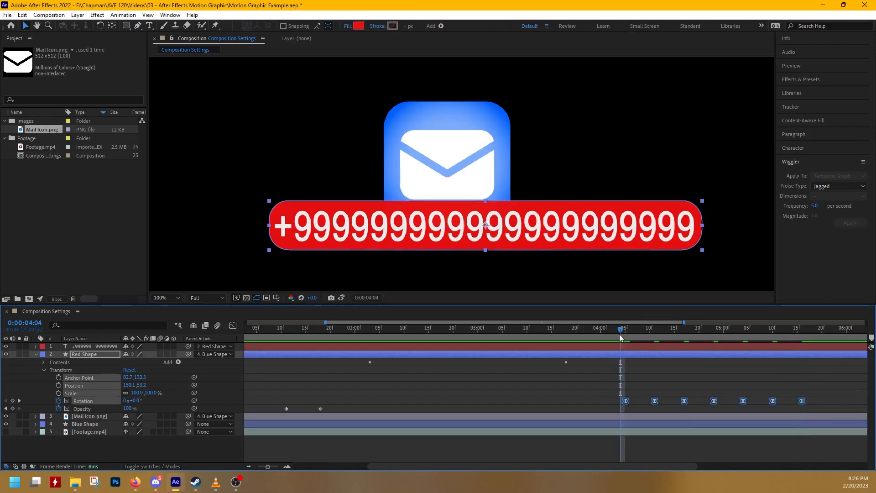
{"action": "key", "text": "space"}
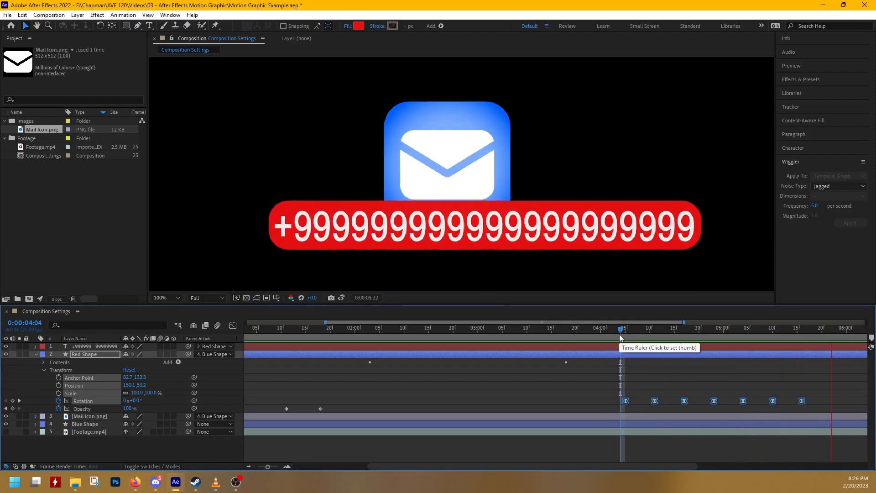
{"action": "left_click", "coordinate": [711, 385]}
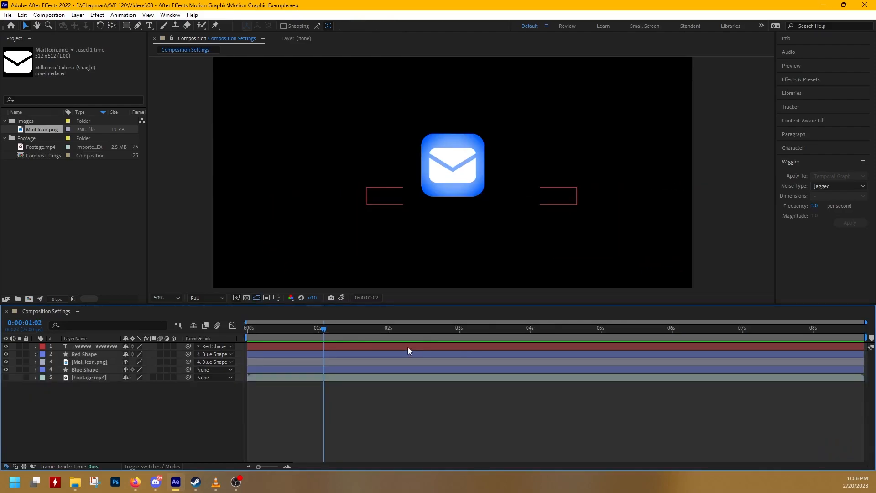
Add Blue Shape position keyframes at 0:00:01:02 with its current position and at 0:00:00:08 with the Y position set to 1075
{"action": "left_click", "coordinate": [57, 370]}
{"action": "left_click", "coordinate": [36, 369]}
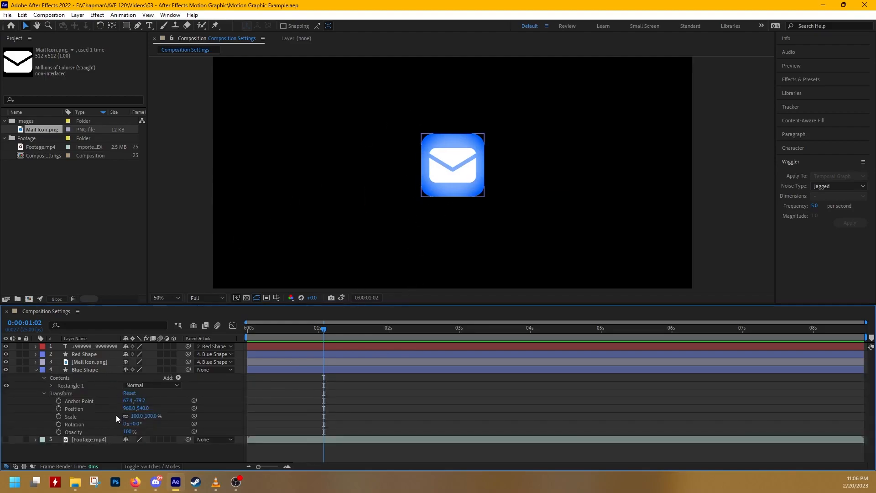
{"action": "left_click", "coordinate": [59, 408]}
{"action": "left_click_drag", "start_coordinate": [325, 329], "coordinate": [270, 331]}
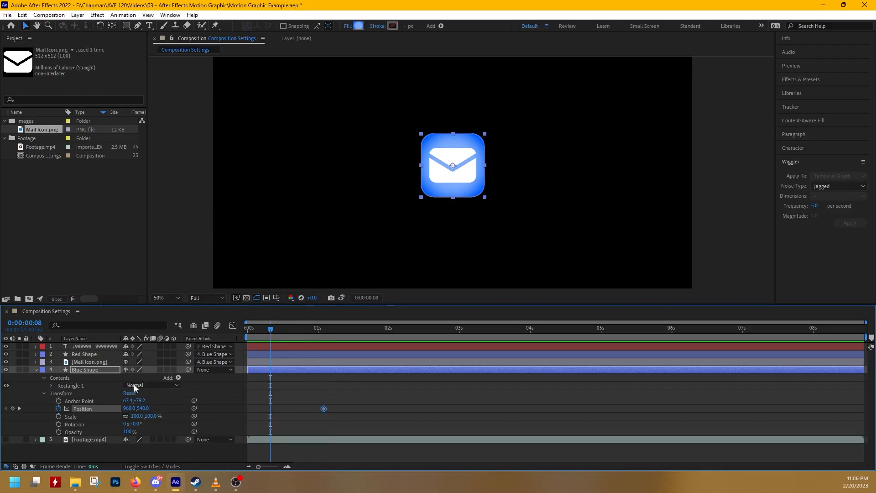
{"action": "left_click", "coordinate": [12, 408]}
{"action": "left_click_drag", "start_coordinate": [140, 408], "coordinate": [352, 422]}
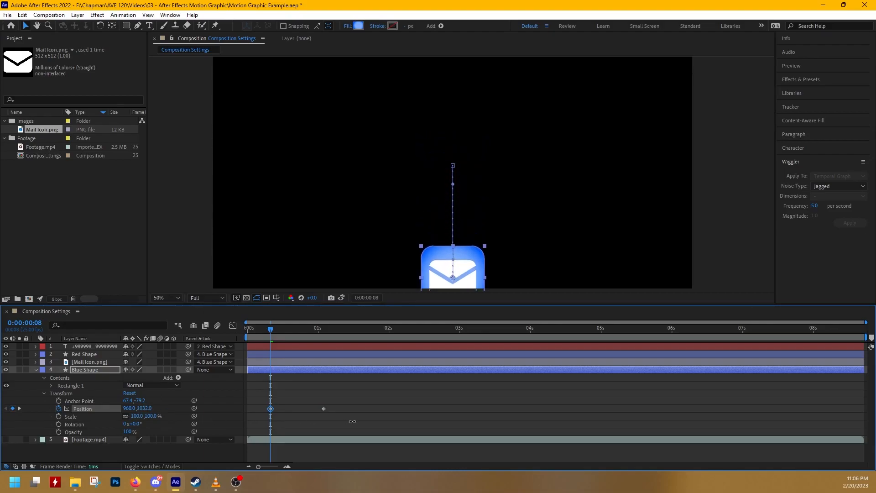
Apply Easy Ease to both Blue Shape position keyframes
{"action": "left_click_drag", "start_coordinate": [252, 338], "coordinate": [319, 348]}
{"action": "left_click_drag", "start_coordinate": [357, 388], "coordinate": [266, 434]}
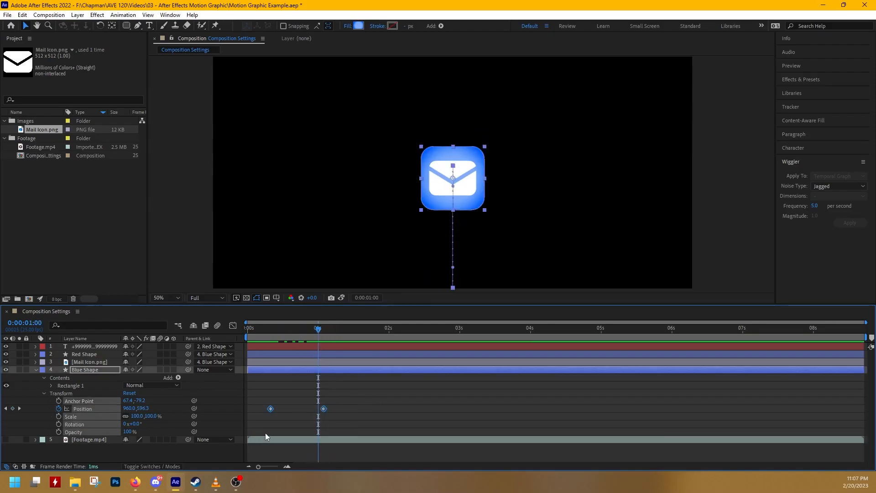
{"action": "key", "text": "F9"}
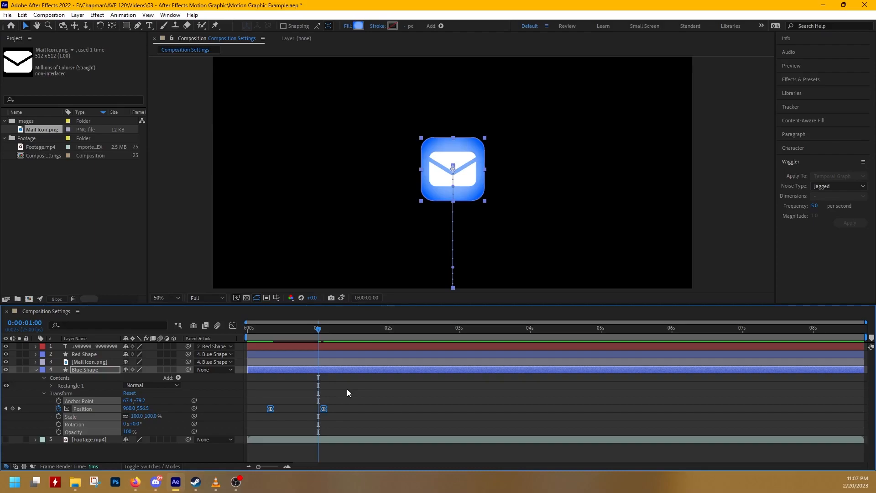
Display Blue Shape's position animation in the Graph Editor as a speed graph
{"action": "left_click", "coordinate": [233, 326]}
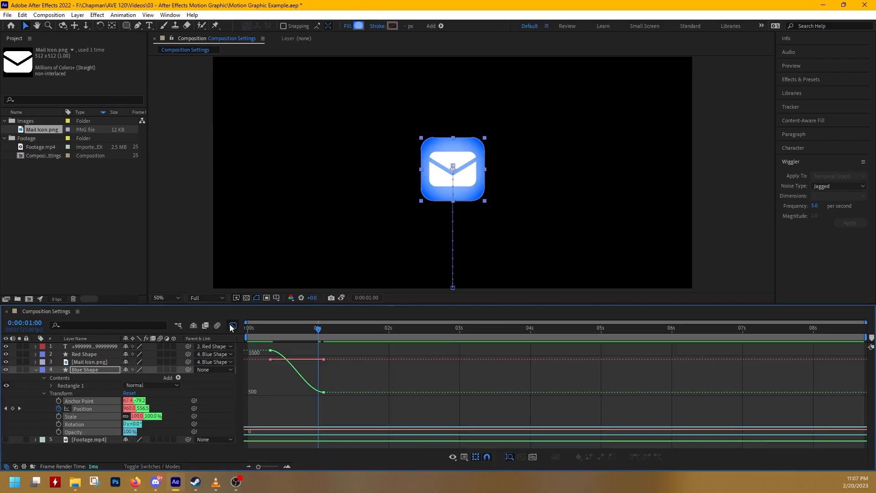
{"action": "scroll", "coordinate": [338, 377], "scroll_direction": "up", "scroll_amount": 4}
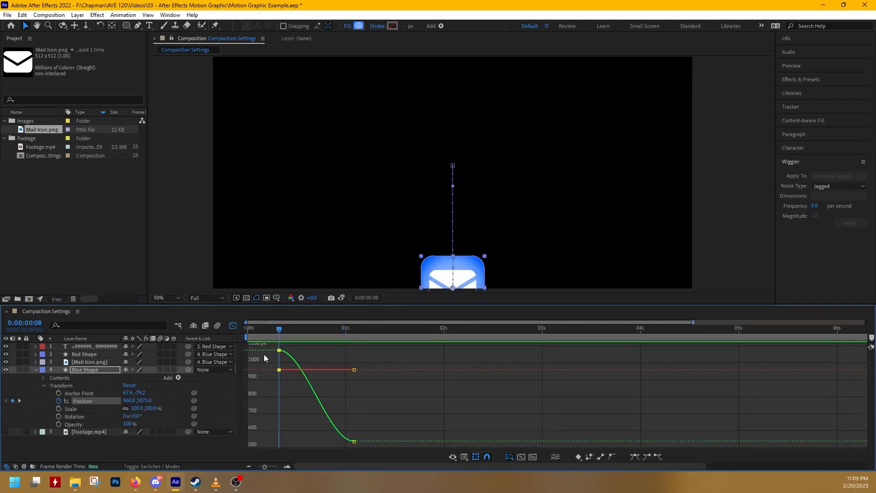
{"action": "left_click_drag", "start_coordinate": [272, 358], "coordinate": [306, 344]}
{"action": "left_click", "coordinate": [279, 350]}
{"action": "left_click", "coordinate": [464, 389]}
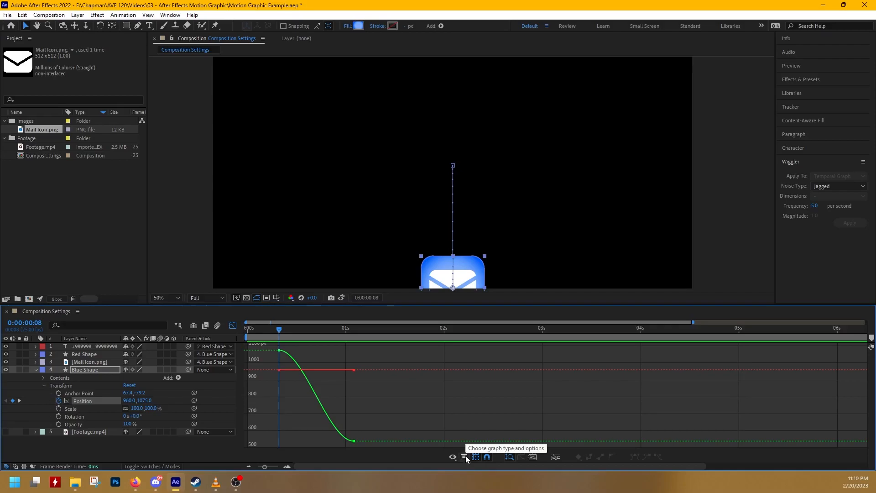
{"action": "left_click", "coordinate": [465, 458]}
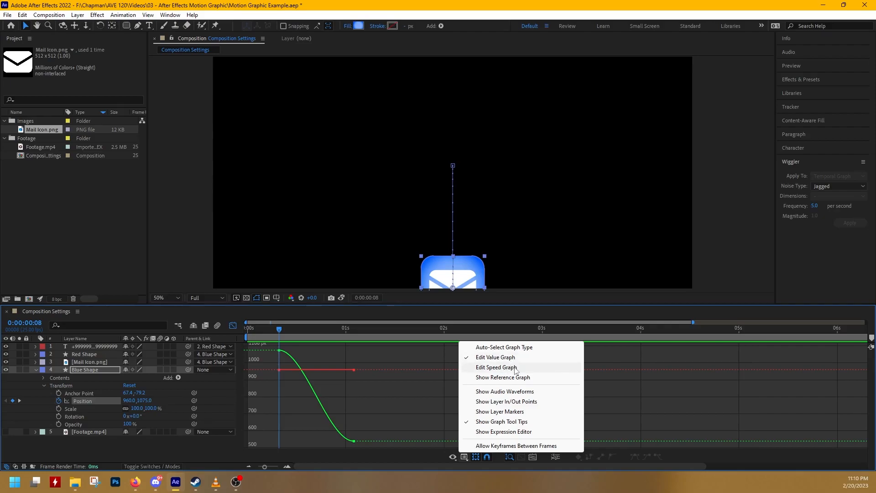
{"action": "left_click", "coordinate": [519, 371]}
Move Blue Shape's first position keyframe to about 0:00:00:14 and shape its speed curve into an early, steep peak with a long slowdown
{"action": "left_click", "coordinate": [279, 441]}
{"action": "left_click", "coordinate": [295, 443]}
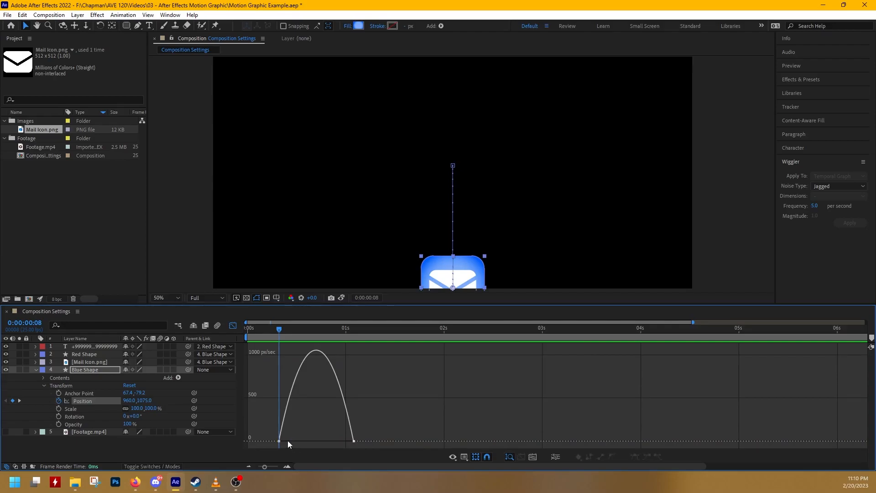
{"action": "left_click", "coordinate": [294, 443]}
{"action": "mouse_move", "coordinate": [295, 441]}
{"action": "left_mouse_down"}
{"action": "mouse_move", "coordinate": [312, 446]}
{"action": "mouse_move", "coordinate": [289, 446]}
{"action": "mouse_move", "coordinate": [346, 445]}
{"action": "mouse_move", "coordinate": [286, 441]}
{"action": "mouse_move", "coordinate": [322, 442]}
{"action": "mouse_move", "coordinate": [303, 441]}
{"action": "left_mouse_up"}
{"action": "left_click", "coordinate": [354, 441]}
Play back the icon's entrance from the beginning of the timeline to check its eased upward motion
{"action": "key", "text": "space"}
{"action": "left_click", "coordinate": [287, 329]}
{"action": "key", "text": "space"}
{"action": "left_click", "coordinate": [247, 328]}
{"action": "key", "text": "space"}
{"action": "key", "text": "space"}
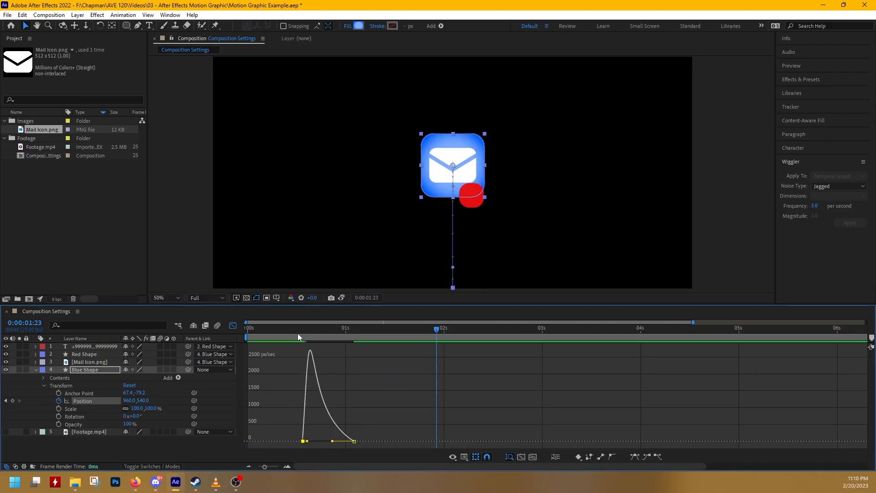
{"action": "left_click", "coordinate": [267, 329]}
{"action": "key", "text": "space"}
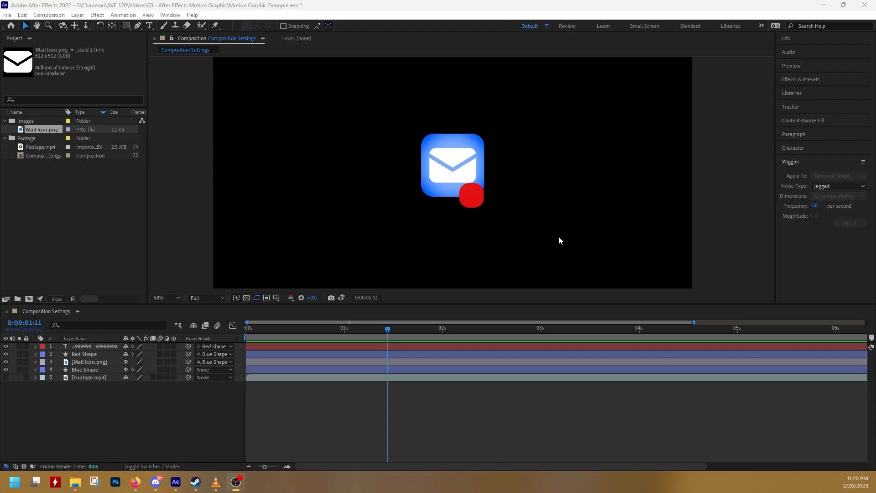
Pre-compose the number text, Red Shape, Mail Icon.png and Blue Shape layers as Notification
{"action": "left_click", "coordinate": [84, 356]}
{"action": "left_click", "coordinate": [266, 371]}
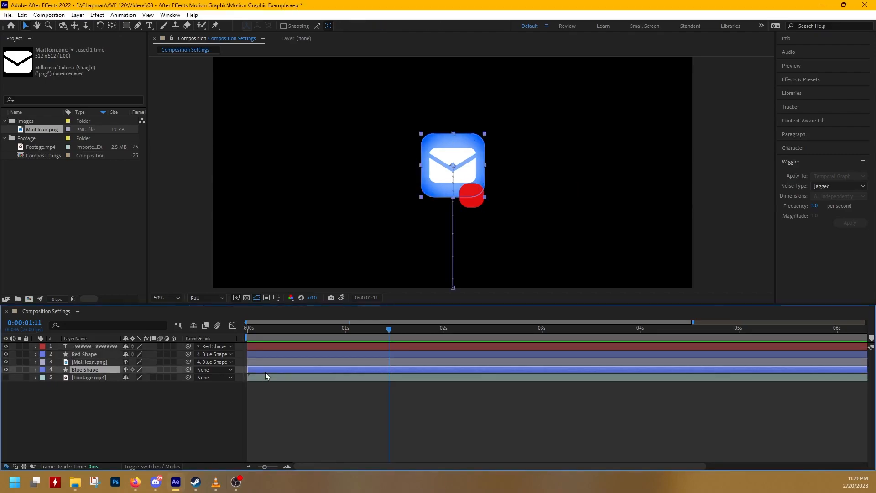
{"action": "left_click", "coordinate": [268, 362], "text": "shift"}
{"action": "left_click", "coordinate": [268, 354], "text": "shift"}
{"action": "left_click", "coordinate": [268, 347], "text": "shift"}
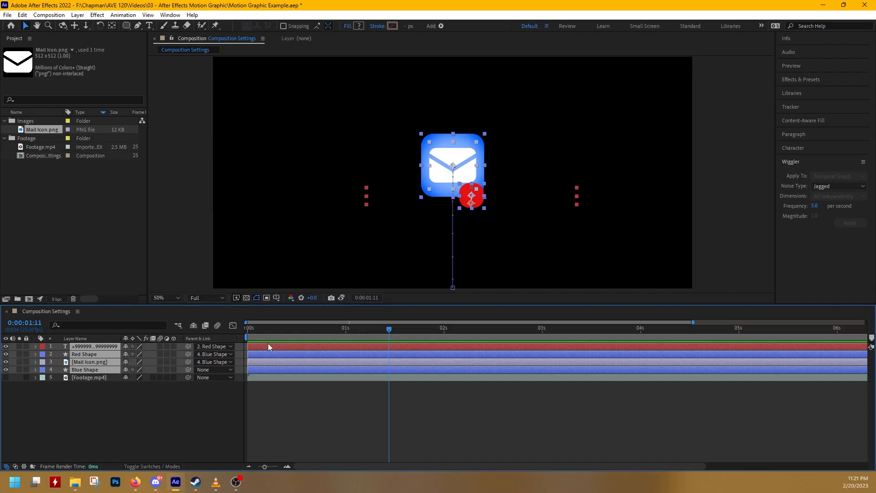
{"action": "key", "text": "ctrl+shift+c"}
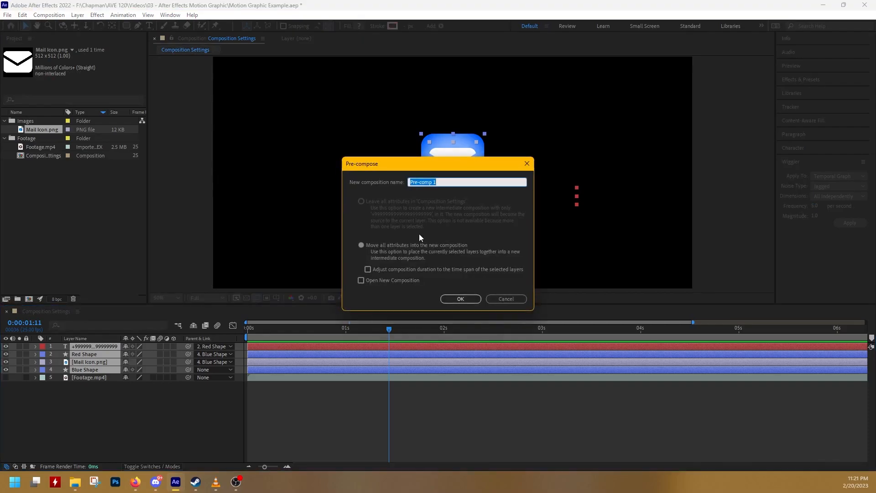
{"action": "type", "text": "Notification"}
{"action": "left_click", "coordinate": [461, 299]}
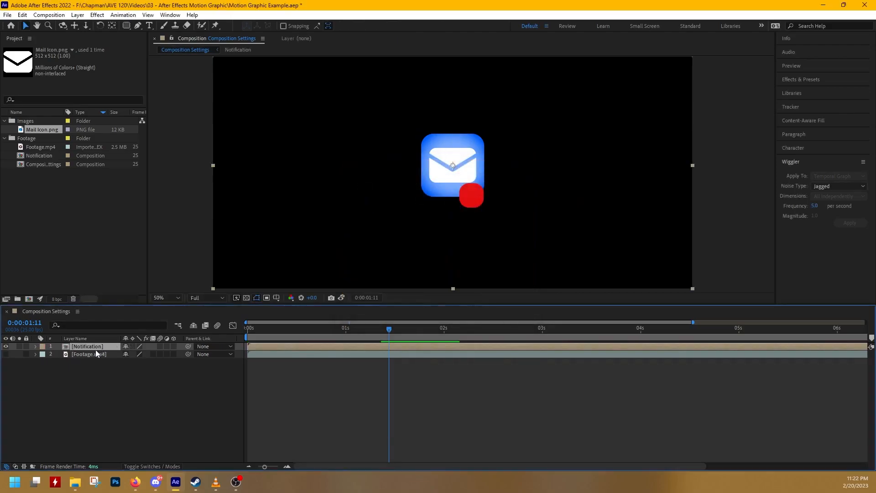
Open the Notification pre-composition to inspect its layers, and undo the pre-composing
{"action": "left_click", "coordinate": [36, 346]}
{"action": "left_click", "coordinate": [36, 347]}
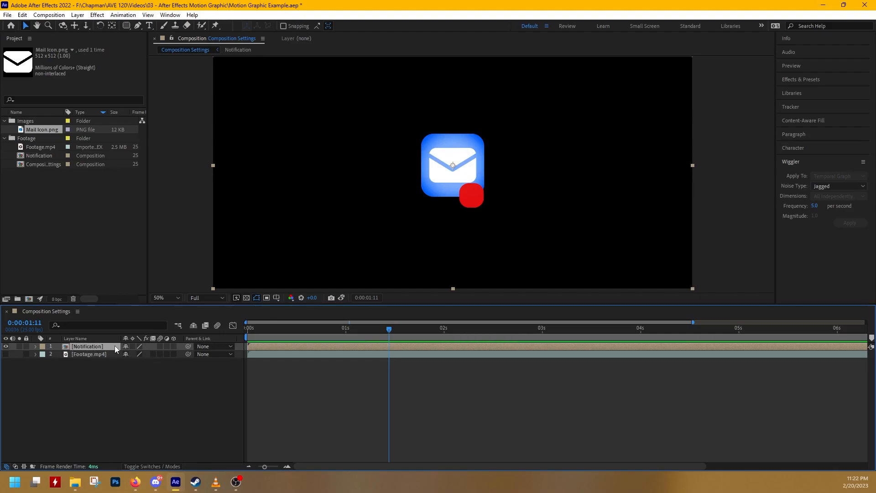
{"action": "double_click", "coordinate": [115, 347]}
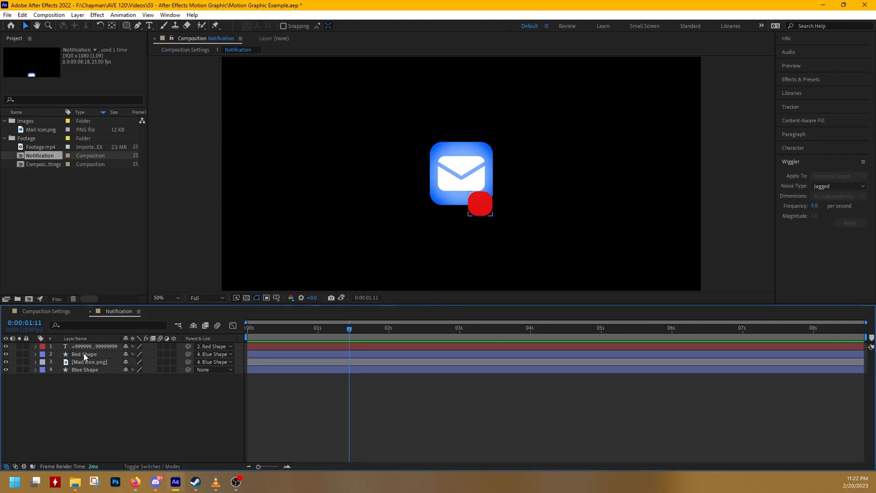
{"action": "key", "text": "ctrl+z"}
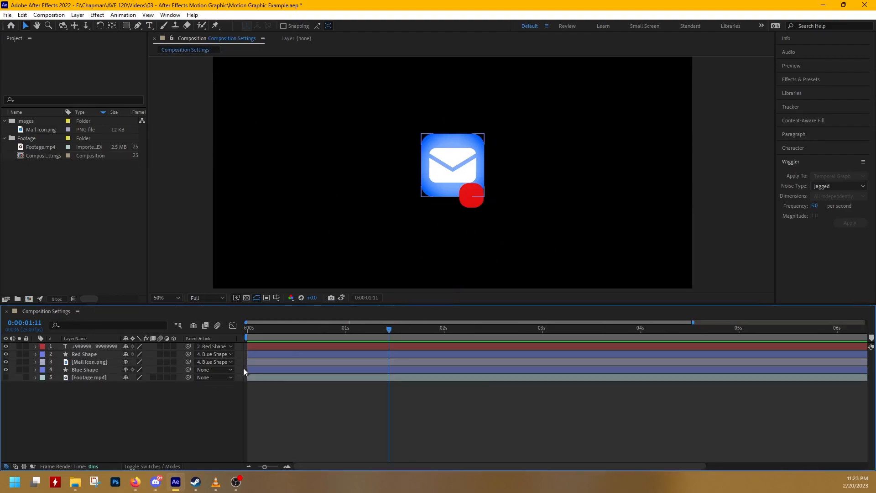
Pre-compose the four layers above Footage.mp4 into a new composition named Notification, moving all attributes into it
{"action": "left_click_drag", "start_coordinate": [272, 377], "coordinate": [261, 343]}
{"action": "left_click", "coordinate": [80, 16]}
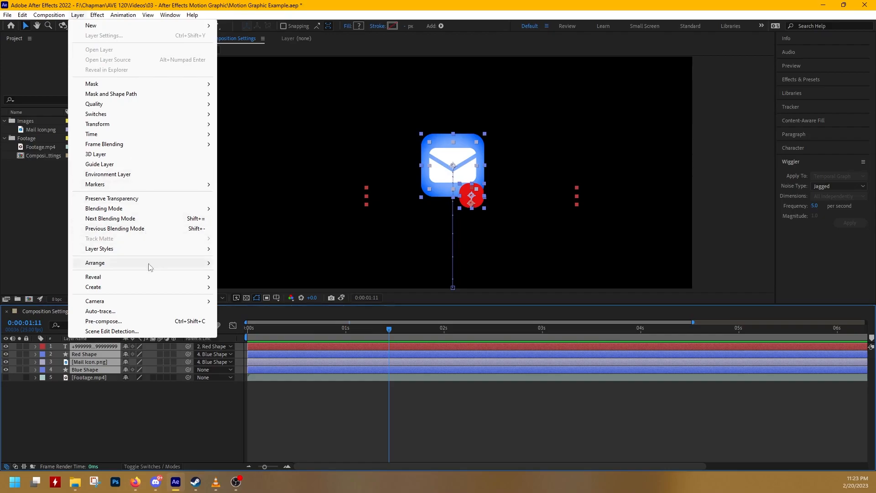
{"action": "left_click", "coordinate": [153, 321]}
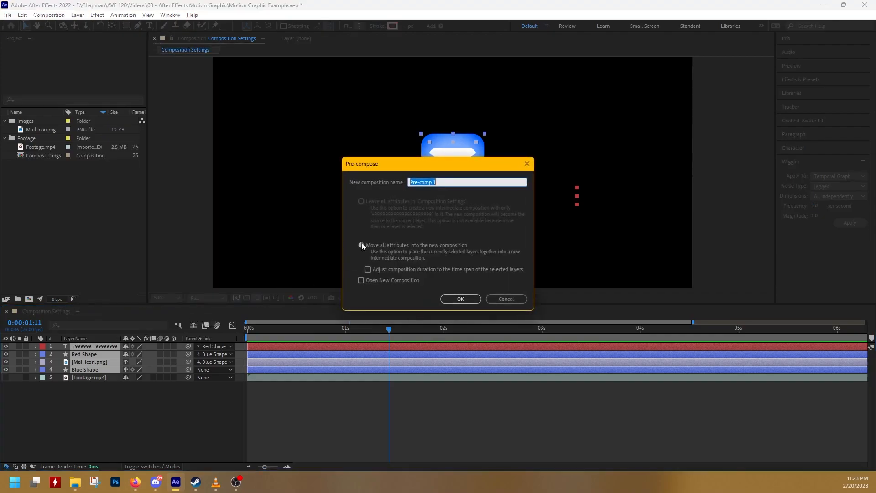
{"action": "type", "text": "Notification"}
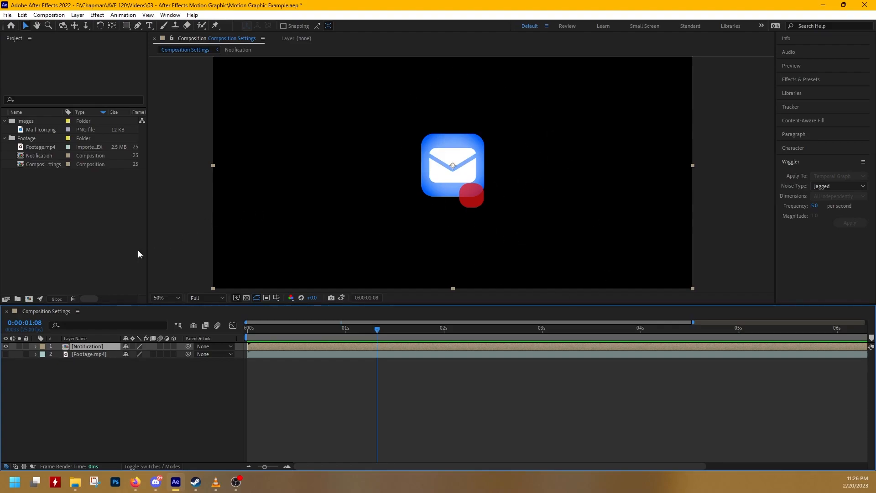
Draw a rounded-rectangle mask around the mail icon on the Notification layer and scrub to 0:00:03:23 to check its effect
{"action": "left_click", "coordinate": [124, 26]}
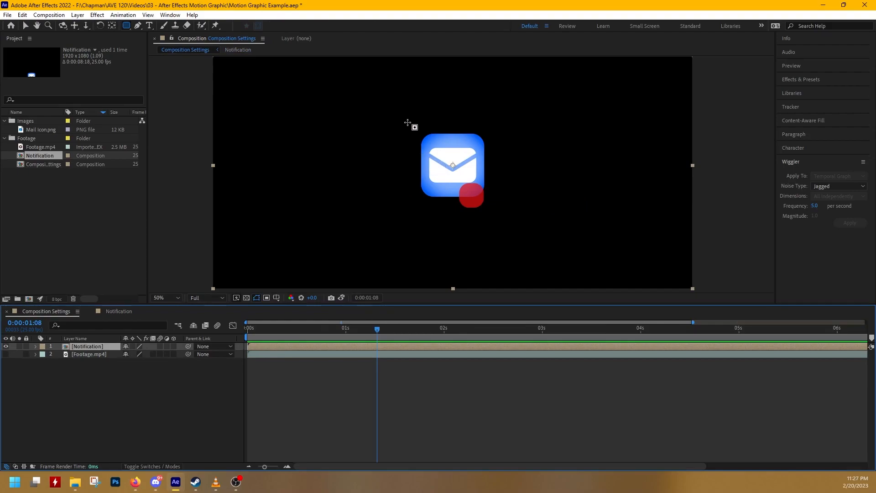
{"action": "left_click_drag", "start_coordinate": [399, 116], "coordinate": [504, 212]}
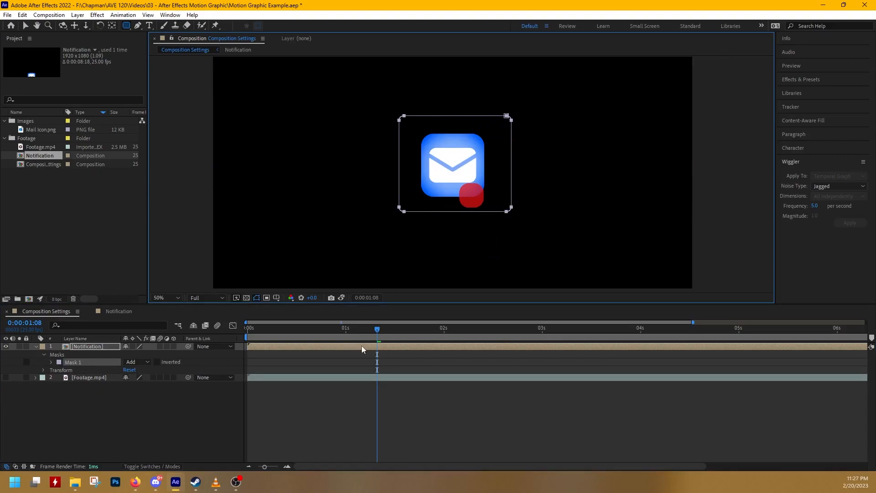
{"action": "left_click_drag", "start_coordinate": [379, 333], "coordinate": [632, 378]}
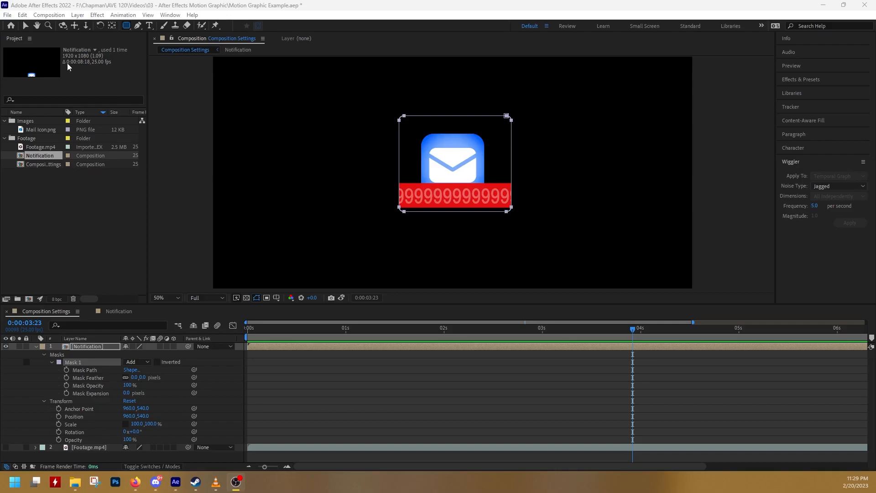
Widen the mask on the Notification layer until it encloses the whole red number badge, and scrub to 0:00:04:10 to check it
{"action": "left_click", "coordinate": [26, 26]}
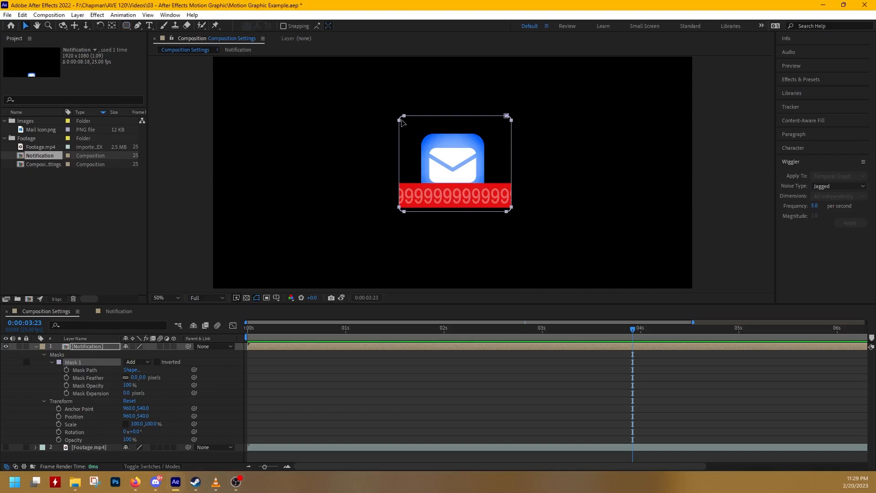
{"action": "left_click", "coordinate": [399, 121]}
{"action": "left_click_drag", "start_coordinate": [402, 168], "coordinate": [359, 168]}
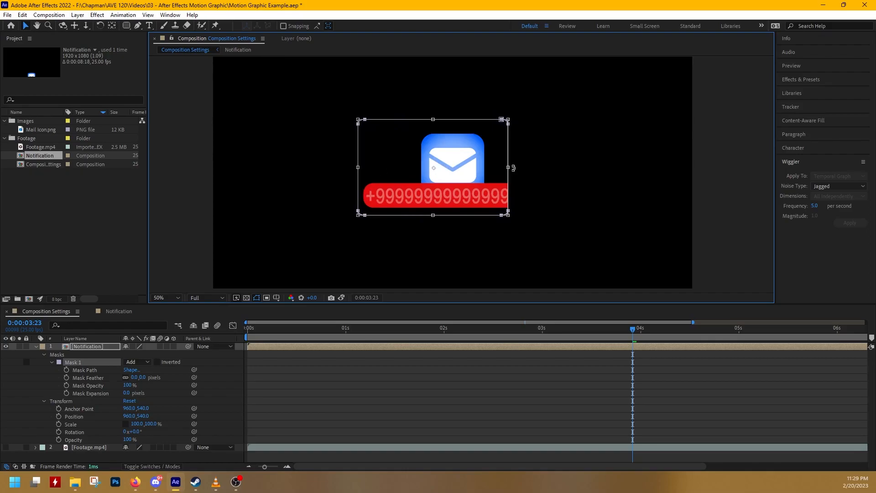
{"action": "left_click_drag", "start_coordinate": [508, 168], "coordinate": [585, 173]}
{"action": "left_click_drag", "start_coordinate": [357, 170], "coordinate": [354, 169]}
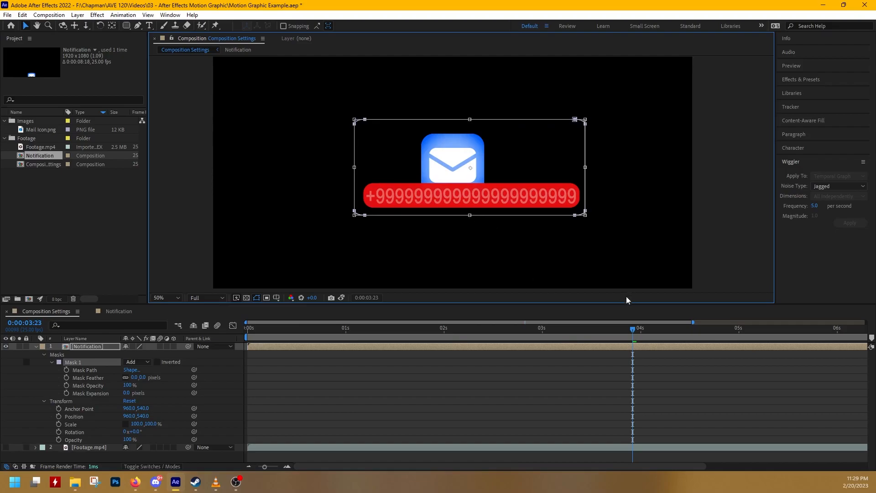
{"action": "left_click_drag", "start_coordinate": [632, 332], "coordinate": [652, 328]}
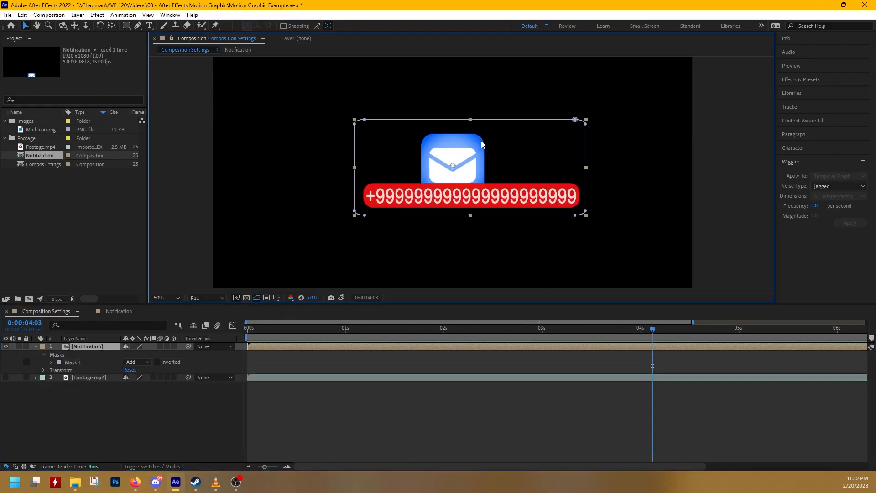
{"action": "left_click_drag", "start_coordinate": [654, 330], "coordinate": [680, 392]}
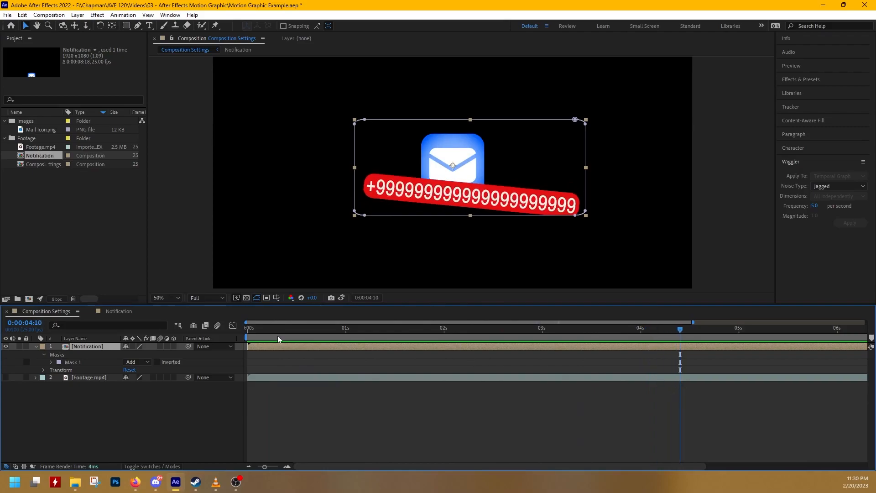
Try the Subtract mode on Mask 1, scrub to 0:00:01:18 to see its effect, and return the mask to Add
{"action": "left_click", "coordinate": [136, 362]}
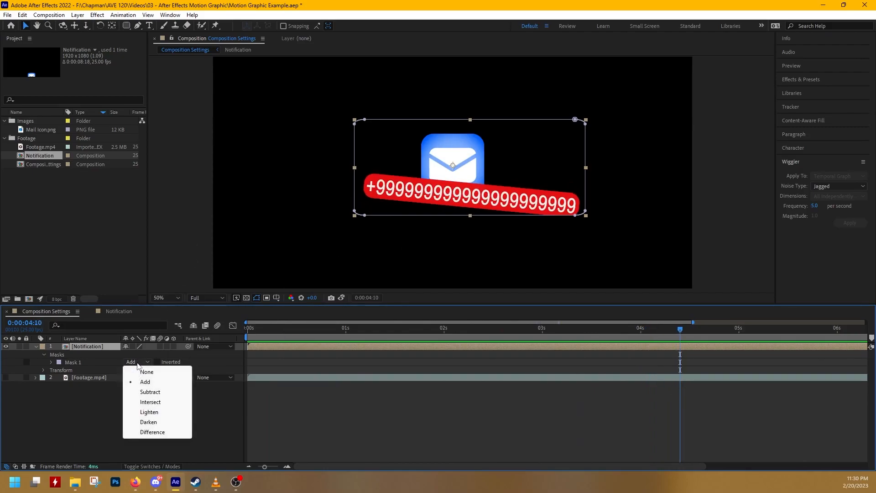
{"action": "left_click", "coordinate": [151, 392]}
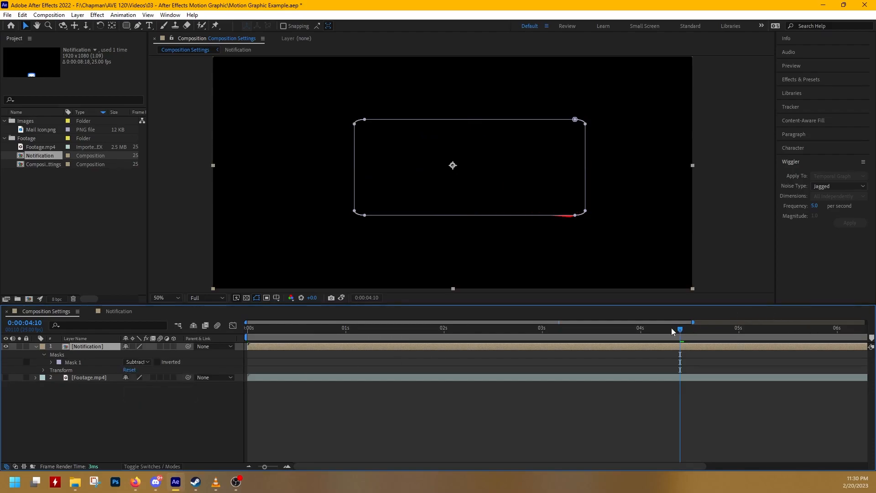
{"action": "left_click_drag", "start_coordinate": [679, 332], "coordinate": [416, 368]}
{"action": "left_click", "coordinate": [141, 363]}
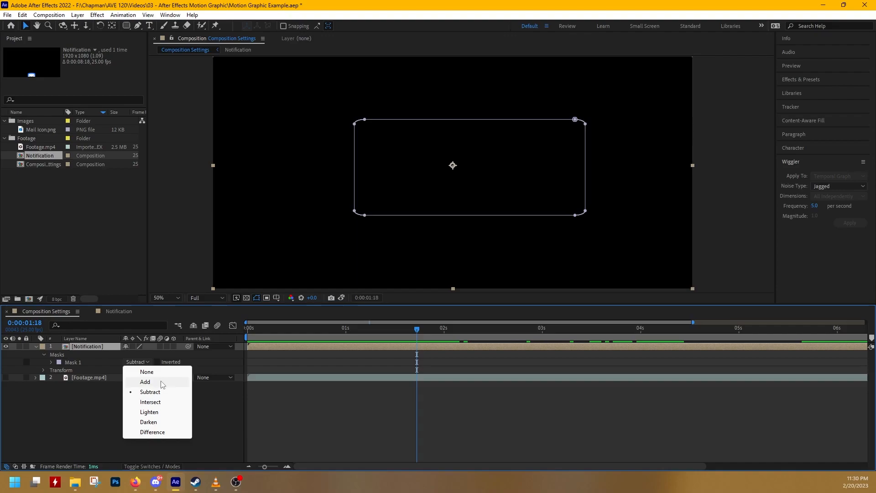
{"action": "left_click", "coordinate": [162, 382]}
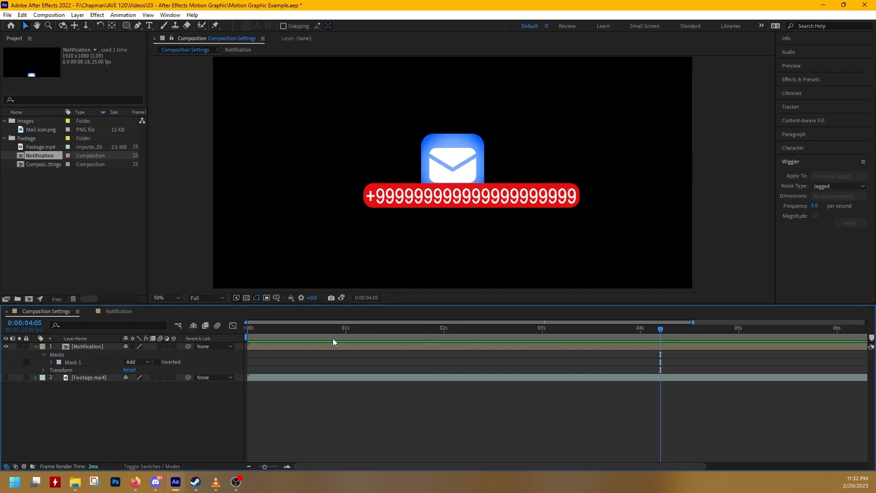
Open the Notification pre-composition and move the text fade, badge expansion and rotation keyframes earlier, starting the wiggle at about 0:00:03:01
{"action": "double_click", "coordinate": [325, 349]}
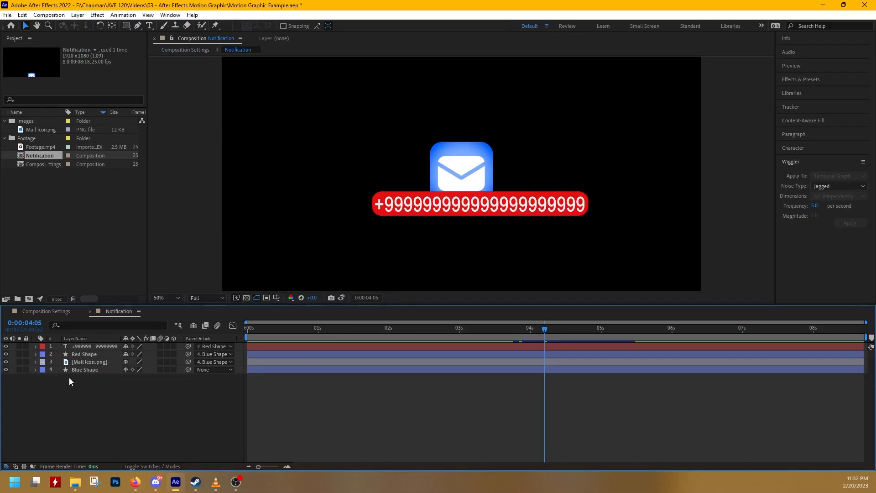
{"action": "left_click_drag", "start_coordinate": [270, 333], "coordinate": [283, 349]}
{"action": "key", "text": "space"}
{"action": "left_click", "coordinate": [86, 370]}
{"action": "left_click_drag", "start_coordinate": [279, 407], "coordinate": [304, 399]}
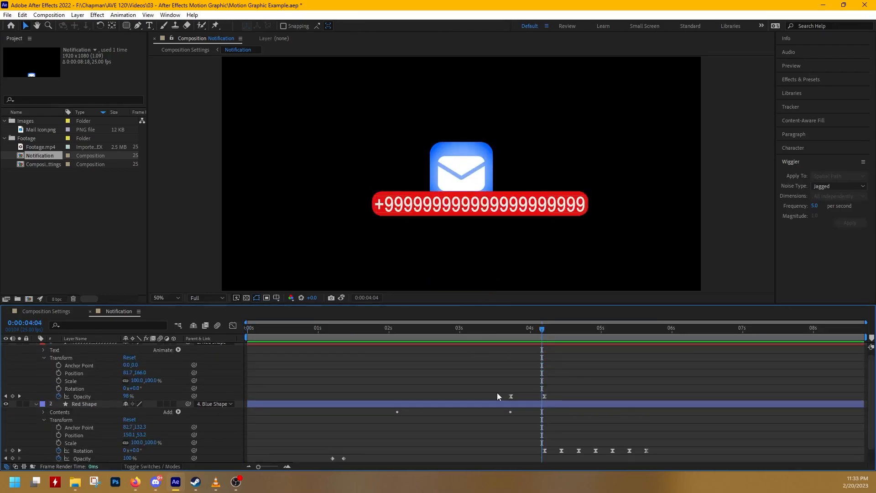
{"action": "scroll", "coordinate": [502, 411], "scroll_direction": "down", "scroll_amount": 1}
{"action": "left_click_drag", "start_coordinate": [667, 445], "coordinate": [485, 360]}
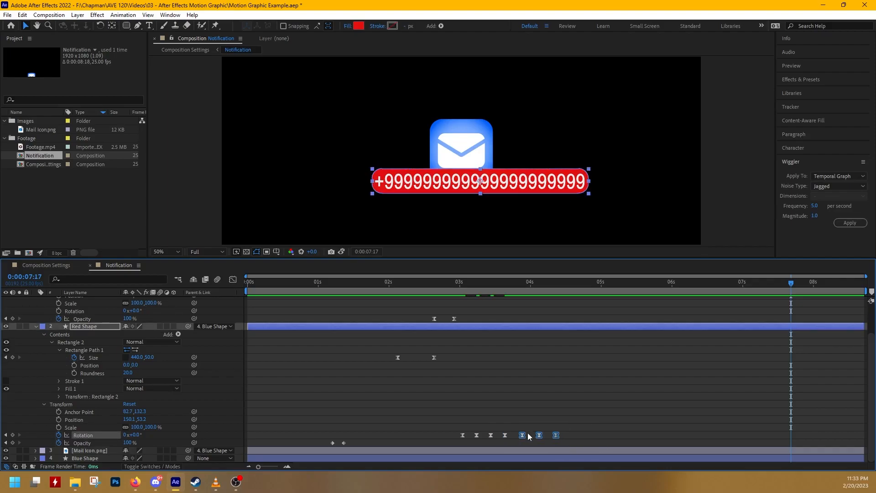
Move the Red Shape's rotation keyframes closer together at even spacing, ending the wiggle at about 0:00:04:00
{"action": "left_click", "coordinate": [395, 291]}
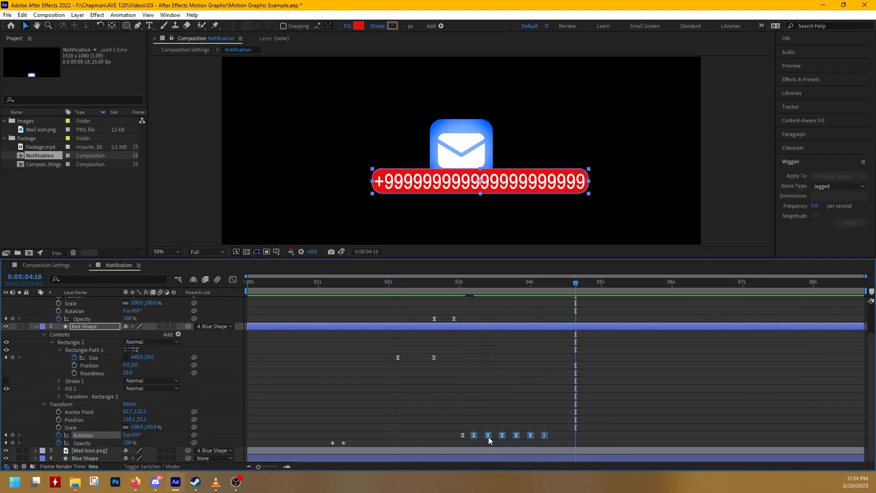
{"action": "left_click_drag", "start_coordinate": [488, 436], "coordinate": [485, 436]}
{"action": "left_click_drag", "start_coordinate": [499, 436], "coordinate": [508, 436]}
{"action": "left_click_drag", "start_coordinate": [523, 436], "coordinate": [519, 436]}
{"action": "left_click_drag", "start_coordinate": [534, 436], "coordinate": [531, 436]}
{"action": "left_click_drag", "start_coordinate": [430, 283], "coordinate": [533, 285]}
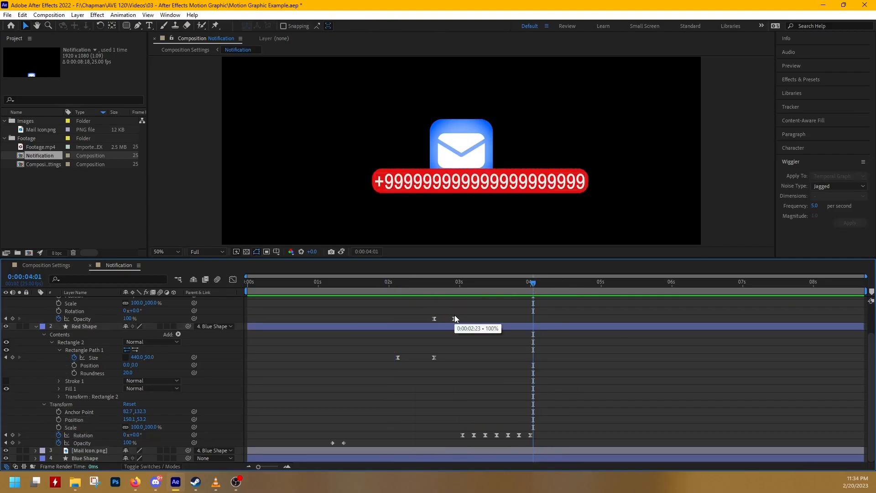
Fade the number text out by copying its opacity keyframes to 100% at 0:00:04:07 and 0% at 0:00:04:14
{"action": "left_click_drag", "start_coordinate": [535, 283], "coordinate": [549, 283]}
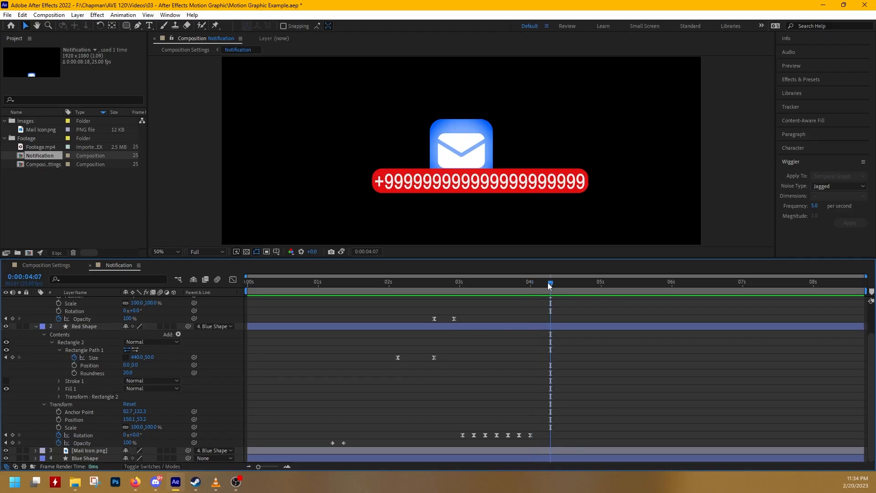
{"action": "left_click", "coordinate": [455, 319]}
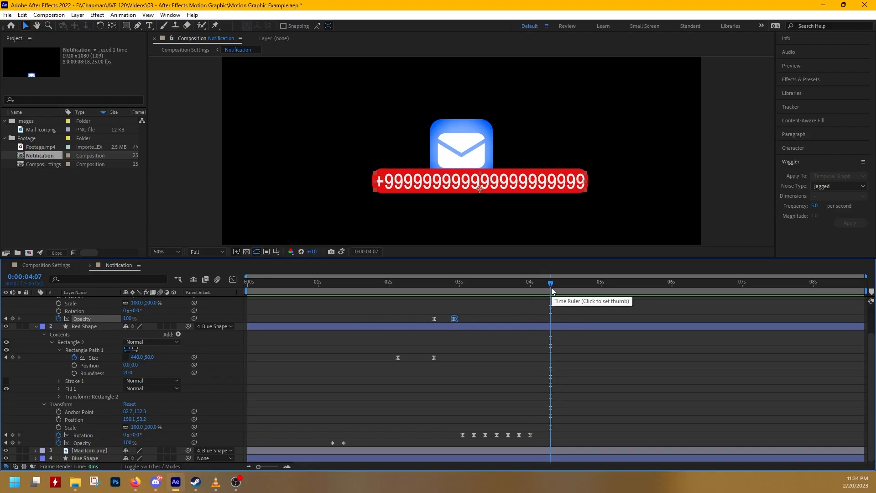
{"action": "left_click_drag", "start_coordinate": [553, 290], "coordinate": [572, 284]}
{"action": "left_click", "coordinate": [434, 319]}
{"action": "key", "text": "ctrl+c"}
{"action": "key", "text": "ctrl+v"}
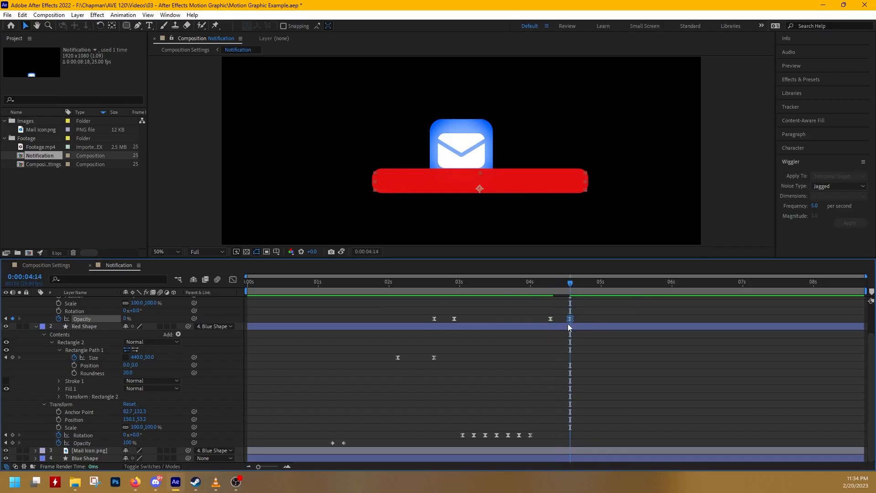
Copy the Red Shape's size keyframes so the badge shrinks from 0:00:04:14 to about 0:00:04:22, and preview the result
{"action": "left_click", "coordinate": [435, 357]}
{"action": "key", "text": "ctrl+c"}
{"action": "key", "text": "ctrl+v"}
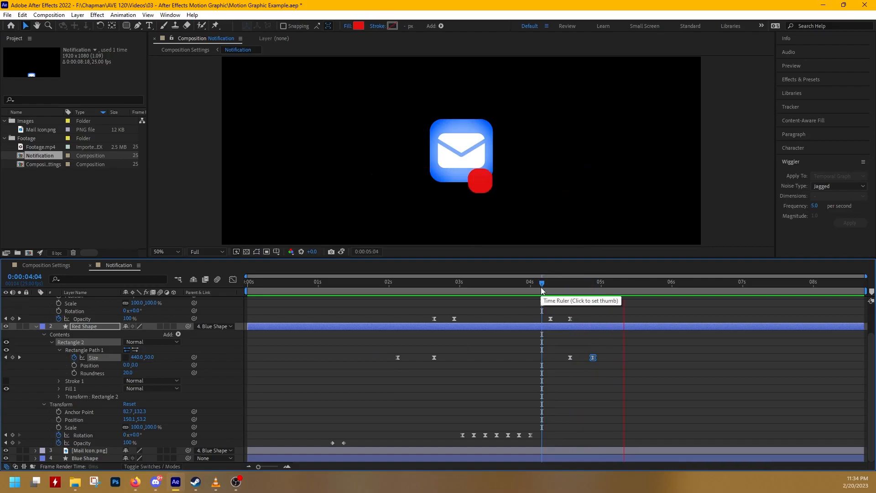
{"action": "key", "text": "space"}
Copy the Red Shape's opacity keyframes to fade the badge from about 0:00:04:24 to 0% at 0:00:05:04
{"action": "left_click_drag", "start_coordinate": [541, 287], "coordinate": [599, 331]}
{"action": "left_click_drag", "start_coordinate": [325, 439], "coordinate": [351, 447]}
{"action": "key", "text": "ctrl+c"}
{"action": "key", "text": "ctrl+v"}
{"action": "left_click", "coordinate": [611, 427]}
{"action": "left_click_drag", "start_coordinate": [611, 443], "coordinate": [615, 443]}
{"action": "left_click_drag", "start_coordinate": [599, 283], "coordinate": [613, 284]}
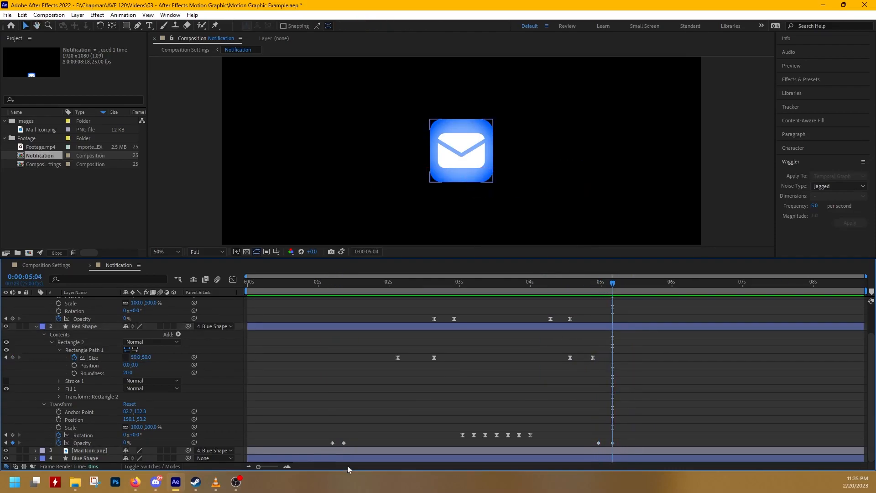
Copy the Blue Shape's position keyframes in reverse so the icon drops out of frame from 0:00:05:07 to about 0:00:05:13
{"action": "left_click", "coordinate": [36, 458]}
{"action": "scroll", "coordinate": [272, 434], "scroll_direction": "down", "scroll_amount": 3}
{"action": "left_click", "coordinate": [271, 435]}
{"action": "key", "text": "ctrl+c"}
{"action": "key", "text": "ctrl+v"}
{"action": "left_click_drag", "start_coordinate": [680, 436], "coordinate": [636, 439]}
{"action": "left_click", "coordinate": [622, 284]}
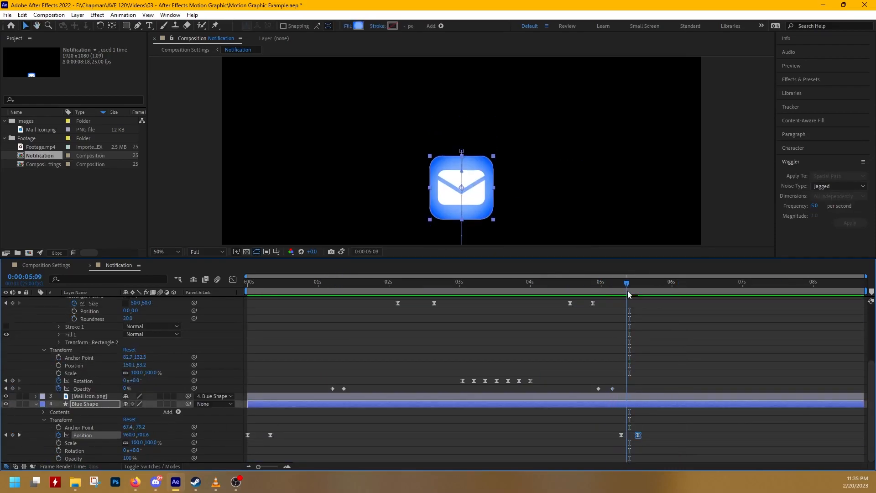
Reshape the speed graph of the Blue Shape's exit to accelerate towards its last keyframe, peaking near 6000, and preview it
{"action": "key", "text": "shift+F3"}
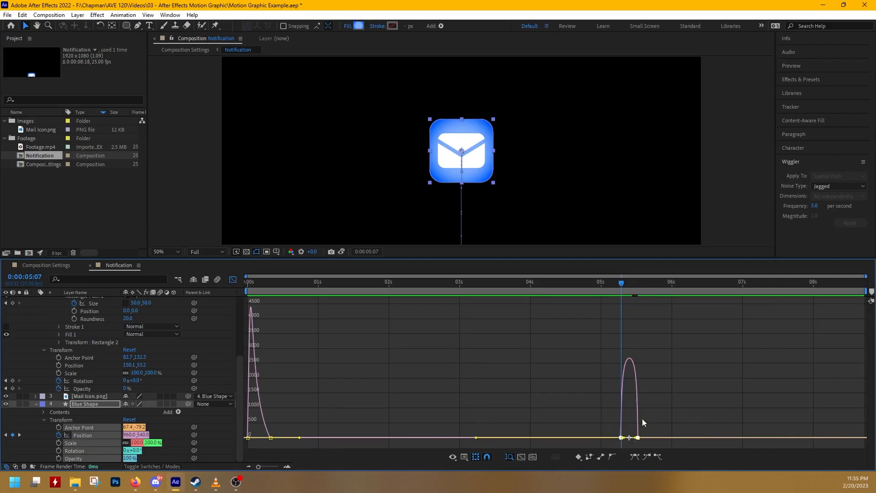
{"action": "left_click_drag", "start_coordinate": [628, 439], "coordinate": [630, 435]}
{"action": "key", "text": "space"}
{"action": "key", "text": "space"}
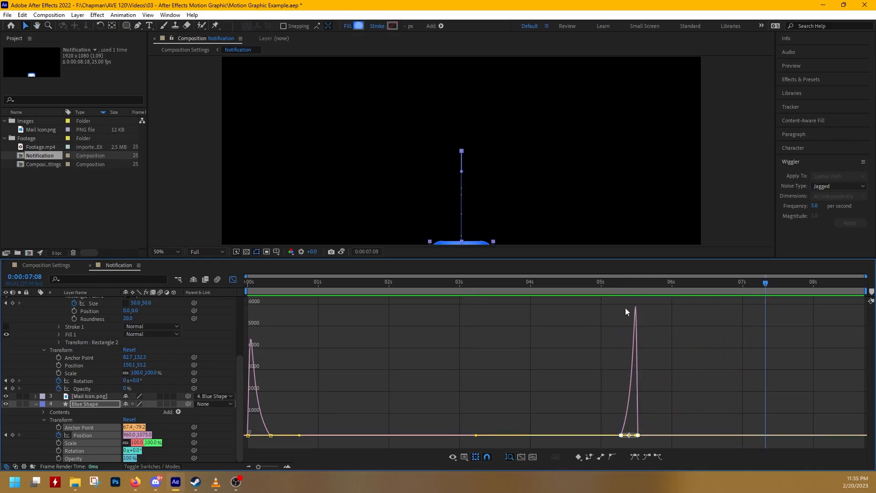
{"action": "left_click", "coordinate": [604, 286]}
{"action": "key", "text": "space"}
{"action": "key", "text": "space"}
Sharpen the exit's speed curve to a late peak near 9000, preview it, and return to the keyframe view with Blue Shape collapsed
{"action": "left_click", "coordinate": [630, 438]}
{"action": "left_click", "coordinate": [633, 435]}
{"action": "left_click_drag", "start_coordinate": [635, 435], "coordinate": [638, 435]}
{"action": "left_click", "coordinate": [610, 287]}
{"action": "key", "text": "space"}
{"action": "key", "text": "space"}
{"action": "left_click", "coordinate": [36, 404]}
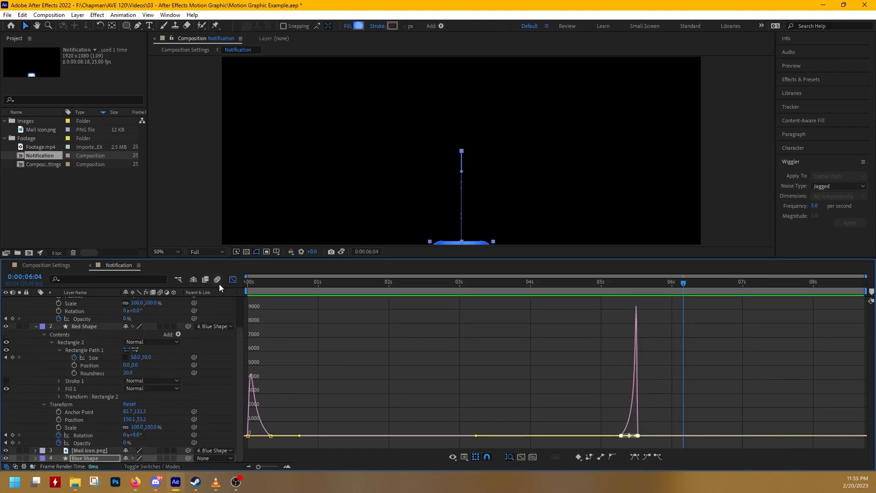
{"action": "left_click", "coordinate": [232, 280]}
Preview the animation from the start and shift the text and badge keyframes earlier, starting the text fade-in at about 0:00:01:16
{"action": "left_click_drag", "start_coordinate": [417, 284], "coordinate": [246, 286]}
{"action": "key", "text": "space"}
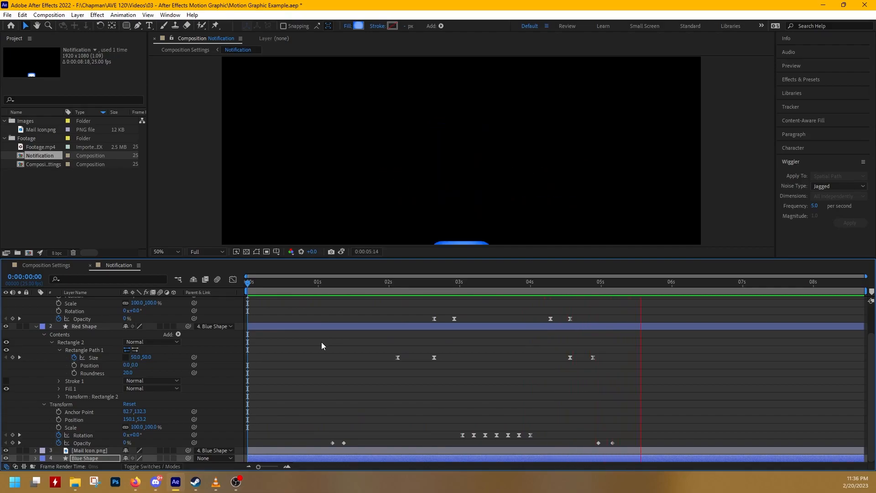
{"action": "key", "text": "space"}
{"action": "left_click_drag", "start_coordinate": [550, 307], "coordinate": [667, 448]}
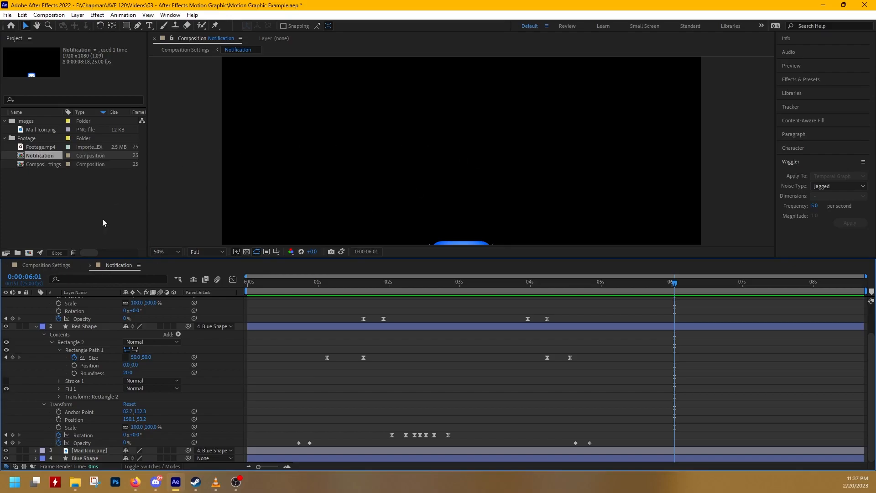
Return to the Composition Settings composition, make Footage.mp4 visible, preview the notification over it, and scrub to 0:00:00:16
{"action": "left_click", "coordinate": [40, 266]}
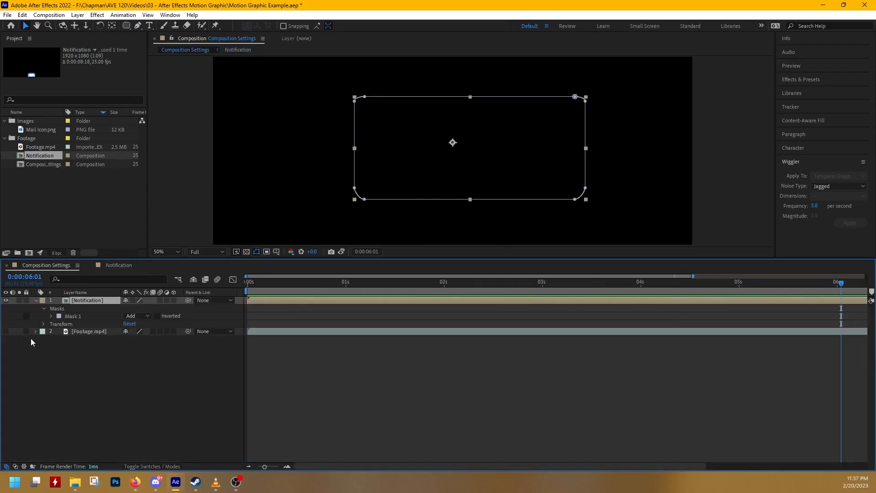
{"action": "left_click", "coordinate": [6, 332]}
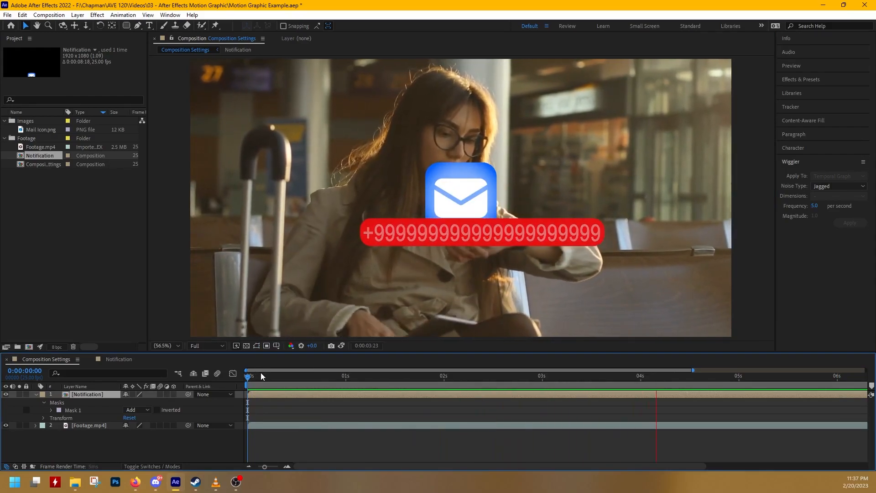
{"action": "key", "text": "space"}
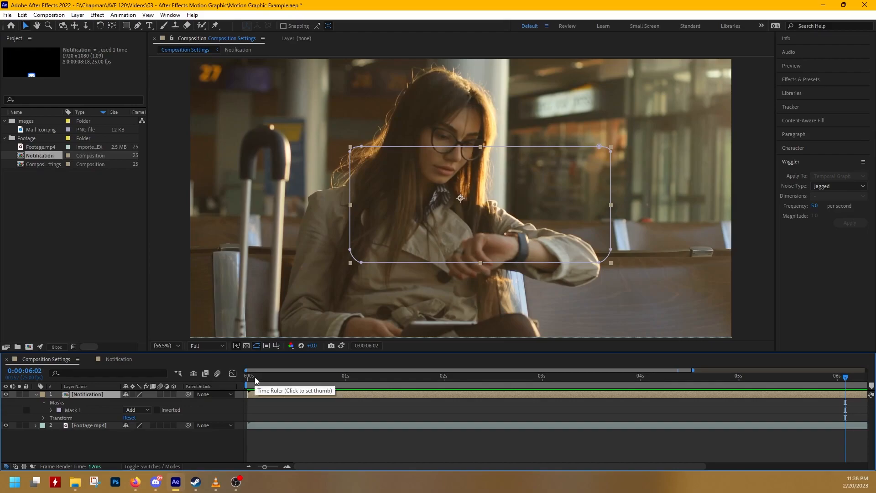
{"action": "left_click_drag", "start_coordinate": [255, 377], "coordinate": [306, 377]}
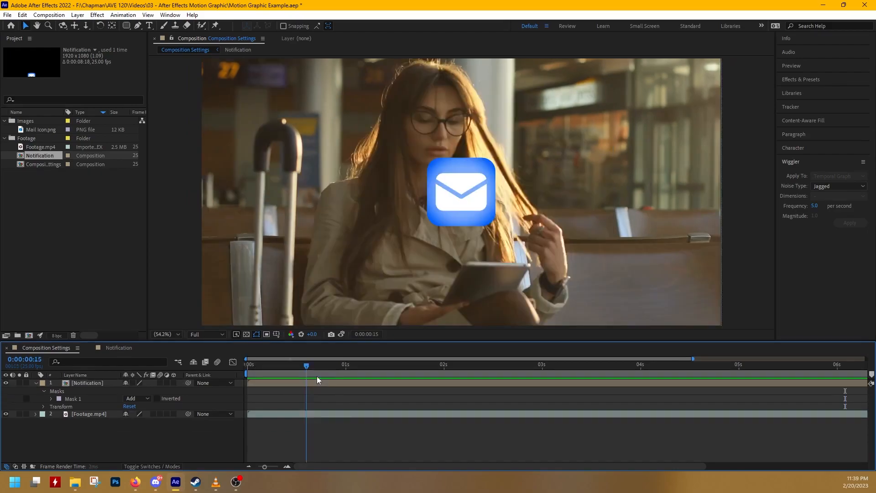
{"action": "mouse_move", "coordinate": [317, 376]}
{"action": "left_mouse_down"}
{"action": "mouse_move", "coordinate": [429, 373]}
{"action": "mouse_move", "coordinate": [516, 385]}
{"action": "mouse_move", "coordinate": [319, 400]}
{"action": "mouse_move", "coordinate": [250, 391]}
{"action": "mouse_move", "coordinate": [324, 391]}
{"action": "left_mouse_up"}
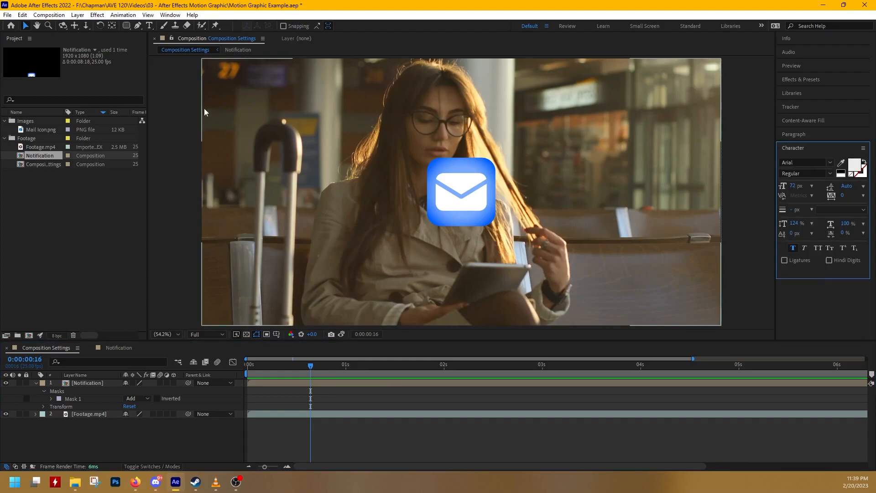
Bring up the Tracker, select the Footage.mp4 layer as its target, and hide the Notification layer
{"action": "left_click", "coordinate": [170, 15]}
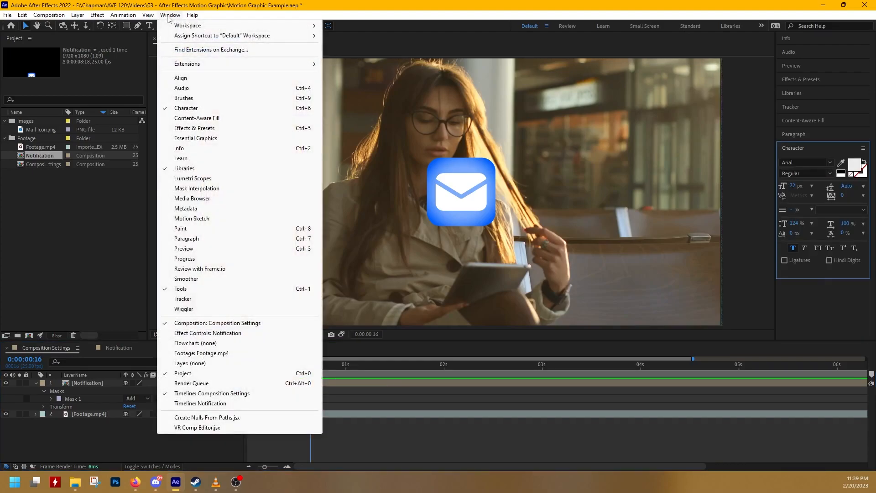
{"action": "left_click", "coordinate": [189, 300]}
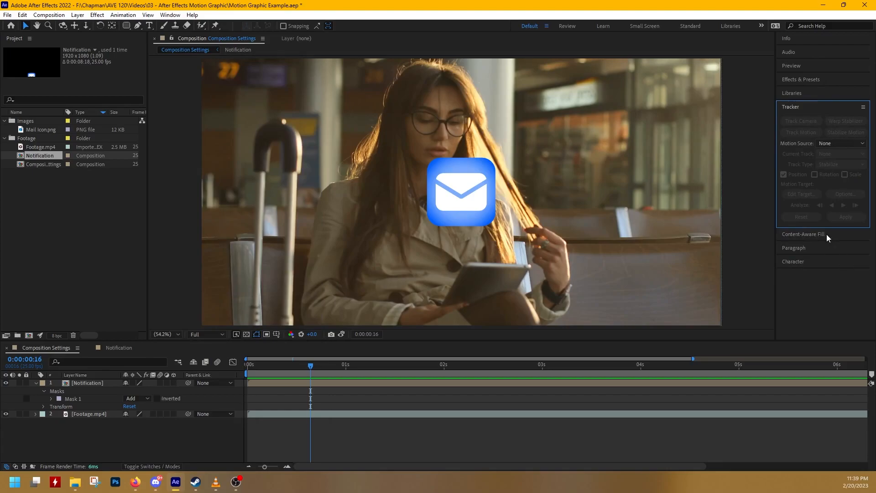
{"action": "left_click", "coordinate": [374, 439]}
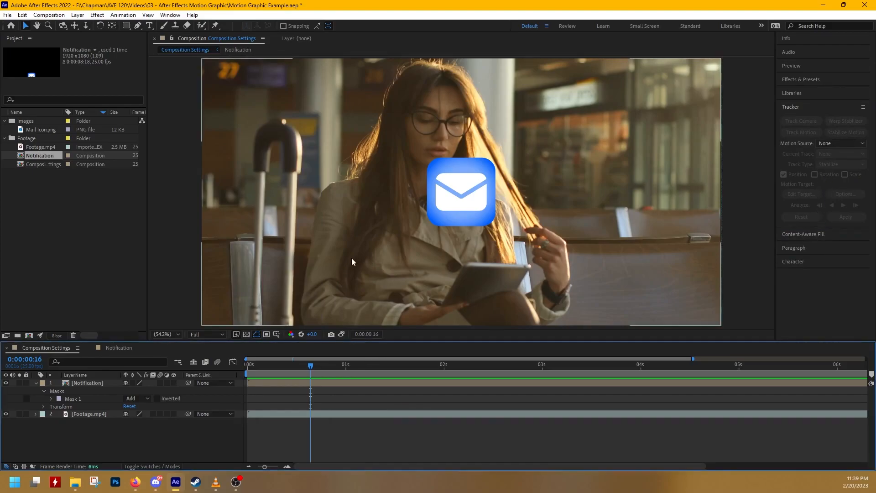
{"action": "left_click", "coordinate": [267, 415]}
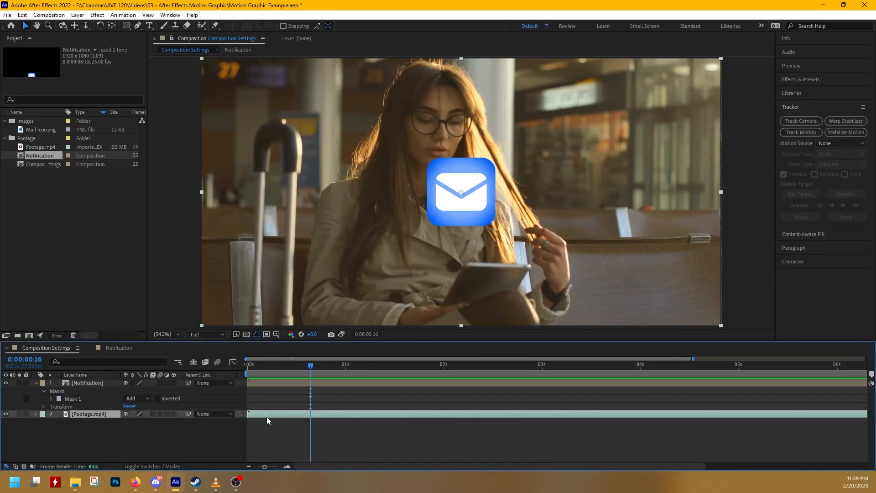
{"action": "left_click", "coordinate": [6, 384]}
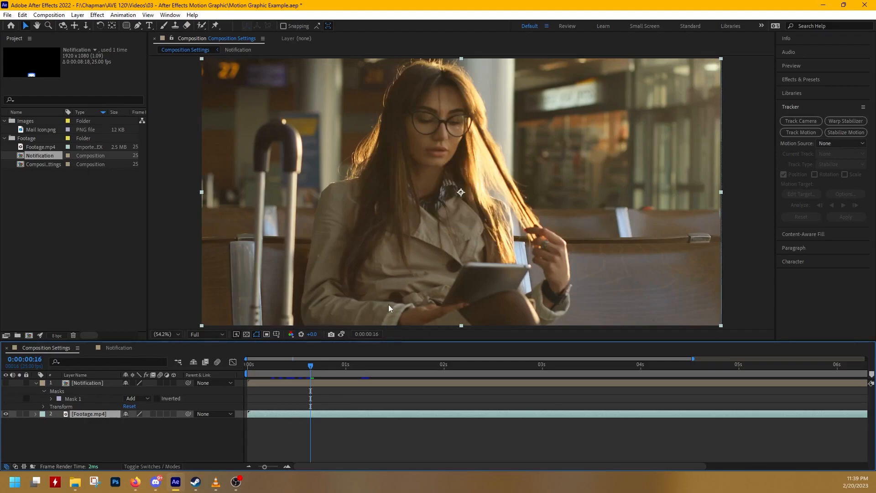
Start a motion track on Footage.mp4 with Rotation enabled alongside Position, and move Track Point 2 onto the woman's hair
{"action": "left_click", "coordinate": [808, 134]}
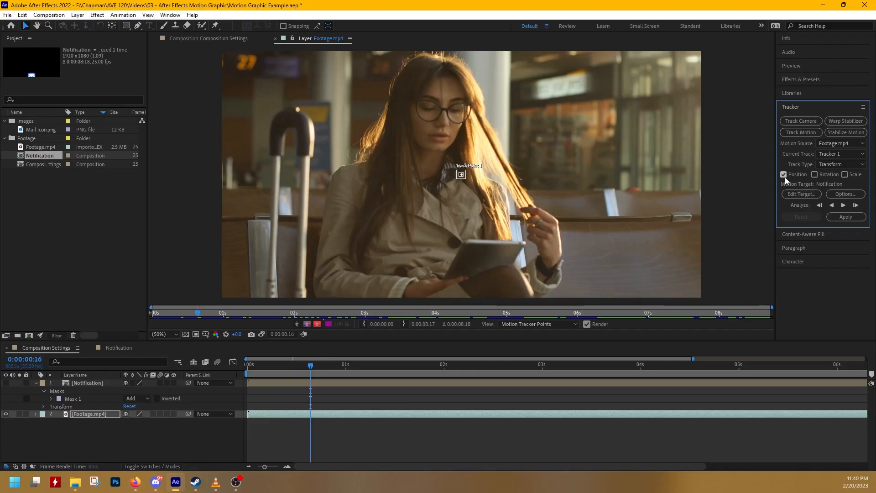
{"action": "left_click", "coordinate": [815, 175]}
{"action": "scroll", "coordinate": [462, 175], "scroll_direction": "up", "scroll_amount": 4}
{"action": "left_click_drag", "start_coordinate": [496, 169], "coordinate": [567, 159]}
{"action": "scroll", "coordinate": [575, 188], "scroll_direction": "down", "scroll_amount": 4}
{"action": "scroll", "coordinate": [550, 169], "scroll_direction": "up", "scroll_amount": 2}
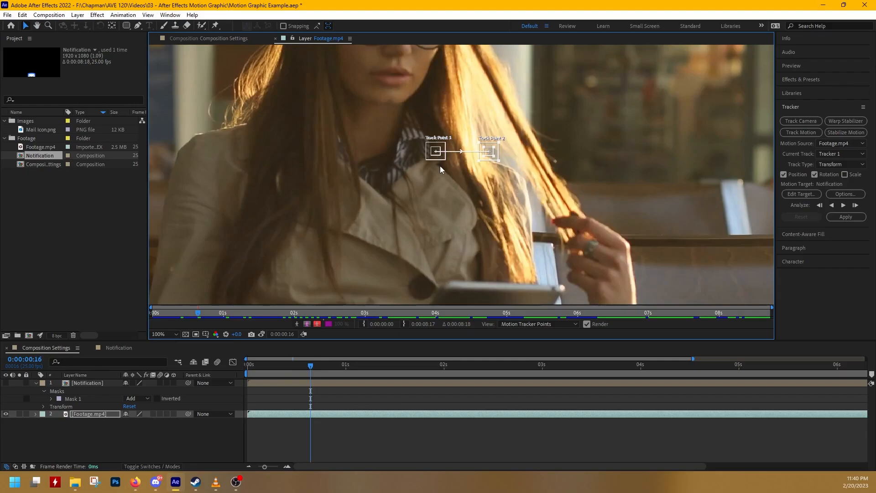
{"action": "left_click_drag", "start_coordinate": [491, 152], "coordinate": [512, 173]}
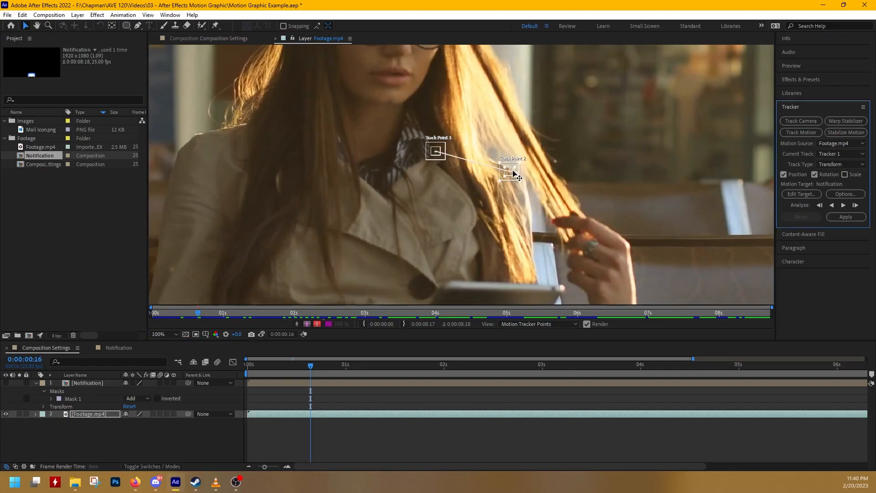
{"action": "left_click_drag", "start_coordinate": [544, 198], "coordinate": [542, 264]}
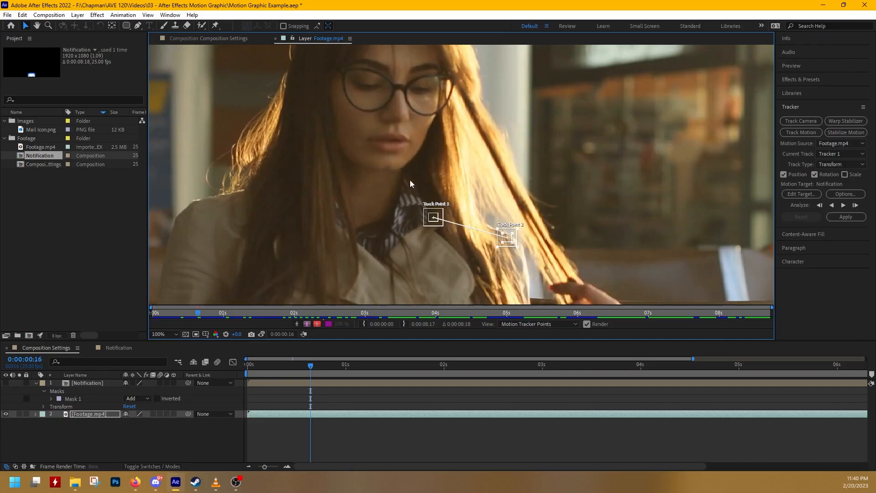
At 0:00:02:01, place Track Point 1 over the wristwatch and enlarge its feature and search regions
{"action": "scroll", "coordinate": [492, 161], "scroll_direction": "down", "scroll_amount": 1}
{"action": "left_click_drag", "start_coordinate": [198, 313], "coordinate": [303, 318]}
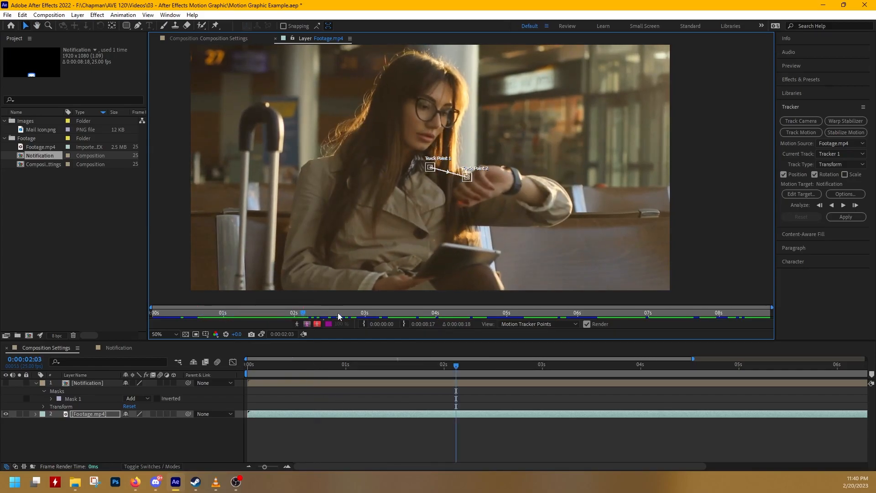
{"action": "mouse_move", "coordinate": [302, 312]}
{"action": "left_mouse_down"}
{"action": "mouse_move", "coordinate": [241, 309]}
{"action": "mouse_move", "coordinate": [297, 324]}
{"action": "left_mouse_up"}
{"action": "scroll", "coordinate": [495, 174], "scroll_direction": "up", "scroll_amount": 4}
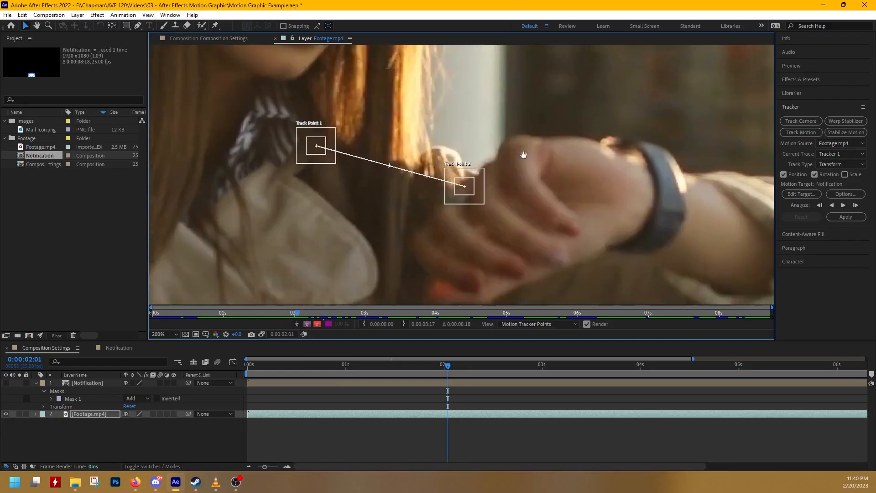
{"action": "scroll", "coordinate": [457, 153], "scroll_direction": "down", "scroll_amount": 2}
{"action": "left_click_drag", "start_coordinate": [362, 163], "coordinate": [519, 186]}
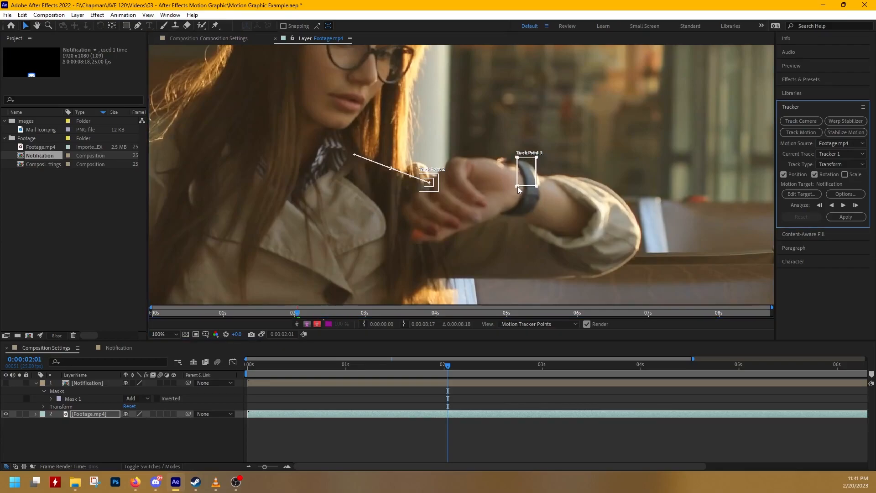
{"action": "left_click_drag", "start_coordinate": [516, 158], "coordinate": [515, 195]}
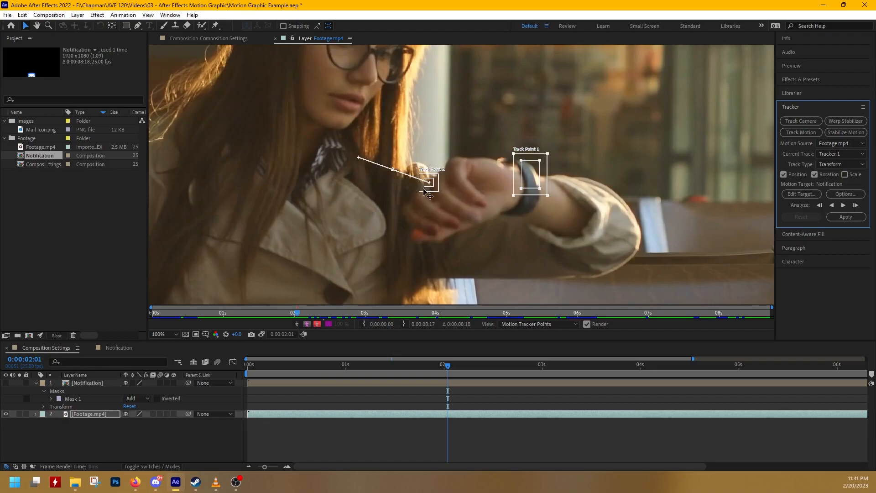
Place Track Point 2 on the jacket cuff with larger regions, and move Track Point 1's attach point onto the watch
{"action": "left_click_drag", "start_coordinate": [429, 183], "coordinate": [595, 218]}
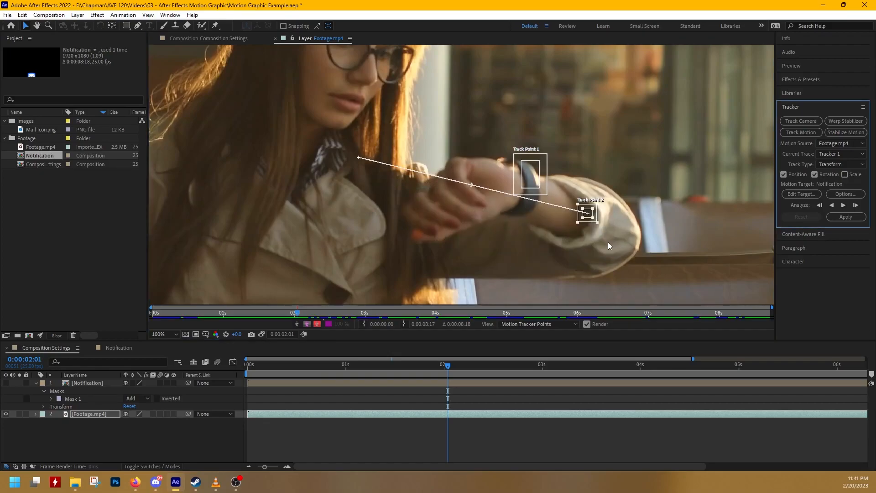
{"action": "left_click", "coordinate": [358, 157]}
{"action": "left_click_drag", "start_coordinate": [533, 192], "coordinate": [530, 175]}
{"action": "left_click", "coordinate": [529, 177]}
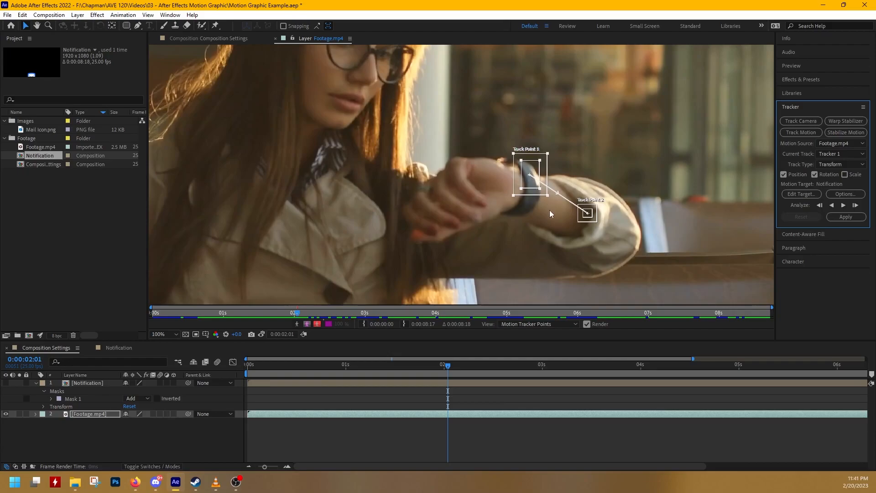
{"action": "left_click", "coordinate": [593, 220]}
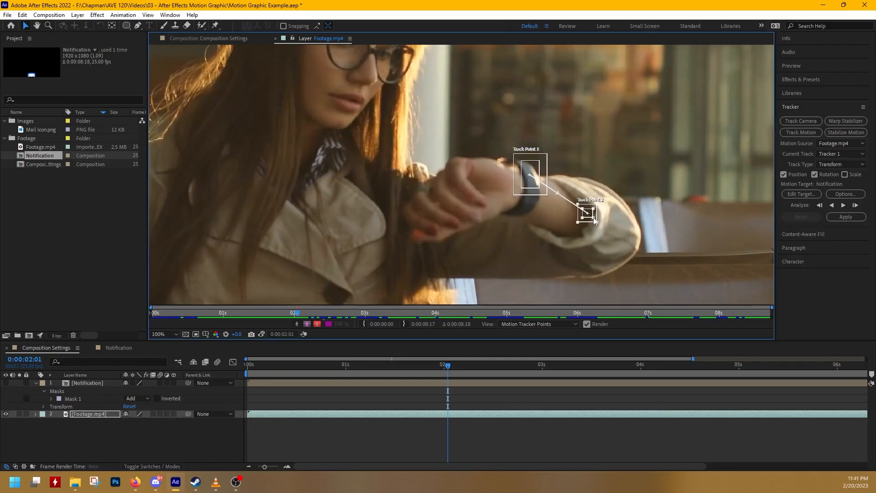
{"action": "mouse_move", "coordinate": [598, 223]}
{"action": "left_mouse_down"}
{"action": "mouse_move", "coordinate": [571, 231]}
{"action": "mouse_move", "coordinate": [612, 212]}
{"action": "mouse_move", "coordinate": [594, 213]}
{"action": "mouse_move", "coordinate": [608, 232]}
{"action": "left_mouse_up"}
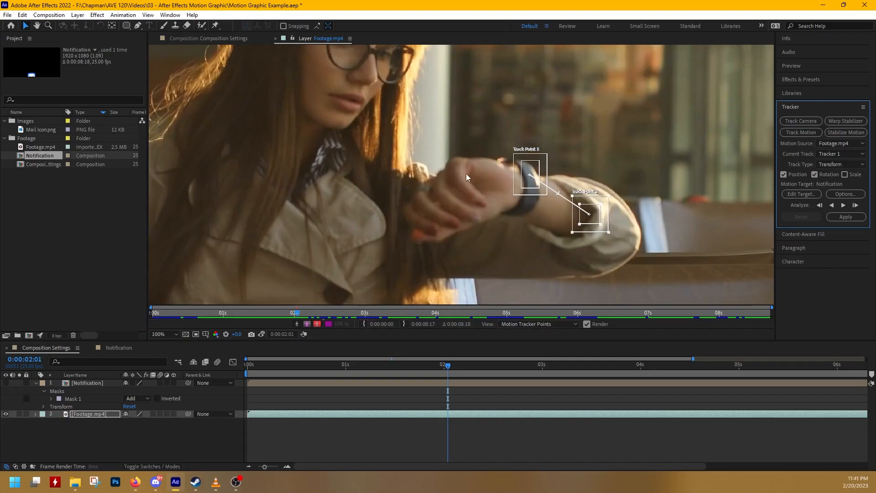
{"action": "left_click_drag", "start_coordinate": [589, 213], "coordinate": [593, 214]}
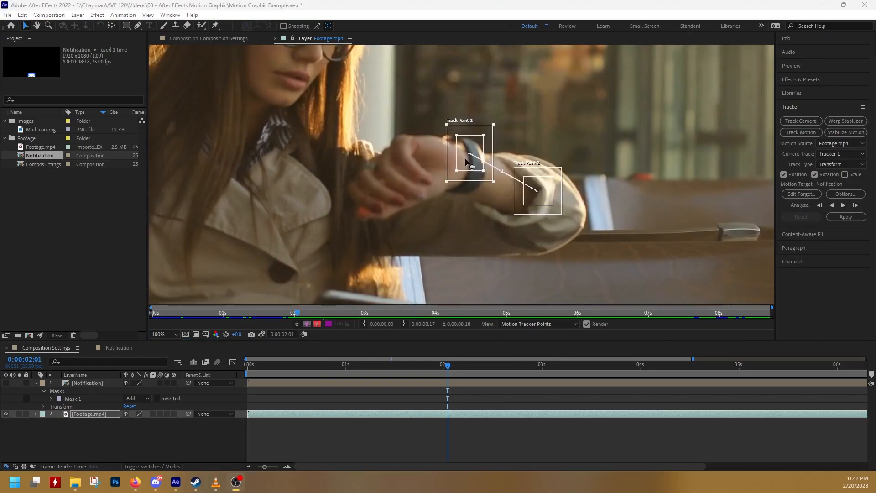
Analyze the motion forward from 0:00:02:01 and return to 0:00:03:24 to inspect the drift at the watch
{"action": "left_click", "coordinate": [844, 206]}
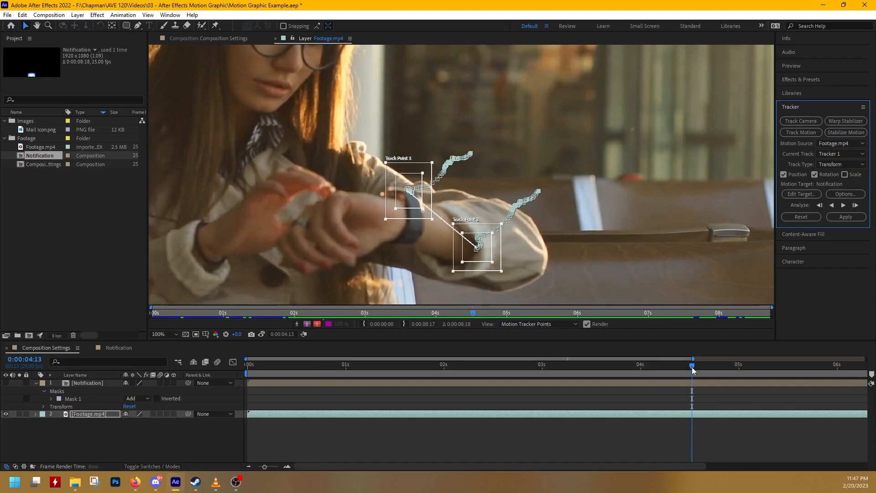
{"action": "left_click_drag", "start_coordinate": [692, 370], "coordinate": [633, 378]}
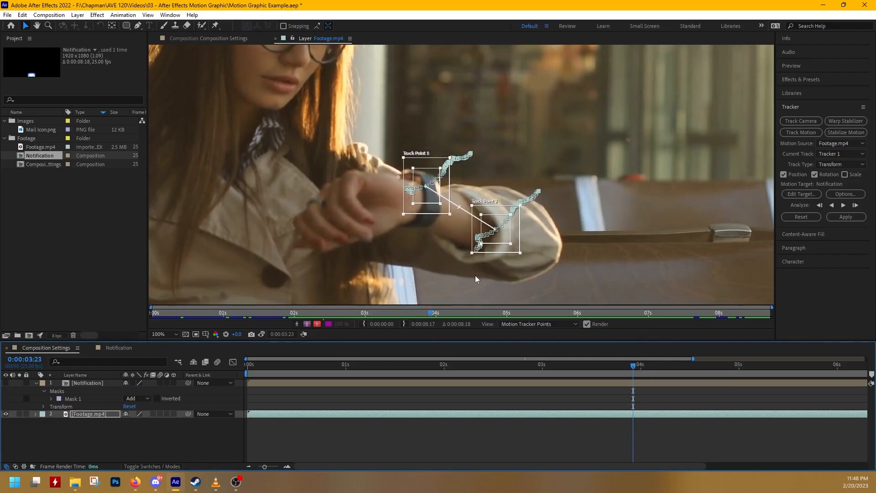
{"action": "key", "text": "Page_Down"}
{"action": "scroll", "coordinate": [424, 181], "scroll_direction": "up", "scroll_amount": 1}
{"action": "scroll", "coordinate": [425, 181], "scroll_direction": "down", "scroll_amount": 1}
{"action": "left_click_drag", "start_coordinate": [424, 183], "coordinate": [517, 265]}
{"action": "scroll", "coordinate": [425, 181], "scroll_direction": "up", "scroll_amount": 1}
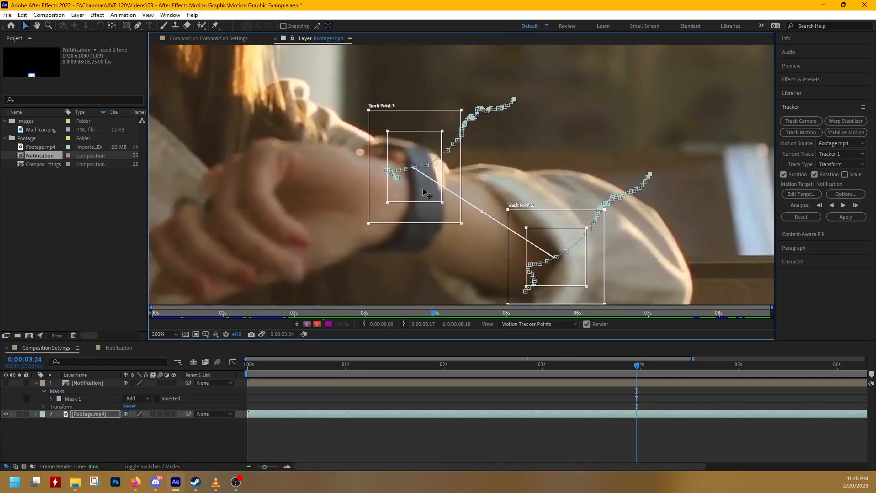
Correct Track Point 1's position on the watch frame by frame from 0:00:03:24 to 0:00:04:14
{"action": "left_click_drag", "start_coordinate": [428, 192], "coordinate": [400, 221]}
{"action": "key", "text": "Page_Down"}
{"action": "key", "text": "Page_Down"}
{"action": "key", "text": "Page_Down"}
{"action": "key", "text": "Page_Down"}
{"action": "key", "text": "Page_Down"}
{"action": "key", "text": "Page_Down"}
{"action": "key", "text": "Page_Down"}
{"action": "key", "text": "Page_Down"}
{"action": "key", "text": "Page_Down"}
{"action": "key", "text": "Page_Down"}
{"action": "key", "text": "Page_Down"}
{"action": "key", "text": "Page_Down"}
{"action": "key", "text": "Page_Down"}
{"action": "key", "text": "Page_Down"}
{"action": "key", "text": "Page_Down"}
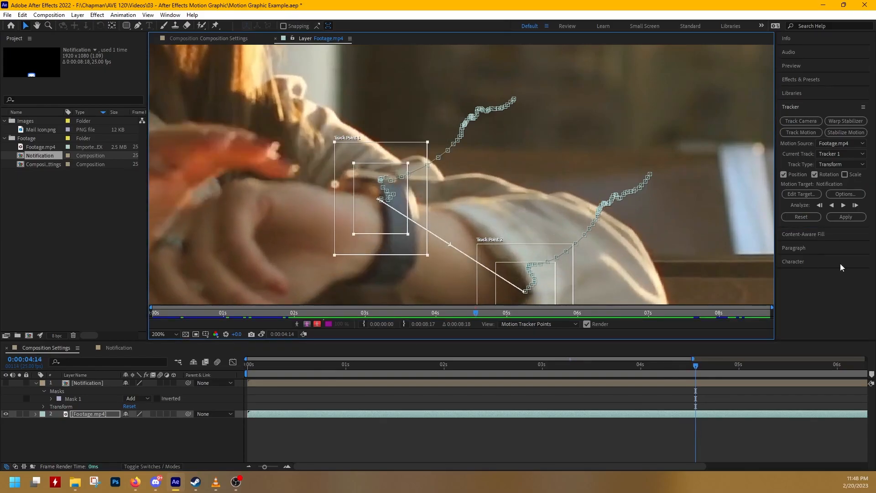
Enlarge Track Point 1's regions around the watch and analyze forward from 0:00:04:14 to 0:00:06:24
{"action": "left_click_drag", "start_coordinate": [408, 234], "coordinate": [439, 258]}
{"action": "left_click", "coordinate": [843, 205]}
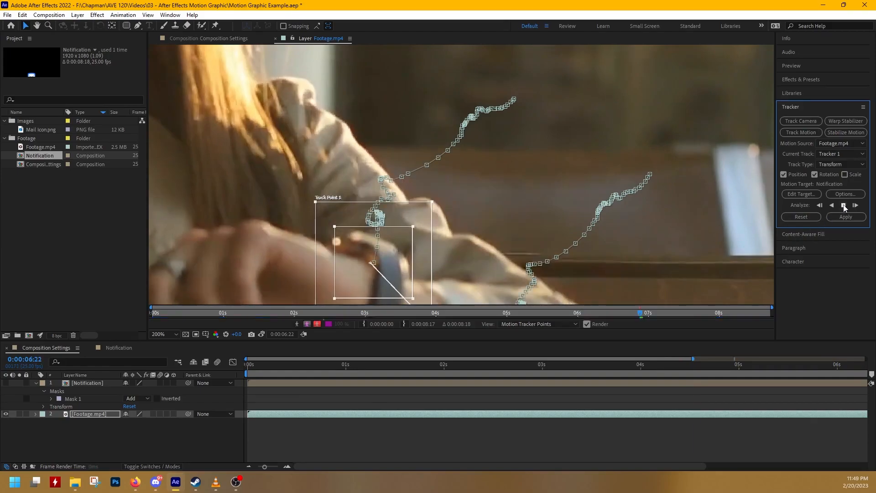
{"action": "left_click_drag", "start_coordinate": [560, 254], "coordinate": [563, 234]}
{"action": "left_click_drag", "start_coordinate": [574, 161], "coordinate": [574, 157]}
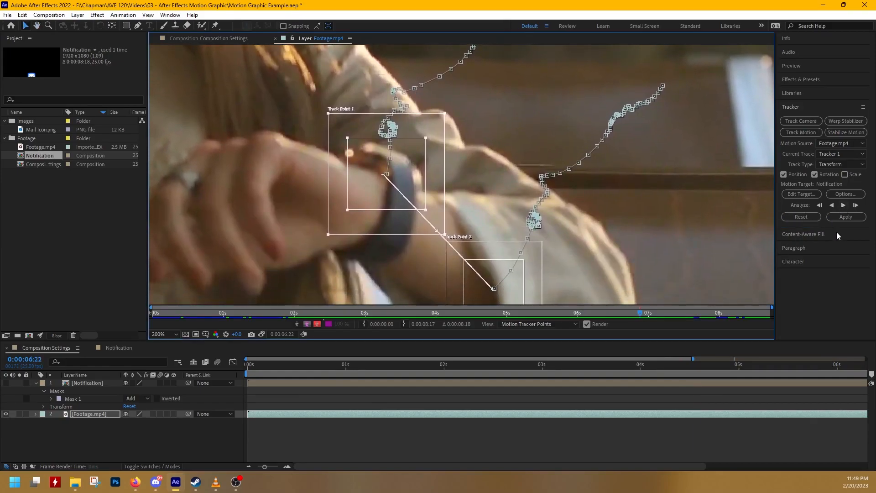
{"action": "left_click", "coordinate": [843, 206]}
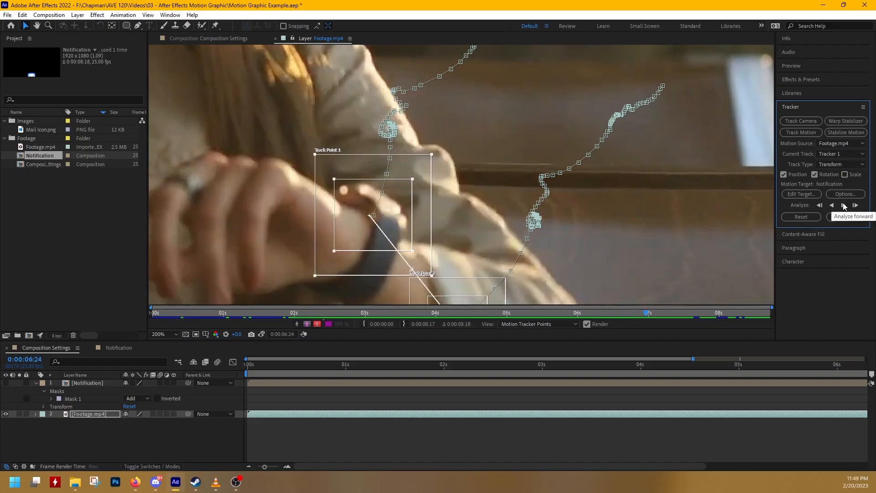
{"action": "scroll", "coordinate": [618, 268], "scroll_direction": "down", "scroll_amount": 1}
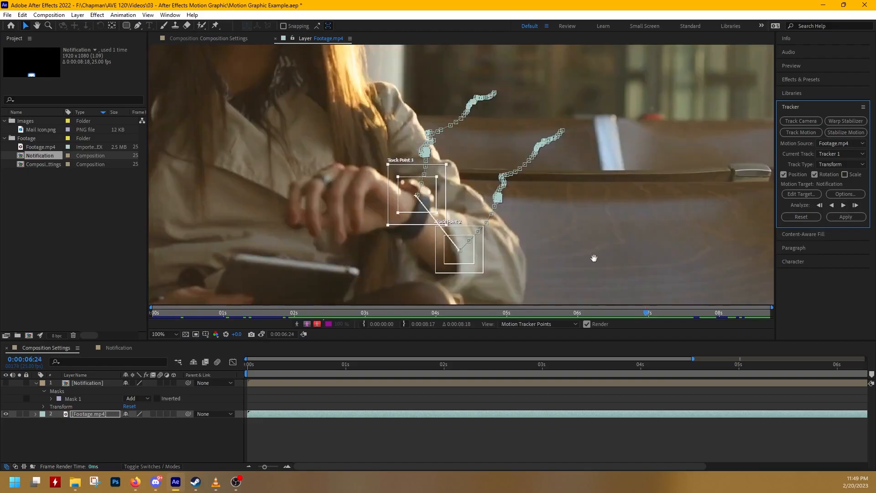
{"action": "left_click_drag", "start_coordinate": [593, 259], "coordinate": [597, 241]}
Step back to 0:00:06:20 and realign the track points with the sleeve and watch frame by frame up to 0:00:07:00
{"action": "key", "text": "Page_Up"}
{"action": "key", "text": "Page_Up"}
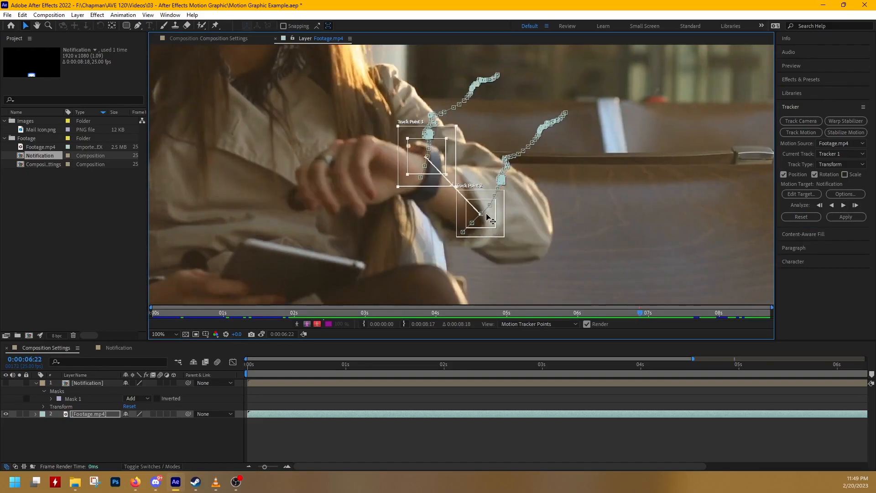
{"action": "key", "text": "Page_Up"}
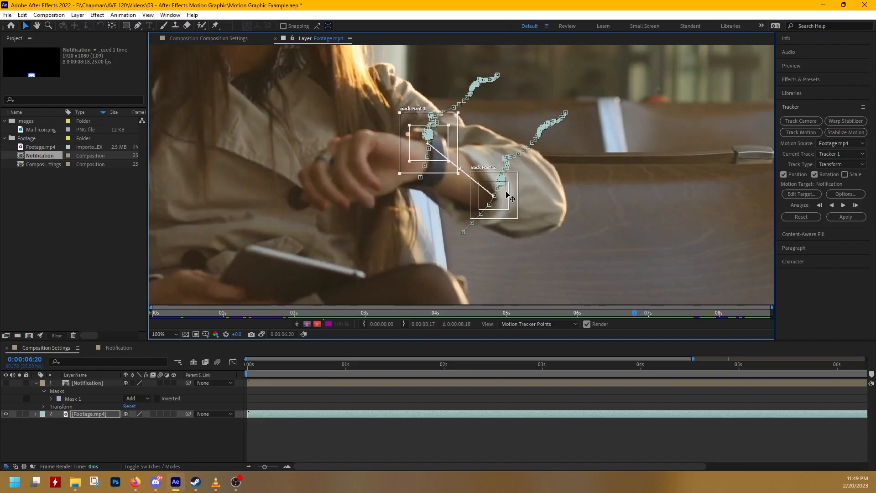
{"action": "left_click_drag", "start_coordinate": [499, 213], "coordinate": [452, 277]}
{"action": "key", "text": "Page_Down"}
{"action": "key", "text": "Page_Down"}
{"action": "key", "text": "Page_Down"}
{"action": "key", "text": "Page_Down"}
{"action": "key", "text": "Page_Up"}
{"action": "key", "text": "Page_Down"}
{"action": "left_click_drag", "start_coordinate": [432, 184], "coordinate": [424, 199]}
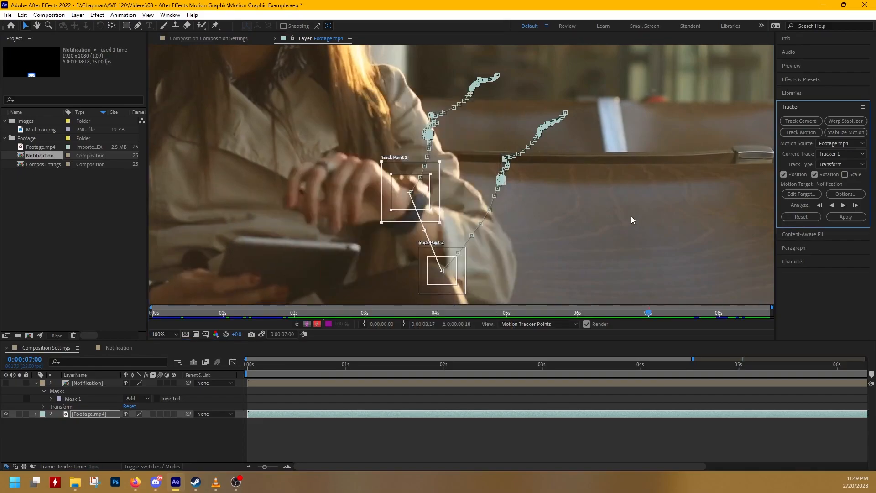
Analyze forward to 0:00:07:02 and realign Track Point 1 on the watch and Track Point 2 on the sleeve
{"action": "left_click", "coordinate": [844, 205]}
{"action": "left_click", "coordinate": [856, 206]}
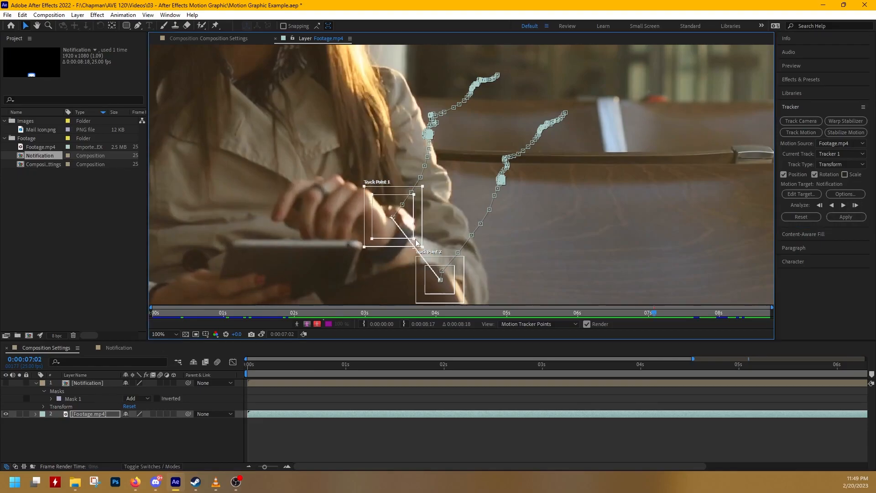
{"action": "left_click_drag", "start_coordinate": [404, 228], "coordinate": [403, 241]}
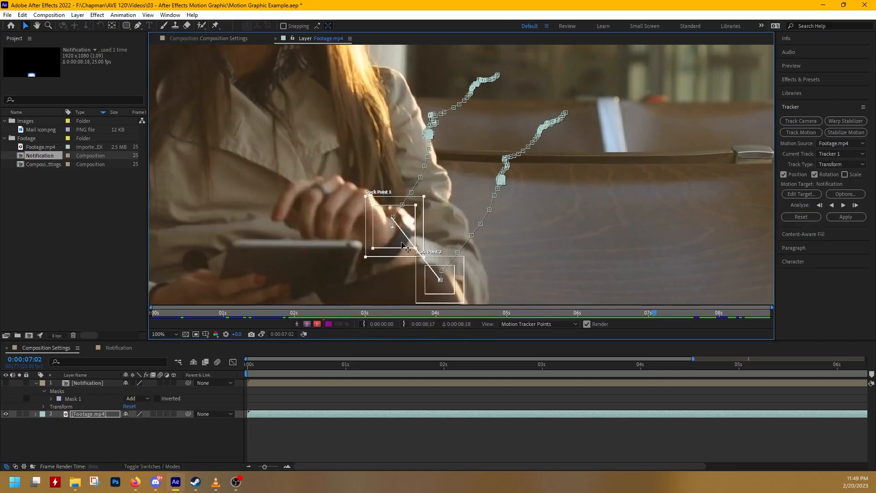
{"action": "mouse_move", "coordinate": [446, 285]}
{"action": "left_mouse_down"}
{"action": "mouse_move", "coordinate": [442, 297]}
{"action": "mouse_move", "coordinate": [438, 280]}
{"action": "left_mouse_up"}
{"action": "key", "text": "Page_Up"}
{"action": "key", "text": "Page_Down"}
{"action": "key", "text": "space"}
{"action": "key", "text": "space"}
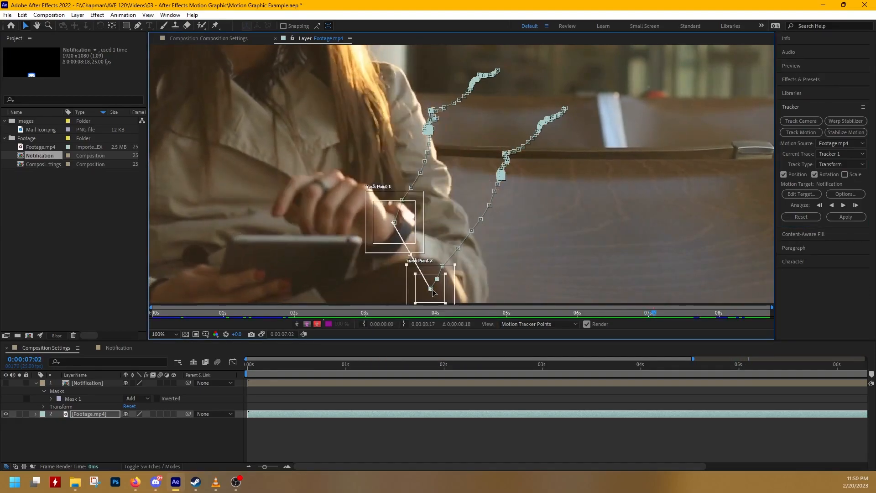
{"action": "key", "text": "Page_Down"}
{"action": "key", "text": "Page_Up"}
{"action": "left_click_drag", "start_coordinate": [493, 259], "coordinate": [515, 217]}
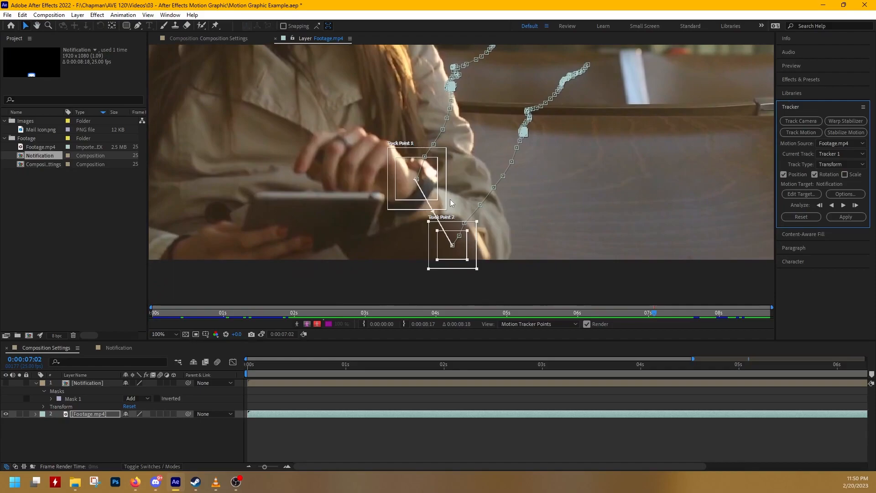
Adjust both track points on the watch and sleeve at 0:00:07:03, and continue checking the track through 0:00:07:05
{"action": "key", "text": "Page_Down"}
{"action": "left_click_drag", "start_coordinate": [428, 196], "coordinate": [418, 205]}
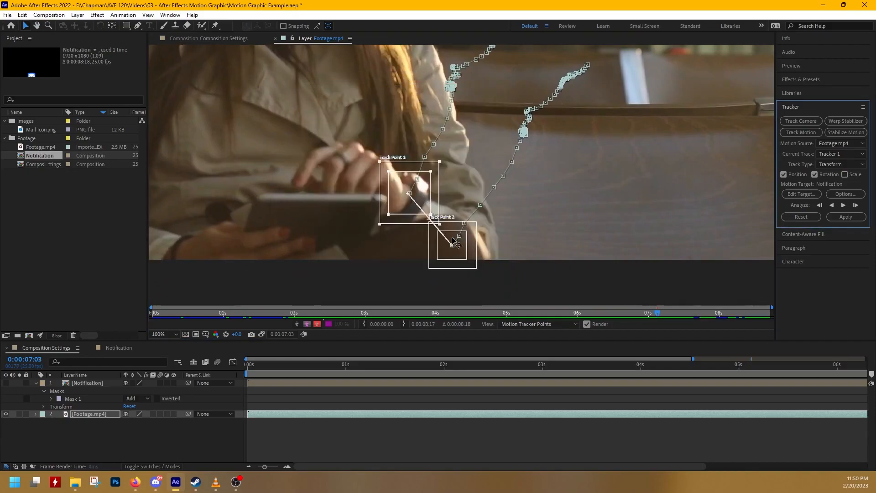
{"action": "left_click_drag", "start_coordinate": [461, 249], "coordinate": [465, 249]}
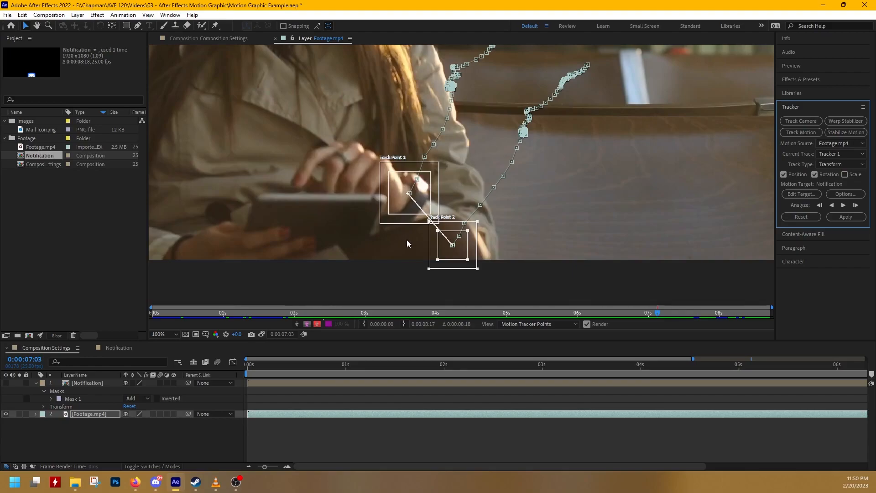
{"action": "left_click", "coordinate": [476, 234]}
{"action": "key", "text": "Page_Up"}
{"action": "key", "text": "Page_Up"}
{"action": "key", "text": "Page_Down"}
{"action": "key", "text": "Page_Down"}
{"action": "key", "text": "Page_Down"}
{"action": "key", "text": "Page_Down"}
{"action": "scroll", "coordinate": [500, 240], "scroll_direction": "up", "scroll_amount": 2}
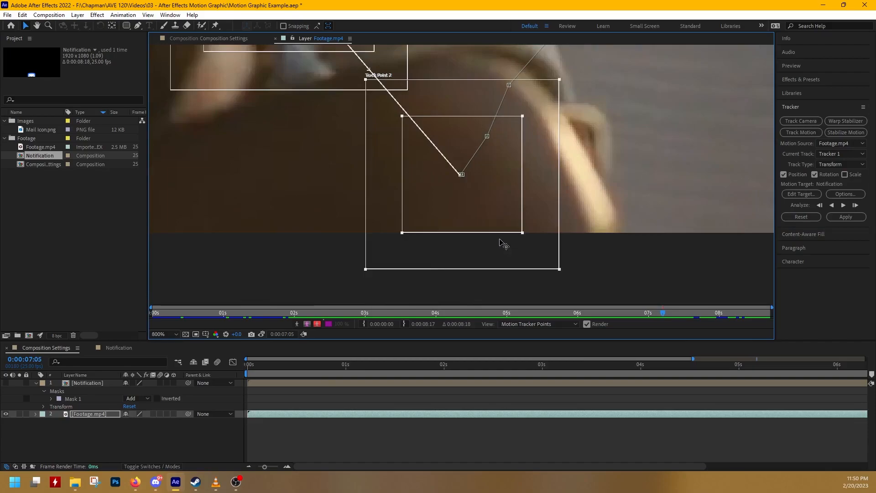
{"action": "scroll", "coordinate": [500, 241], "scroll_direction": "down", "scroll_amount": 2}
{"action": "scroll", "coordinate": [517, 201], "scroll_direction": "down", "scroll_amount": 2}
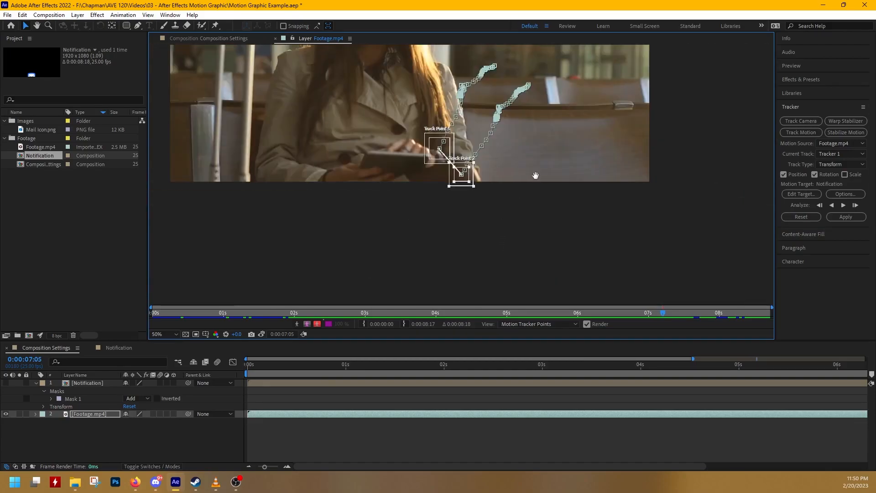
{"action": "left_click_drag", "start_coordinate": [535, 176], "coordinate": [528, 285]}
Try analyzing the track backward from 0:00:02:02, and undo the backward analysis
{"action": "left_click_drag", "start_coordinate": [364, 314], "coordinate": [302, 336]}
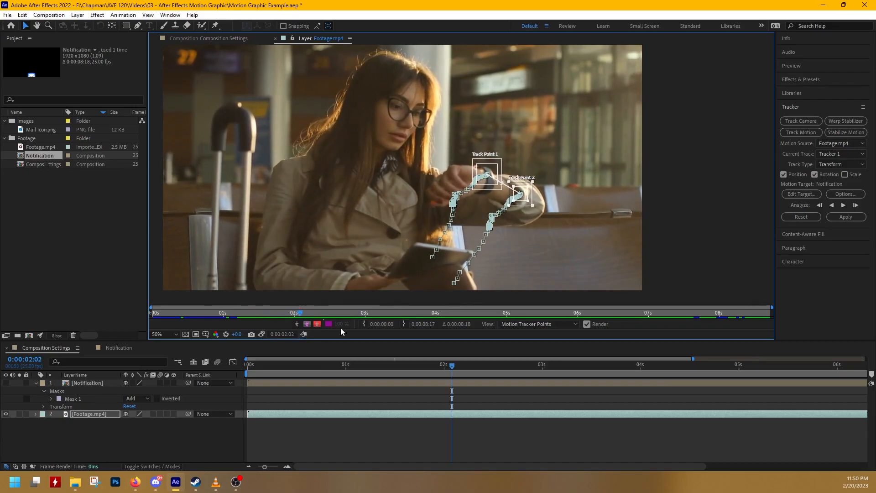
{"action": "left_click", "coordinate": [832, 206]}
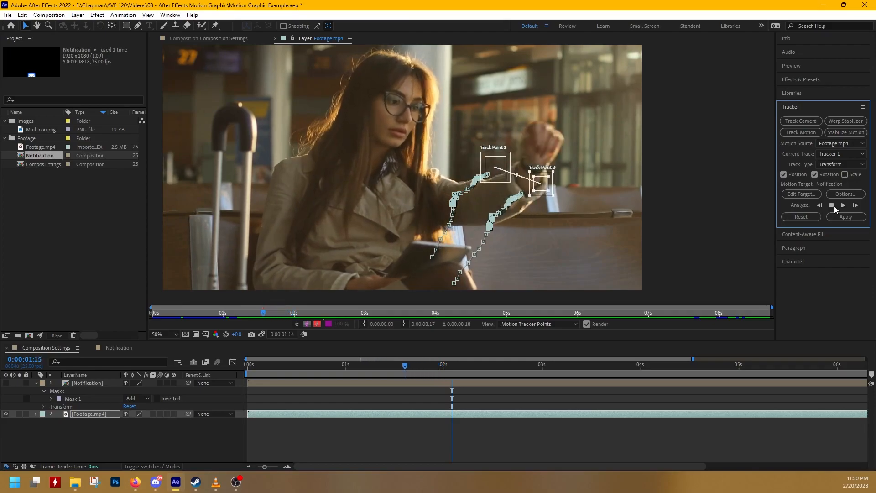
{"action": "left_click", "coordinate": [833, 206]}
{"action": "key", "text": "ctrl+z"}
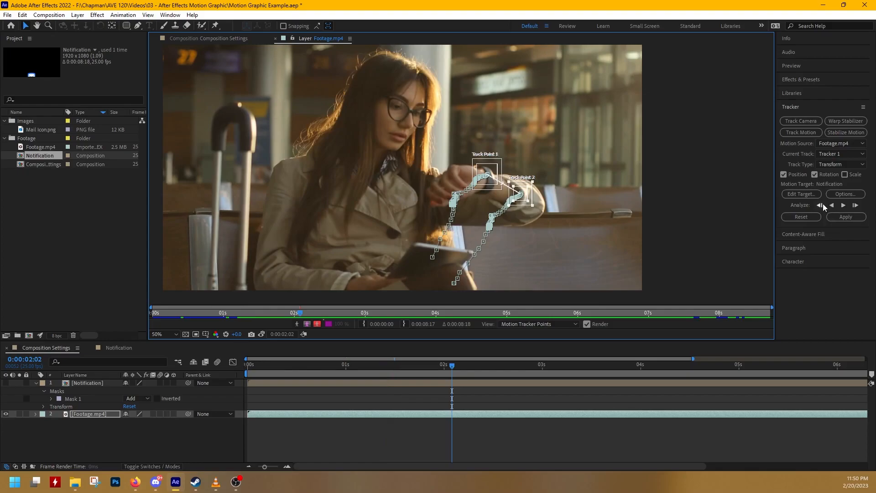
Analyze the track backward one frame at a time from 0:00:02:02 to 0:00:01:17
{"action": "left_click", "coordinate": [824, 206]}
{"action": "left_click", "coordinate": [820, 205]}
{"action": "left_click", "coordinate": [820, 206]}
{"action": "left_click", "coordinate": [820, 206]}
{"action": "left_click", "coordinate": [820, 205]}
{"action": "left_click", "coordinate": [820, 206]}
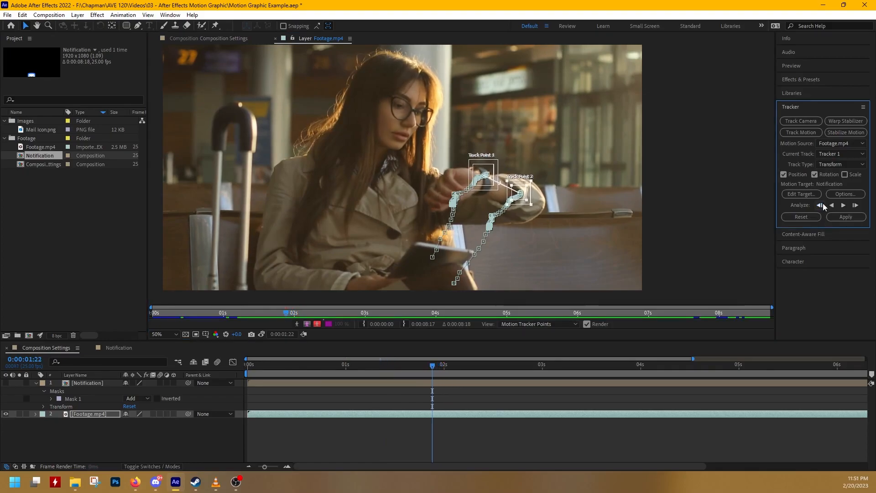
{"action": "scroll", "coordinate": [569, 206], "scroll_direction": "up", "scroll_amount": 2}
{"action": "left_click", "coordinate": [821, 206]}
{"action": "left_click", "coordinate": [821, 206]}
{"action": "left_click", "coordinate": [821, 206]}
{"action": "left_click", "coordinate": [820, 206]}
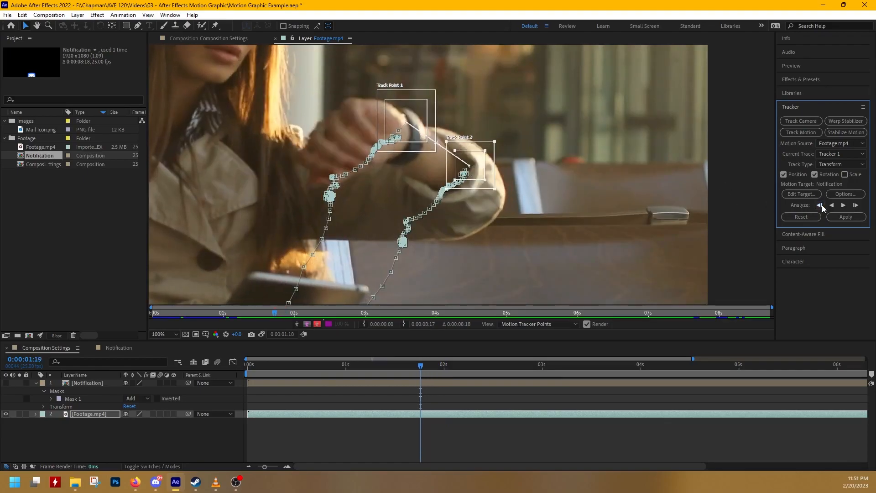
{"action": "left_click", "coordinate": [820, 205]}
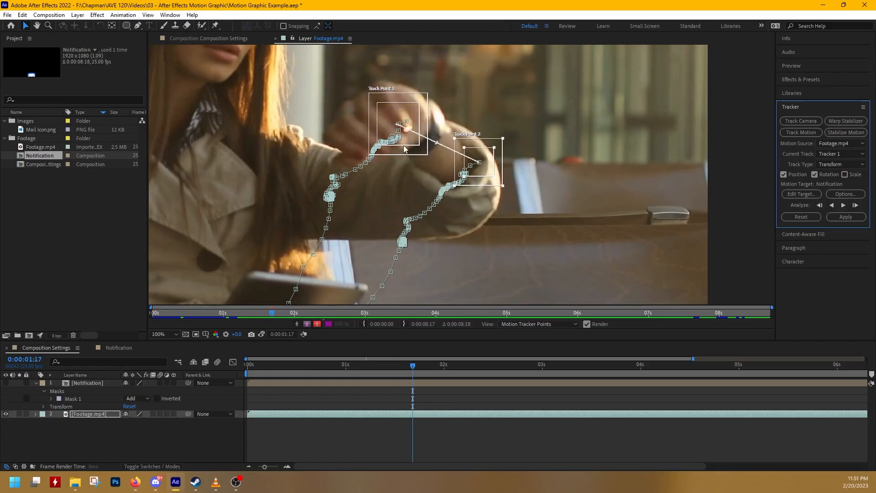
Realign Track Point 1 with the watch at 0:00:01:17 and analyze backward to 0:00:01:14
{"action": "left_click_drag", "start_coordinate": [419, 143], "coordinate": [456, 131]}
{"action": "left_click", "coordinate": [820, 206]}
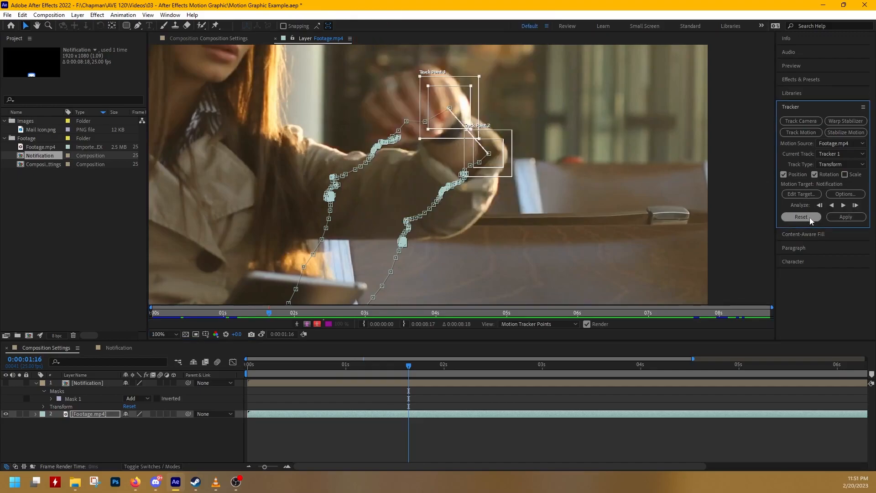
{"action": "left_click", "coordinate": [832, 205]}
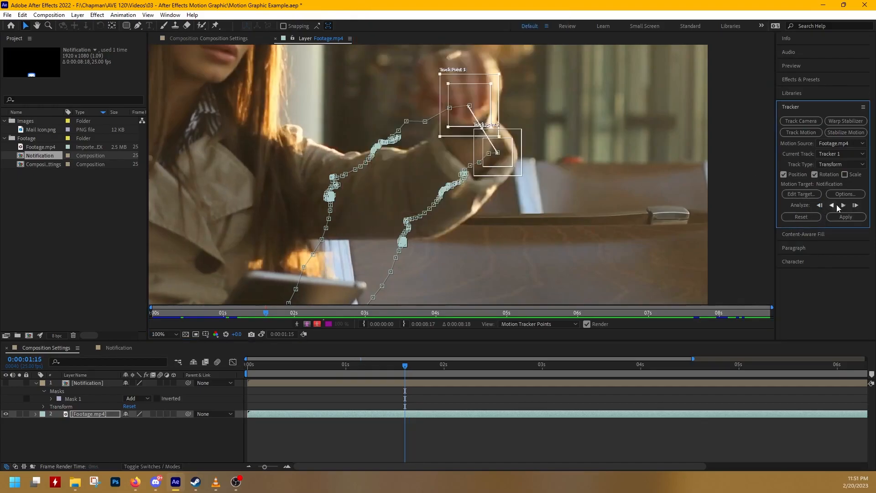
{"action": "left_click", "coordinate": [820, 205]}
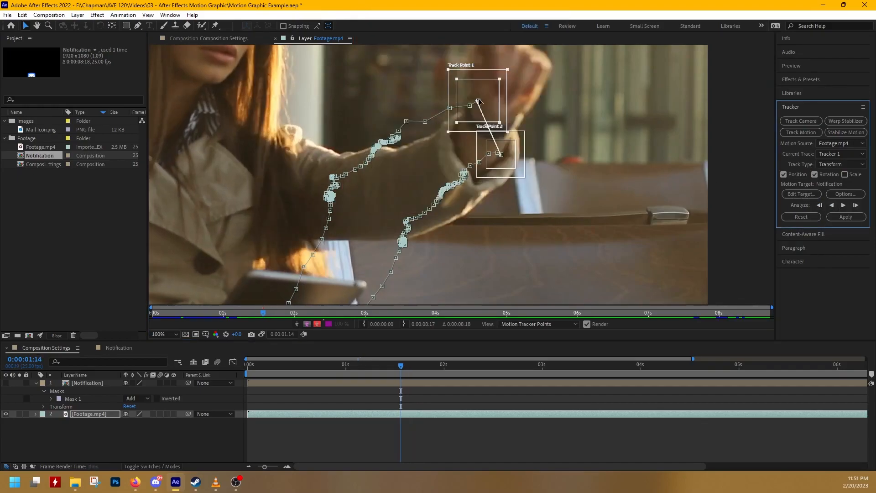
Continue analyzing backward to 0:00:01:12, realigning Track Point 1 with the watch at 0:00:01:13 and 0:00:01:12
{"action": "left_click", "coordinate": [820, 205]}
{"action": "left_click_drag", "start_coordinate": [519, 122], "coordinate": [525, 124]}
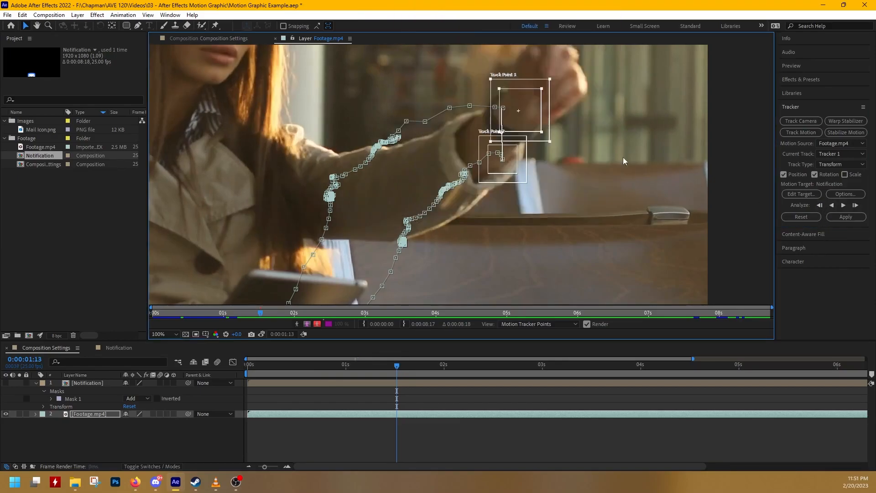
{"action": "left_click", "coordinate": [820, 205]}
{"action": "left_click_drag", "start_coordinate": [540, 134], "coordinate": [539, 131]}
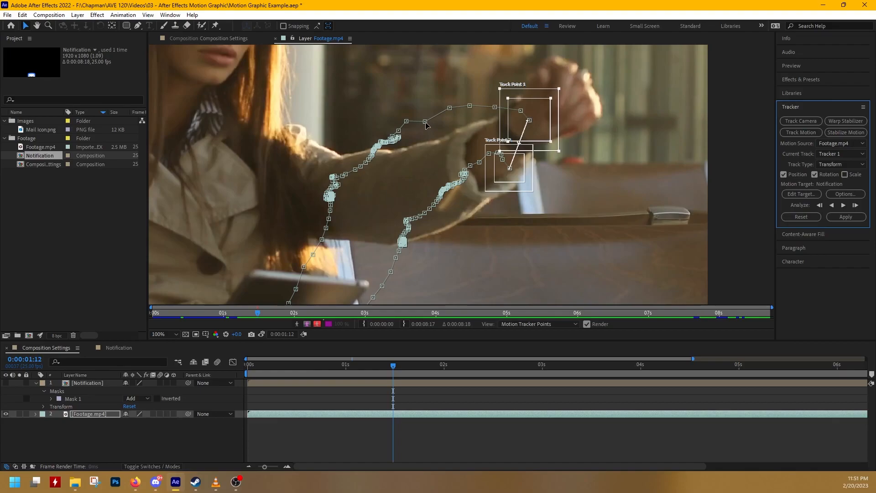
Move the outlying point on Track Point 1's path slightly upward to smooth the curve, and play the tracked footage from the start
{"action": "left_click_drag", "start_coordinate": [426, 123], "coordinate": [428, 117]}
{"action": "left_click_drag", "start_coordinate": [258, 313], "coordinate": [147, 324]}
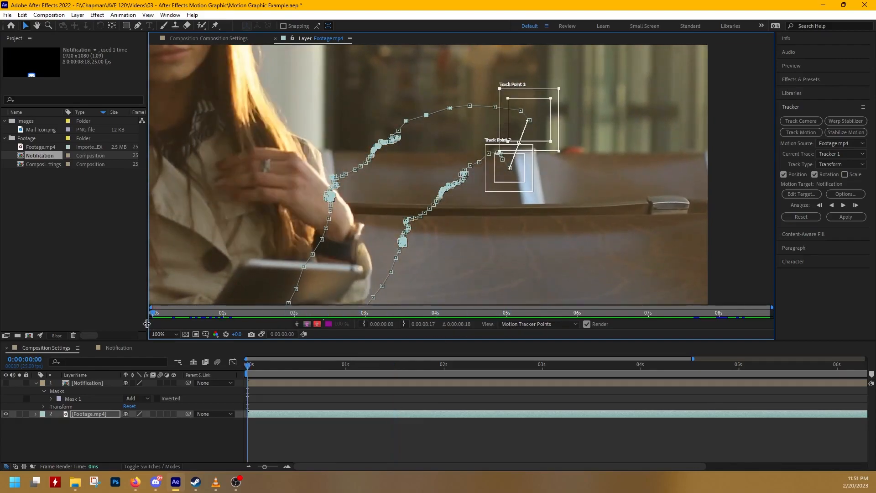
{"action": "key", "text": "space"}
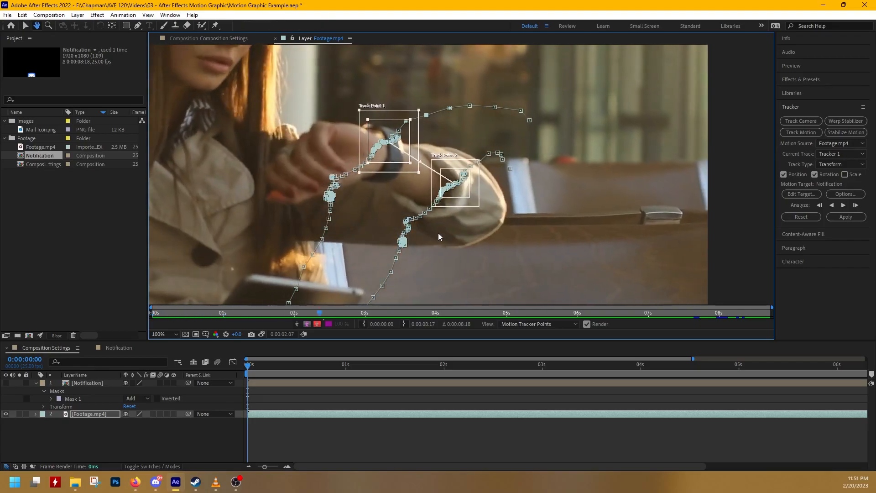
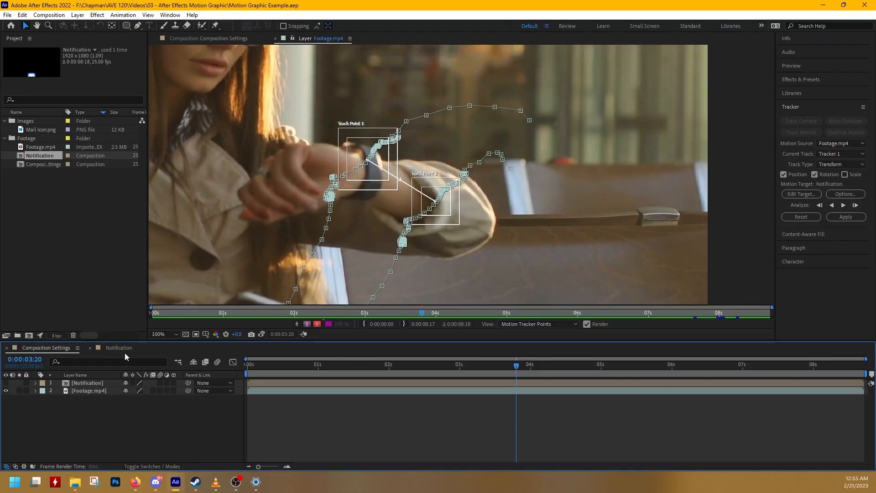
Add a null object to the main composition and rename it Targeting
{"action": "left_click", "coordinate": [78, 15]}
{"action": "mouse_move", "coordinate": [92, 26]}
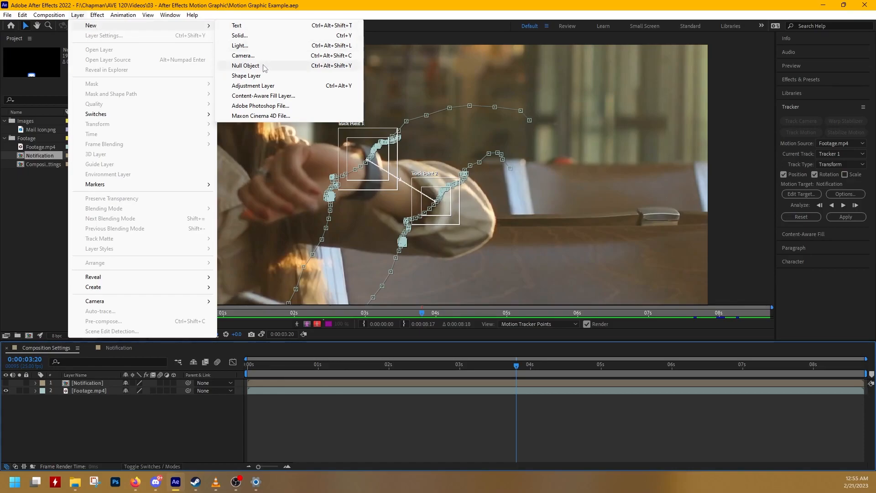
{"action": "left_click", "coordinate": [246, 66]}
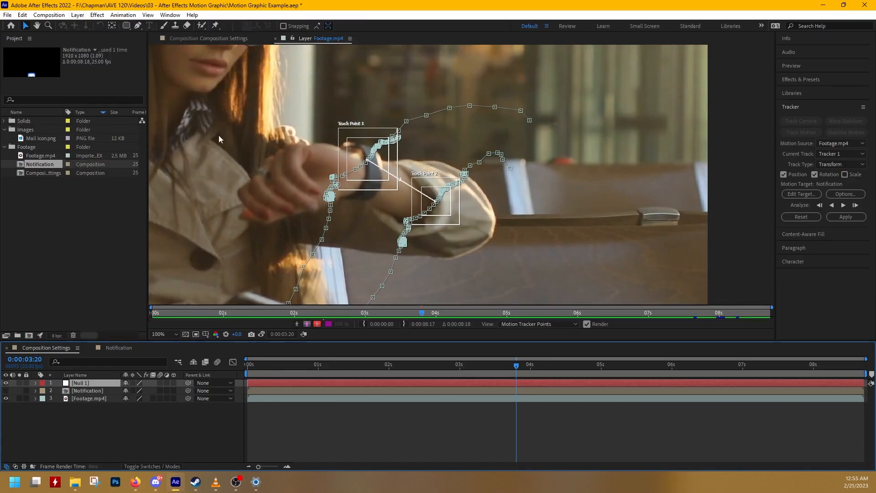
{"action": "right_click", "coordinate": [86, 382]}
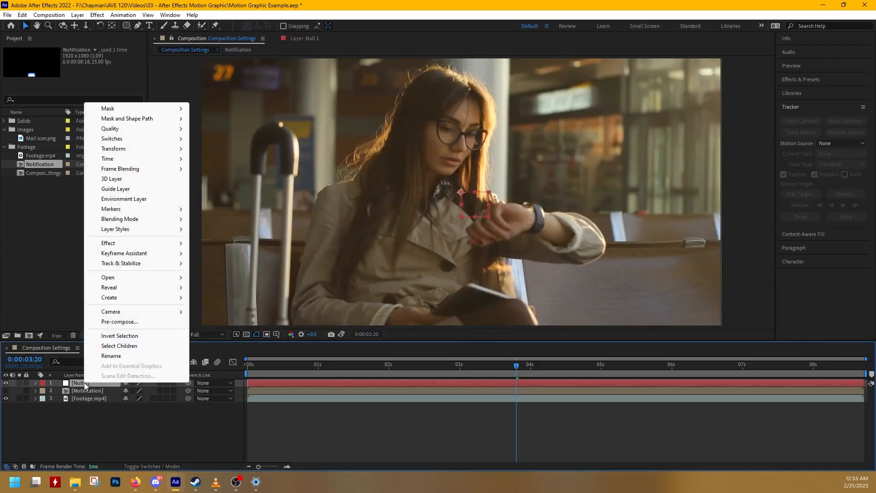
{"action": "left_click", "coordinate": [112, 358]}
{"action": "type", "text": "Targeting"}
{"action": "key", "text": "Return"}
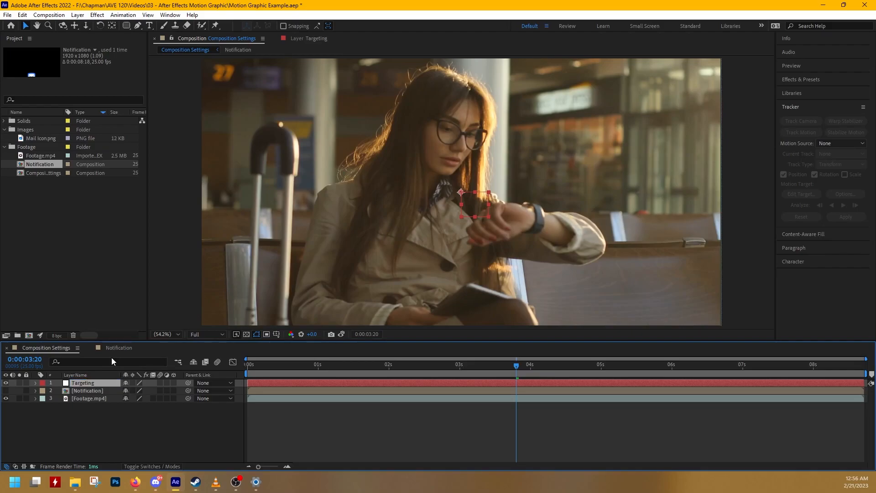
{"action": "left_click", "coordinate": [282, 399]}
{"action": "left_click", "coordinate": [467, 172]}
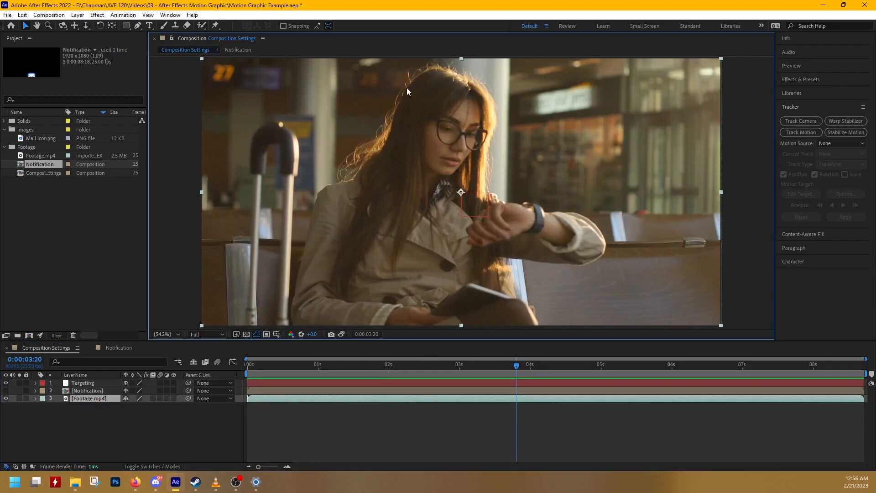
{"action": "double_click", "coordinate": [93, 399]}
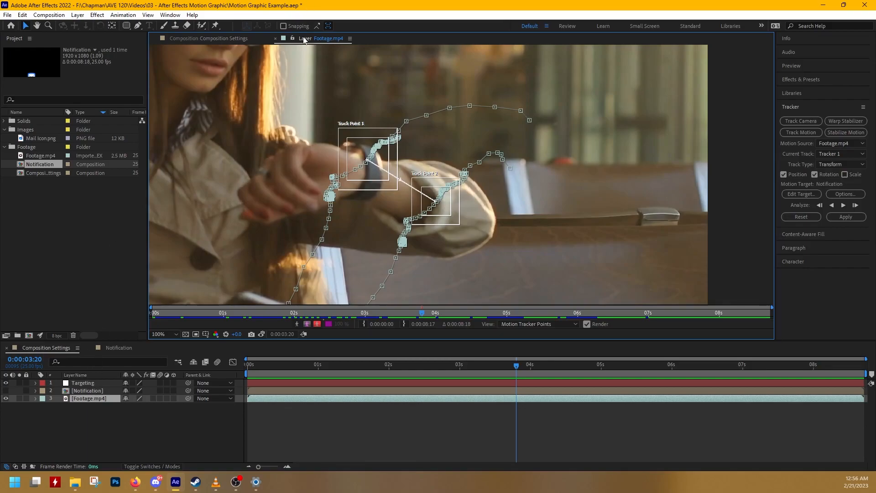
{"action": "left_click", "coordinate": [71, 387]}
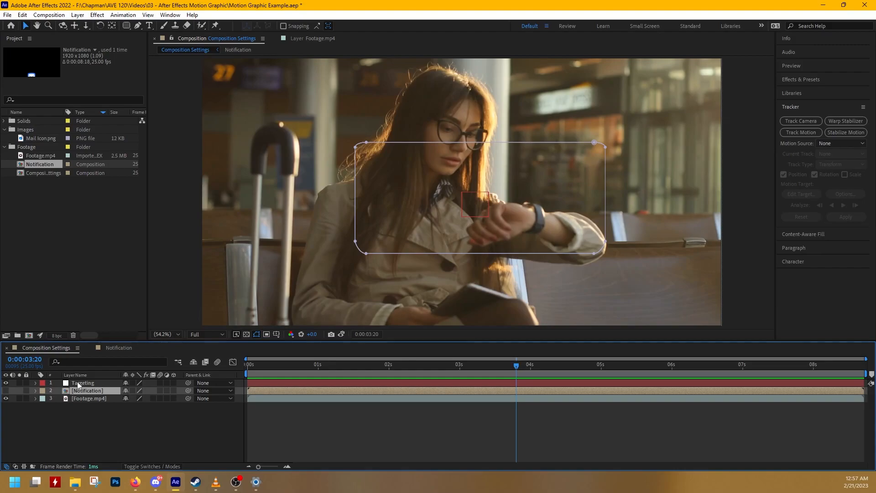
{"action": "double_click", "coordinate": [78, 382]}
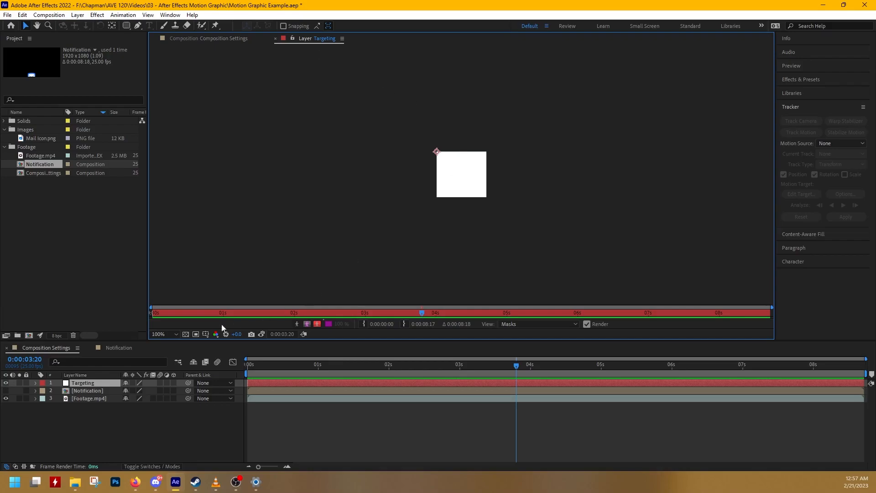
Open the Footage.mp4 layer and change the tracker's motion target to the Targeting layer
{"action": "double_click", "coordinate": [89, 397]}
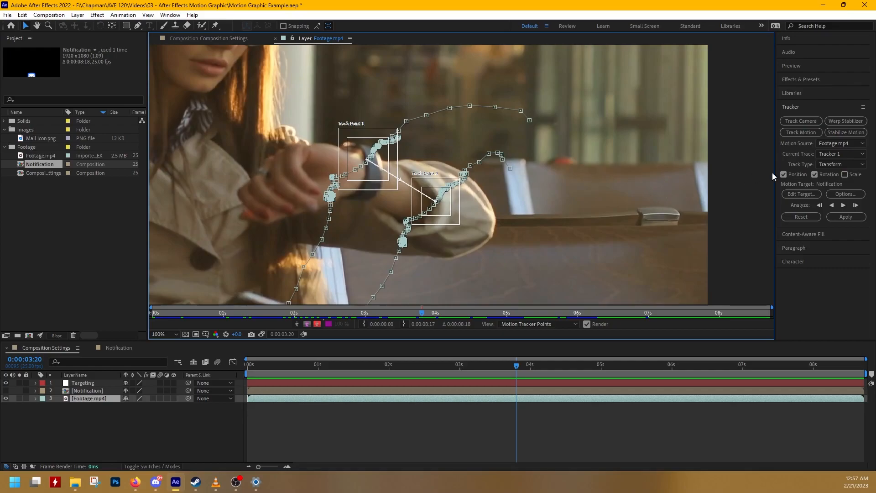
{"action": "left_click", "coordinate": [808, 194]}
{"action": "left_click_drag", "start_coordinate": [755, 252], "coordinate": [548, 164]}
{"action": "left_click", "coordinate": [565, 194]}
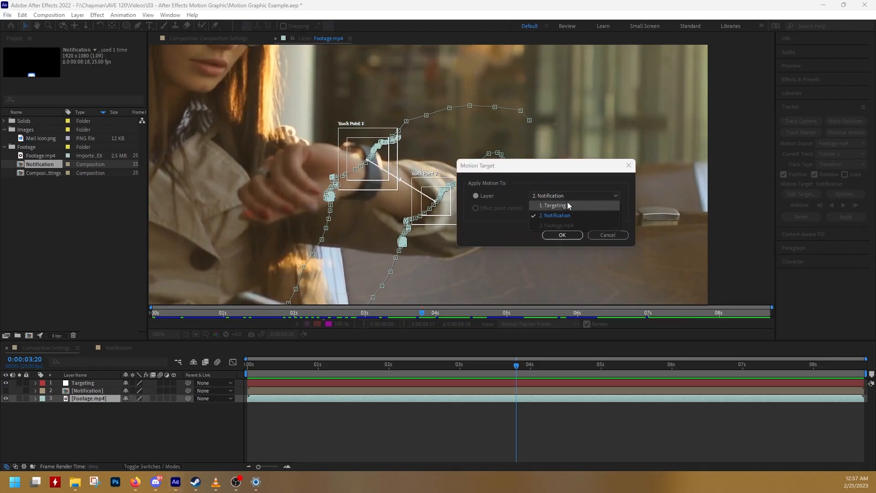
{"action": "left_click", "coordinate": [567, 203]}
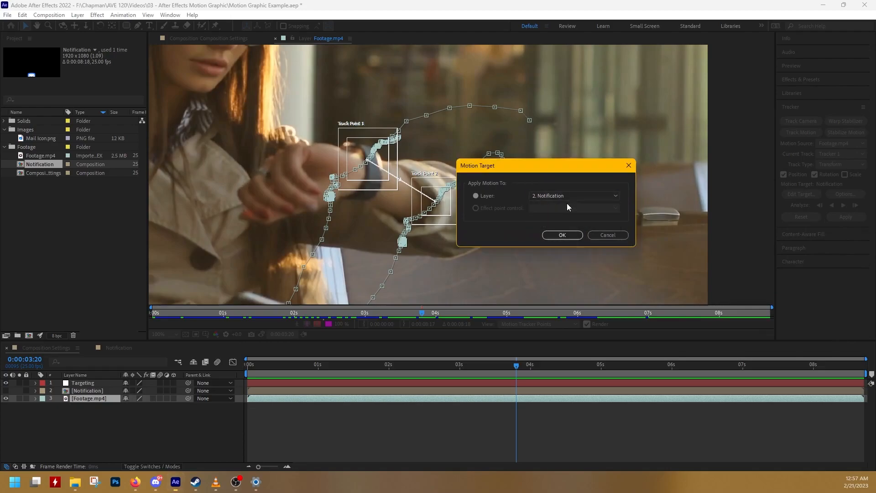
{"action": "left_click", "coordinate": [563, 235]}
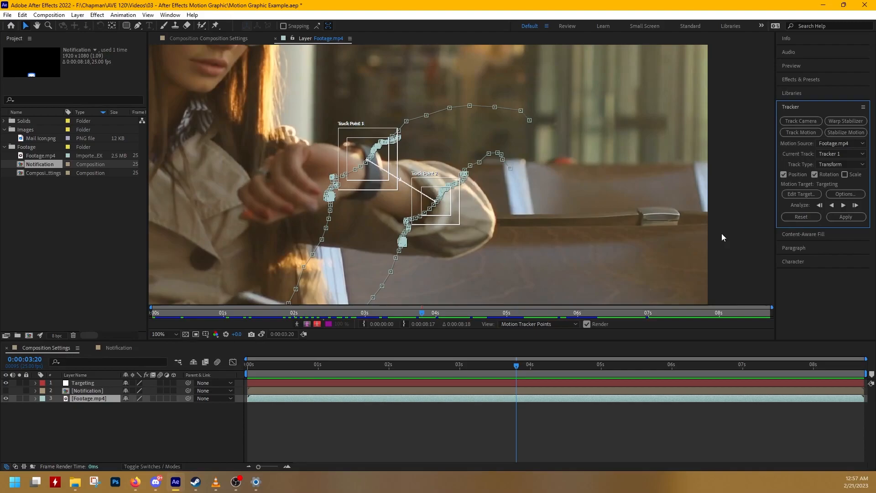
Apply the tracked motion to the Targeting null in the X and Y dimensions, and scrub through the composition to check it
{"action": "left_click", "coordinate": [834, 217]}
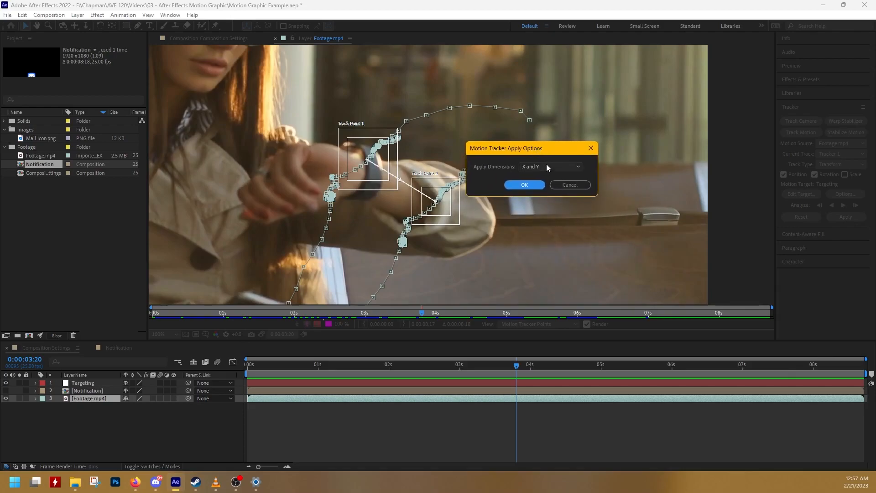
{"action": "left_click", "coordinate": [543, 168]}
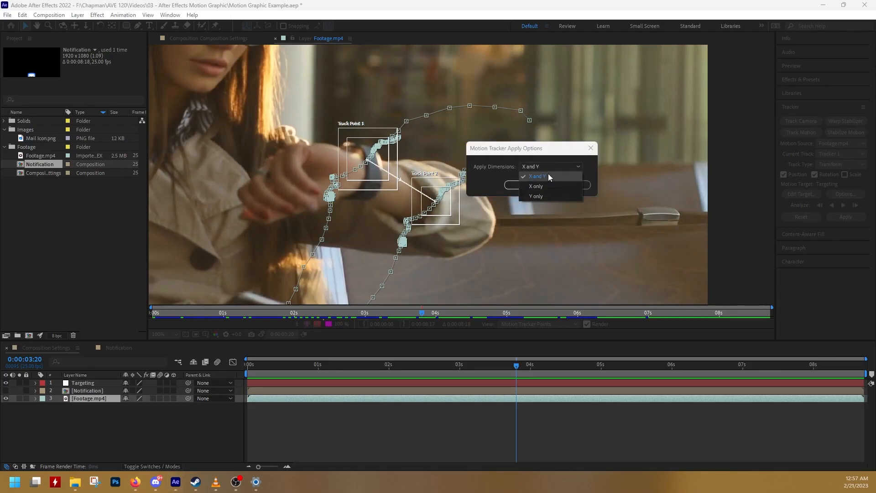
{"action": "left_click", "coordinate": [547, 175]}
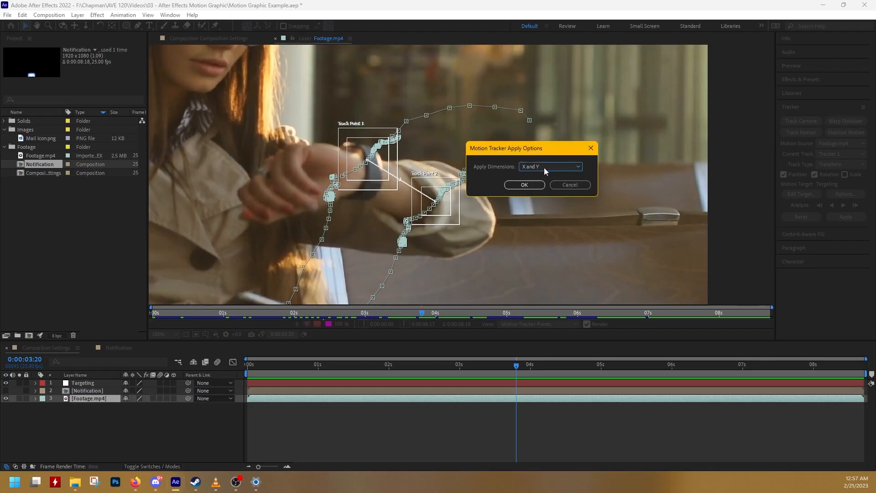
{"action": "left_click", "coordinate": [525, 185]}
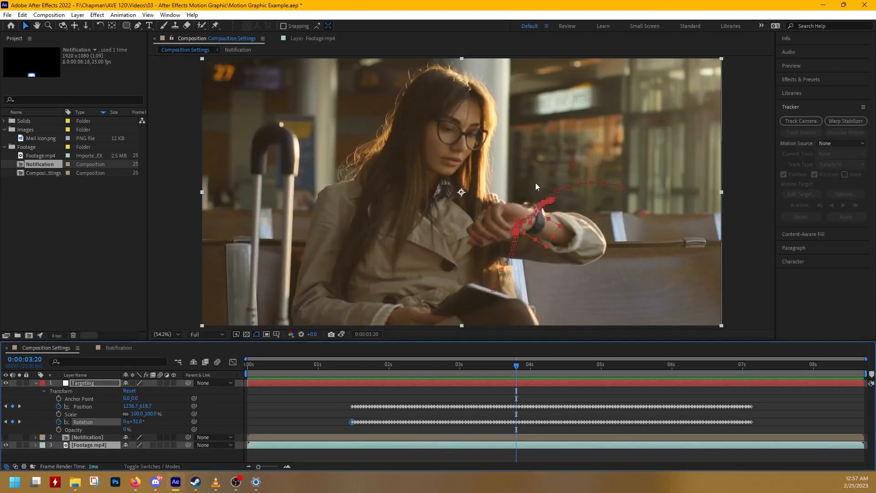
{"action": "left_click", "coordinate": [306, 365]}
{"action": "left_click_drag", "start_coordinate": [294, 369], "coordinate": [756, 393]}
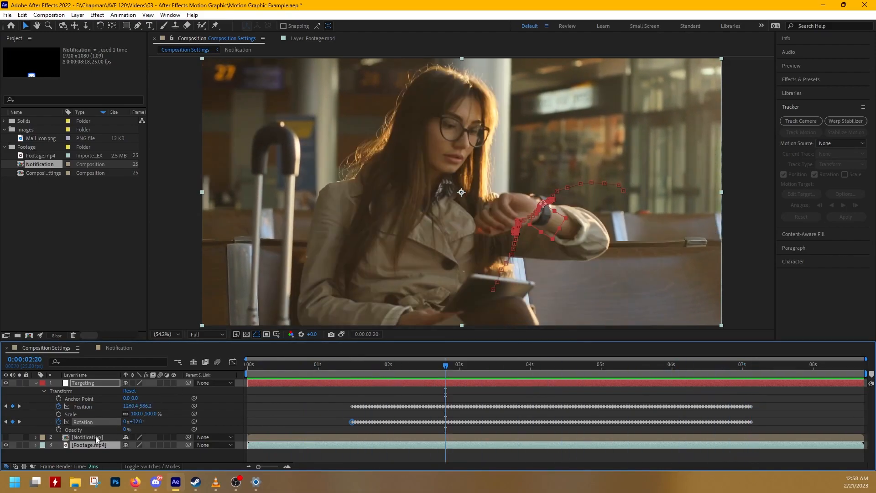
Make the Notification layer visible, parent it to Targeting at 0:00:02:20, and scrub back to check that it follows the watch
{"action": "left_click", "coordinate": [6, 437]}
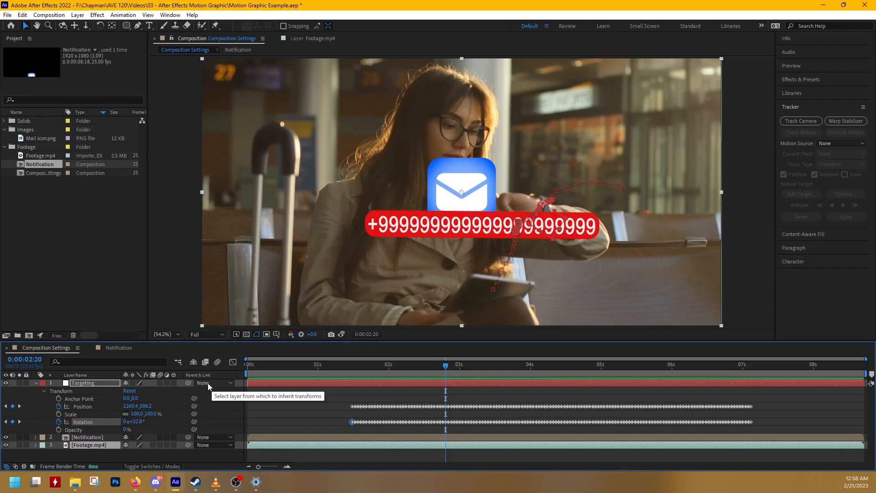
{"action": "left_click", "coordinate": [214, 438]}
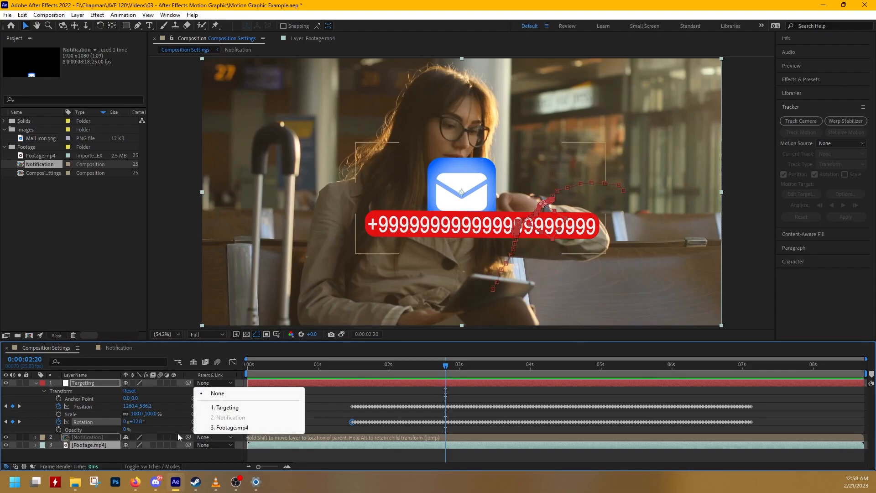
{"action": "left_click", "coordinate": [223, 411]}
{"action": "left_click_drag", "start_coordinate": [446, 367], "coordinate": [413, 369]}
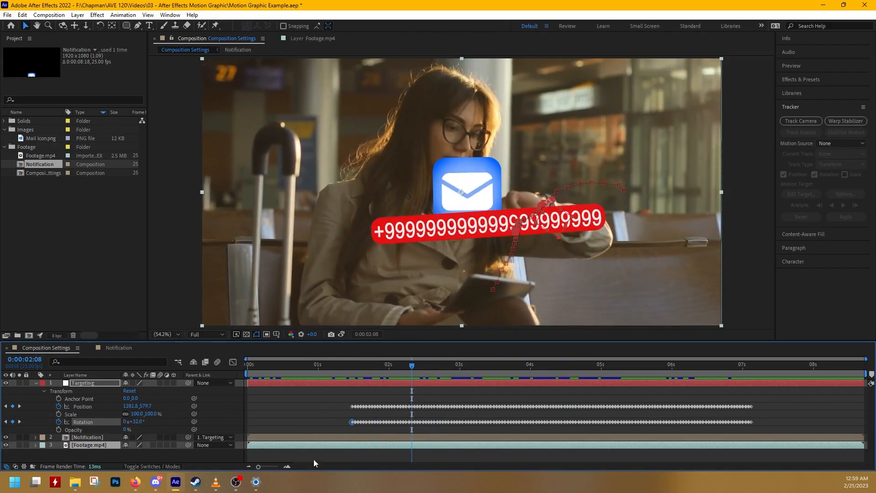
{"action": "left_click_drag", "start_coordinate": [411, 364], "coordinate": [366, 388]}
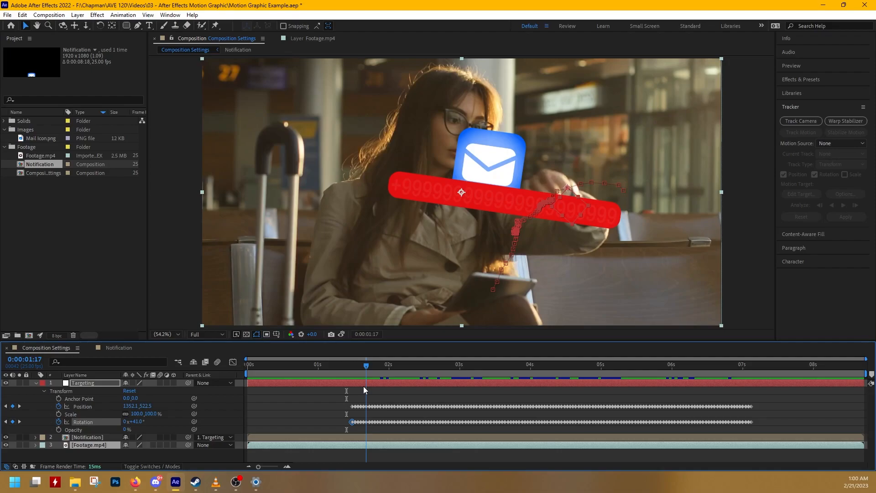
Open the Notification pre-composition and enlarge its timeline area to show more of the layer keyframes
{"action": "left_click", "coordinate": [102, 435]}
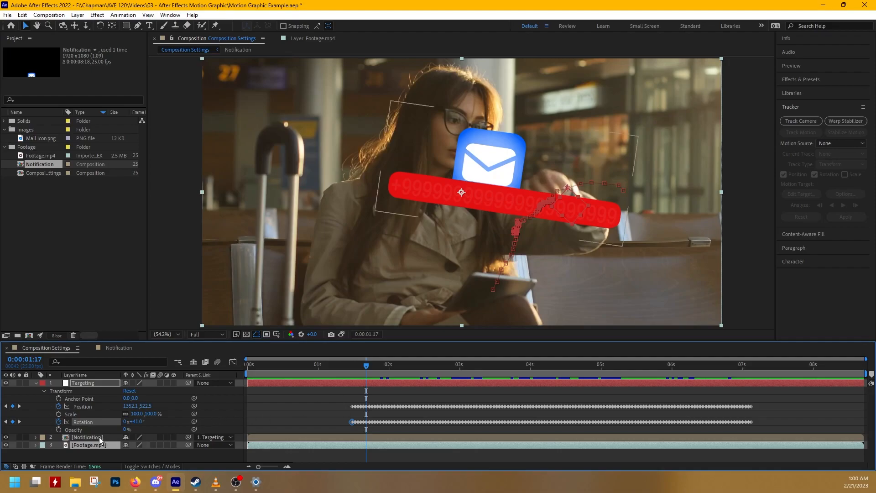
{"action": "double_click", "coordinate": [99, 437]}
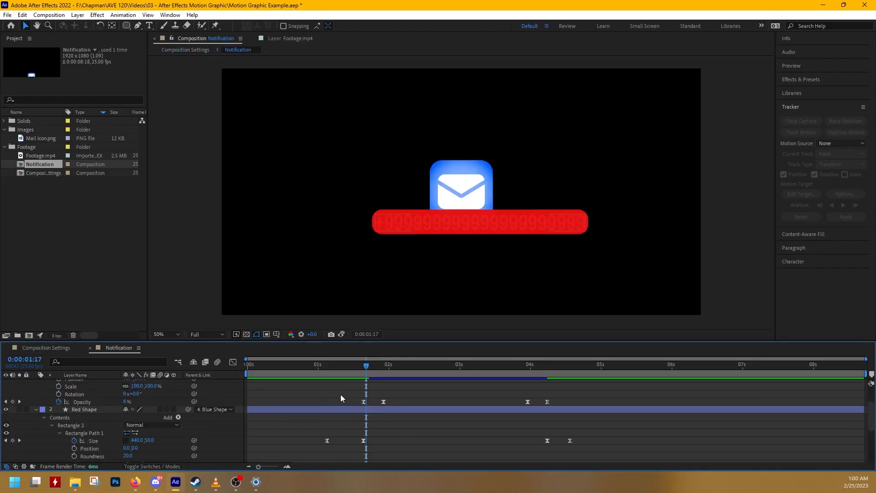
{"action": "left_click_drag", "start_coordinate": [432, 341], "coordinate": [427, 232]}
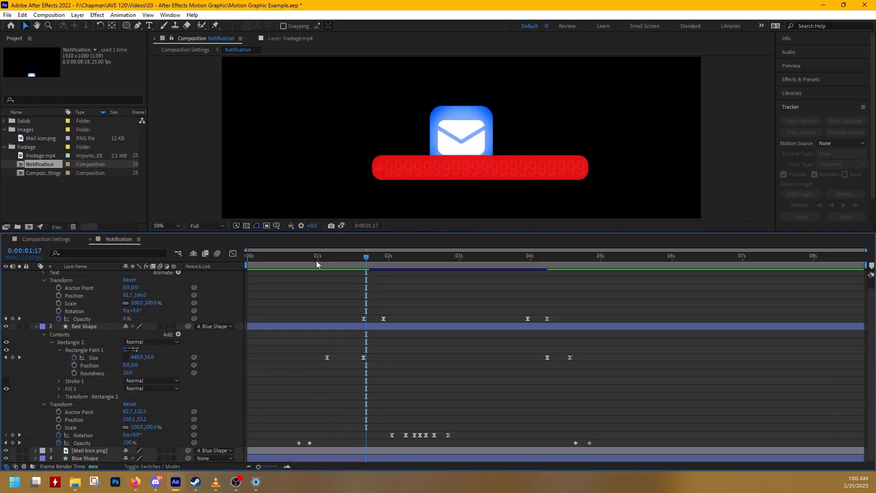
Shift the intro keyframes of the text and the Red Shape's Size and Rotation later in the Notification timeline
{"action": "left_click_drag", "start_coordinate": [468, 293], "coordinate": [287, 446]}
{"action": "left_click_drag", "start_coordinate": [392, 436], "coordinate": [458, 435]}
{"action": "key", "text": "ctrl+z"}
{"action": "scroll", "coordinate": [44, 457], "scroll_direction": "down", "scroll_amount": 1}
{"action": "left_click_drag", "start_coordinate": [437, 233], "coordinate": [433, 213]}
{"action": "left_click_drag", "start_coordinate": [283, 450], "coordinate": [335, 439]}
{"action": "left_click_drag", "start_coordinate": [417, 257], "coordinate": [520, 388]}
{"action": "left_click_drag", "start_coordinate": [429, 307], "coordinate": [415, 306]}
Move the Red Shape's fade-in Opacity keyframes to start at 0:00:02:01 and preview the retimed intro
{"action": "left_click_drag", "start_coordinate": [304, 447], "coordinate": [361, 438]}
{"action": "left_click_drag", "start_coordinate": [322, 457], "coordinate": [381, 390]}
{"action": "left_click_drag", "start_coordinate": [375, 392], "coordinate": [403, 393]}
{"action": "left_click", "coordinate": [399, 368]}
{"action": "key", "text": "space"}
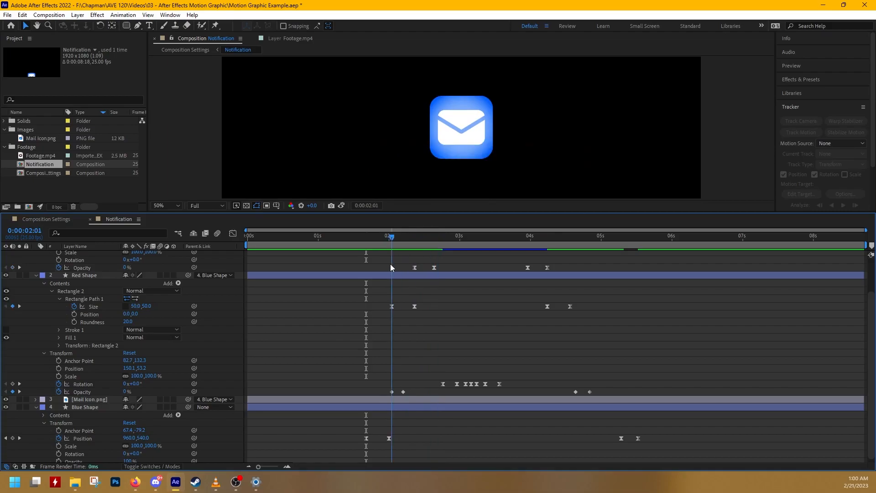
Move the Red Shape's first Size keyframe slightly past 0:00:02:01 and preview the notification animation
{"action": "left_click", "coordinate": [392, 237]}
{"action": "left_click_drag", "start_coordinate": [391, 307], "coordinate": [397, 306]}
{"action": "key", "text": "space"}
{"action": "left_click", "coordinate": [551, 236]}
{"action": "left_click_drag", "start_coordinate": [520, 271], "coordinate": [542, 237]}
{"action": "left_click", "coordinate": [488, 287]}
{"action": "key", "text": "space"}
{"action": "key", "text": "space"}
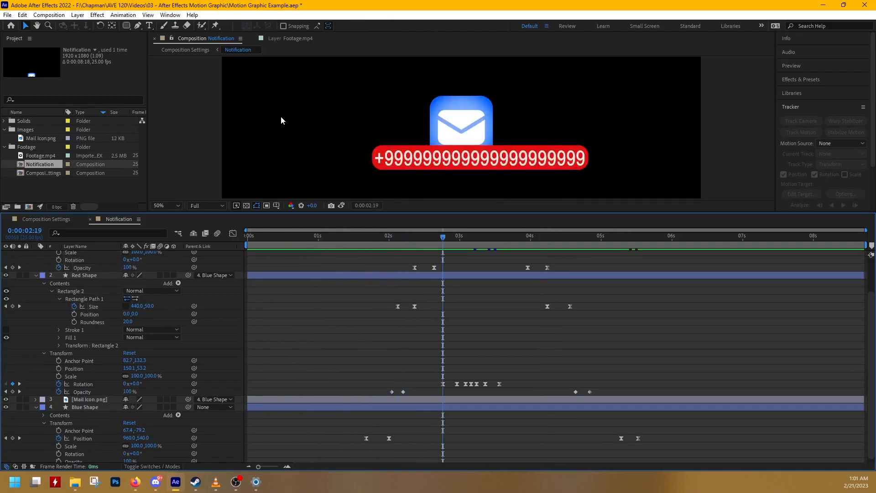
Return to the Composition Settings timeline, enlarge the viewer area, and go to 0:00:02:06
{"action": "left_click", "coordinate": [42, 220]}
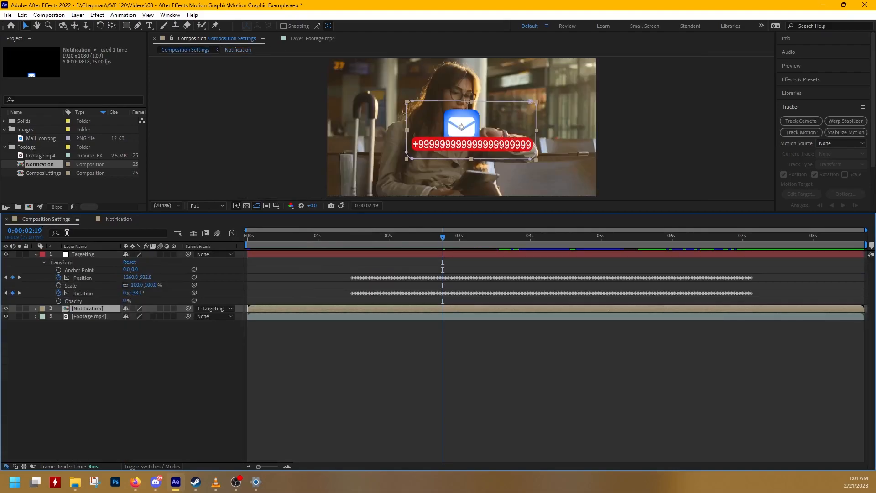
{"action": "mouse_move", "coordinate": [442, 238]}
{"action": "left_mouse_down"}
{"action": "mouse_move", "coordinate": [351, 238]}
{"action": "mouse_move", "coordinate": [457, 237]}
{"action": "left_mouse_up"}
{"action": "left_click_drag", "start_coordinate": [533, 212], "coordinate": [533, 310]}
{"action": "left_click_drag", "start_coordinate": [457, 329], "coordinate": [406, 365]}
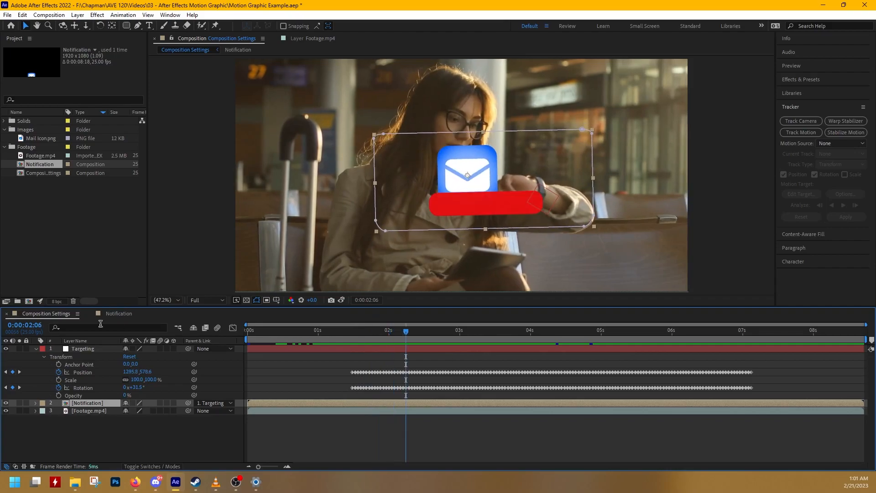
Scale the Notification layer to 53% and place it above the wristwatch at about -130.3, -124.5
{"action": "left_click", "coordinate": [36, 403]}
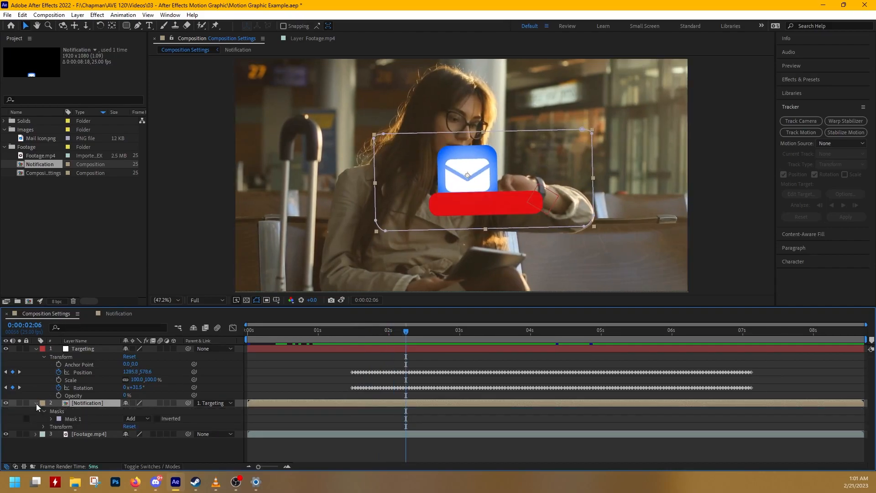
{"action": "left_click", "coordinate": [44, 427]}
{"action": "scroll", "coordinate": [133, 437], "scroll_direction": "down", "scroll_amount": 1}
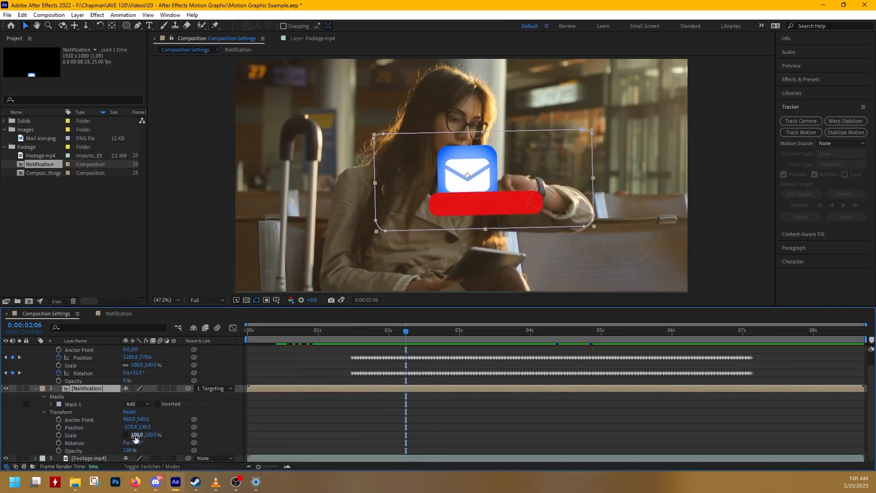
{"action": "left_click_drag", "start_coordinate": [513, 187], "coordinate": [574, 146]}
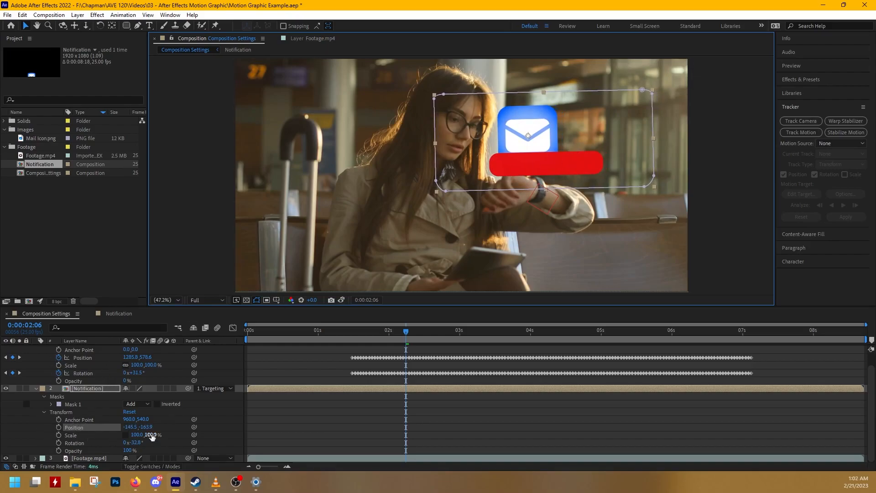
{"action": "left_click_drag", "start_coordinate": [151, 435], "coordinate": [139, 434]}
{"action": "key", "text": "ctrl+z"}
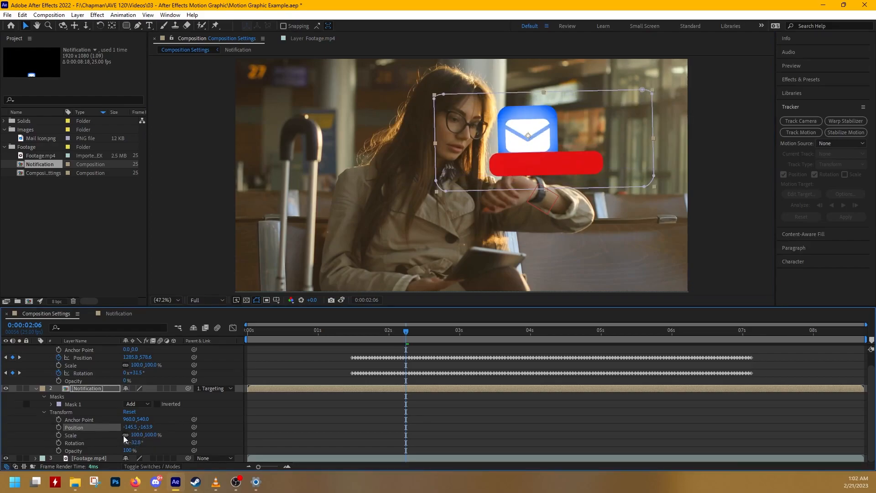
{"action": "left_click_drag", "start_coordinate": [135, 435], "coordinate": [117, 435]}
{"action": "left_click_drag", "start_coordinate": [521, 154], "coordinate": [522, 174]}
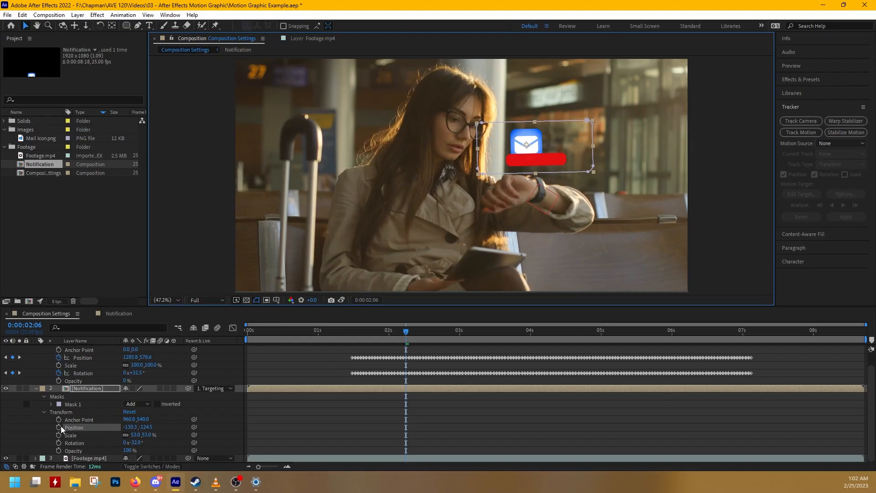
Scrub and play the composition to check how the resized notification follows the watch
{"action": "left_click_drag", "start_coordinate": [407, 330], "coordinate": [661, 358]}
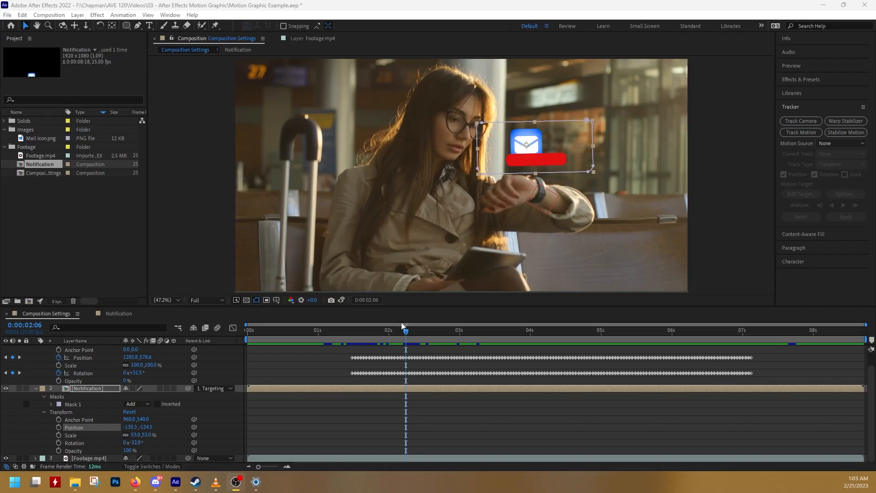
{"action": "left_click_drag", "start_coordinate": [404, 331], "coordinate": [365, 333]}
{"action": "key", "text": "space"}
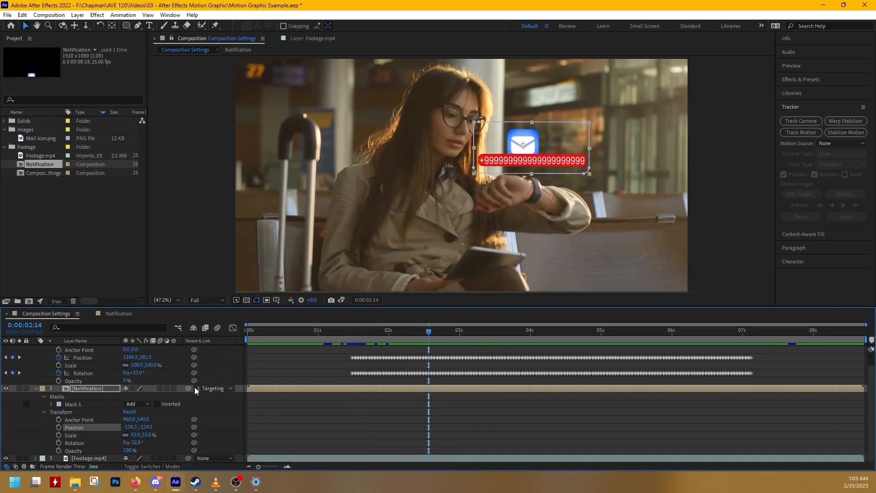
Collapse the Targeting layer's properties and make Notification a 3D layer
{"action": "scroll", "coordinate": [171, 348], "scroll_direction": "up", "scroll_amount": 1}
{"action": "left_click", "coordinate": [36, 349]}
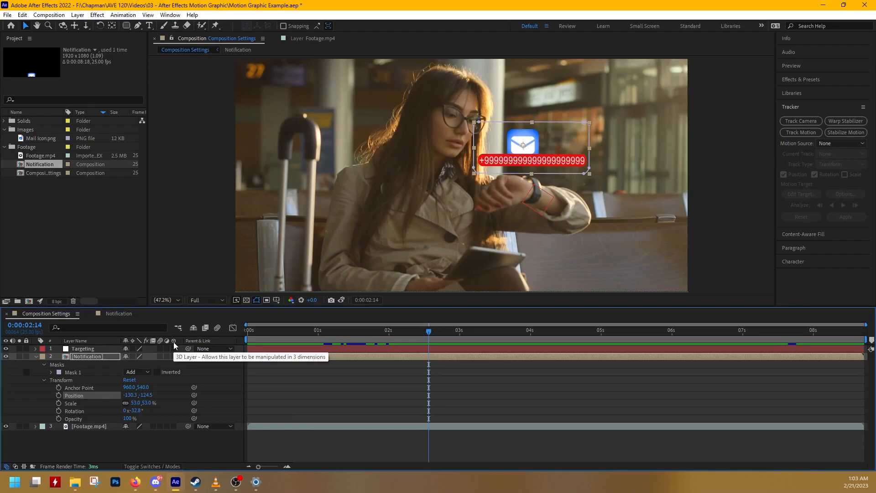
{"action": "left_click", "coordinate": [174, 357]}
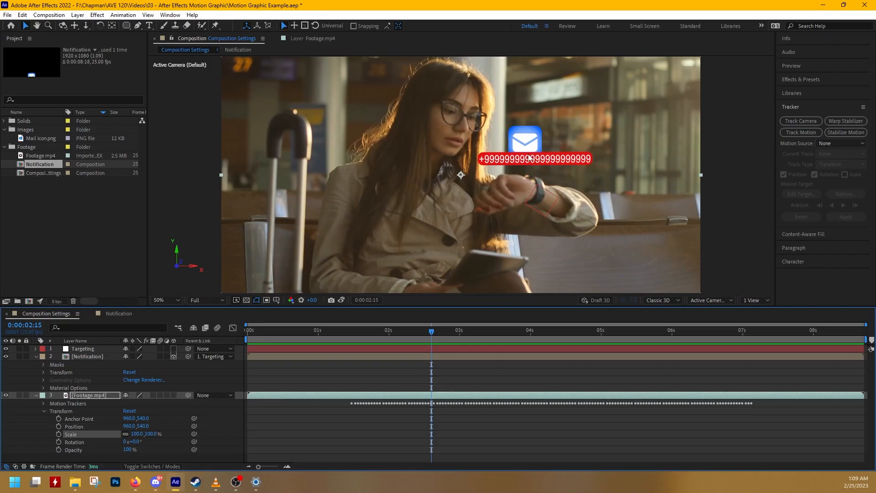
Try the two-view layout in the composition viewer and return to a single view
{"action": "left_click", "coordinate": [758, 300]}
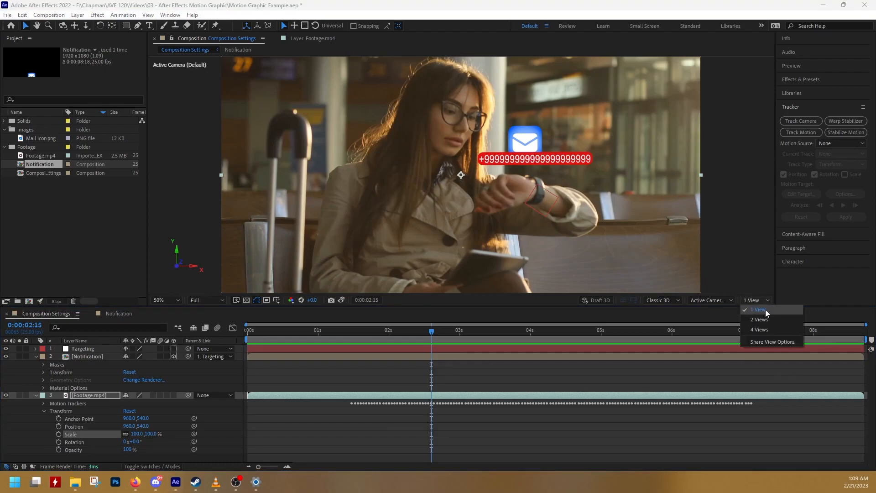
{"action": "left_click", "coordinate": [766, 319]}
{"action": "left_click", "coordinate": [761, 303]}
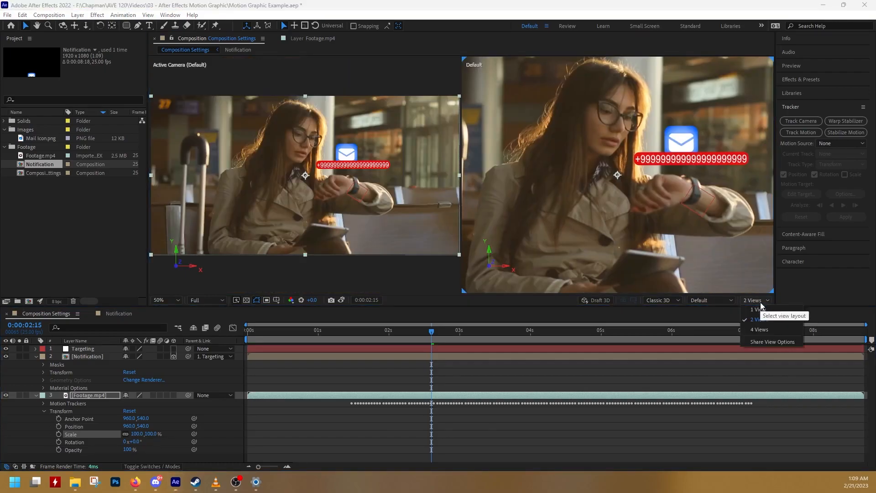
{"action": "left_click", "coordinate": [763, 309]}
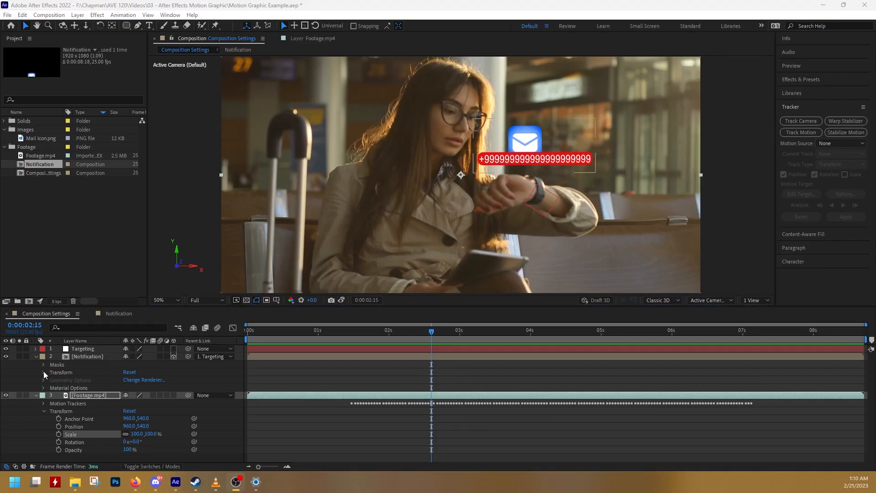
Rotate Notification to X -10°, Y -38°, Z -20.8°, reposition it to about -93.2, -133.5, -51.1, and preview it
{"action": "left_click", "coordinate": [45, 373]}
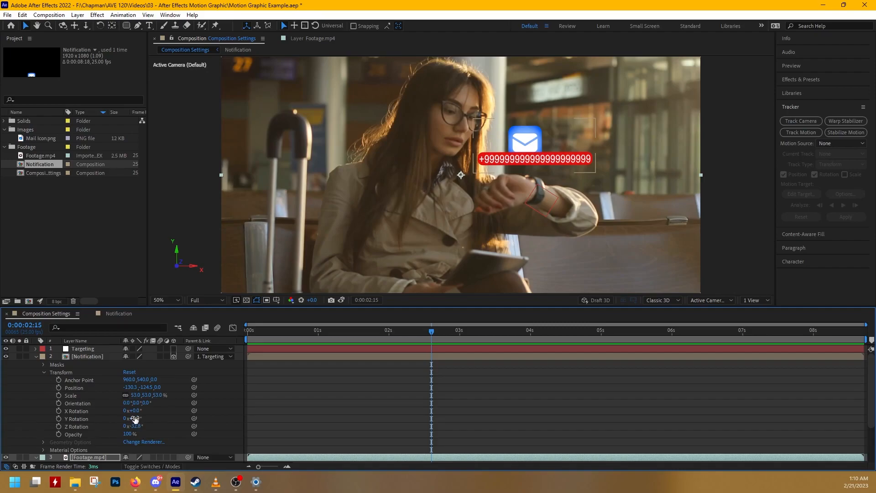
{"action": "mouse_move", "coordinate": [134, 417]}
{"action": "left_mouse_down"}
{"action": "mouse_move", "coordinate": [121, 417]}
{"action": "mouse_move", "coordinate": [122, 410]}
{"action": "mouse_move", "coordinate": [133, 426]}
{"action": "mouse_move", "coordinate": [145, 411]}
{"action": "mouse_move", "coordinate": [138, 429]}
{"action": "mouse_move", "coordinate": [131, 413]}
{"action": "left_mouse_up"}
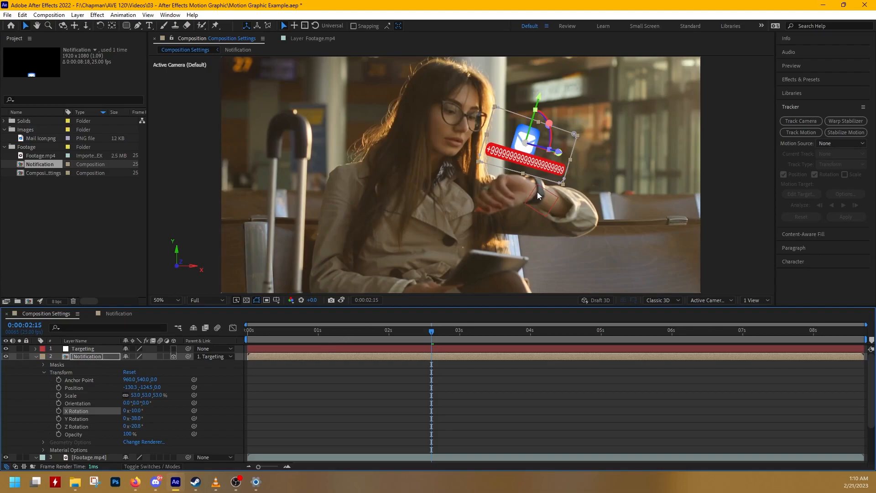
{"action": "left_click_drag", "start_coordinate": [558, 155], "coordinate": [570, 155]}
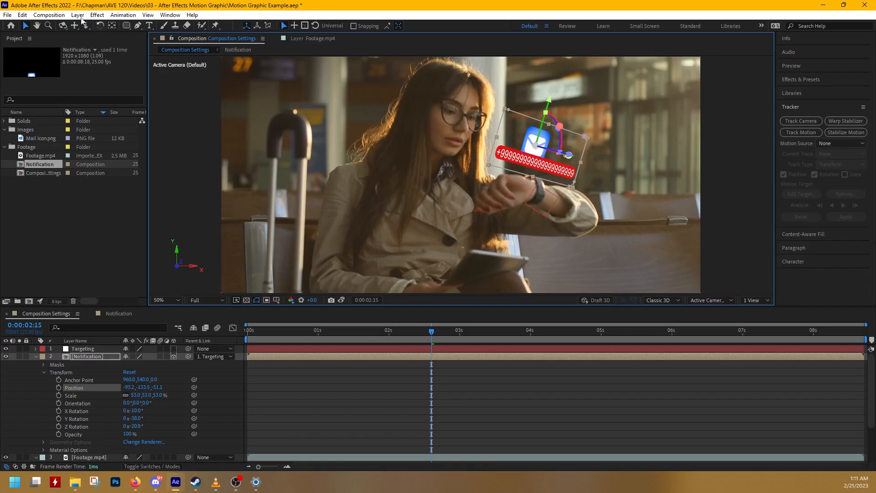
{"action": "left_click_drag", "start_coordinate": [512, 120], "coordinate": [466, 103]}
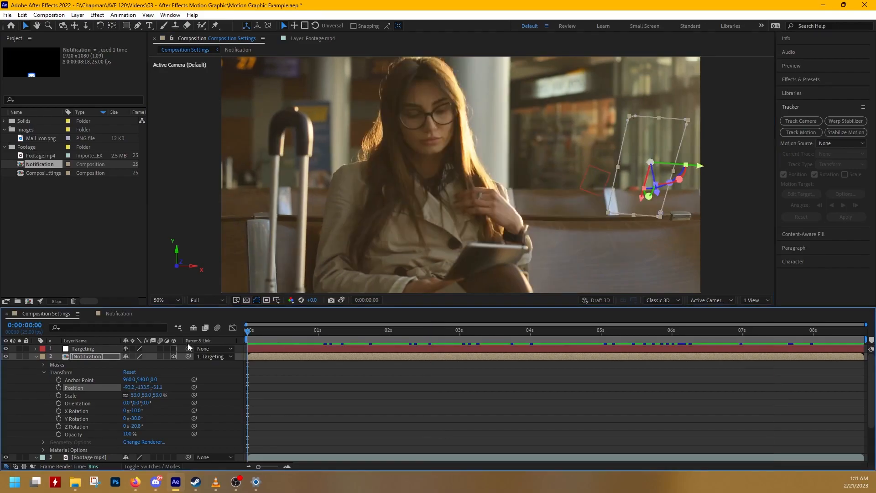
{"action": "key", "text": "space"}
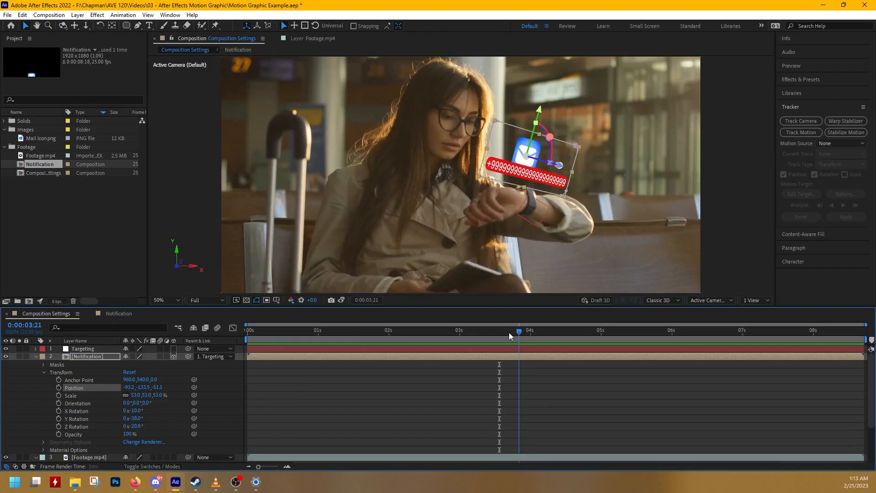
Add X, Y and Z Rotation keyframes to the Notification layer at 0:00:03:15
{"action": "left_click_drag", "start_coordinate": [508, 332], "coordinate": [502, 348]}
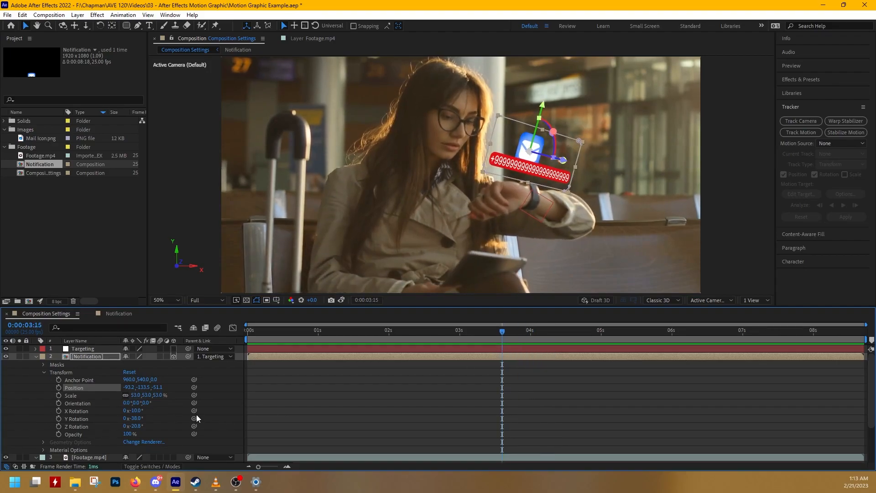
{"action": "left_click", "coordinate": [59, 411]}
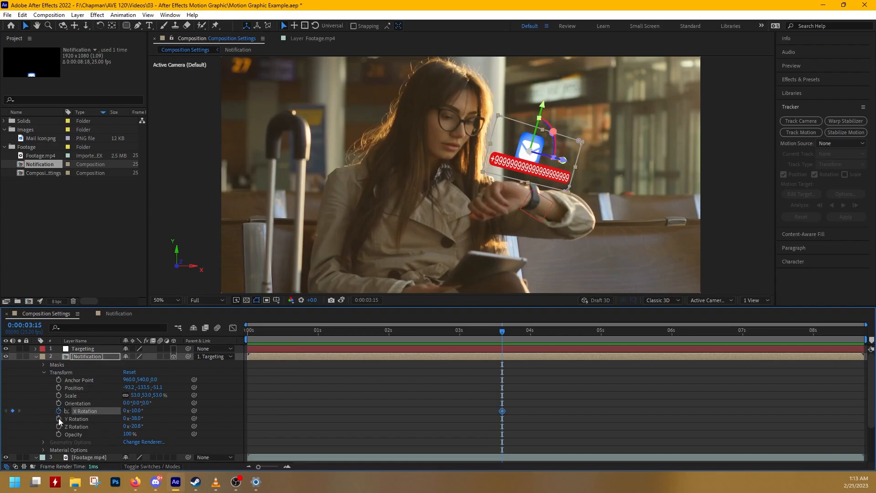
{"action": "left_click", "coordinate": [59, 419]}
{"action": "left_click", "coordinate": [59, 427]}
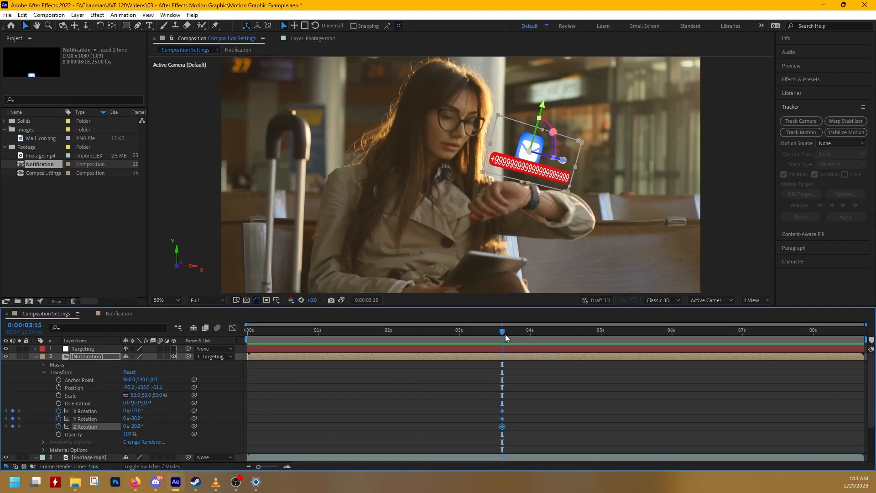
At 0:00:04:04, set the Notification layer's Y Rotation to -34° and Z Rotation to -21.8°
{"action": "left_click_drag", "start_coordinate": [505, 331], "coordinate": [544, 337]}
{"action": "left_click", "coordinate": [136, 419]}
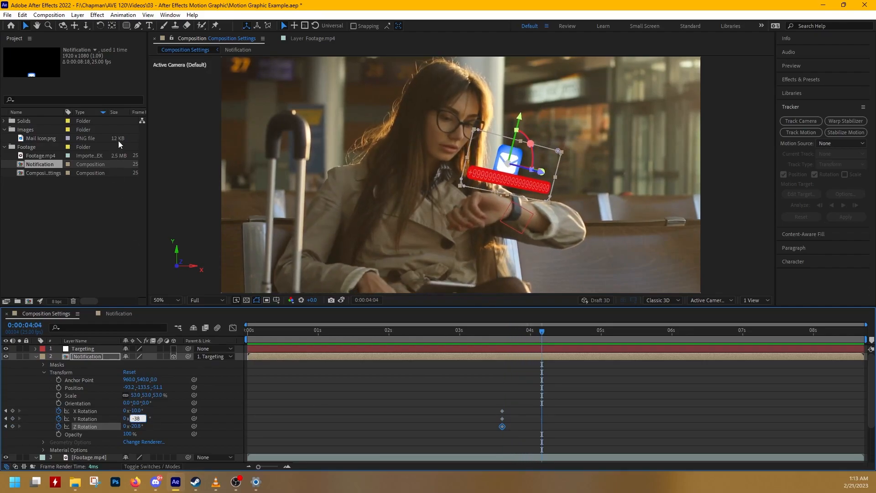
{"action": "left_click", "coordinate": [255, 404]}
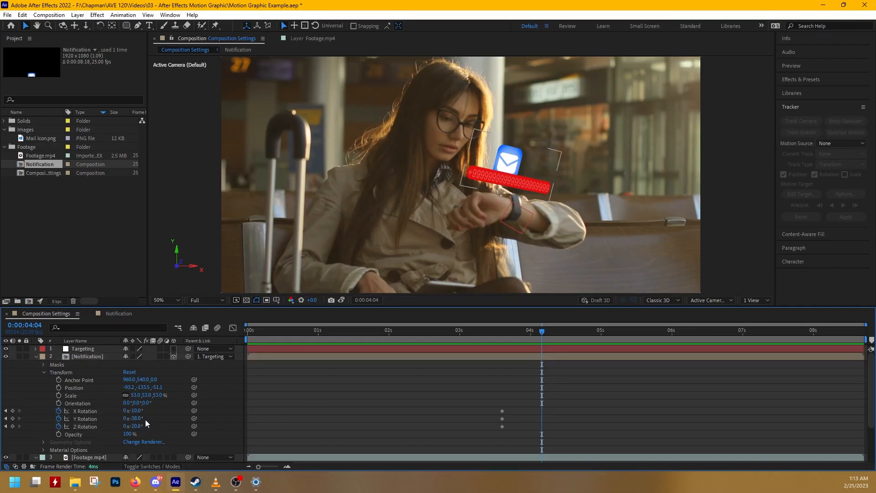
{"action": "left_click_drag", "start_coordinate": [136, 419], "coordinate": [141, 418]}
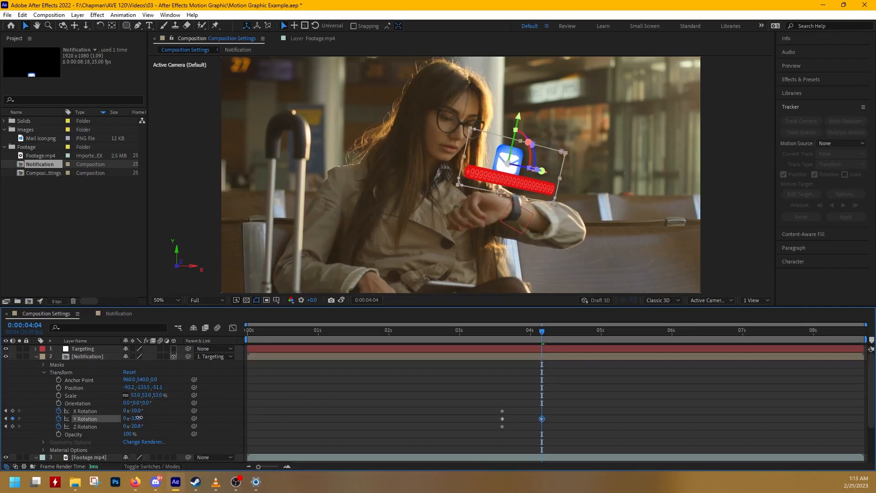
{"action": "left_click", "coordinate": [140, 419]}
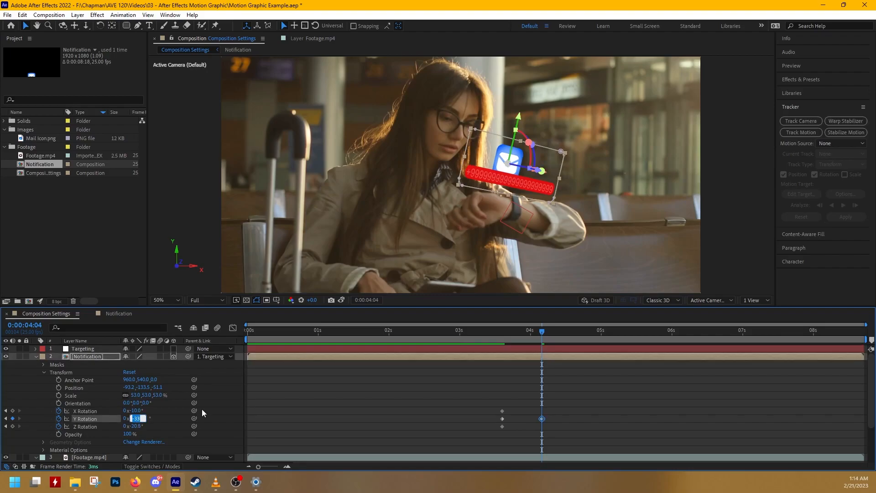
{"action": "type", "text": "-33"}
{"action": "key", "text": "BackSpace"}
{"action": "type", "text": "4"}
{"action": "key", "text": "Return"}
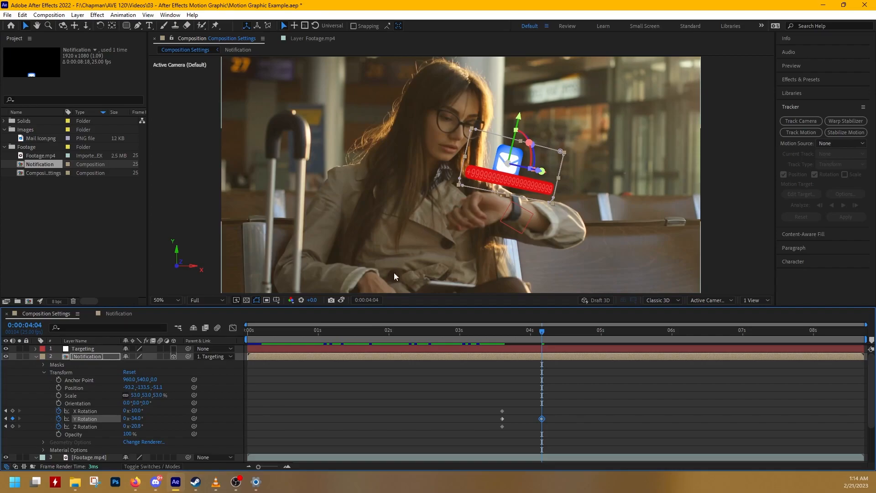
{"action": "left_click_drag", "start_coordinate": [135, 427], "coordinate": [132, 427]}
{"action": "key", "text": "ctrl+z"}
At 0:00:03:15, set the Notification layer's Y Rotation to -42° and scrub up to 0:00:04:04 to check the turn
{"action": "left_click_drag", "start_coordinate": [540, 336], "coordinate": [503, 335]}
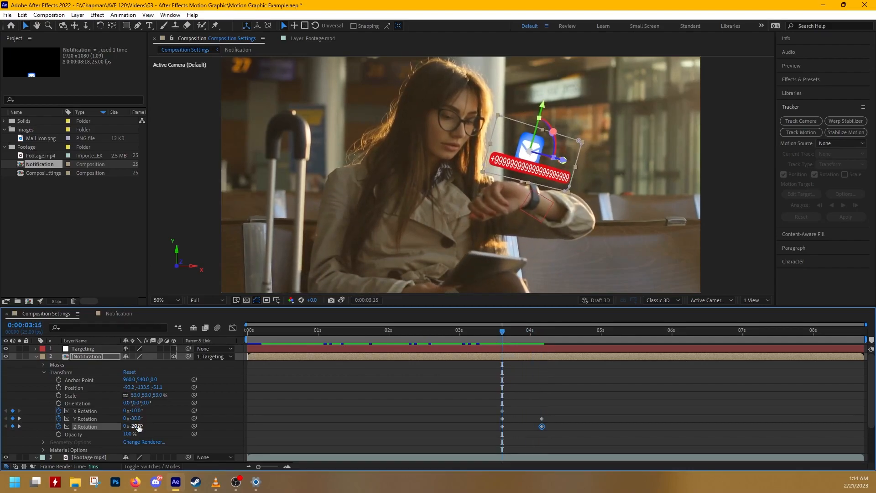
{"action": "left_click_drag", "start_coordinate": [136, 419], "coordinate": [132, 419]}
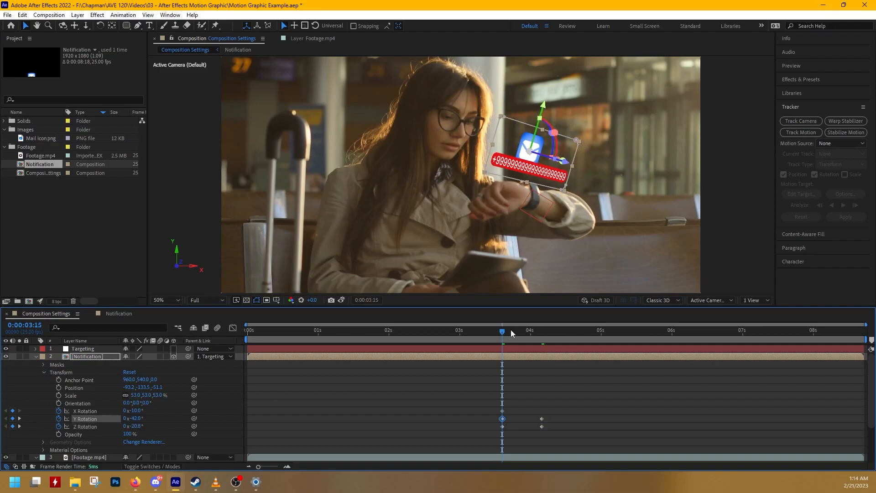
{"action": "left_click_drag", "start_coordinate": [503, 333], "coordinate": [542, 376]}
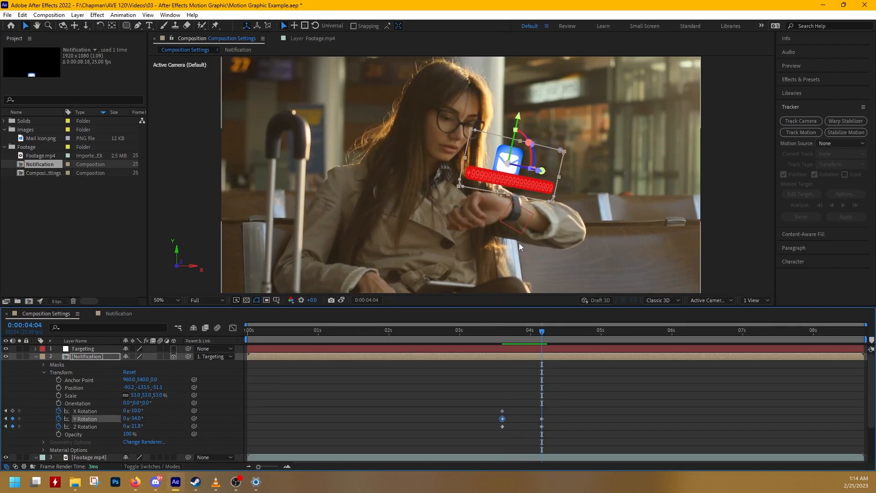
{"action": "left_click_drag", "start_coordinate": [547, 331], "coordinate": [523, 336]}
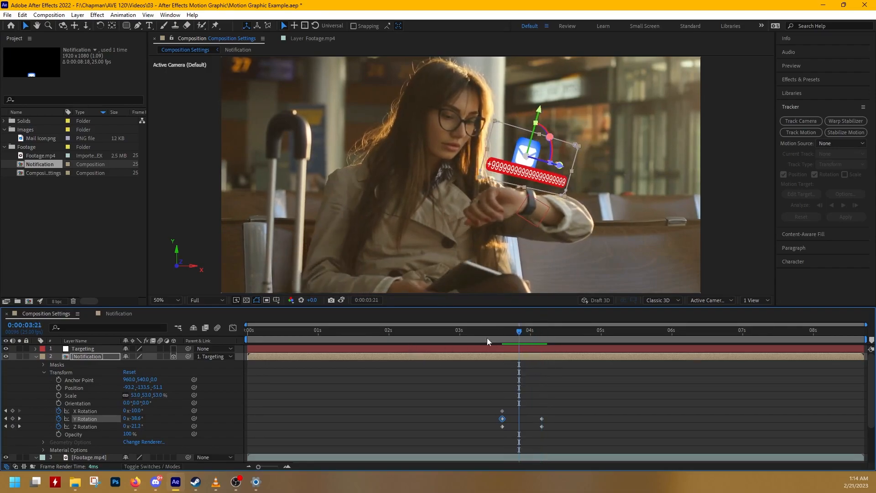
Delete the Targeting null's Position and Rotation keyframes at 0:00:03:24
{"action": "left_click", "coordinate": [36, 357]}
{"action": "left_click", "coordinate": [35, 349]}
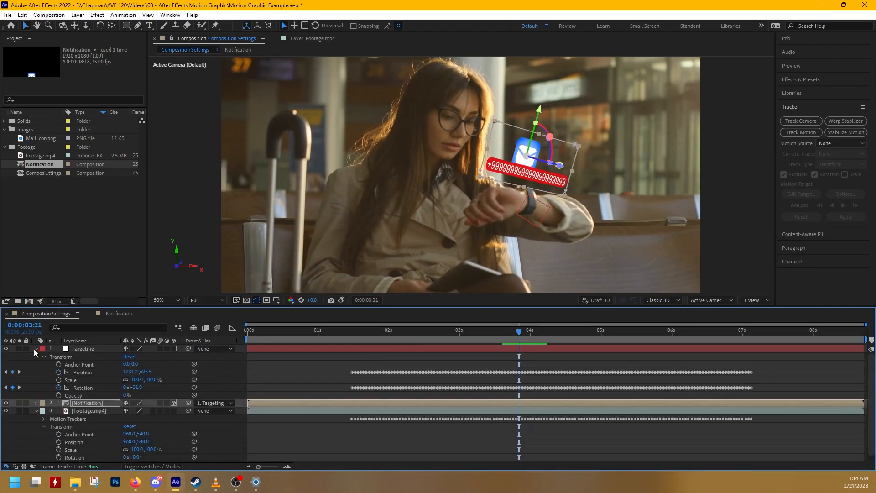
{"action": "mouse_move", "coordinate": [518, 329]}
{"action": "left_mouse_down"}
{"action": "mouse_move", "coordinate": [533, 330]}
{"action": "mouse_move", "coordinate": [514, 336]}
{"action": "mouse_move", "coordinate": [521, 333]}
{"action": "left_mouse_up"}
{"action": "left_click_drag", "start_coordinate": [258, 466], "coordinate": [269, 467]}
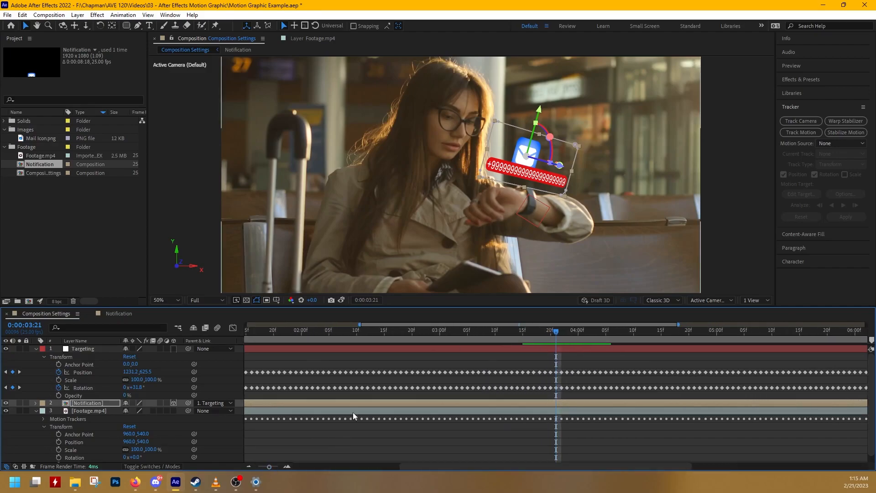
{"action": "left_click_drag", "start_coordinate": [552, 330], "coordinate": [572, 344]}
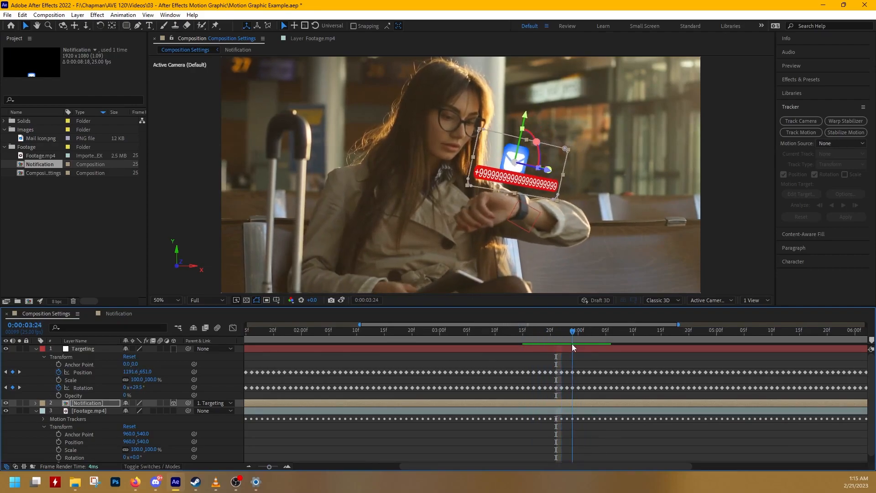
{"action": "left_click", "coordinate": [572, 372]}
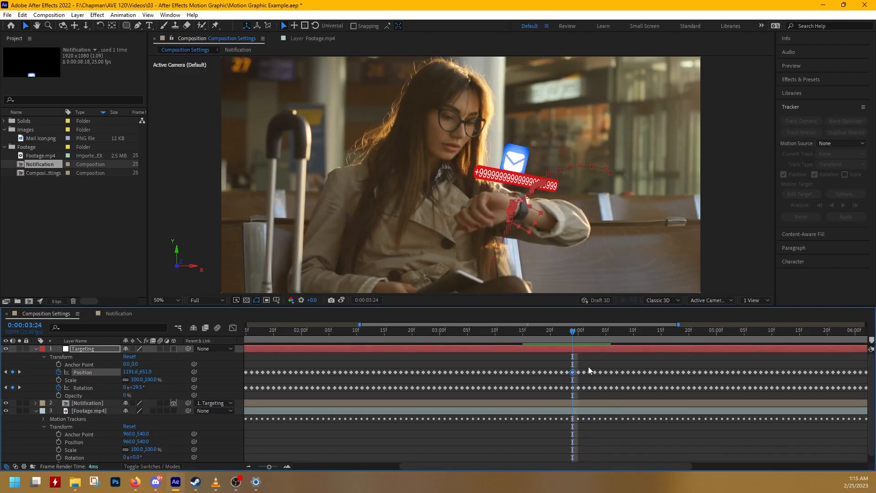
{"action": "left_click", "coordinate": [573, 388], "text": "shift"}
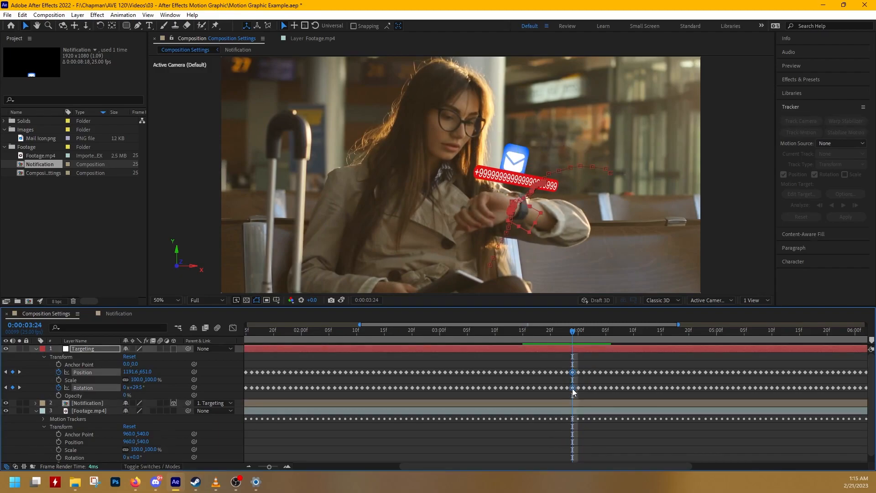
{"action": "key", "text": "Delete"}
Delete the Targeting null's Position and Rotation keyframes at 0:00:04:00 and 0:00:04:02, previewing the motion between deletions
{"action": "mouse_move", "coordinate": [574, 330]}
{"action": "left_mouse_down"}
{"action": "mouse_move", "coordinate": [554, 333]}
{"action": "mouse_move", "coordinate": [580, 343]}
{"action": "left_mouse_up"}
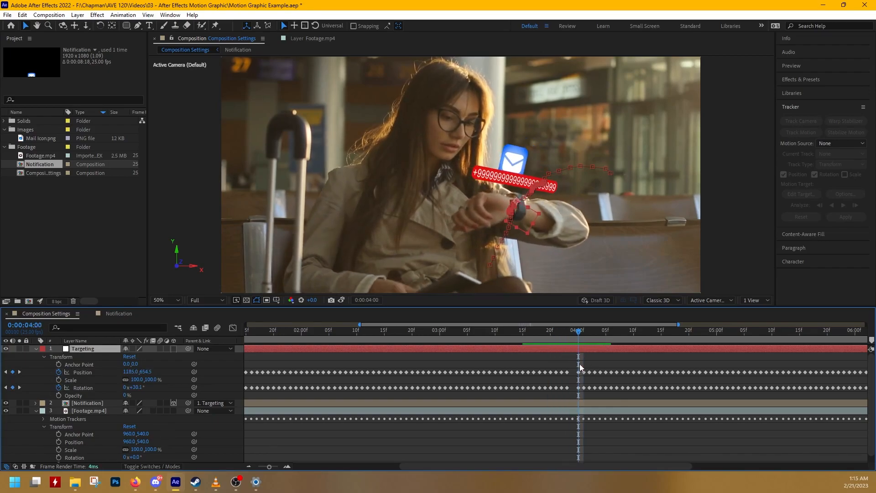
{"action": "left_click_drag", "start_coordinate": [579, 331], "coordinate": [596, 355]}
{"action": "key", "text": "space"}
{"action": "left_click", "coordinate": [590, 372]}
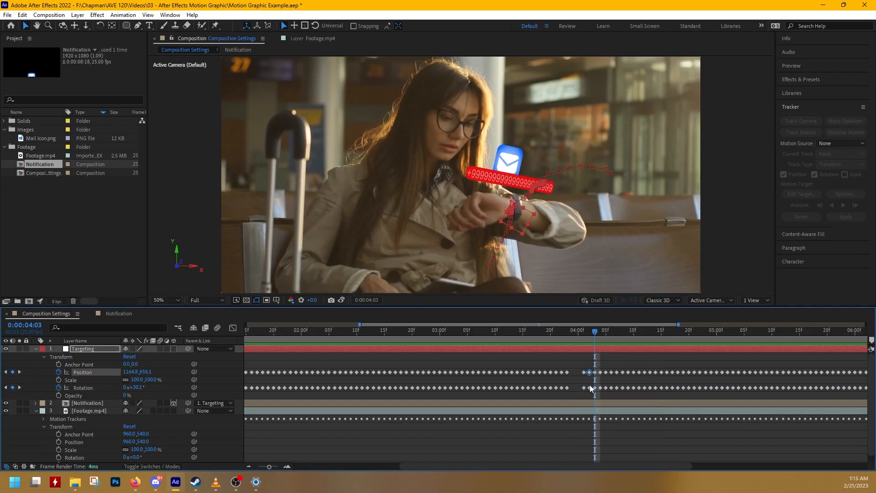
{"action": "left_click", "coordinate": [589, 387], "text": "shift"}
{"action": "key", "text": "Delete"}
Delete the Targeting null's Position and Rotation keyframes at 0:00:04:10, 0:00:04:12 and 0:00:04:13
{"action": "left_click_drag", "start_coordinate": [599, 338], "coordinate": [542, 352]}
{"action": "left_click", "coordinate": [634, 373]}
{"action": "left_click", "coordinate": [634, 388], "text": "shift"}
{"action": "key", "text": "Delete"}
{"action": "left_click", "coordinate": [650, 372]}
{"action": "left_click", "coordinate": [650, 388], "text": "shift"}
{"action": "key", "text": "Delete"}
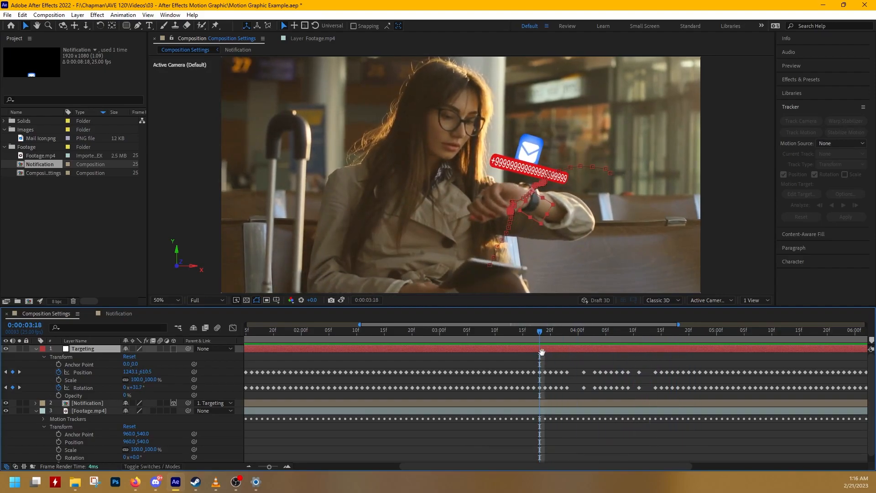
Preview the thinned-out tracking motion from 0:00:03:17 and again from 0:00:03:09, scrubbing through the edited stretch
{"action": "key", "text": "space"}
{"action": "left_click_drag", "start_coordinate": [551, 333], "coordinate": [536, 341]}
{"action": "key", "text": "space"}
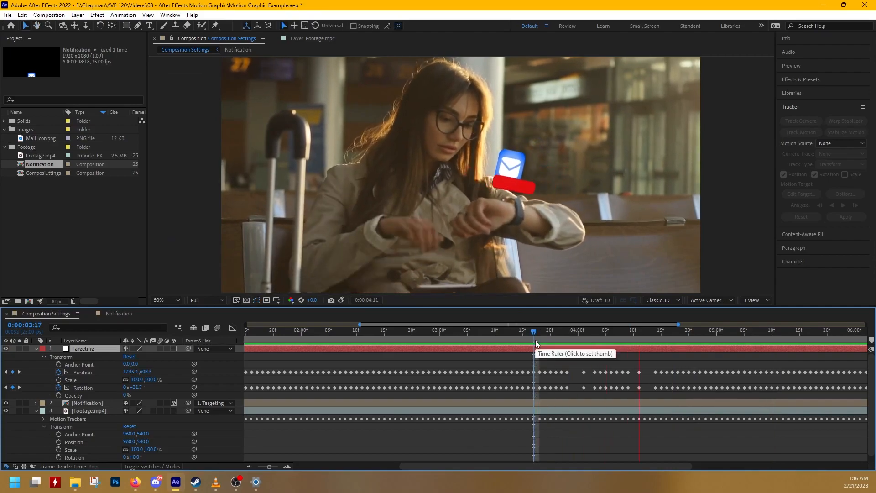
{"action": "key", "text": "space"}
{"action": "left_click_drag", "start_coordinate": [582, 341], "coordinate": [694, 357]}
{"action": "left_click_drag", "start_coordinate": [642, 366], "coordinate": [490, 382]}
{"action": "key", "text": "space"}
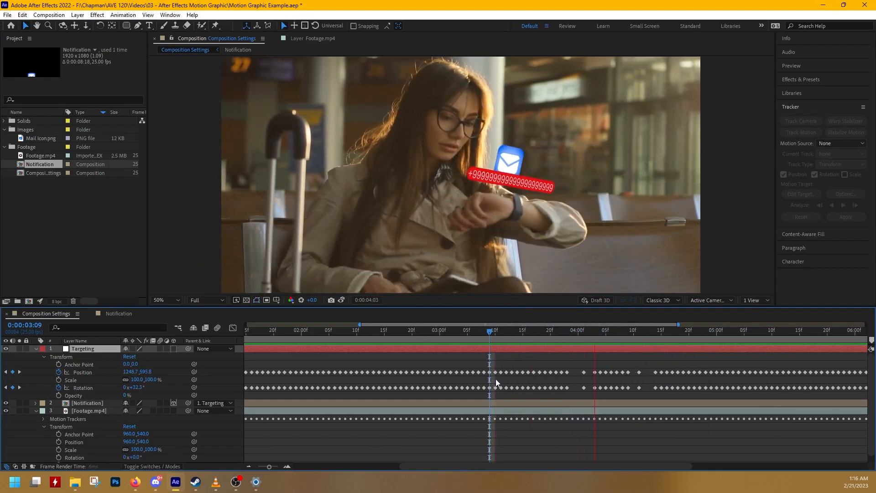
{"action": "key", "text": "space"}
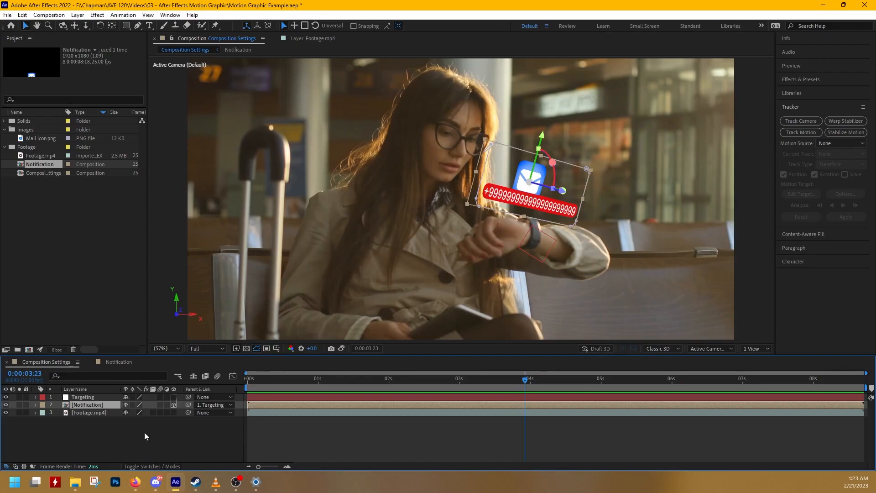
Show the layers' blending mode settings and try Multiply and Overlay on the Notification layer
{"action": "left_click", "coordinate": [156, 466]}
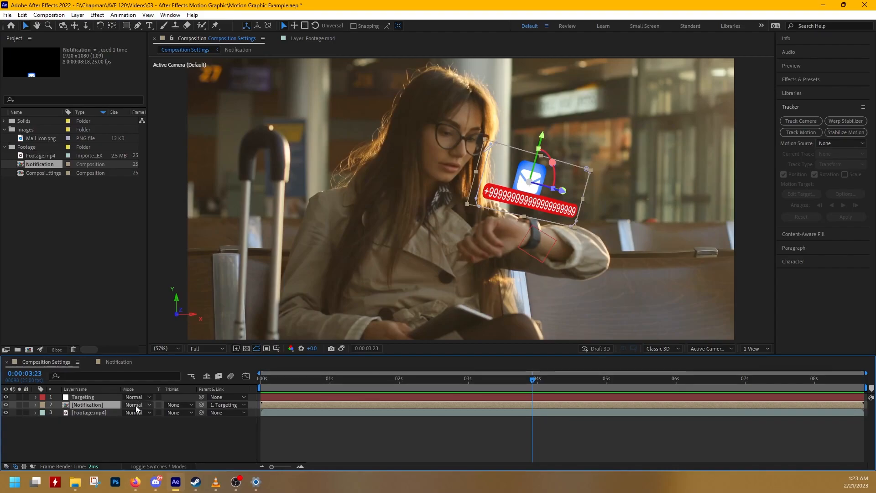
{"action": "left_click", "coordinate": [146, 405]}
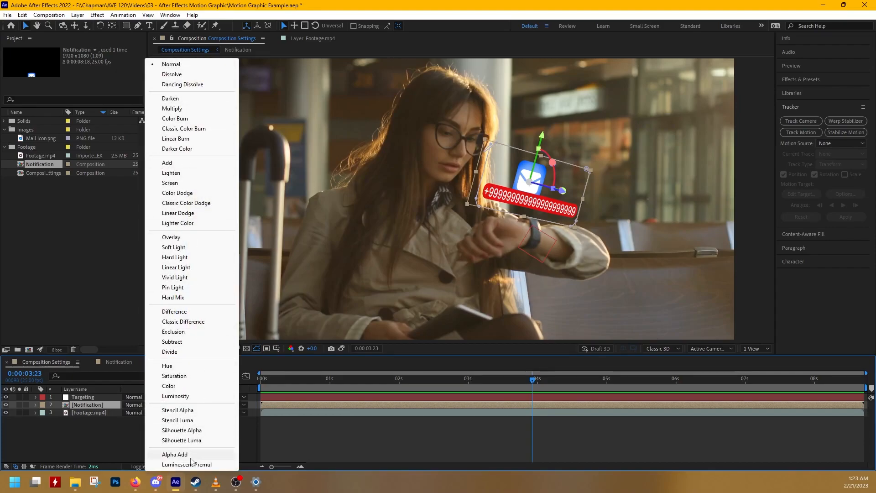
{"action": "left_click", "coordinate": [206, 111]}
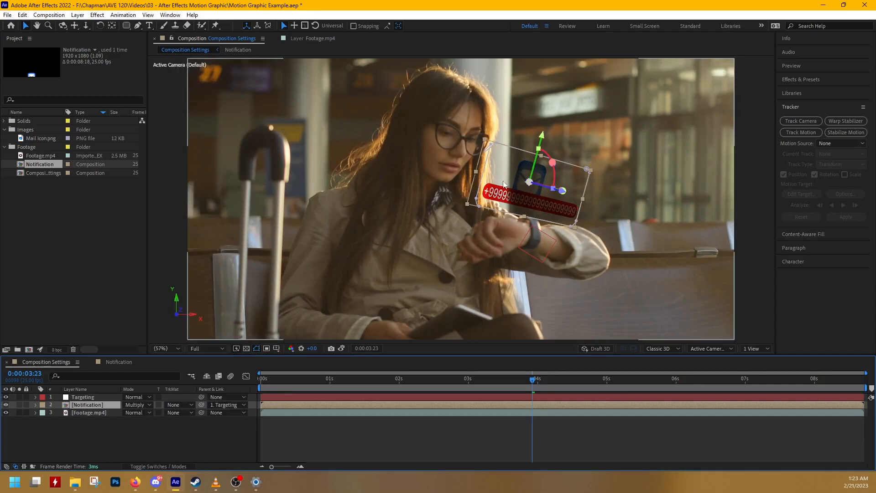
{"action": "left_click", "coordinate": [137, 405]}
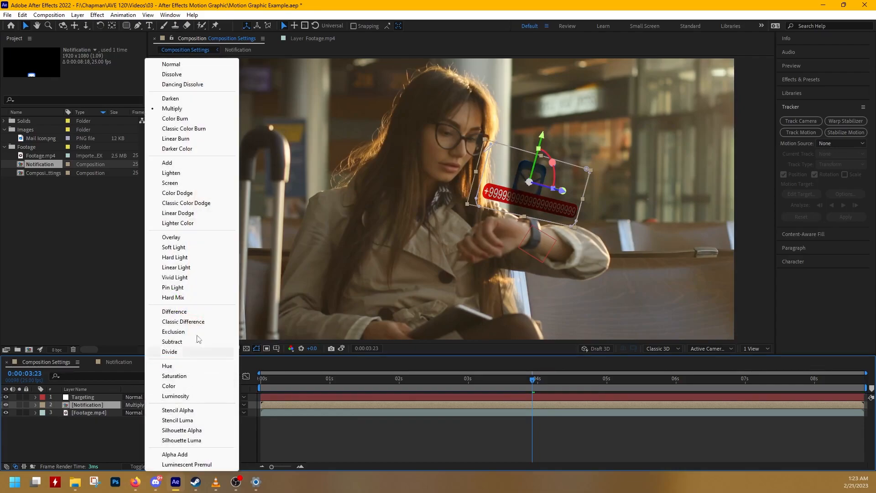
{"action": "left_click", "coordinate": [175, 237]}
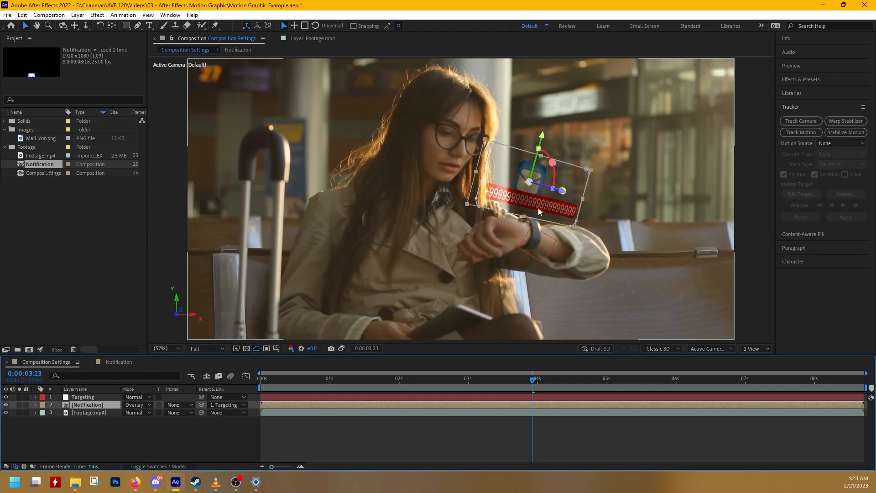
Try the Hue, Saturation and Color blending modes on the Notification layer
{"action": "left_click", "coordinate": [149, 406]}
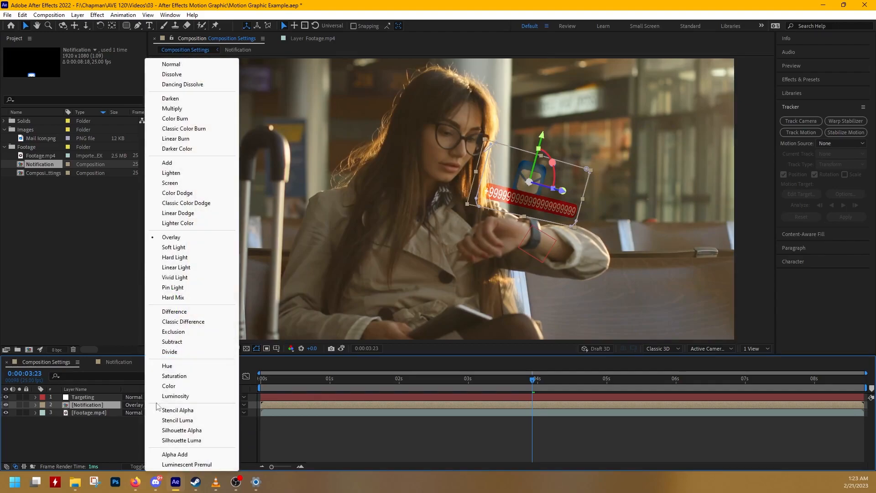
{"action": "left_click", "coordinate": [183, 366]}
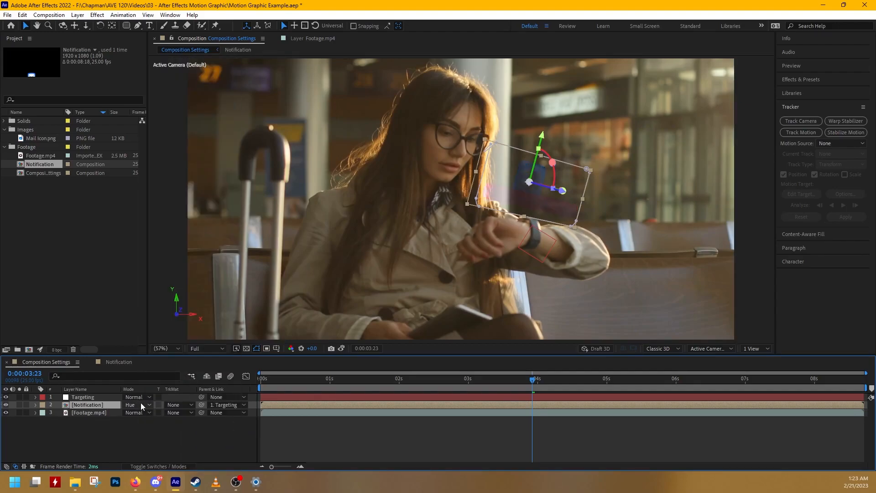
{"action": "left_click", "coordinate": [140, 404]}
{"action": "left_click", "coordinate": [157, 377]}
{"action": "left_click", "coordinate": [148, 404]}
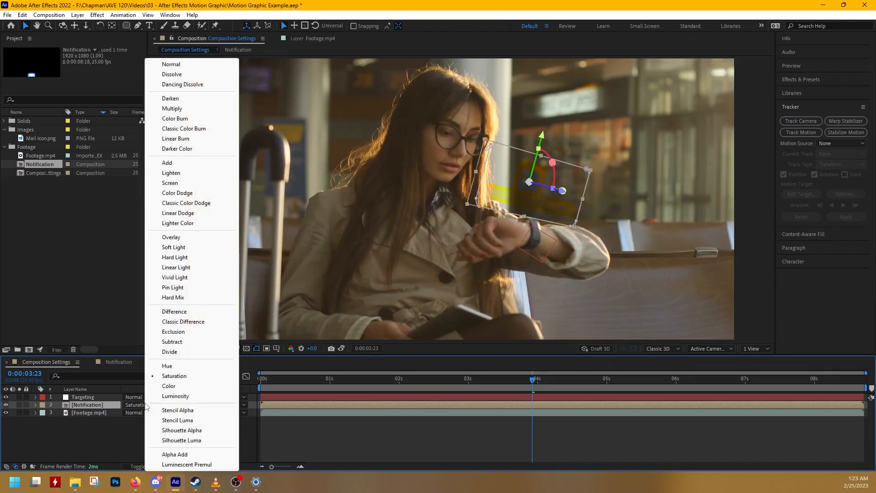
{"action": "left_click", "coordinate": [167, 385]}
Try the Color Dodge and Add blending modes on the Notification layer, and return it to Normal
{"action": "left_click", "coordinate": [138, 405]}
{"action": "left_click", "coordinate": [177, 193]}
{"action": "left_click", "coordinate": [139, 405]}
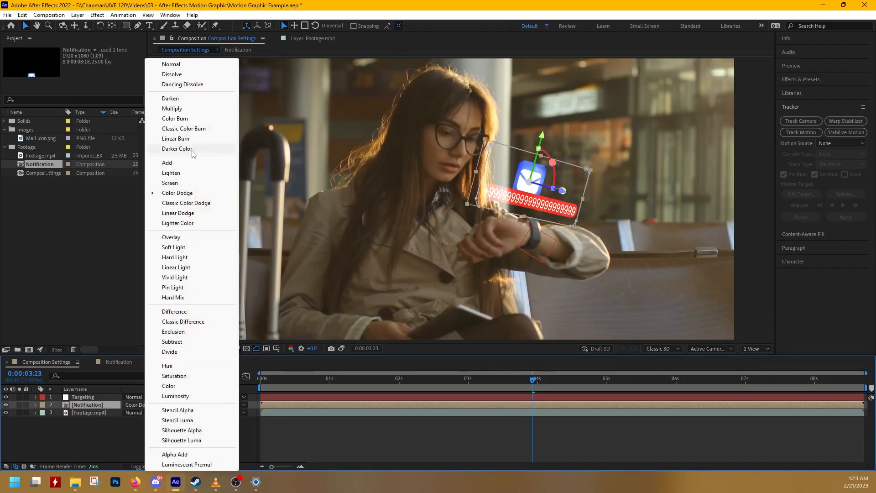
{"action": "left_click", "coordinate": [187, 163]}
{"action": "left_click", "coordinate": [144, 404]}
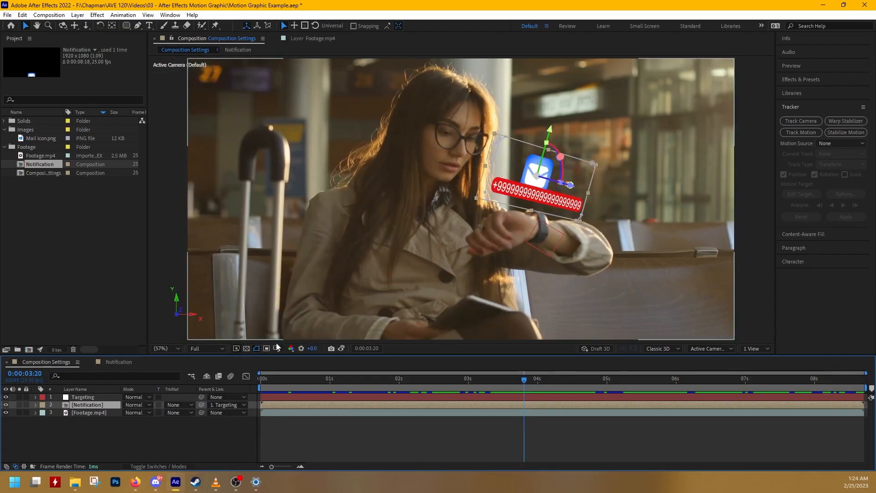
At 0:00:03:20, try the Lighten, Screen and Color Dodge blending modes on the Notification layer
{"action": "left_click", "coordinate": [147, 407]}
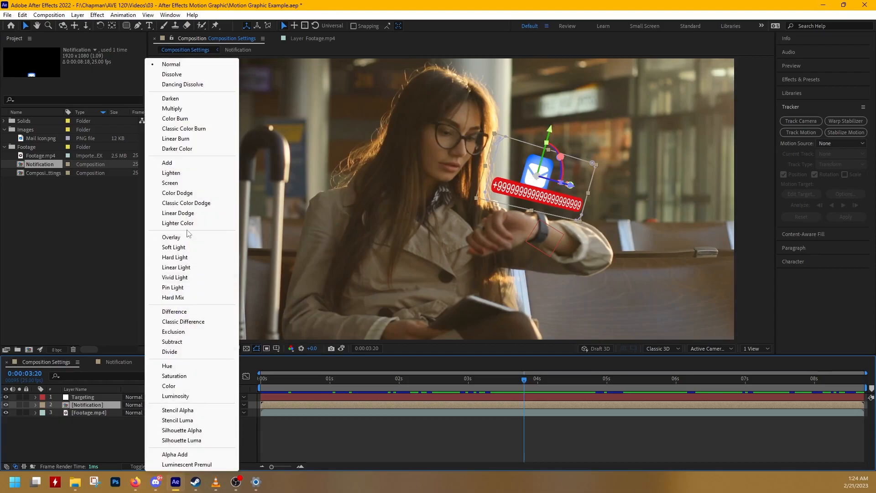
{"action": "left_click", "coordinate": [176, 169]}
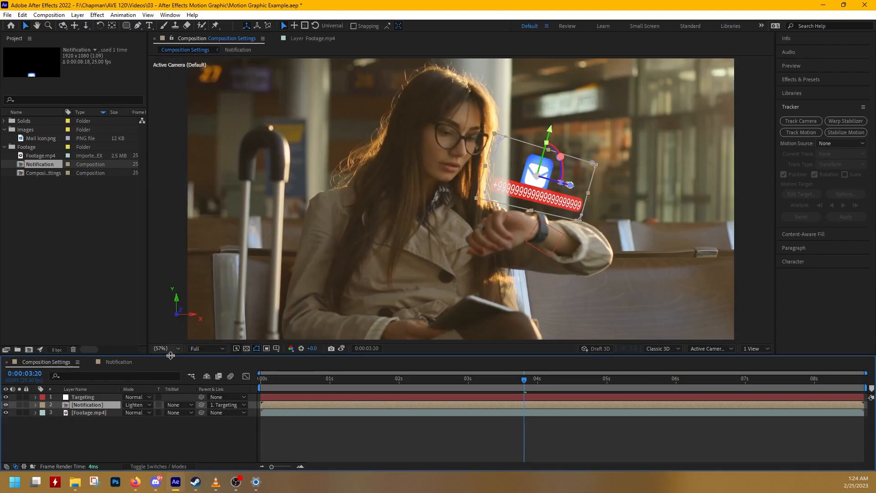
{"action": "left_click", "coordinate": [149, 406]}
{"action": "left_click", "coordinate": [176, 179]}
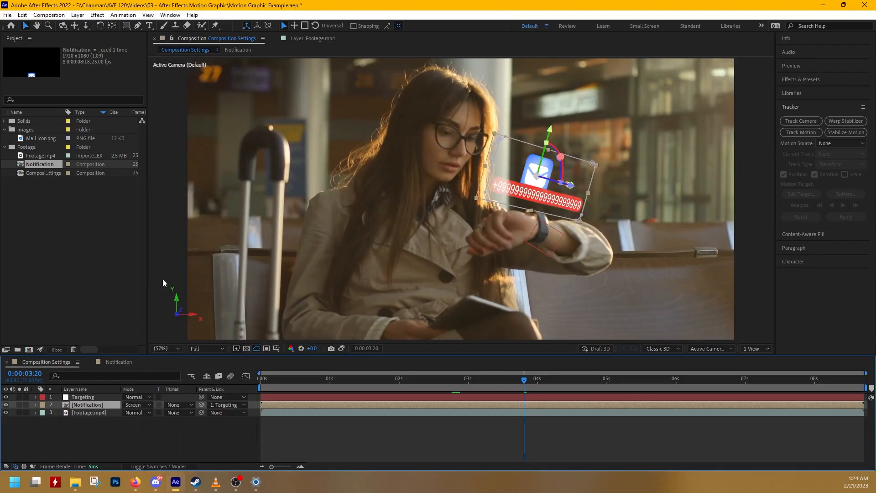
{"action": "left_click", "coordinate": [151, 406]}
{"action": "left_click", "coordinate": [176, 194]}
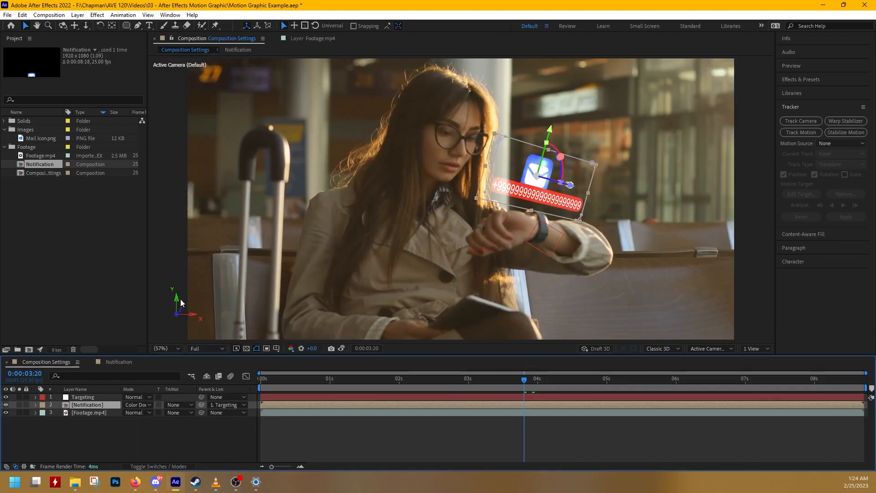
Try the Classic Color Dodge, Linear Dodge and Lighter Color blending modes on the Notification layer
{"action": "left_click", "coordinate": [146, 405]}
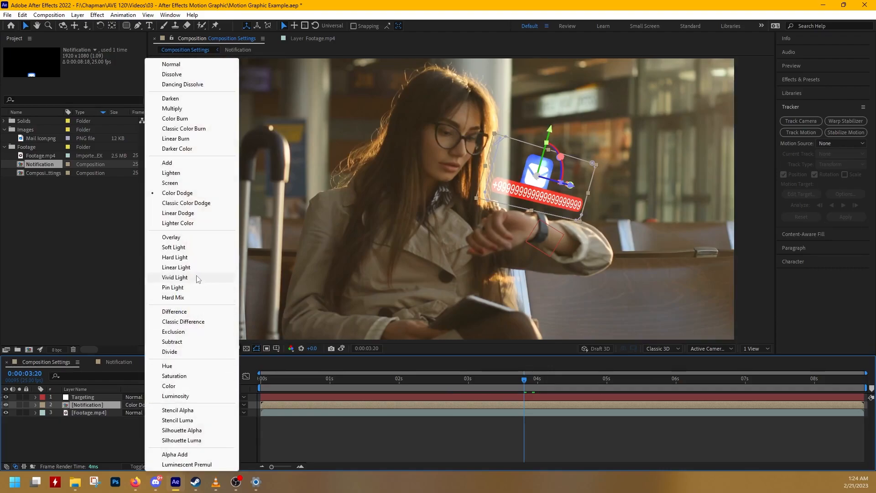
{"action": "left_click", "coordinate": [185, 204]}
{"action": "left_click", "coordinate": [146, 404]}
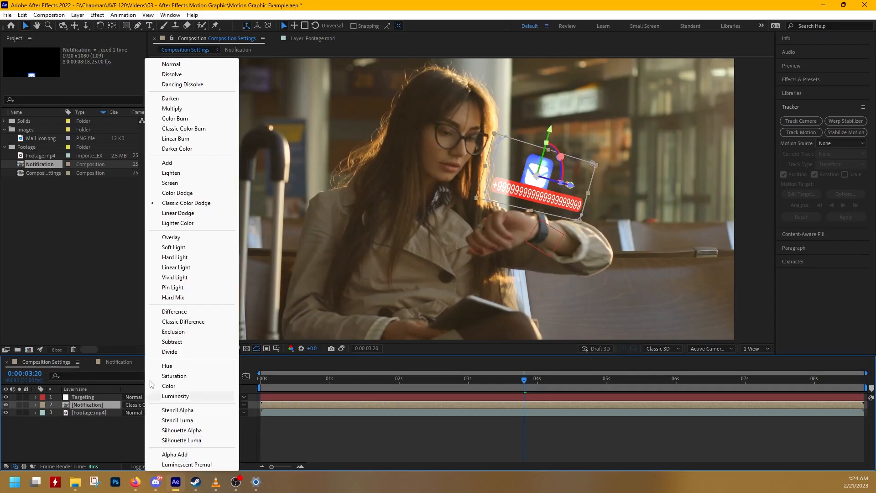
{"action": "left_click", "coordinate": [191, 215]}
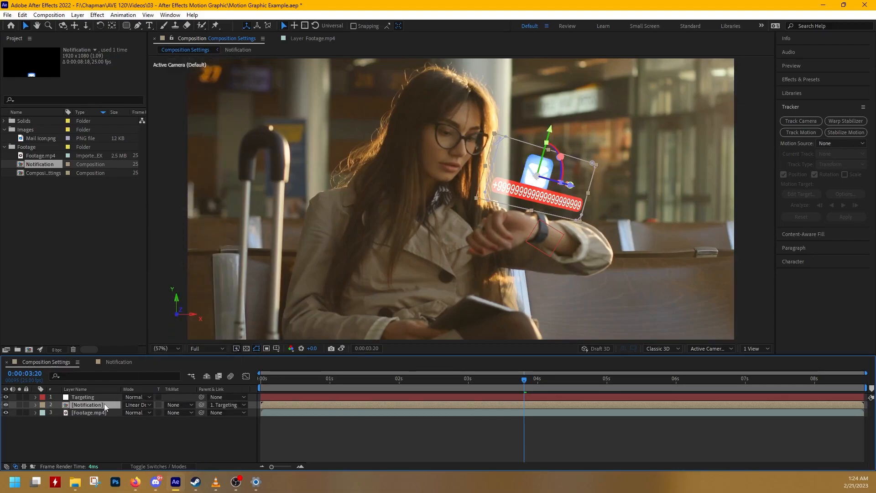
{"action": "left_click", "coordinate": [132, 405]}
{"action": "left_click", "coordinate": [175, 223]}
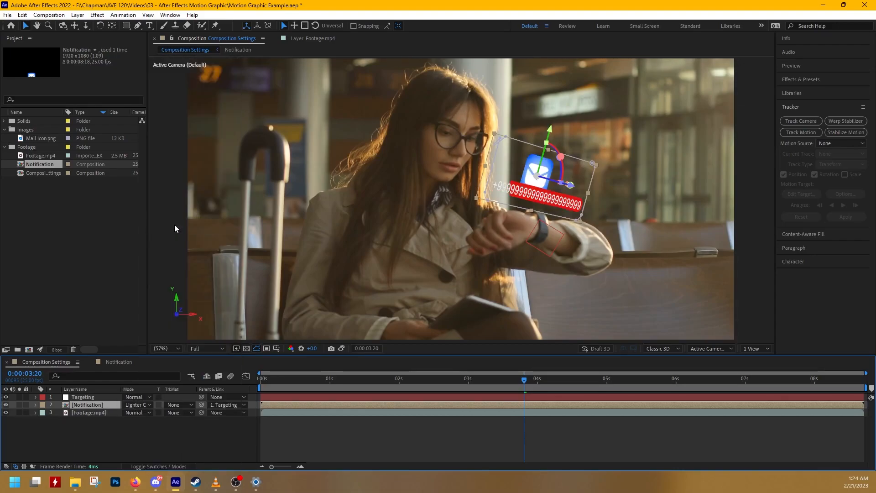
Compare the Screen and Color Dodge blending modes on the Notification layer, and check Color Dodge at 0:00:04:23
{"action": "left_click", "coordinate": [133, 405]}
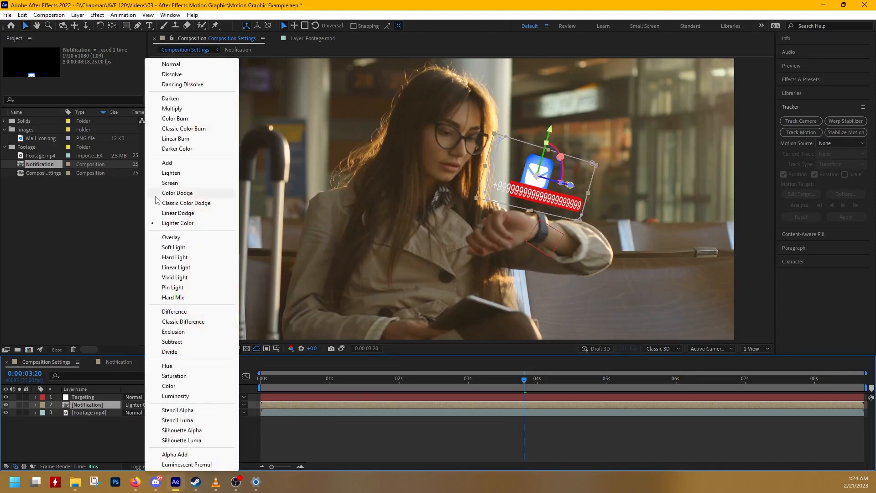
{"action": "left_click", "coordinate": [167, 183]}
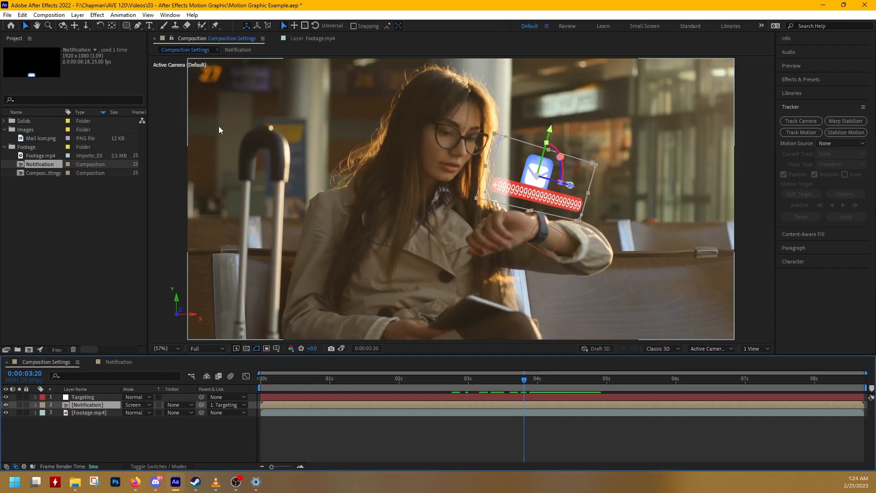
{"action": "left_click", "coordinate": [137, 405]}
{"action": "left_click", "coordinate": [195, 193]}
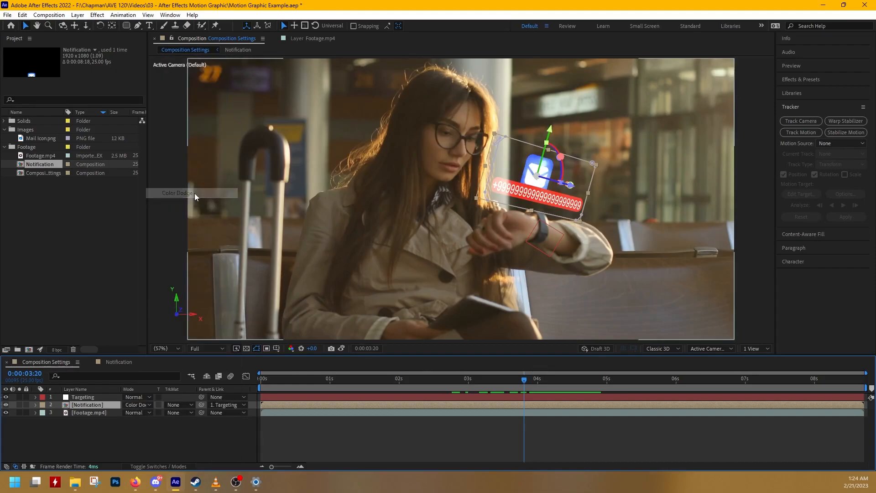
{"action": "left_click_drag", "start_coordinate": [531, 382], "coordinate": [601, 389]}
Set the Notification layer's blending mode to Screen and preview it from 0:00:03:12
{"action": "left_click", "coordinate": [143, 405]}
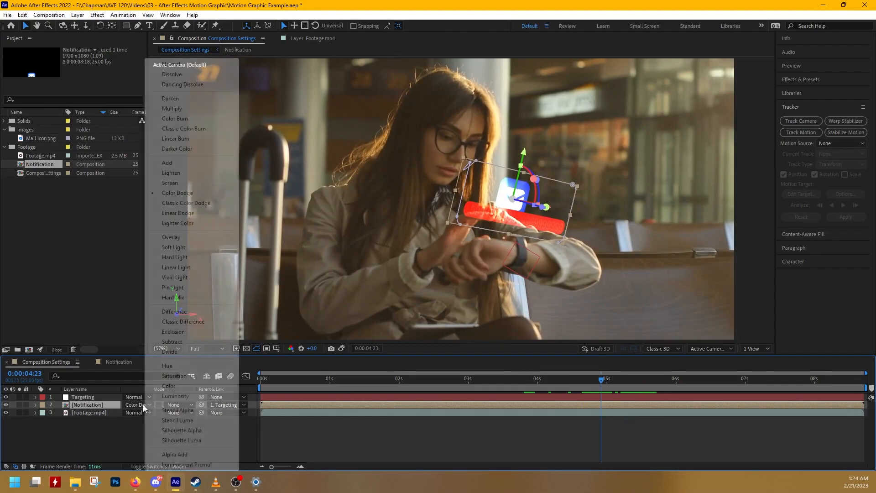
{"action": "left_click", "coordinate": [169, 183]}
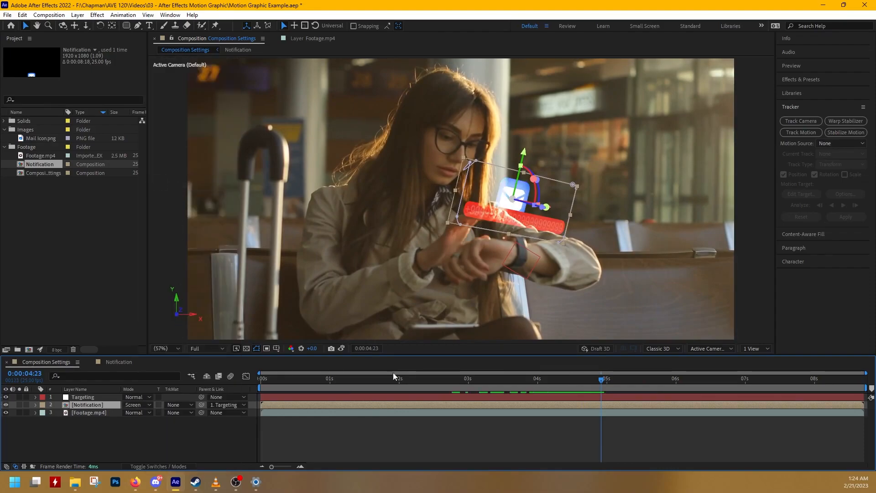
{"action": "mouse_move", "coordinate": [602, 381]}
{"action": "left_mouse_down"}
{"action": "mouse_move", "coordinate": [576, 388]}
{"action": "mouse_move", "coordinate": [618, 394]}
{"action": "mouse_move", "coordinate": [577, 395]}
{"action": "mouse_move", "coordinate": [626, 395]}
{"action": "mouse_move", "coordinate": [363, 367]}
{"action": "mouse_move", "coordinate": [399, 379]}
{"action": "mouse_move", "coordinate": [557, 377]}
{"action": "mouse_move", "coordinate": [720, 391]}
{"action": "mouse_move", "coordinate": [465, 394]}
{"action": "mouse_move", "coordinate": [502, 389]}
{"action": "left_mouse_up"}
{"action": "key", "text": "space"}
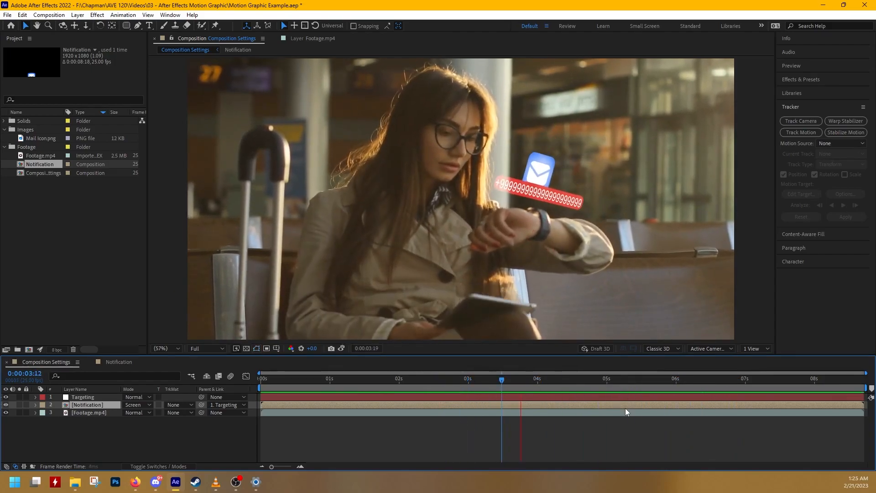
Try the Color Dodge and Linear Burn blending modes on the Notification layer at 0:00:04:16
{"action": "left_click", "coordinate": [113, 405]}
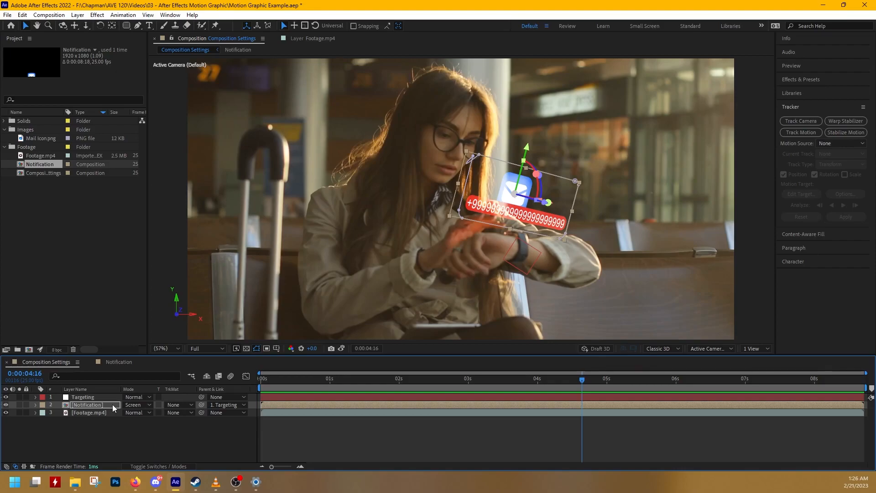
{"action": "key", "text": "shift+minus"}
{"action": "key", "text": "shift+minus"}
{"action": "key", "text": "shift+minus"}
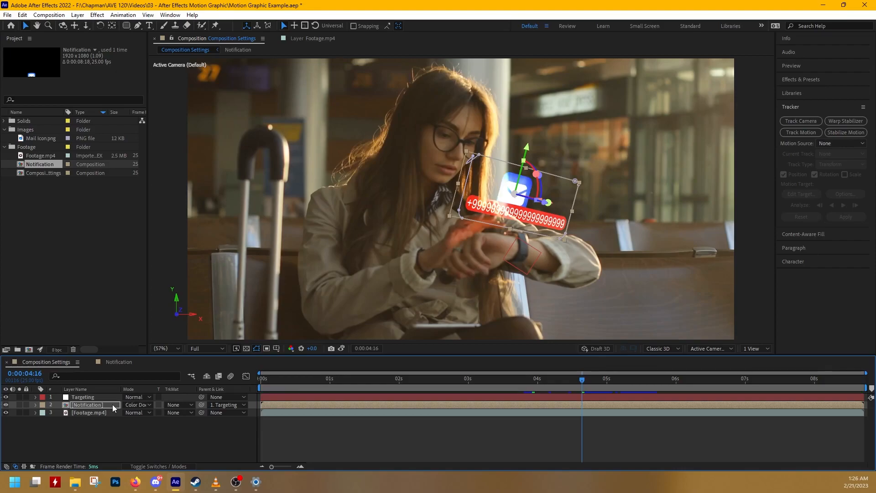
{"action": "key", "text": "shift+minus"}
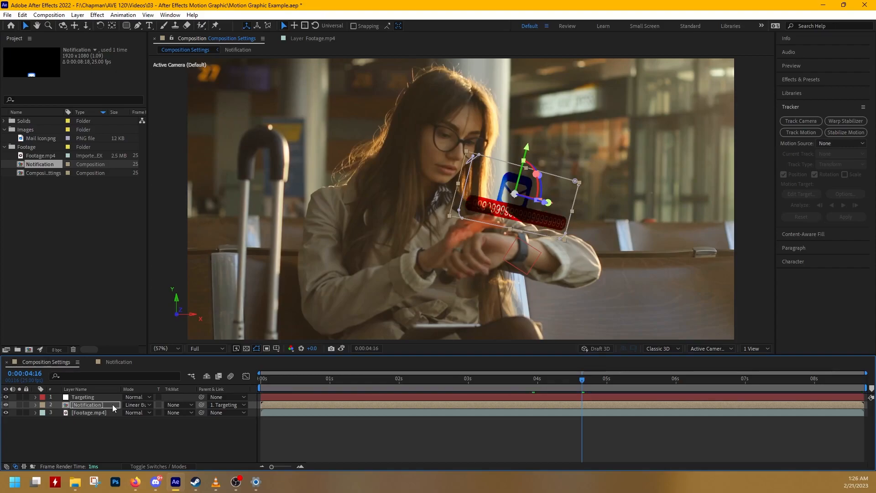
Cycle the Notification layer through further blending modes, including Add and Pin Light
{"action": "key", "text": "shift+equal"}
{"action": "key", "text": "shift+equal"}
{"action": "key", "text": "shift+equal"}
{"action": "key", "text": "shift+equal"}
{"action": "key", "text": "shift+equal"}
{"action": "key", "text": "shift+equal"}
{"action": "key", "text": "shift+equal"}
{"action": "key", "text": "shift+equal"}
{"action": "key", "text": "shift+equal"}
{"action": "key", "text": "shift+equal"}
{"action": "key", "text": "shift+equal"}
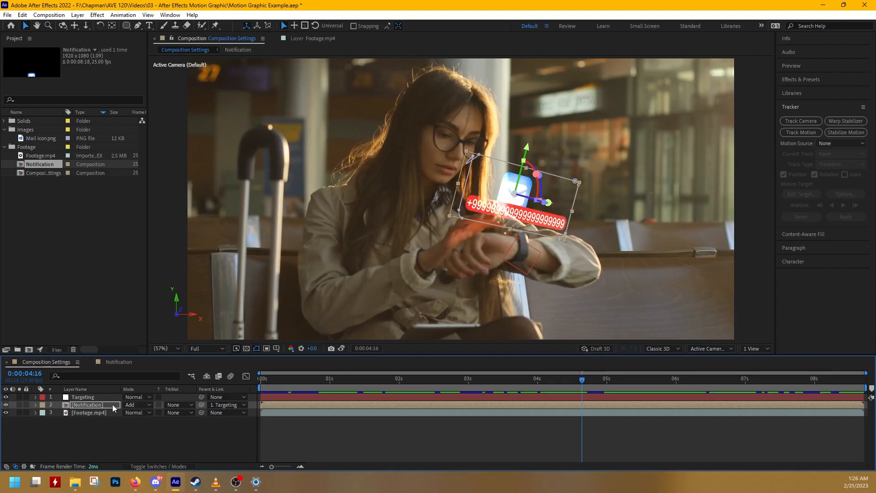
{"action": "key", "text": "shift+equal"}
{"action": "key", "text": "shift+equal"}
{"action": "key", "text": "shift+equal"}
{"action": "key", "text": "shift+equal"}
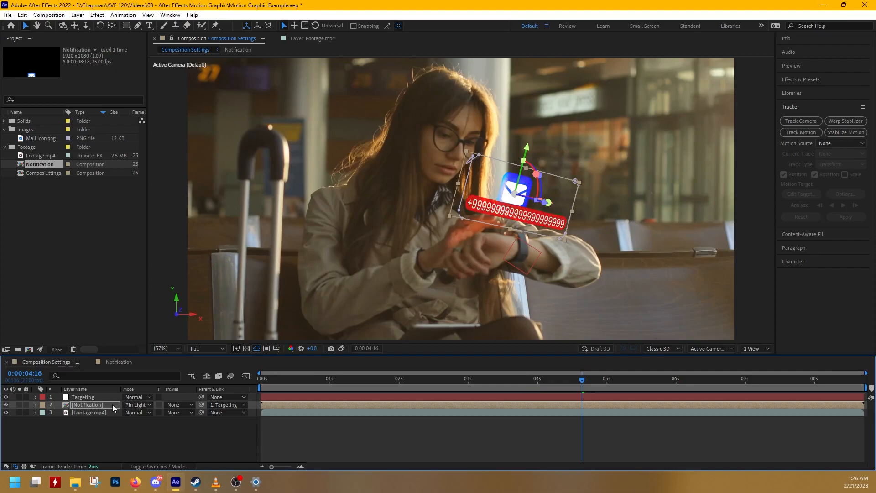
Step the Notification layer's blending mode back through Classic Color Dodge and restore it to Screen
{"action": "key", "text": "shift+minus"}
{"action": "key", "text": "shift+minus"}
{"action": "key", "text": "shift+minus"}
{"action": "key", "text": "shift+minus"}
{"action": "key", "text": "shift+minus"}
{"action": "key", "text": "shift+minus"}
{"action": "key", "text": "shift+minus"}
{"action": "key", "text": "shift+minus"}
{"action": "key", "text": "shift+minus"}
{"action": "key", "text": "shift+minus"}
{"action": "key", "text": "shift+minus"}
{"action": "key", "text": "shift+minus"}
{"action": "key", "text": "shift+minus"}
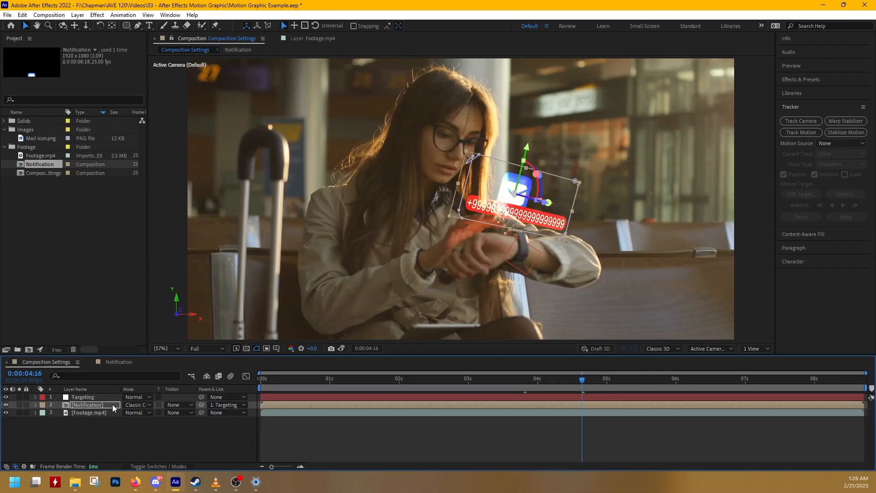
{"action": "key", "text": "shift+equal"}
{"action": "key", "text": "shift+equal"}
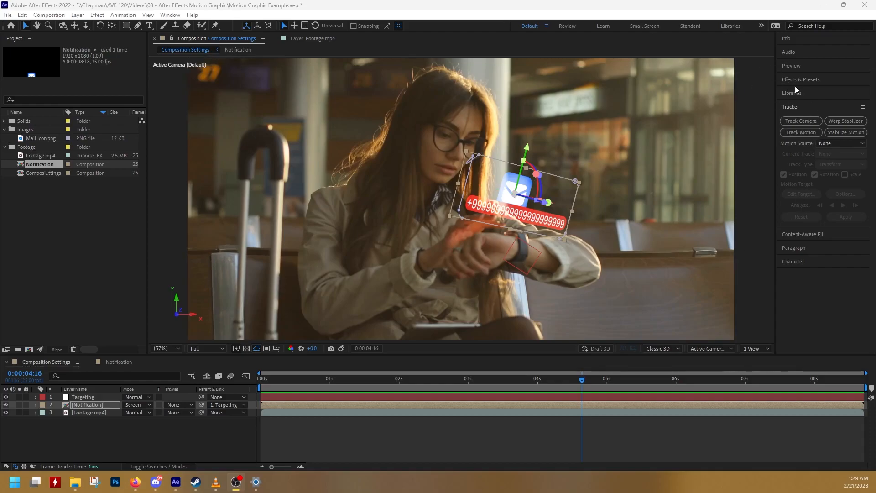
Search the effects for "glow" and apply the Stylize Glow effect to the Notification layer
{"action": "left_click", "coordinate": [809, 81]}
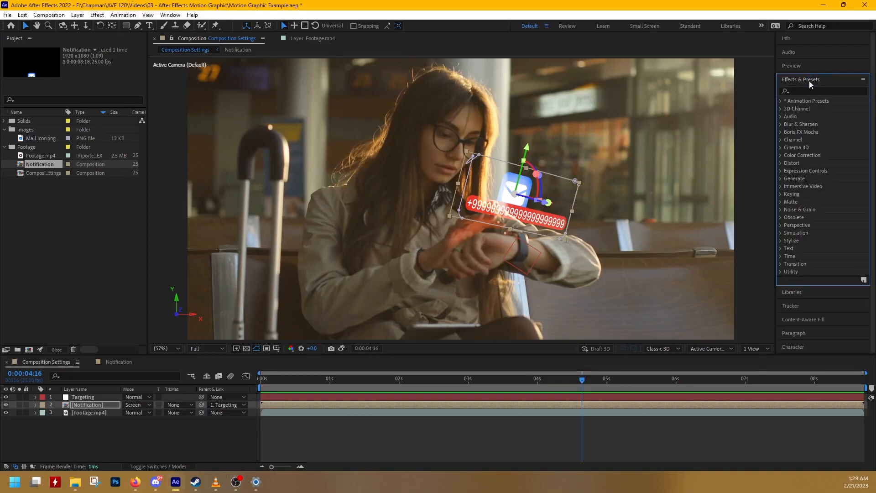
{"action": "left_click", "coordinate": [170, 15]}
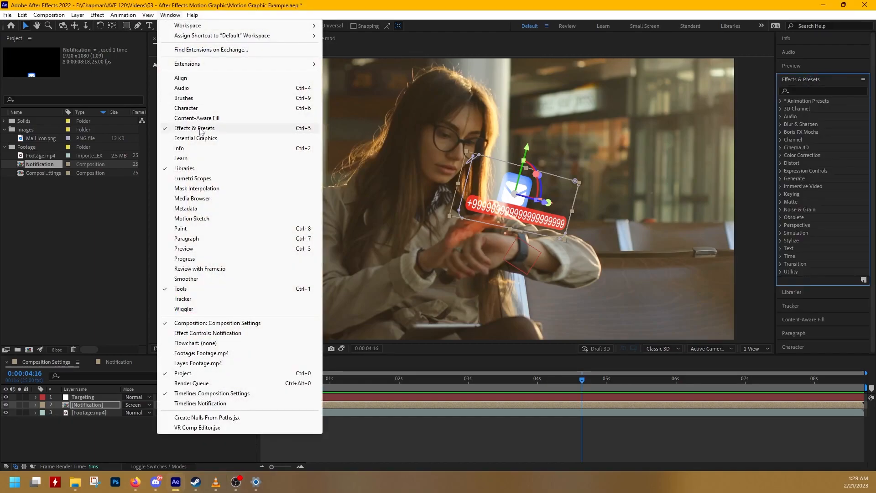
{"action": "left_click", "coordinate": [812, 4]}
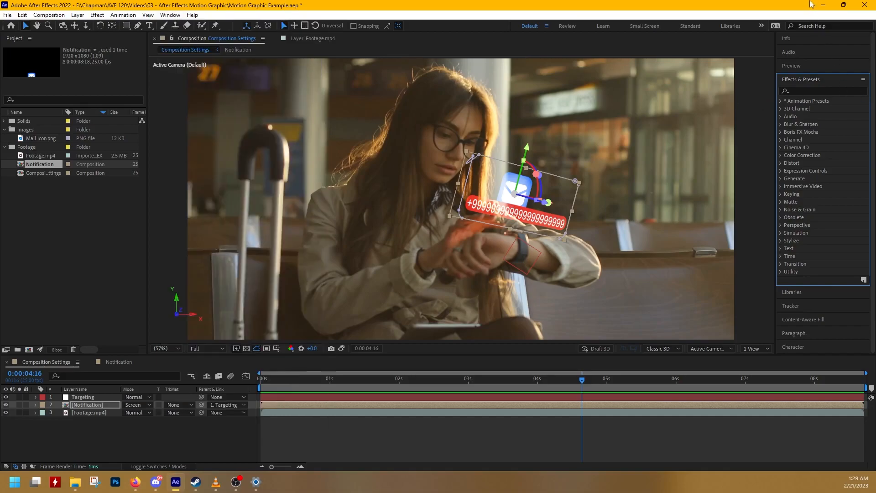
{"action": "left_click", "coordinate": [812, 90]}
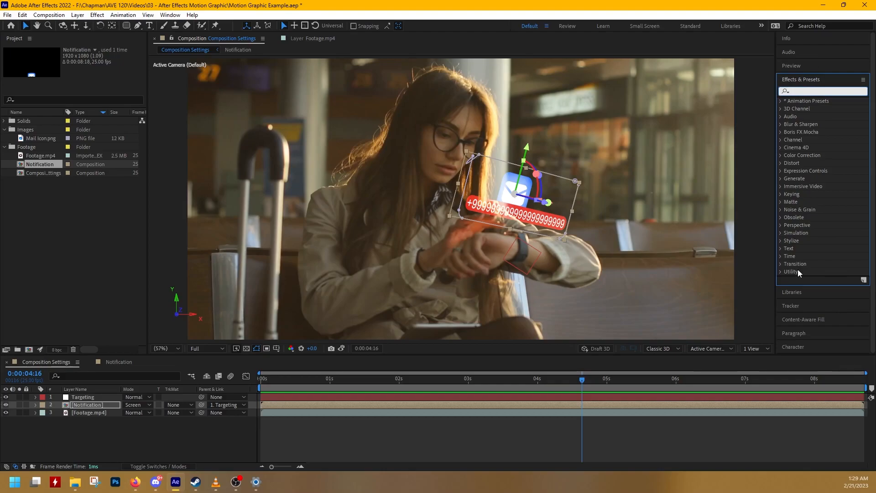
{"action": "type", "text": "glow"}
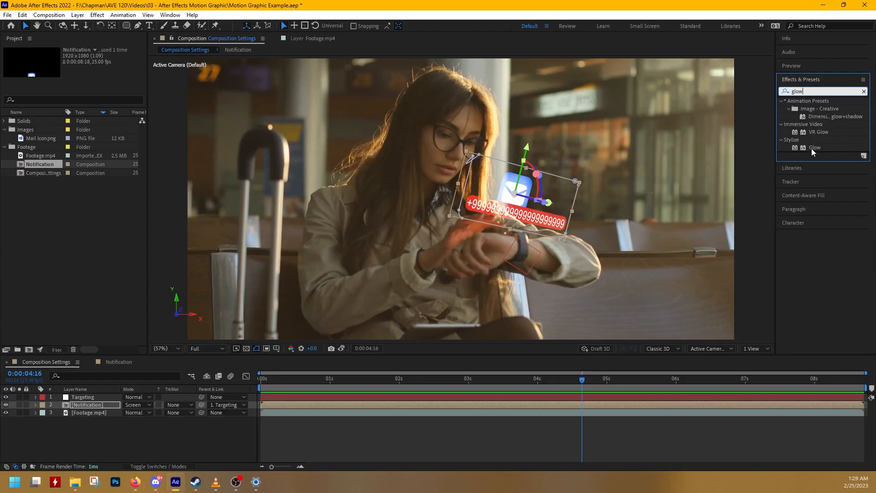
{"action": "left_click_drag", "start_coordinate": [815, 148], "coordinate": [346, 403]}
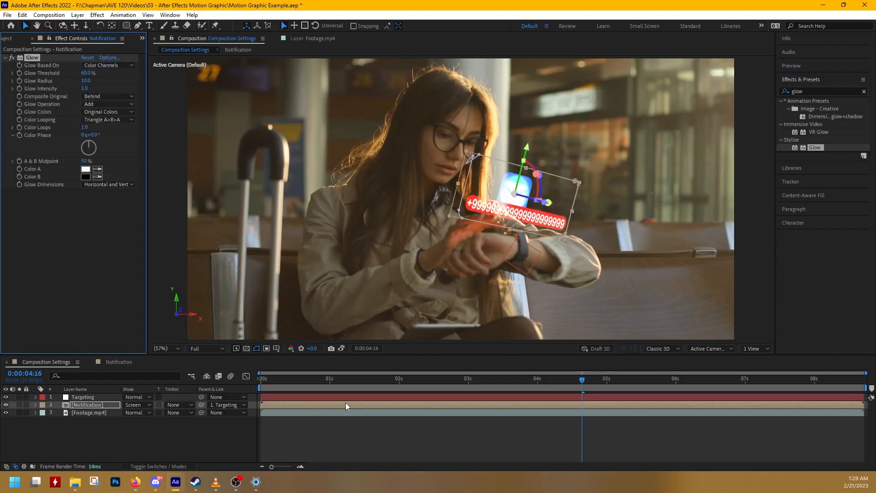
Set the Notification layer's Glow Radius to 39 and its Glow Intensity to 0.5
{"action": "scroll", "coordinate": [501, 216], "scroll_direction": "up", "scroll_amount": 4}
{"action": "scroll", "coordinate": [501, 216], "scroll_direction": "down", "scroll_amount": 2}
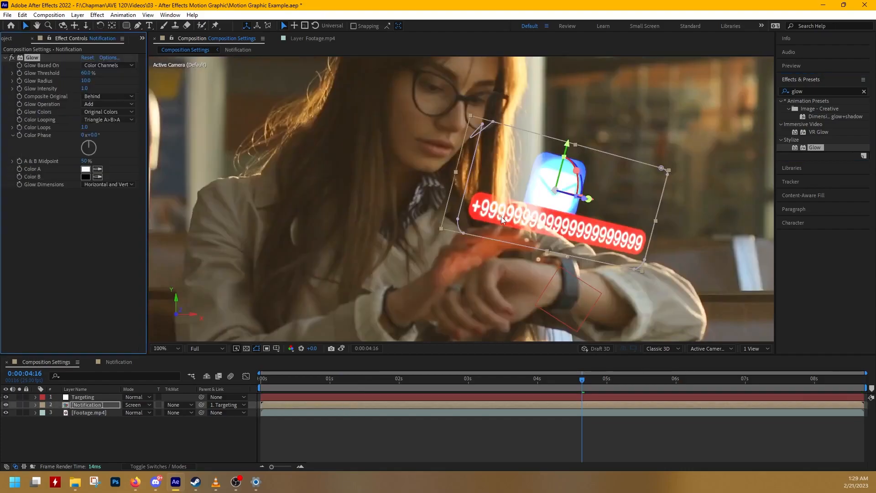
{"action": "left_click_drag", "start_coordinate": [501, 216], "coordinate": [424, 193]}
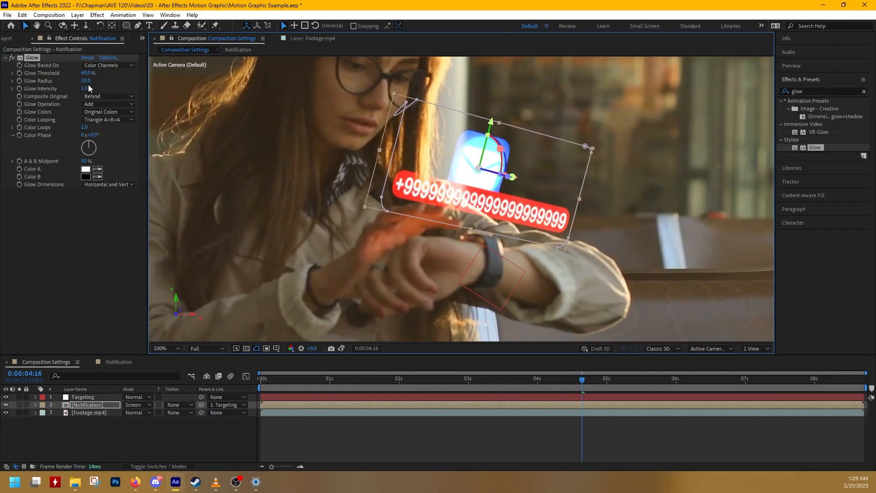
{"action": "left_click_drag", "start_coordinate": [87, 82], "coordinate": [216, 99]}
{"action": "left_click_drag", "start_coordinate": [85, 81], "coordinate": [146, 83]}
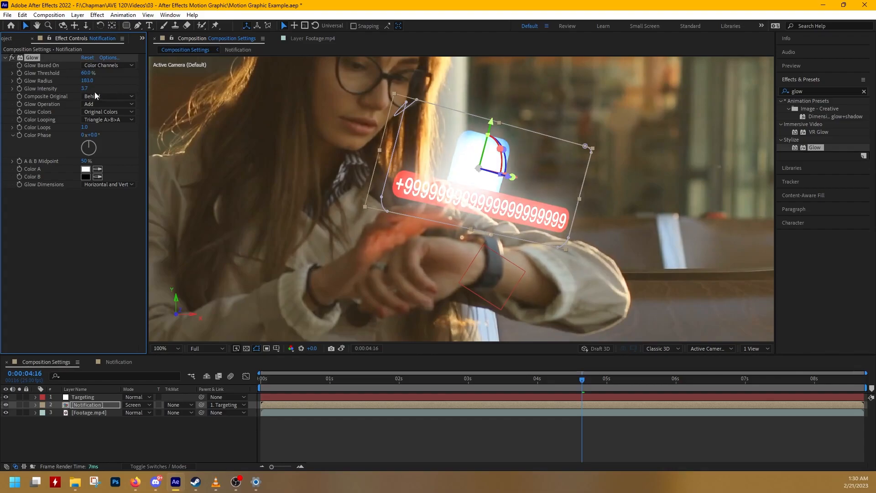
{"action": "key", "text": "ctrl+z"}
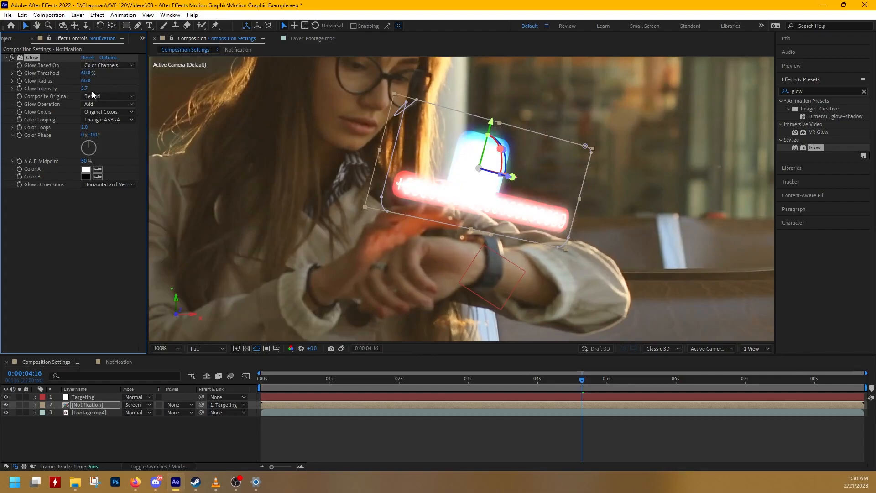
{"action": "mouse_move", "coordinate": [84, 88]}
{"action": "left_mouse_down"}
{"action": "mouse_move", "coordinate": [66, 88]}
{"action": "mouse_move", "coordinate": [70, 95]}
{"action": "left_mouse_up"}
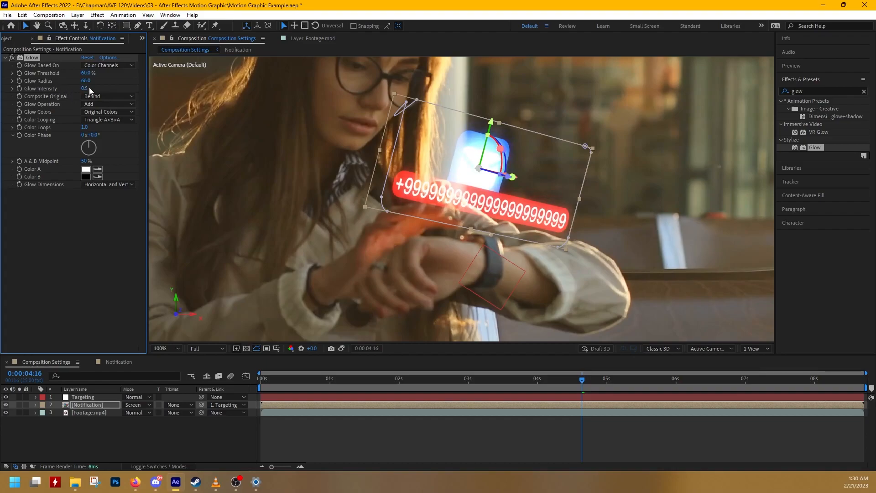
{"action": "left_click_drag", "start_coordinate": [85, 82], "coordinate": [61, 91]}
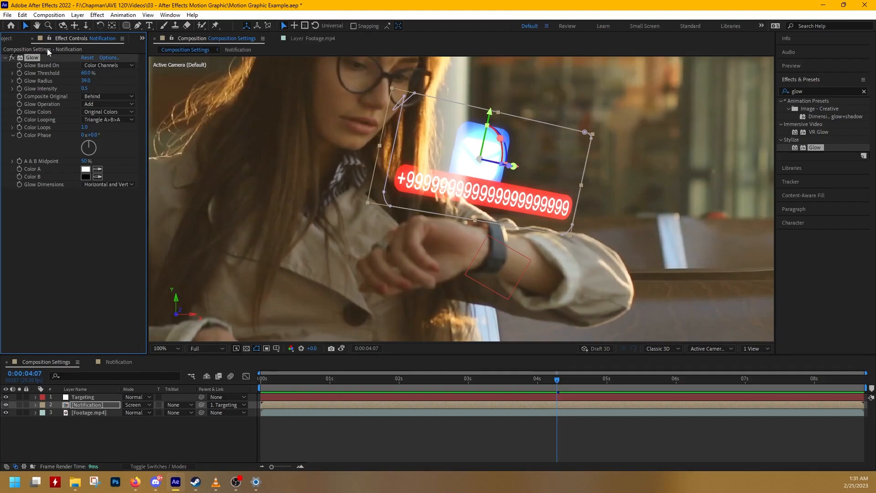
Duplicate the Glow effect, give the copy a radius of 79 and intensity of 0.2, and set the original's intensity to 0.4
{"action": "key", "text": "ctrl+d"}
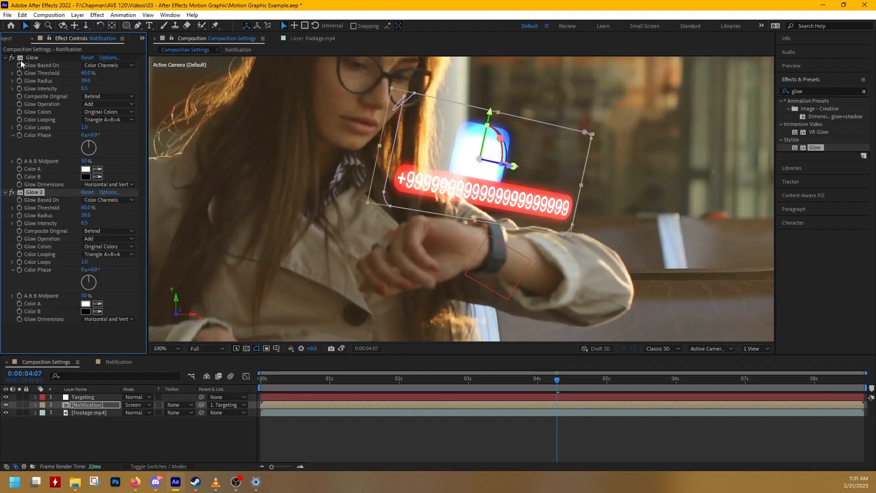
{"action": "left_click", "coordinate": [5, 57]}
{"action": "left_click_drag", "start_coordinate": [85, 96], "coordinate": [105, 93]}
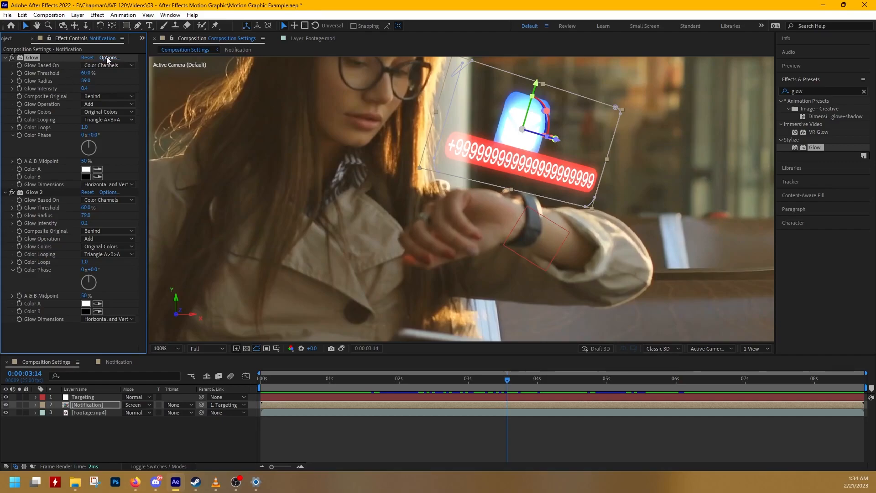
Set Glow Operation to Screen on both Glow effects and check the result at 0:00:03:02
{"action": "left_click", "coordinate": [93, 105]}
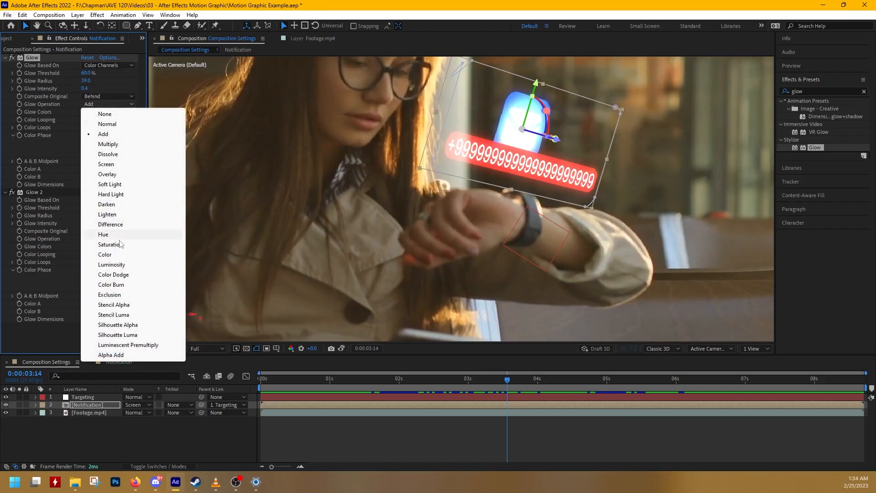
{"action": "left_click", "coordinate": [117, 167]}
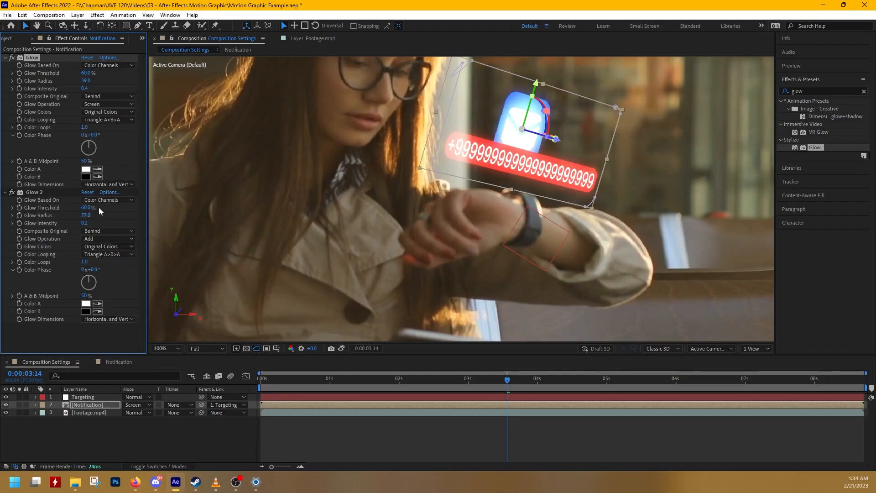
{"action": "left_click", "coordinate": [104, 239]}
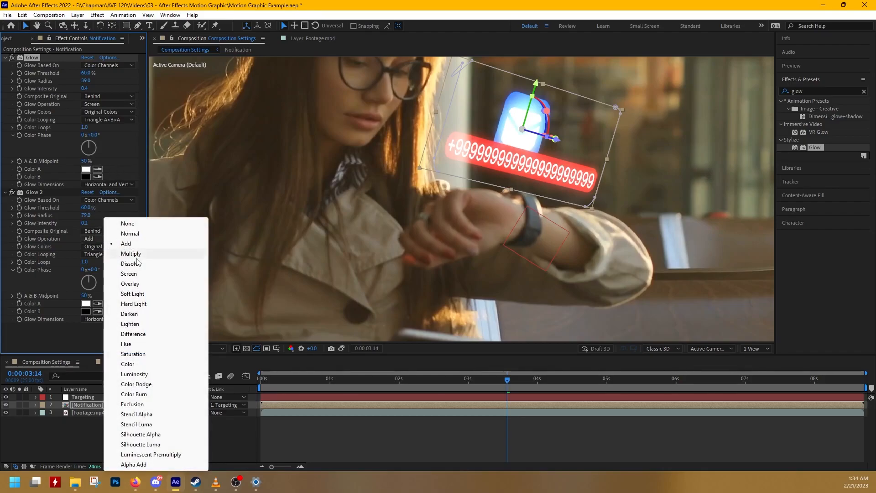
{"action": "left_click", "coordinate": [128, 274]}
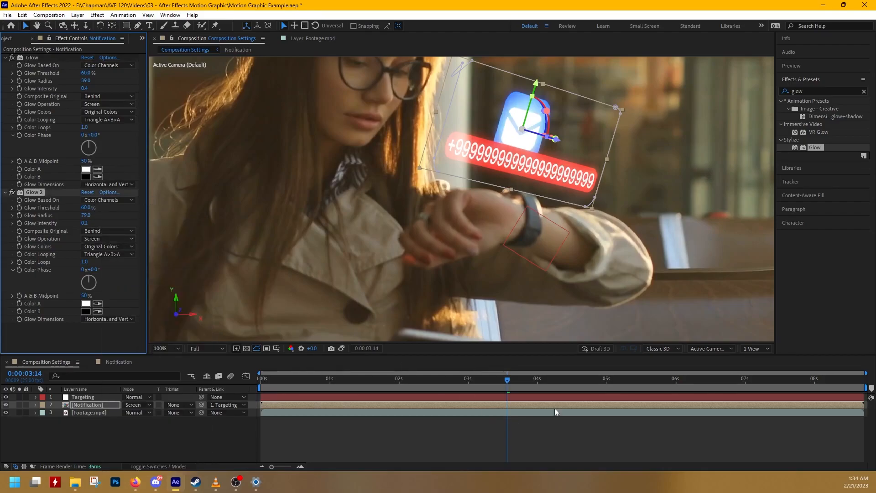
{"action": "left_click_drag", "start_coordinate": [507, 386], "coordinate": [475, 406]}
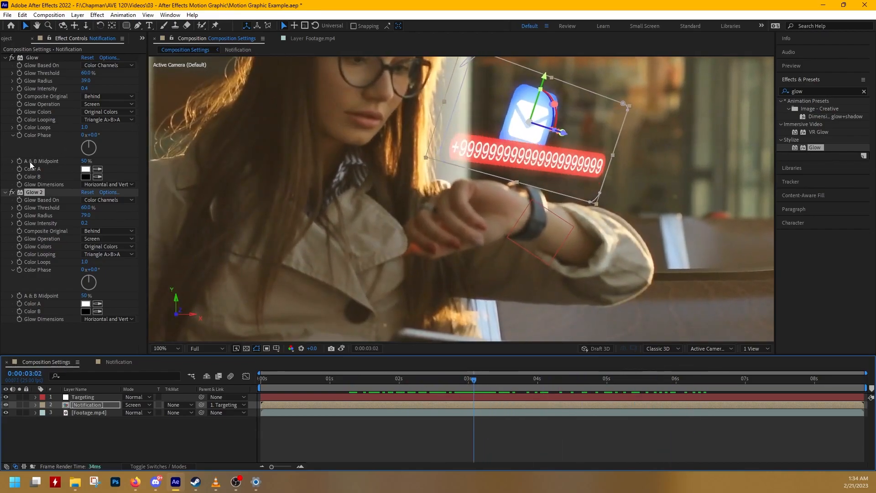
Duplicate Glow 2, set the copy's Glow Intensity to 0.1 and Glow Radius to 113, and scrub through the result
{"action": "left_click", "coordinate": [9, 193]}
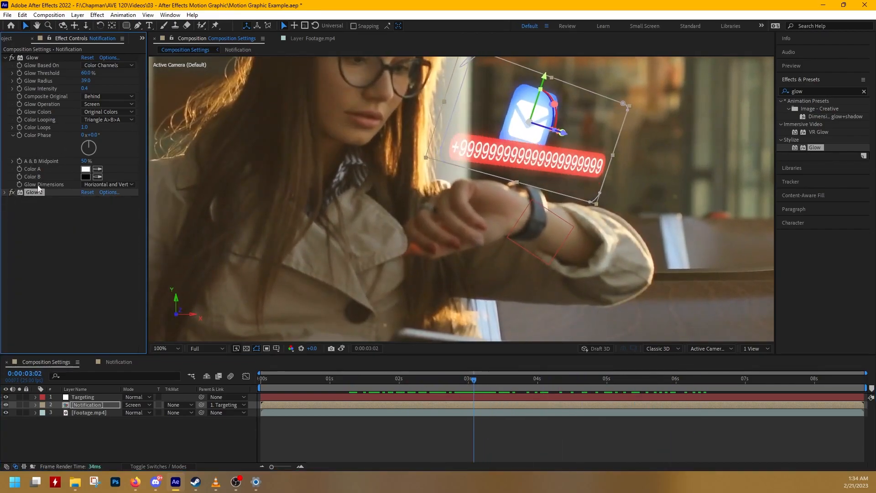
{"action": "key", "text": "ctrl+d"}
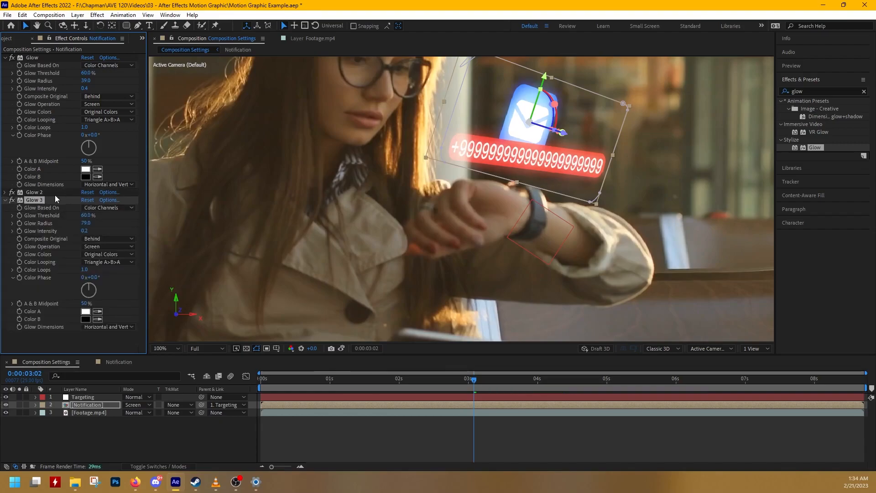
{"action": "left_click", "coordinate": [86, 231]}
{"action": "type", "text": "0.1"}
{"action": "key", "text": "Return"}
{"action": "left_click_drag", "start_coordinate": [85, 223], "coordinate": [102, 223]}
{"action": "left_click", "coordinate": [452, 382]}
{"action": "left_click_drag", "start_coordinate": [441, 385], "coordinate": [483, 404]}
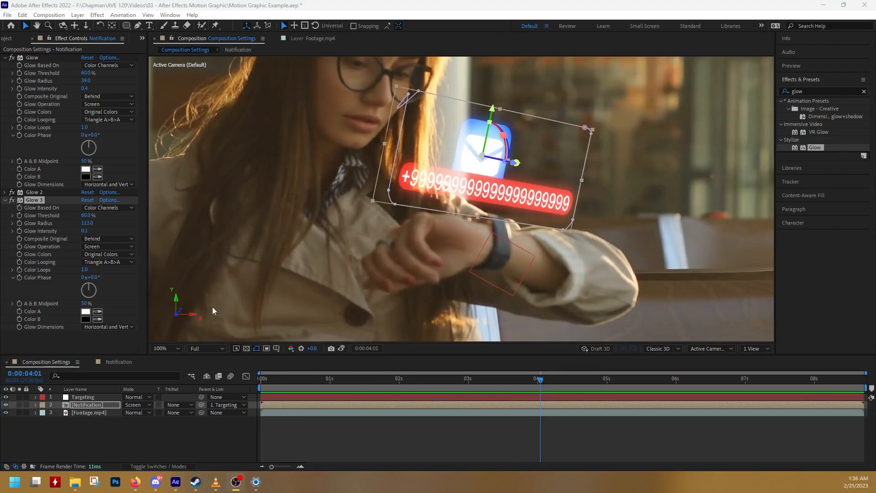
Enable motion blur for the Notification composition and all four of its layers
{"action": "double_click", "coordinate": [109, 405]}
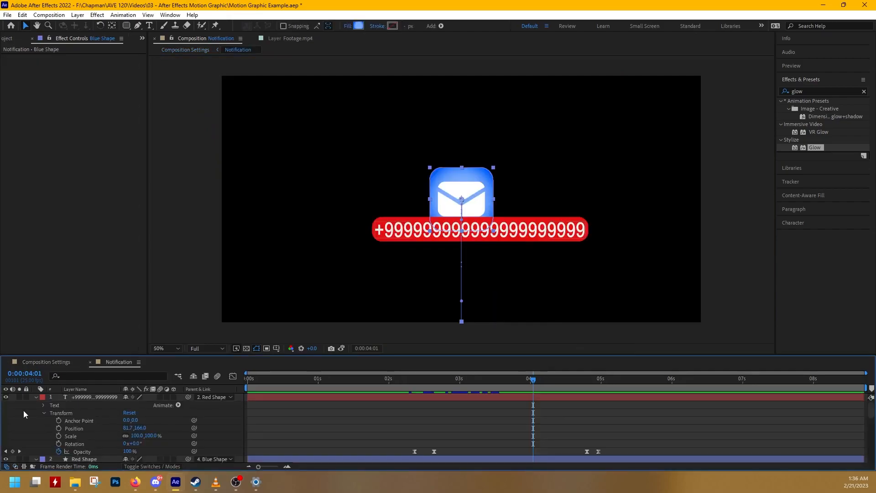
{"action": "left_click", "coordinate": [37, 397]}
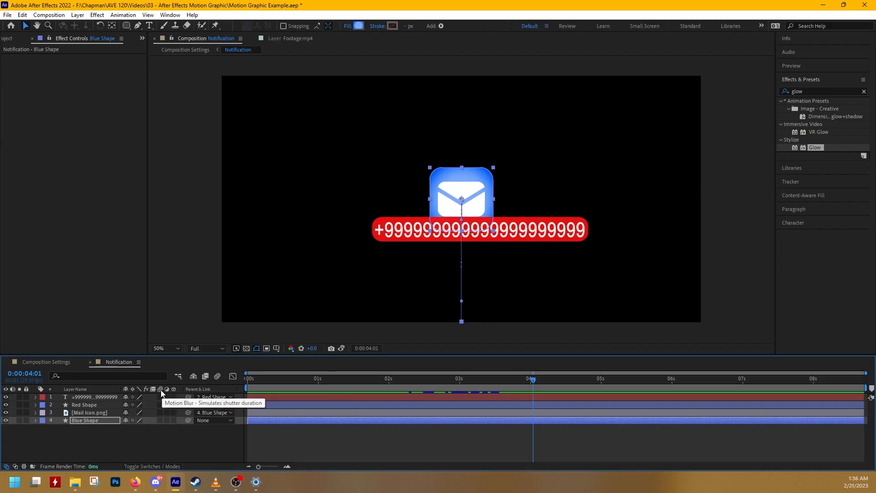
{"action": "left_click_drag", "start_coordinate": [161, 397], "coordinate": [160, 420]}
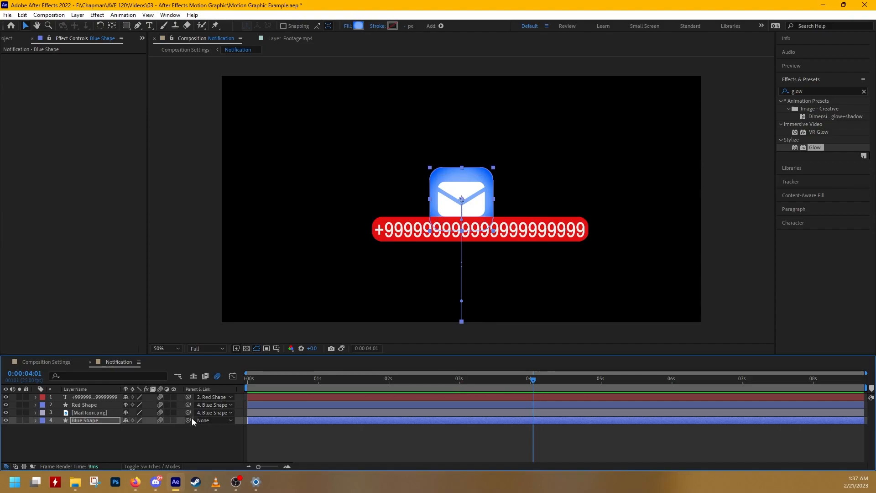
Preview the Notification animation from 0:00:00:20 and return to the Composition Settings composition
{"action": "left_click_drag", "start_coordinate": [379, 381], "coordinate": [304, 381]}
{"action": "key", "text": "space"}
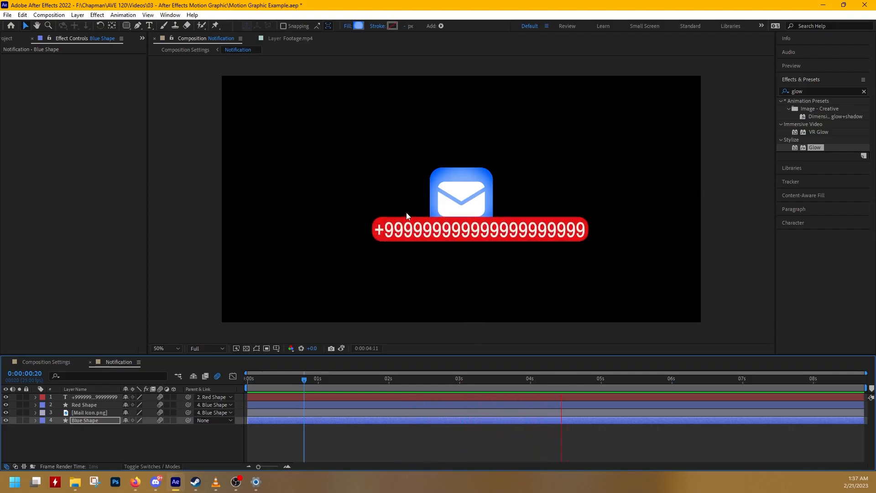
{"action": "key", "text": "space"}
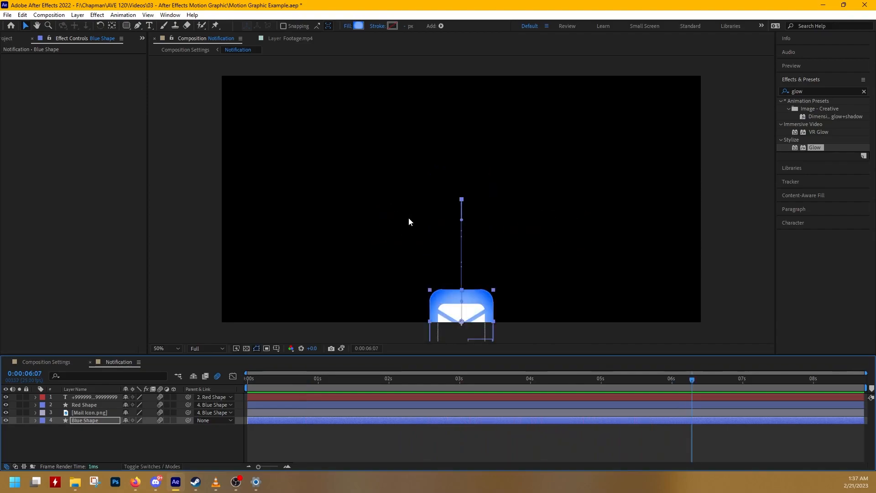
{"action": "left_click", "coordinate": [49, 363]}
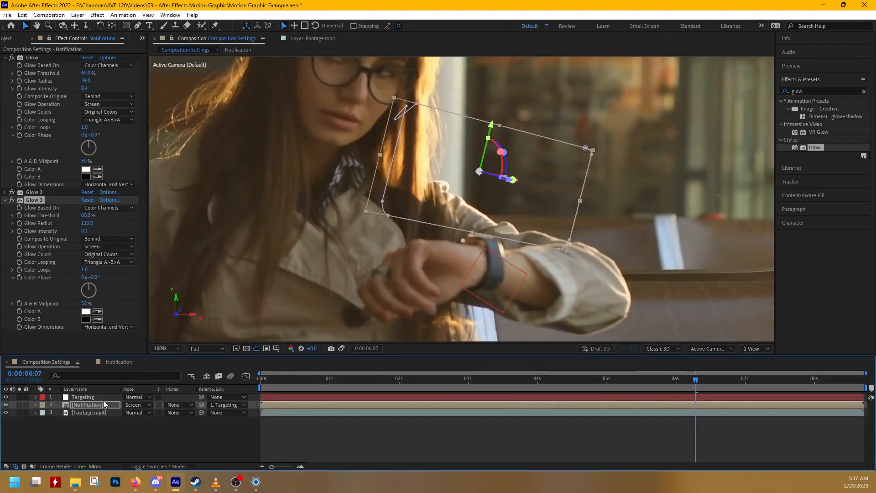
Enable motion blur for the Notification layer and the Composition Settings composition, and preview the animation from the start
{"action": "left_click", "coordinate": [171, 467]}
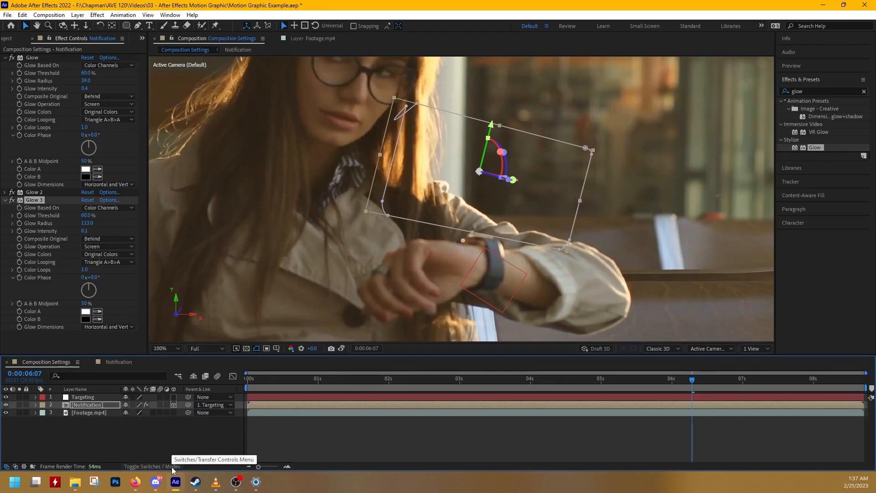
{"action": "left_click", "coordinate": [159, 405]}
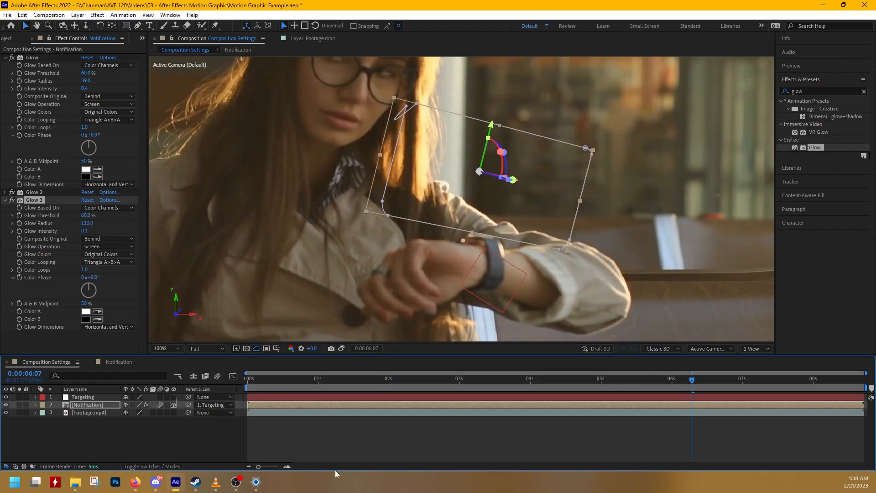
{"action": "left_click", "coordinate": [217, 376]}
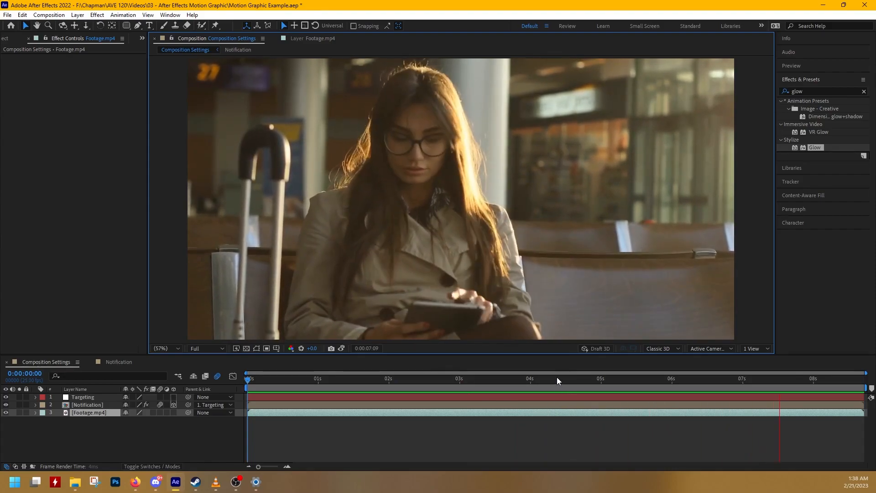
{"action": "key", "text": "space"}
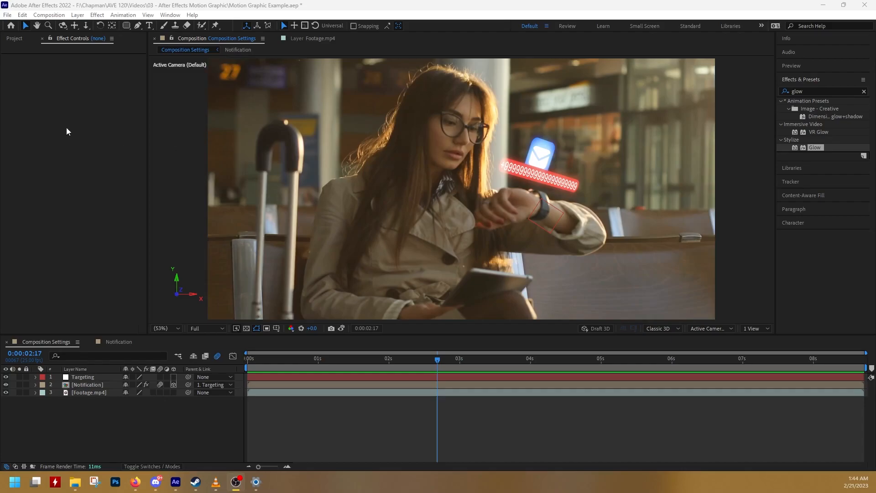
Add the Composition Settings composition to the render queue and accept its output module settings with QuickTime as the format
{"action": "left_click", "coordinate": [58, 15]}
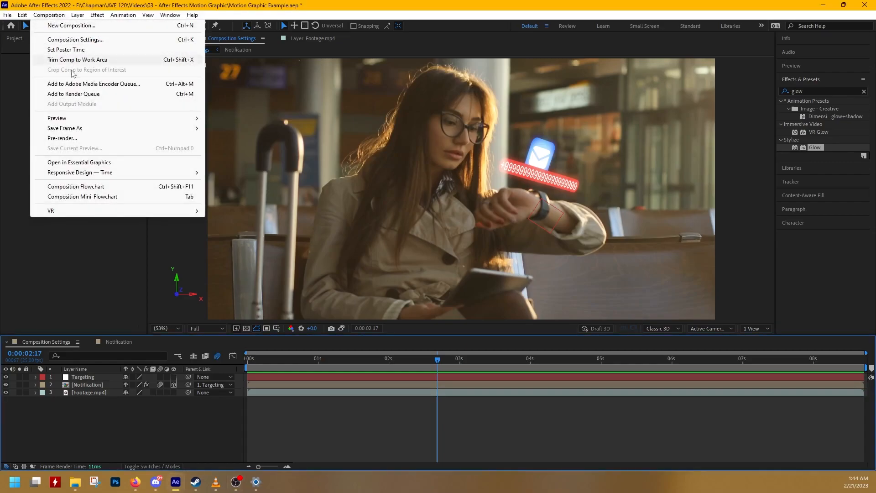
{"action": "left_click", "coordinate": [101, 94]}
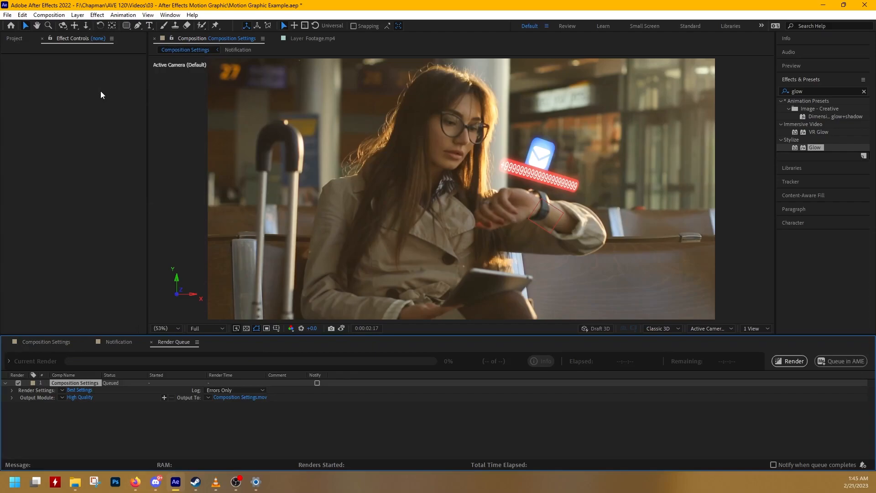
{"action": "left_click", "coordinate": [80, 397]}
{"action": "left_click", "coordinate": [413, 127]}
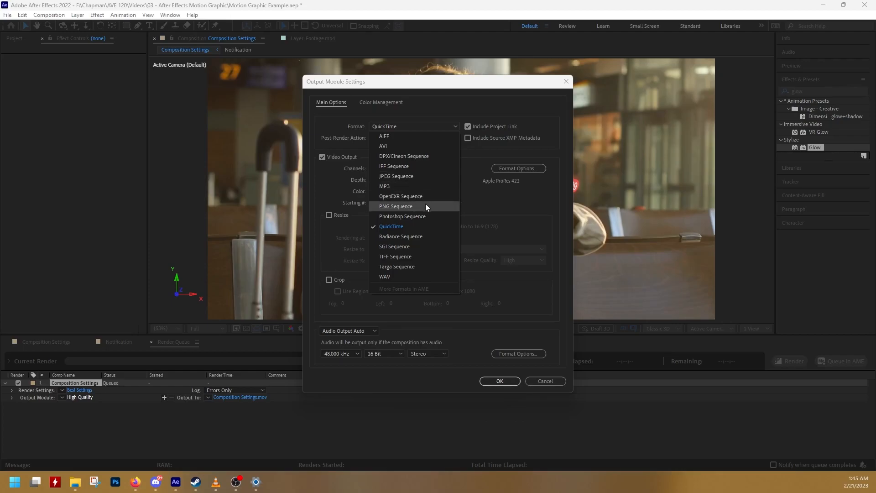
{"action": "left_click", "coordinate": [419, 125]}
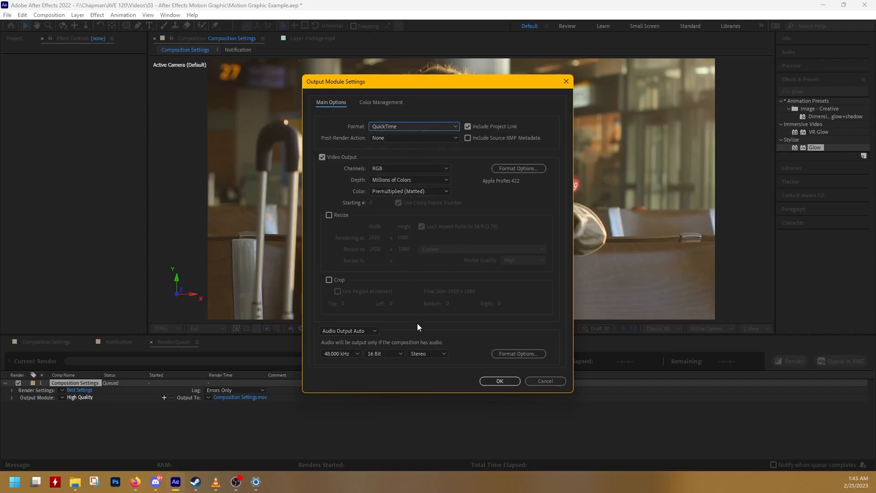
{"action": "left_click", "coordinate": [374, 104]}
{"action": "left_click", "coordinate": [332, 105]}
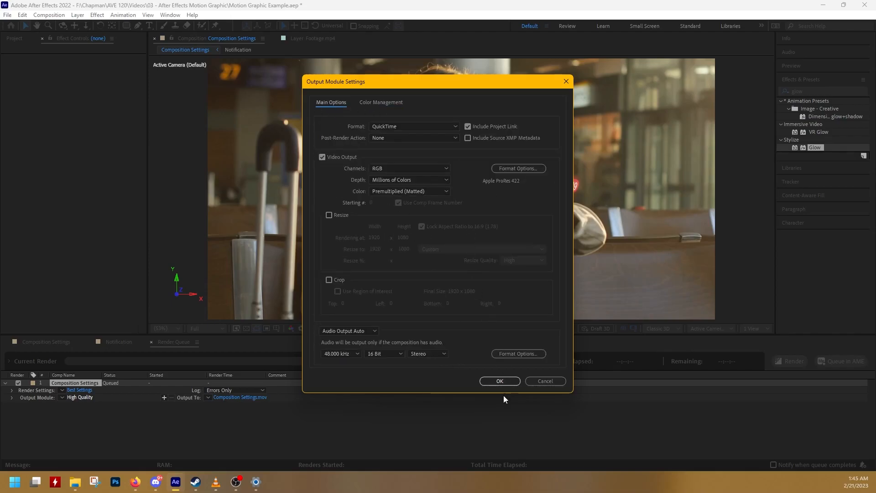
{"action": "left_click", "coordinate": [505, 382]}
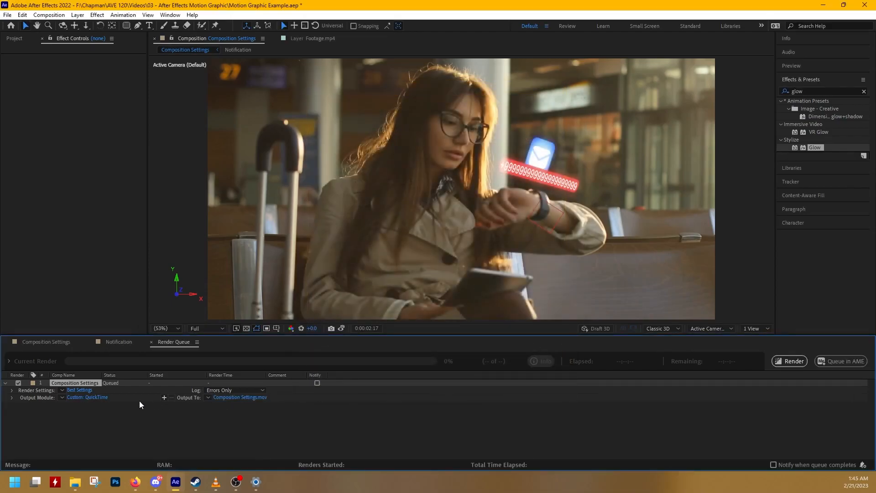
Check the output movie's name and save location, and render the queued composition as Composition Settings.mov
{"action": "left_click", "coordinate": [232, 397]}
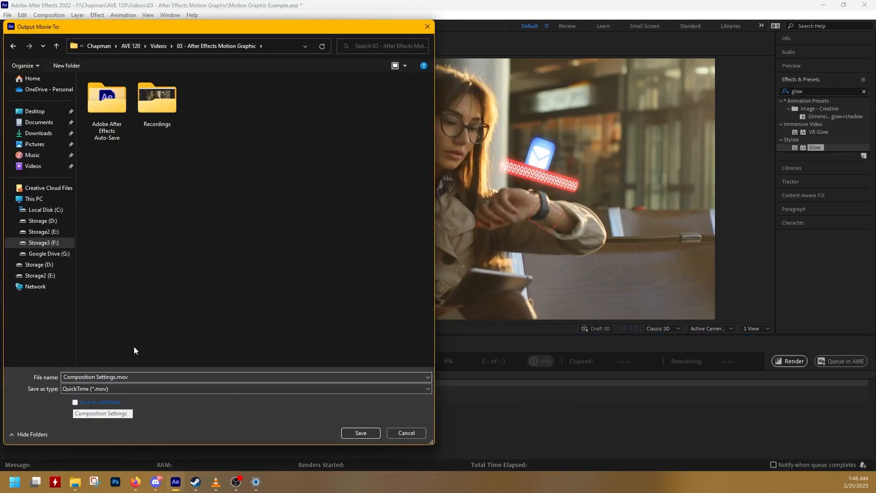
{"action": "left_click", "coordinate": [113, 378]}
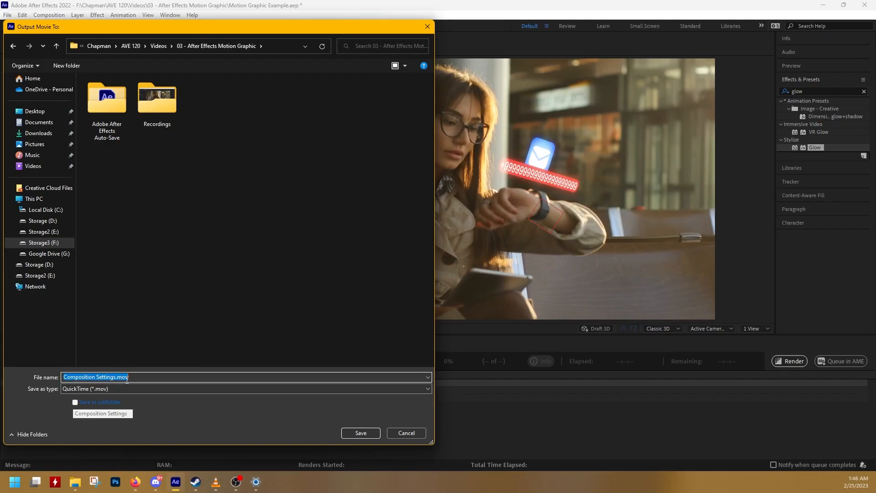
{"action": "left_click", "coordinate": [408, 432]}
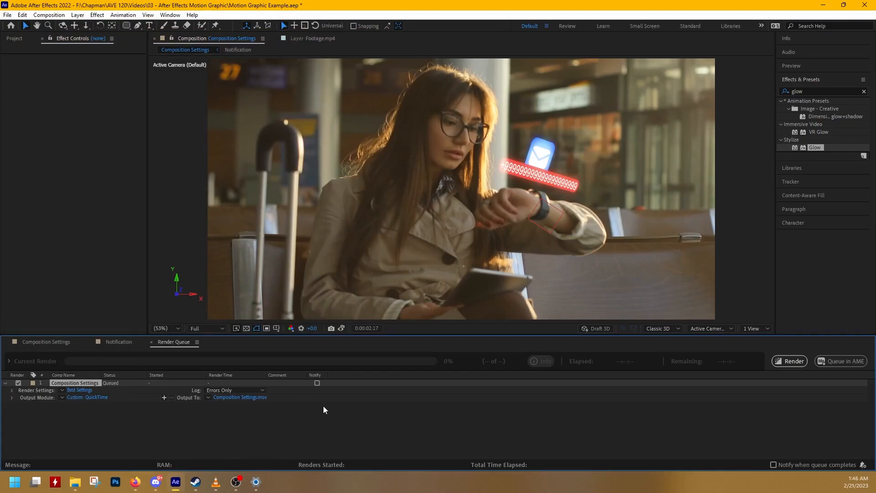
{"action": "left_click", "coordinate": [789, 361]}
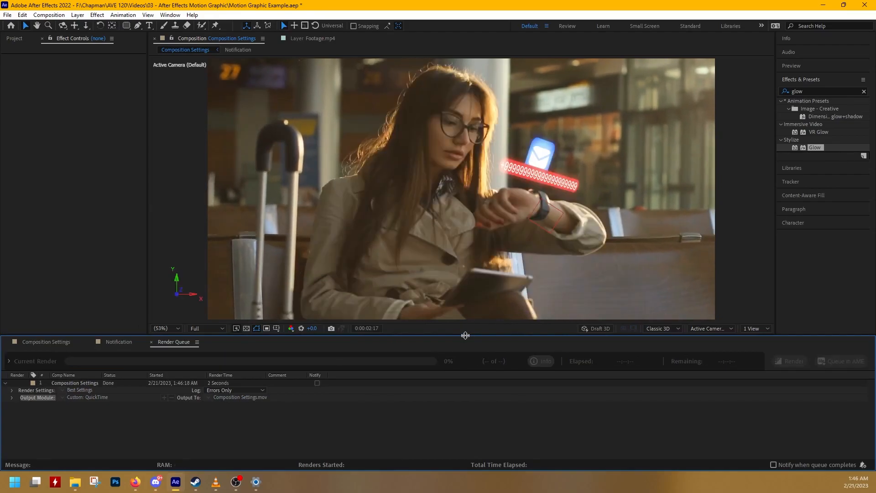
{"action": "left_click", "coordinate": [293, 409]}
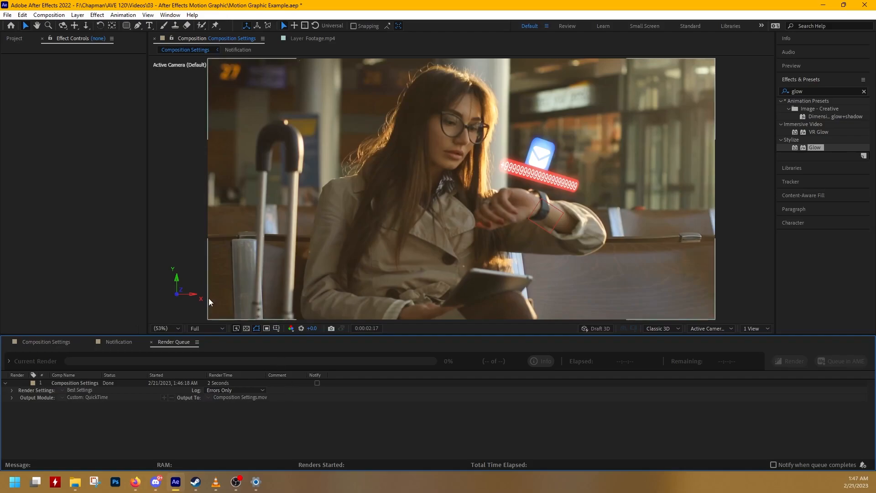
Queue the composition in Adobe Media Encoder and name its output file Notification in the 03 - After Effects Motion Graphic folder
{"action": "left_click", "coordinate": [48, 17]}
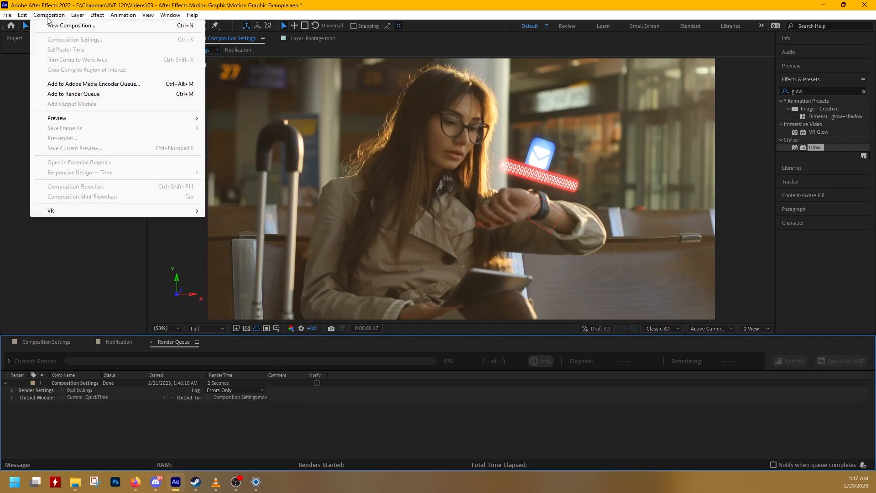
{"action": "left_click", "coordinate": [77, 87]}
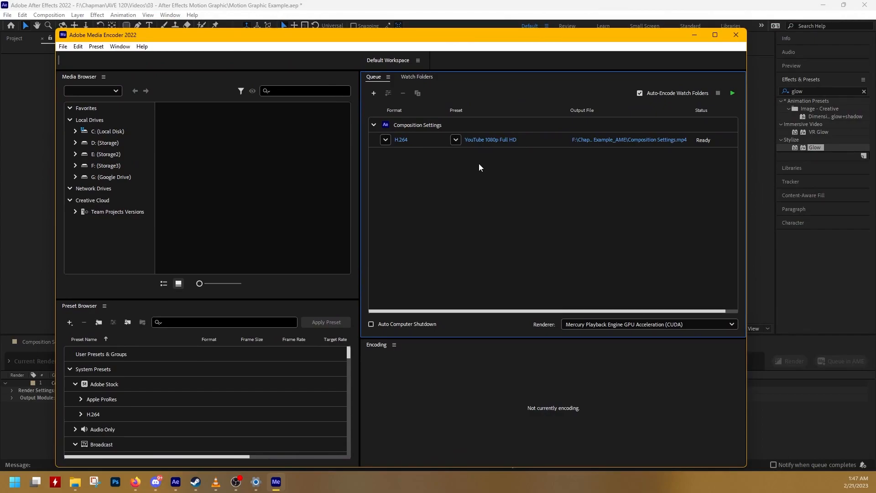
{"action": "left_click", "coordinate": [593, 141]}
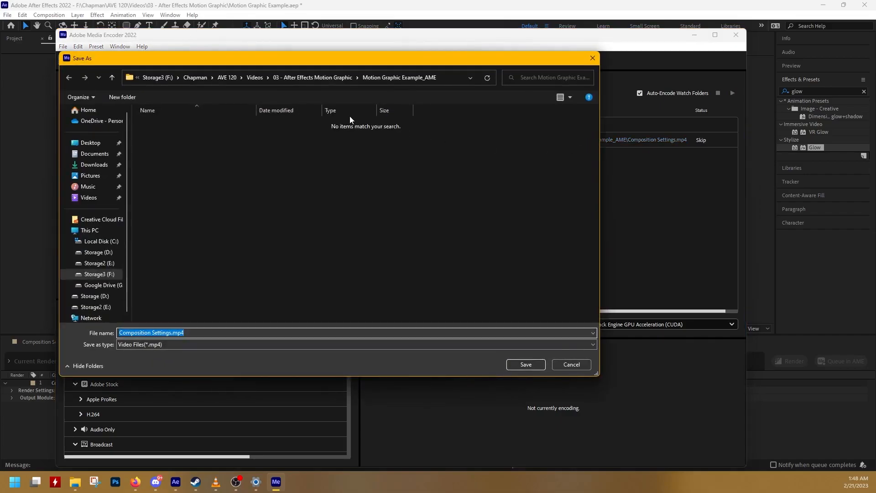
{"action": "left_click", "coordinate": [317, 81]}
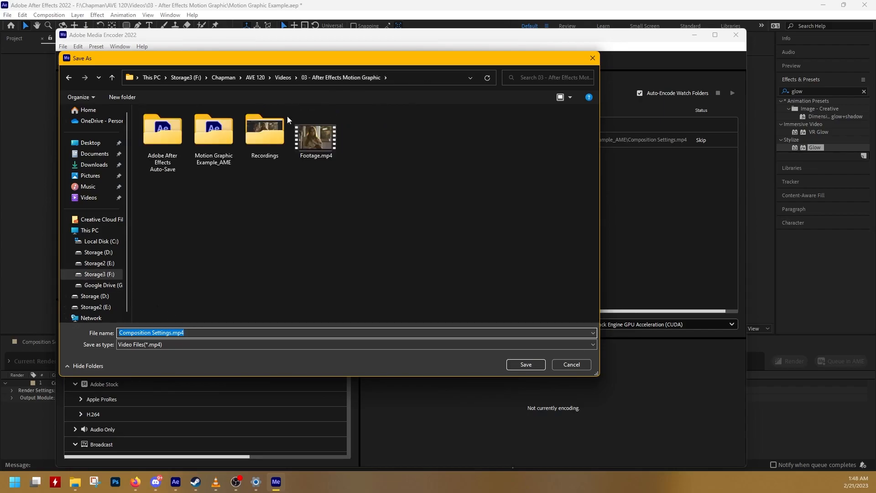
{"action": "type", "text": "N"}
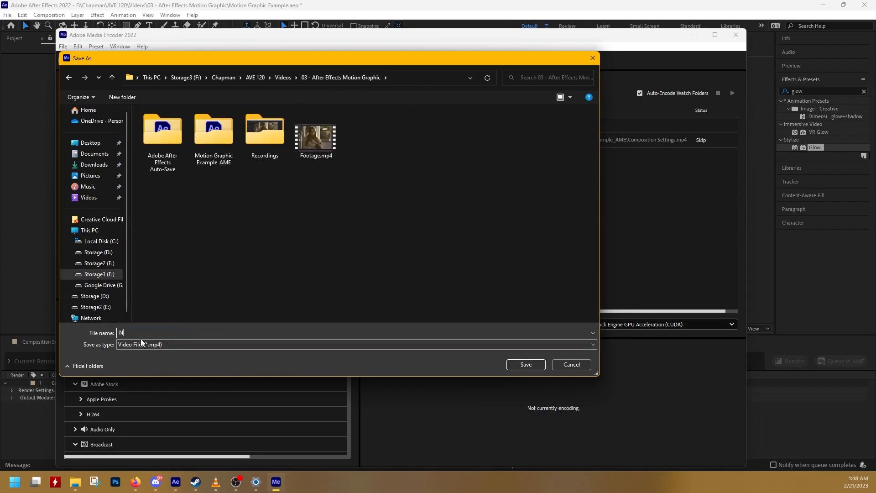
{"action": "type", "text": "otification"}
{"action": "key", "text": "Return"}
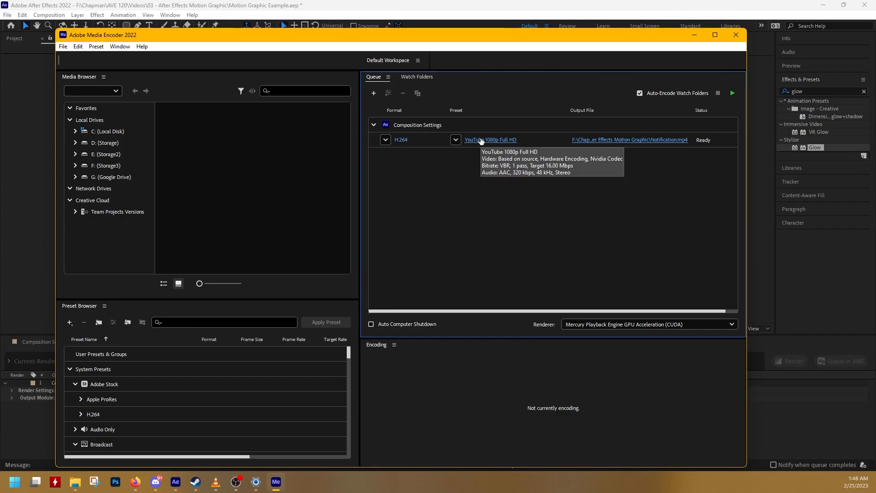
Examine the system encoding presets, especially the Facebook, Twitter, Vimeo and YouTube entries under Social Media
{"action": "left_click_drag", "start_coordinate": [301, 299], "coordinate": [308, 174]}
{"action": "scroll", "coordinate": [142, 353], "scroll_direction": "down", "scroll_amount": 2}
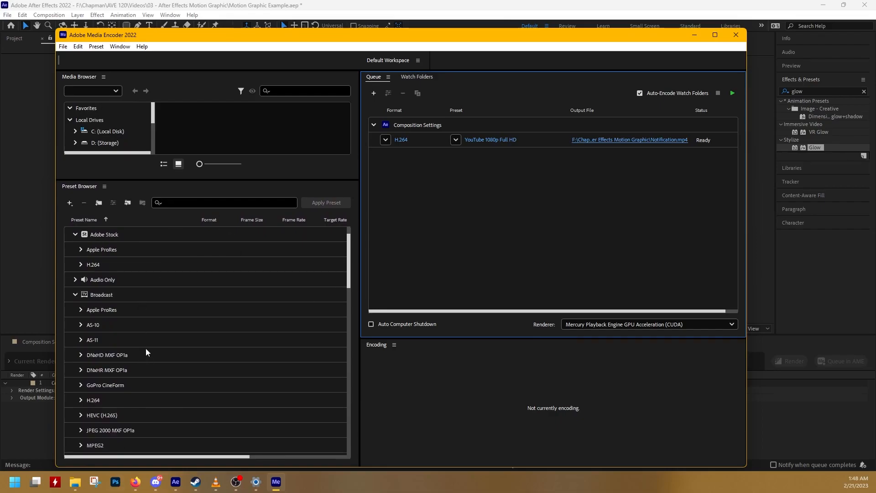
{"action": "scroll", "coordinate": [347, 269], "scroll_direction": "down", "scroll_amount": 1}
{"action": "left_click_drag", "start_coordinate": [347, 277], "coordinate": [358, 385]}
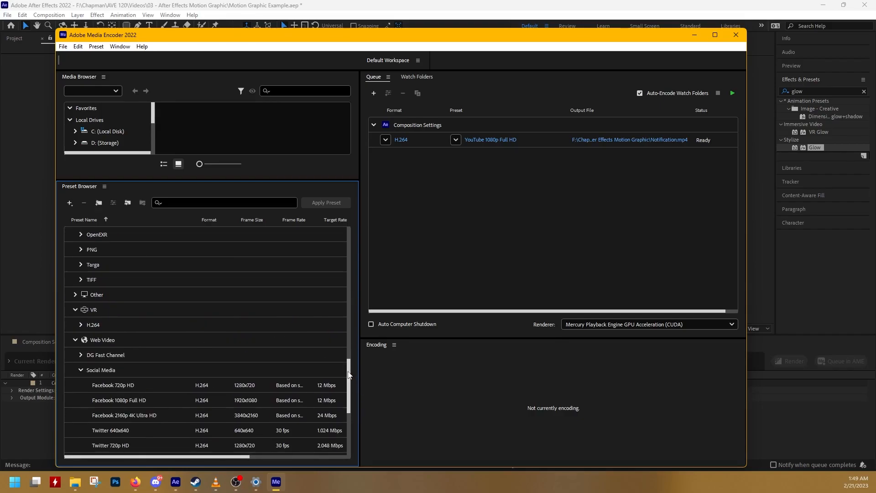
{"action": "scroll", "coordinate": [170, 260], "scroll_direction": "down", "scroll_amount": 4}
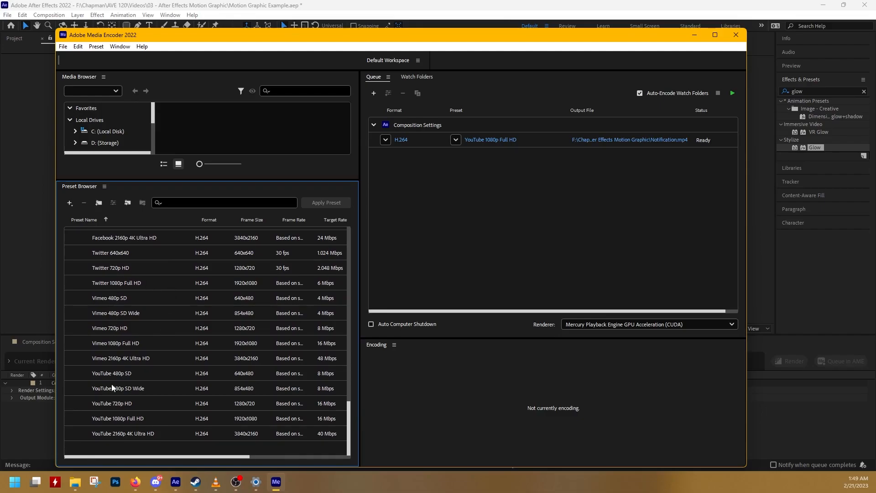
{"action": "mouse_move", "coordinate": [160, 378]}
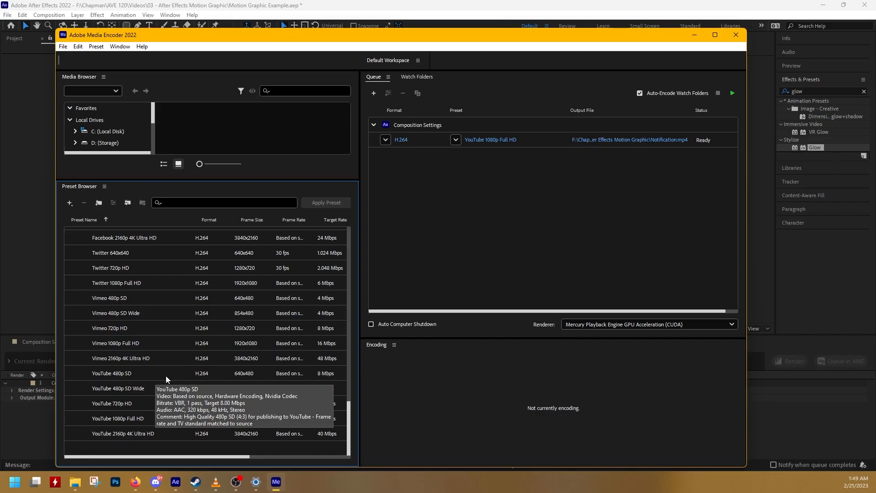
{"action": "mouse_move", "coordinate": [169, 402]}
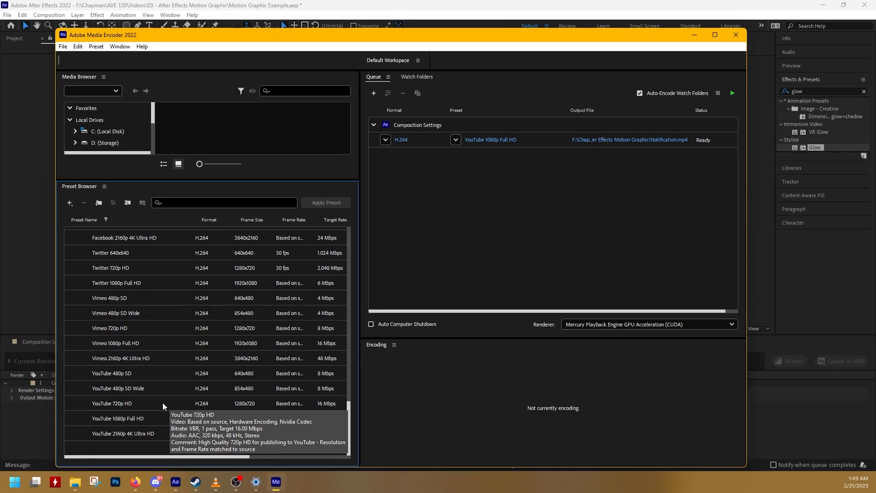
{"action": "scroll", "coordinate": [162, 403], "scroll_direction": "up", "scroll_amount": 1}
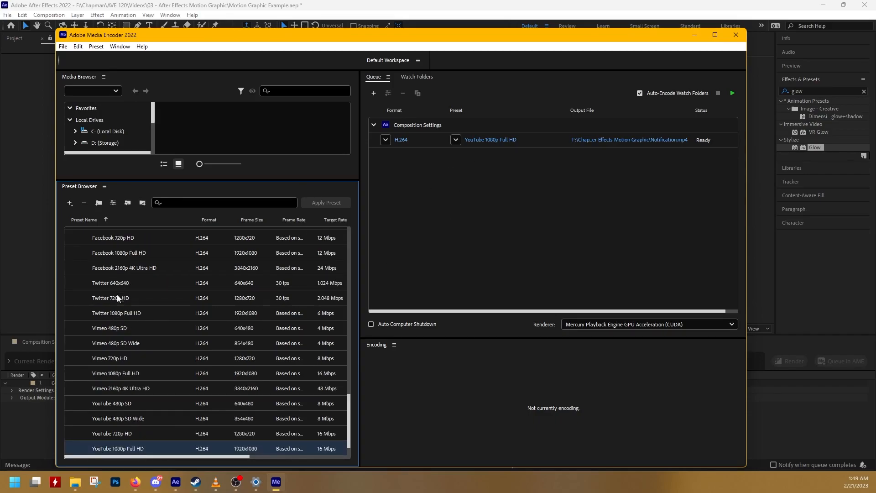
Try the Twitter 1080p Full HD preset on the queued output and switch it back to YouTube 1080p Full HD
{"action": "left_click_drag", "start_coordinate": [107, 315], "coordinate": [486, 142]}
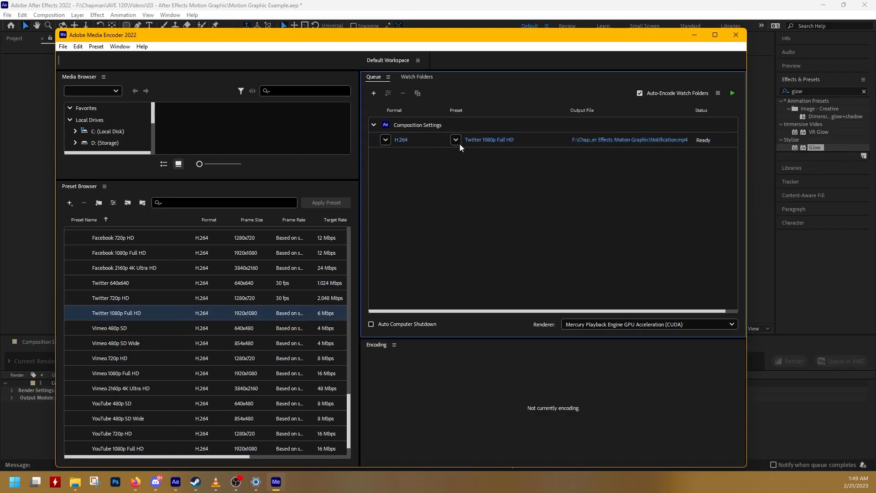
{"action": "scroll", "coordinate": [228, 346], "scroll_direction": "down", "scroll_amount": 2}
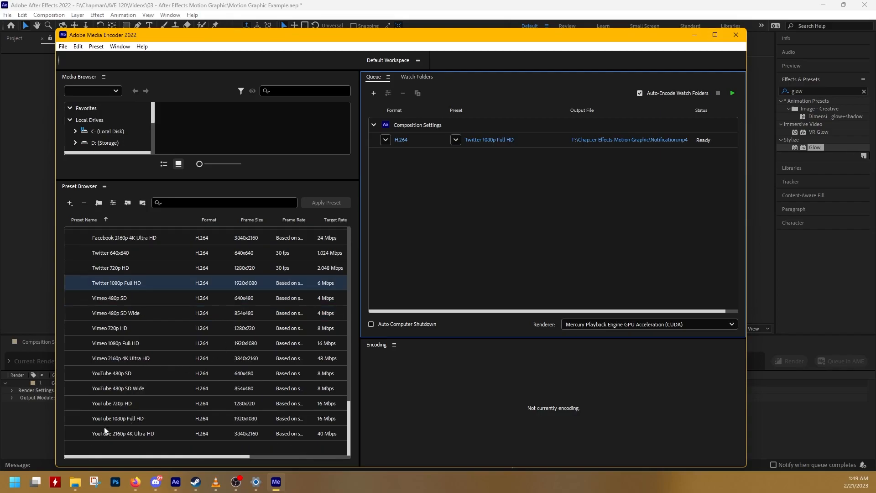
{"action": "left_click_drag", "start_coordinate": [110, 418], "coordinate": [499, 139]}
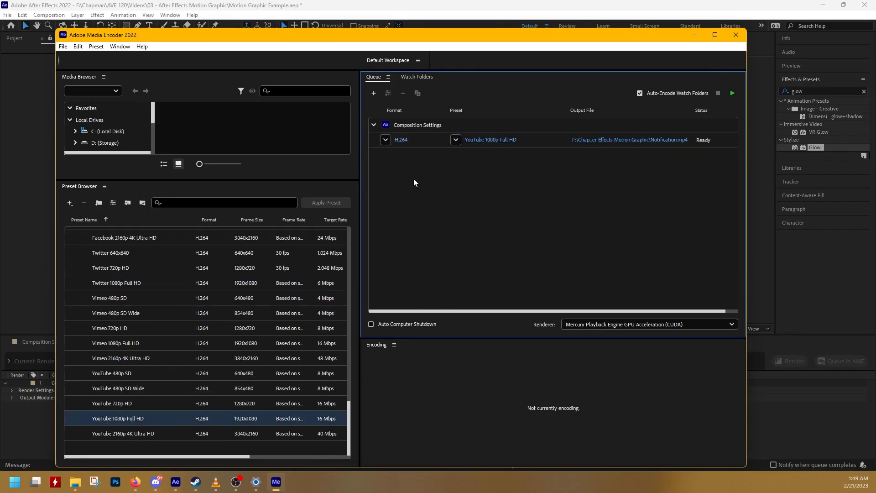
{"action": "left_click_drag", "start_coordinate": [329, 180], "coordinate": [329, 191]}
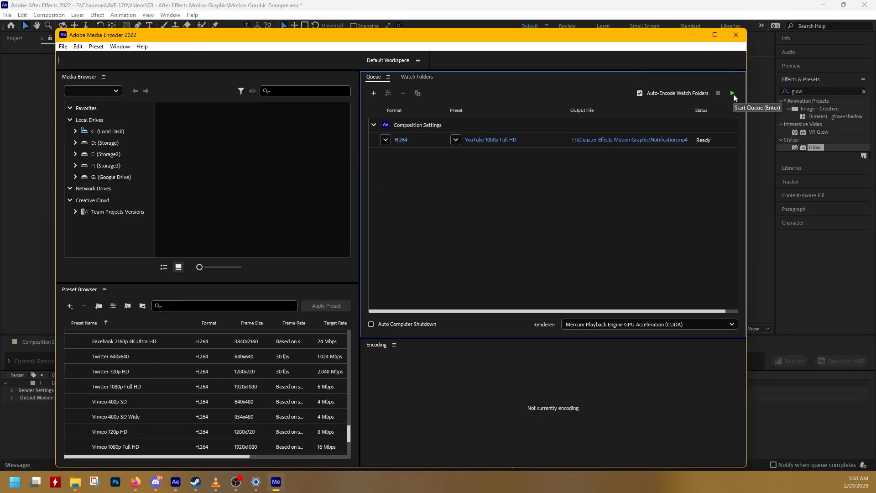
Encode the queued composition and open the exported Notification.mp4 from its output folder
{"action": "left_click", "coordinate": [733, 94]}
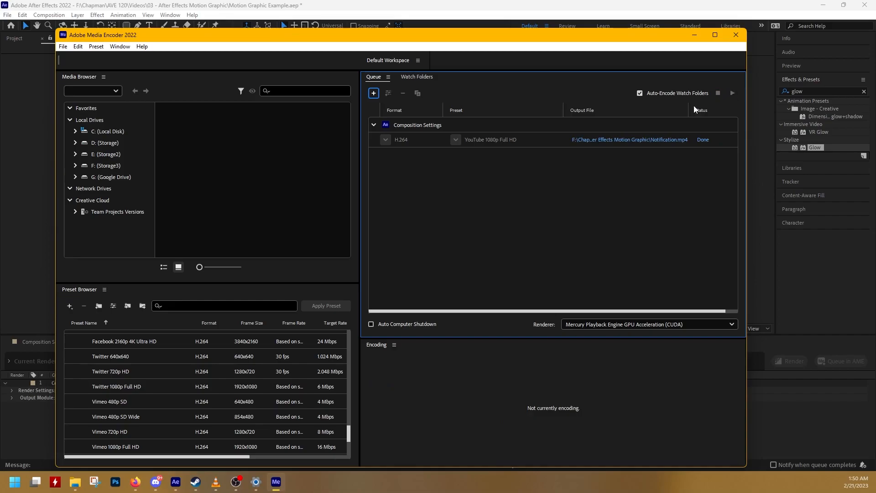
{"action": "left_click_drag", "start_coordinate": [875, 119], "coordinate": [462, 75]}
{"action": "double_click", "coordinate": [595, 176]}
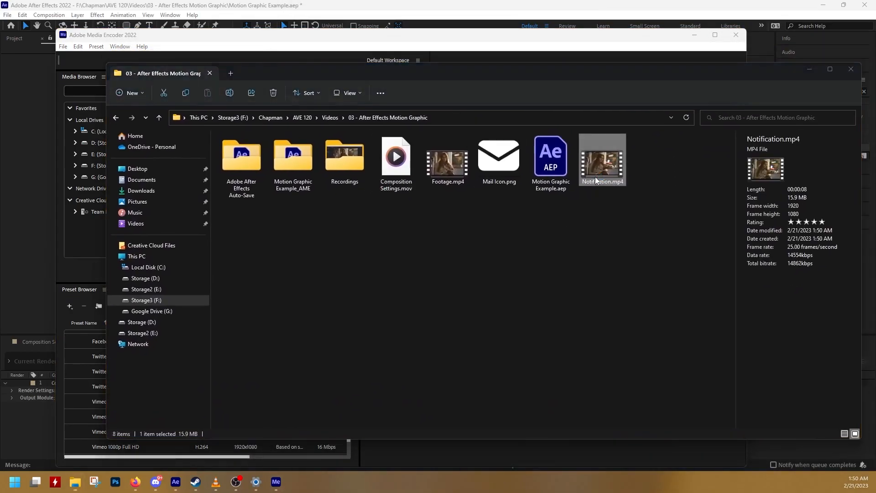